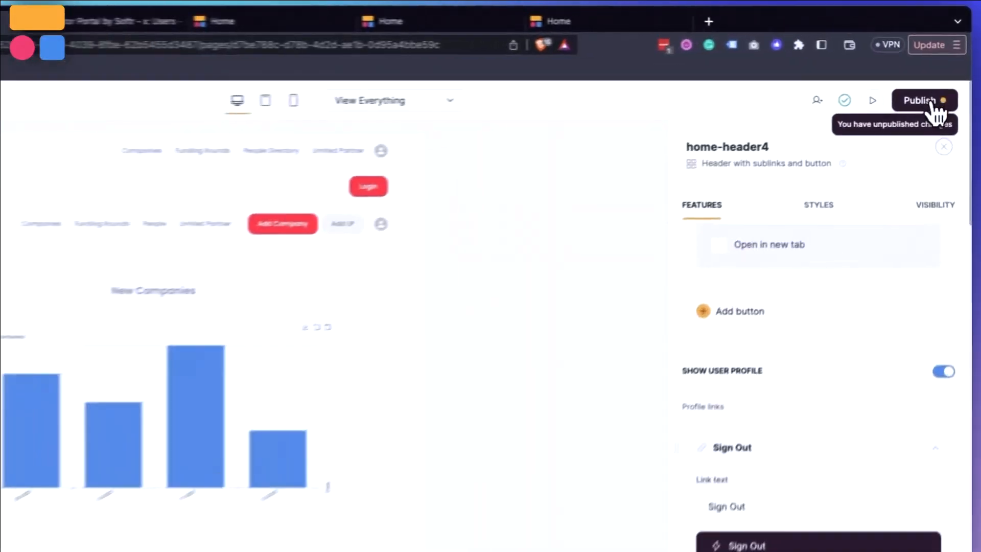
{"action": "left_click", "coordinate": [928, 104]}
{"action": "left_click", "coordinate": [821, 348]}
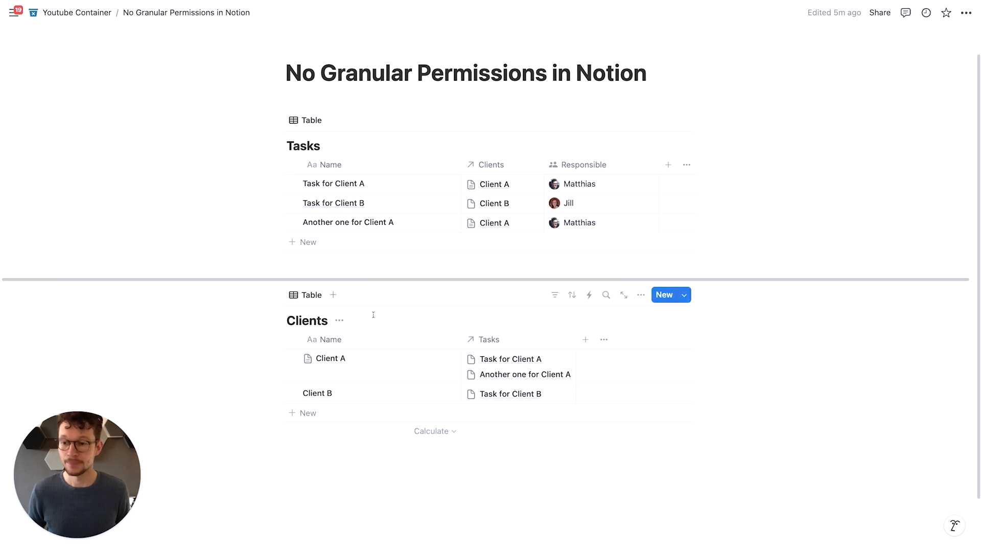
- Open the Client A record in side peek and publish it to the web
{"action": "scroll", "coordinate": [381, 315], "scroll_direction": "down", "scroll_amount": 1}
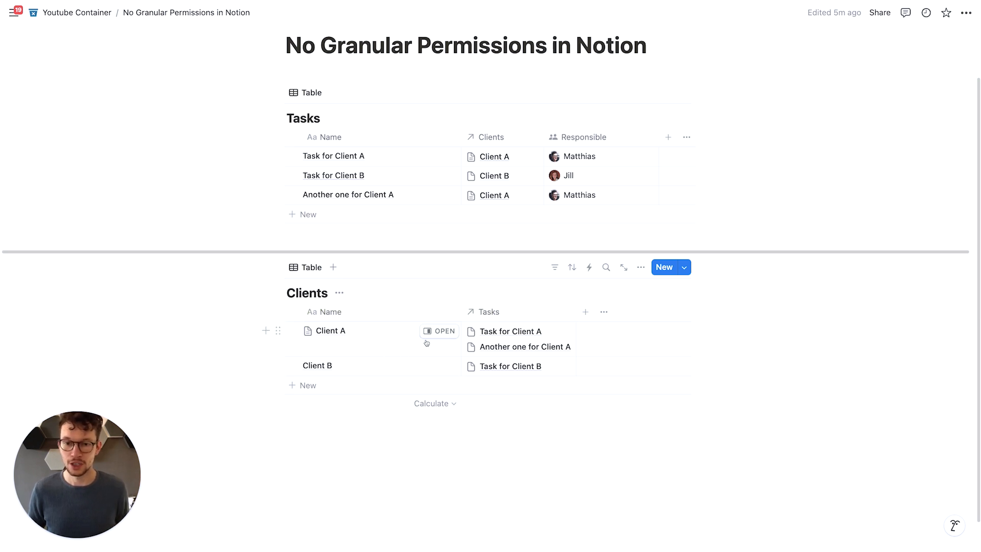
{"action": "left_click", "coordinate": [439, 330]}
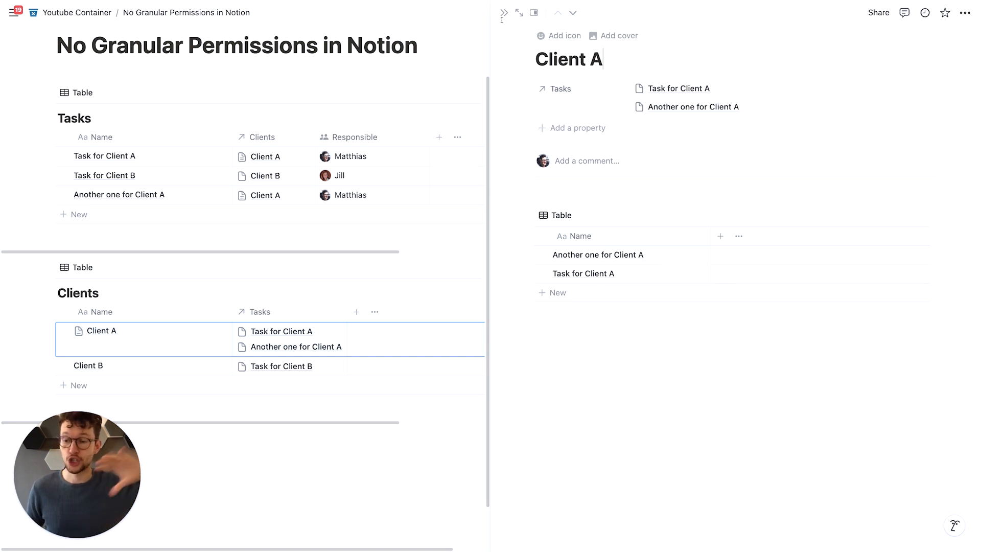
{"action": "left_click", "coordinate": [876, 14]}
{"action": "left_click", "coordinate": [740, 35]}
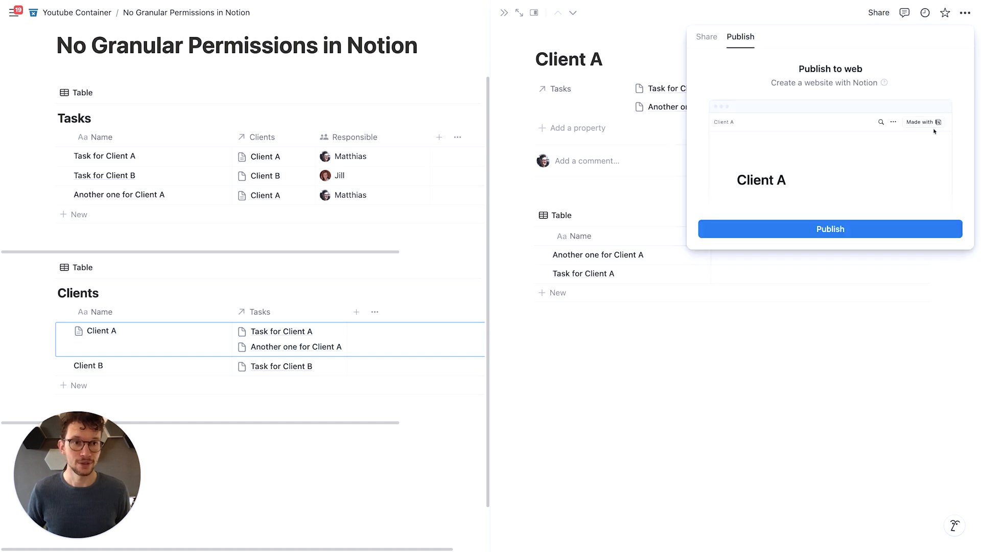
{"action": "left_click", "coordinate": [842, 221]}
{"action": "left_click", "coordinate": [957, 65]}
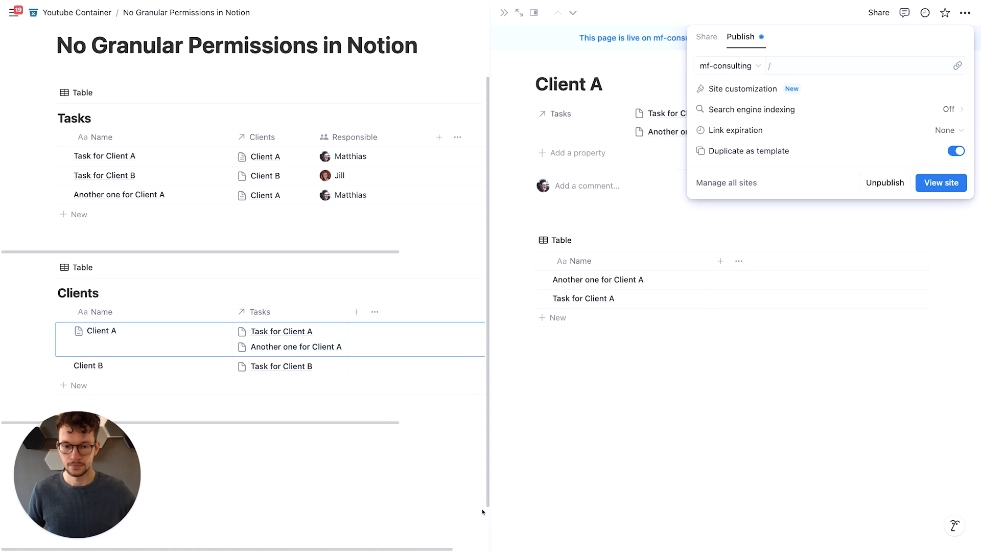
- View the published Client A page in the browser and return to the workspace
{"action": "key", "text": "ctrl+Right"}
{"action": "left_click", "coordinate": [517, 273]}
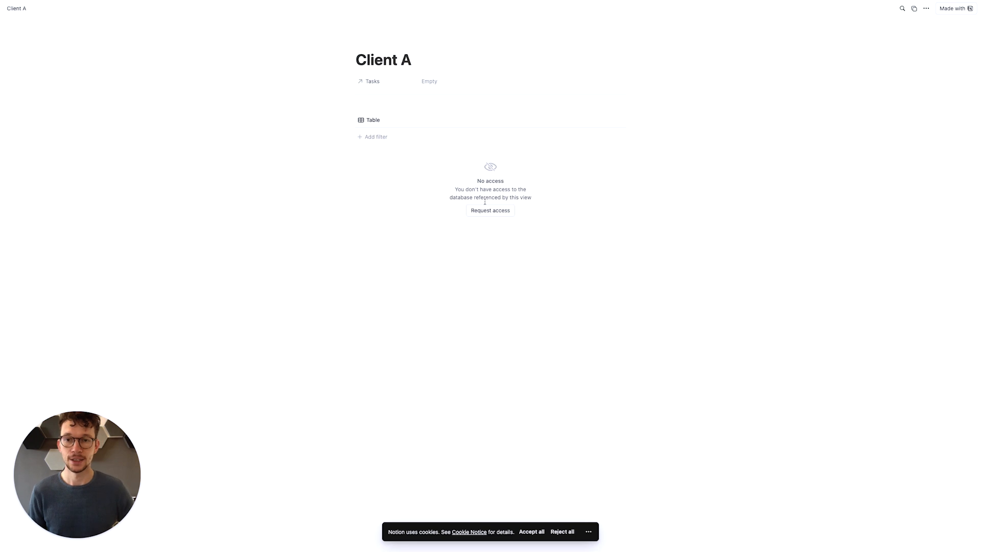
{"action": "key", "text": "ctrl+Left"}
{"action": "left_click", "coordinate": [602, 368]}
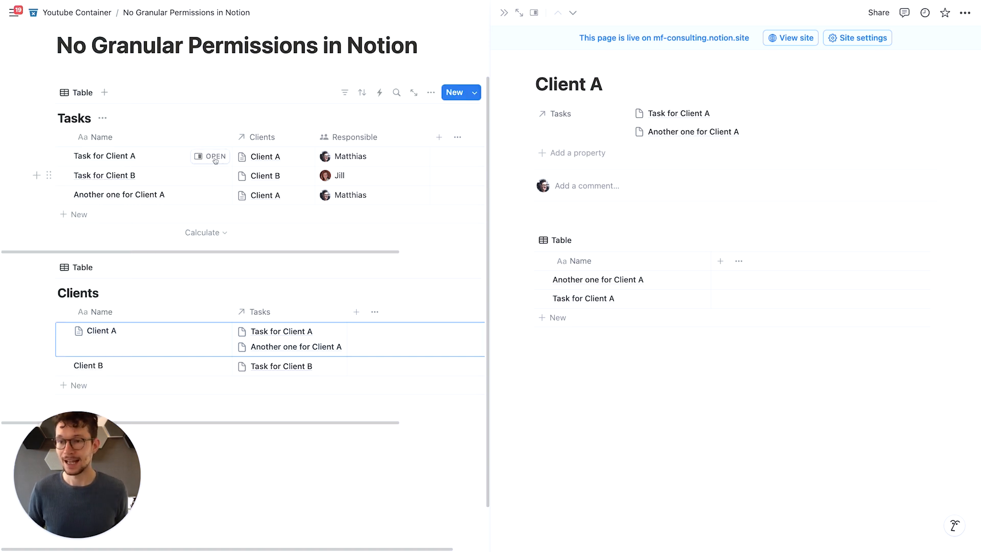
- Close the side peek, open the Tasks database as a full page and publish it to the web
{"action": "left_click", "coordinate": [503, 12]}
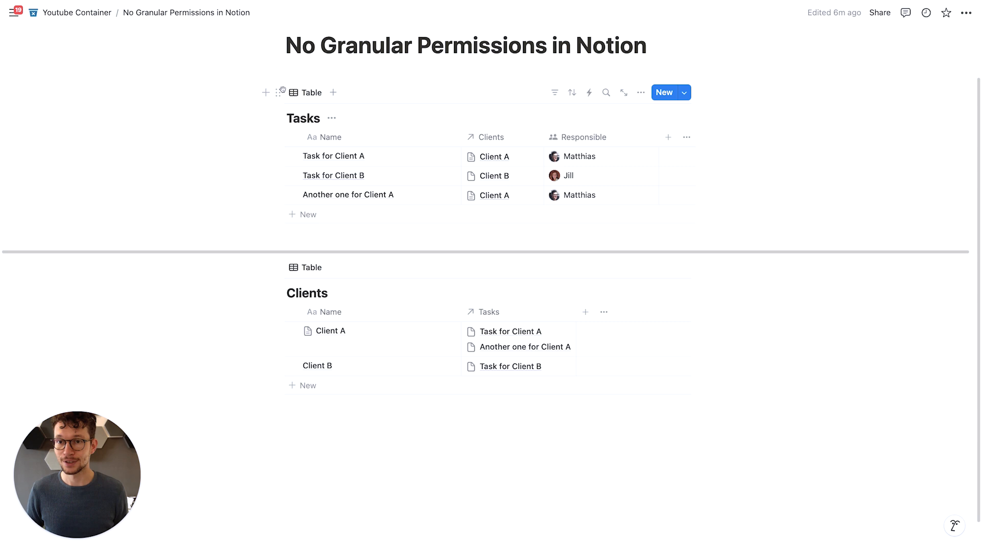
{"action": "left_click", "coordinate": [30, 93]}
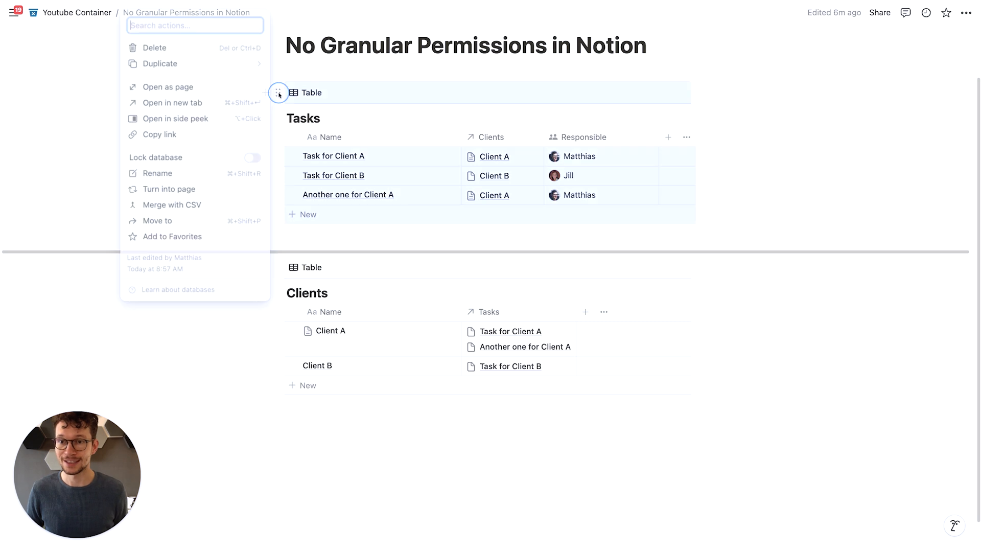
{"action": "left_click", "coordinate": [180, 88]}
{"action": "left_click", "coordinate": [899, 12]}
{"action": "left_click", "coordinate": [740, 36]}
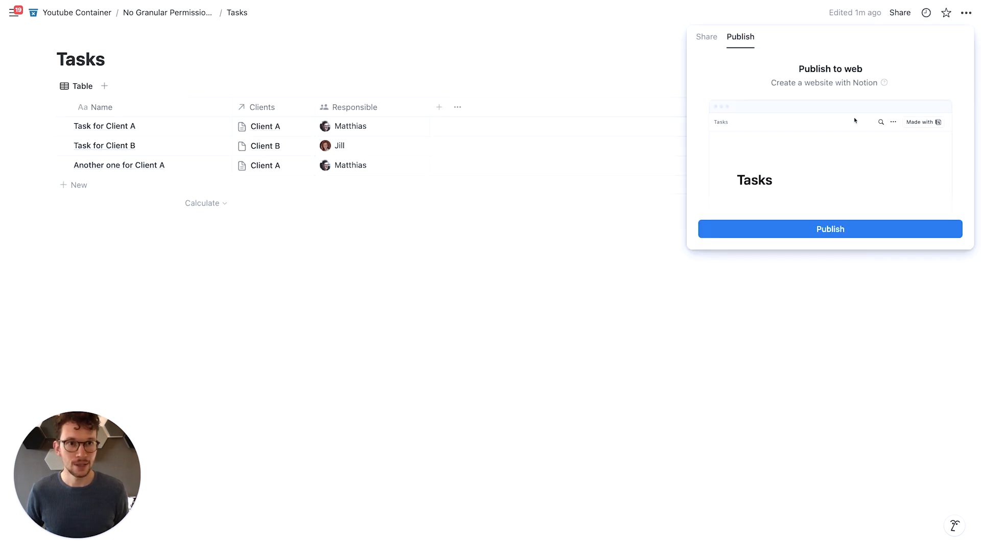
{"action": "left_click", "coordinate": [886, 231]}
{"action": "left_click", "coordinate": [566, 359]}
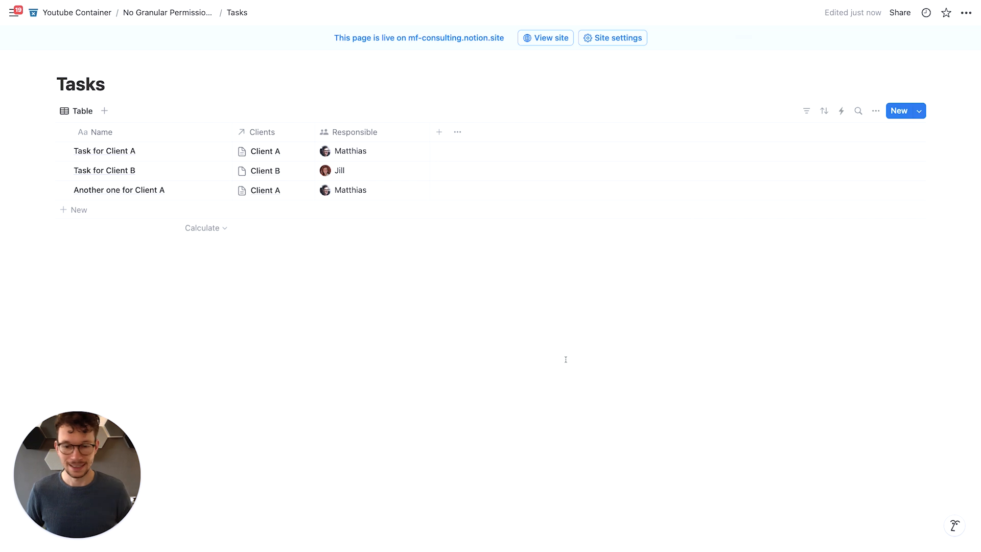
- Recheck the published Client A page in the browser
{"action": "key", "text": "ctrl+Right"}
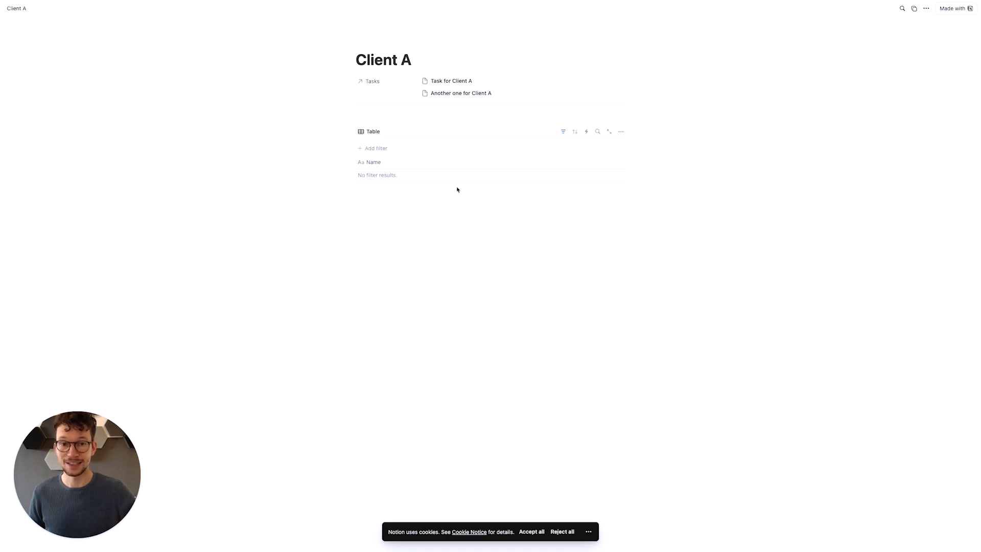
{"action": "key", "text": "ctrl+Left"}
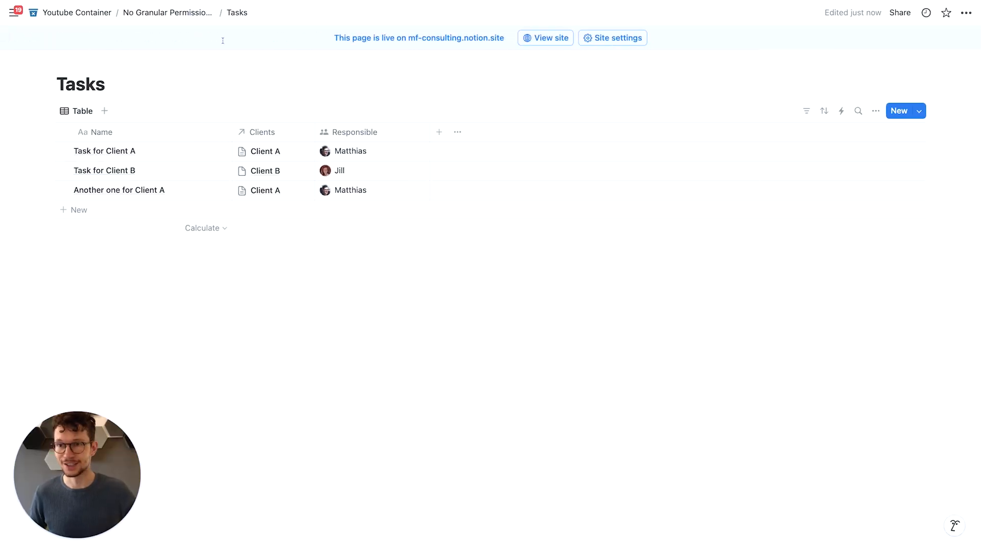
- Open the Clients database as a full page, publish it to the web, and return to the parent page
{"action": "left_click", "coordinate": [190, 15]}
{"action": "left_click", "coordinate": [277, 327]}
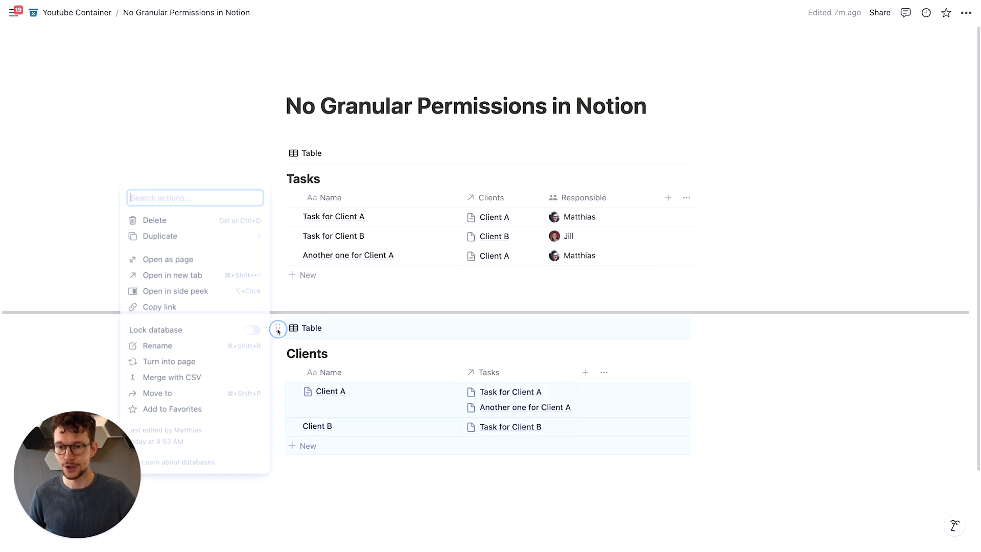
{"action": "left_click", "coordinate": [202, 258]}
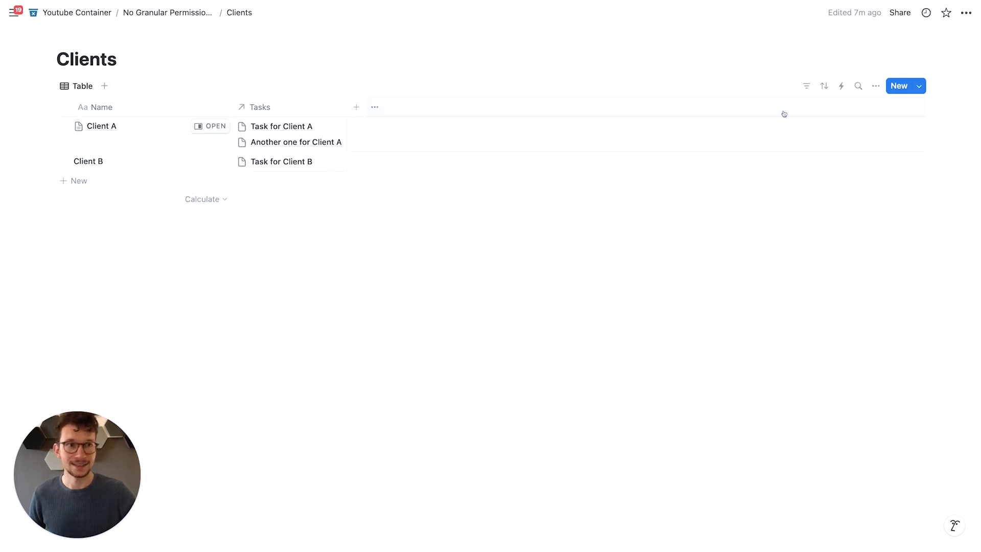
{"action": "left_click", "coordinate": [899, 14]}
{"action": "left_click", "coordinate": [740, 36]}
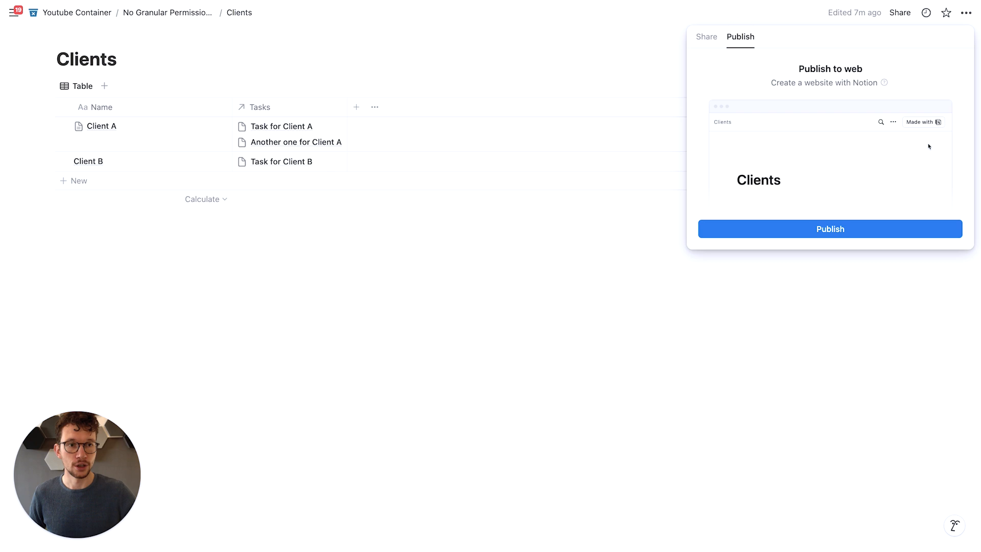
{"action": "left_click", "coordinate": [871, 228]}
{"action": "left_click", "coordinate": [587, 294]}
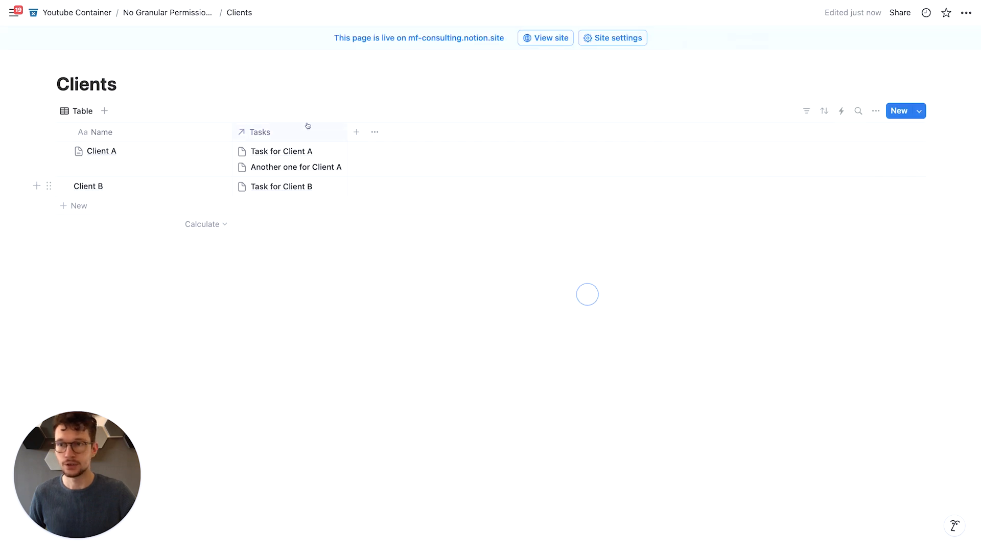
{"action": "left_click", "coordinate": [192, 13]}
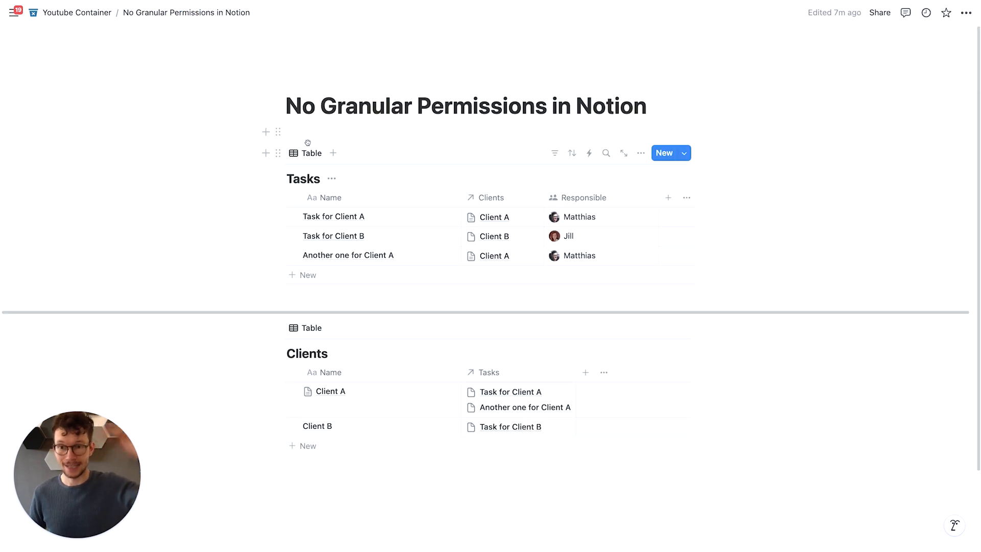
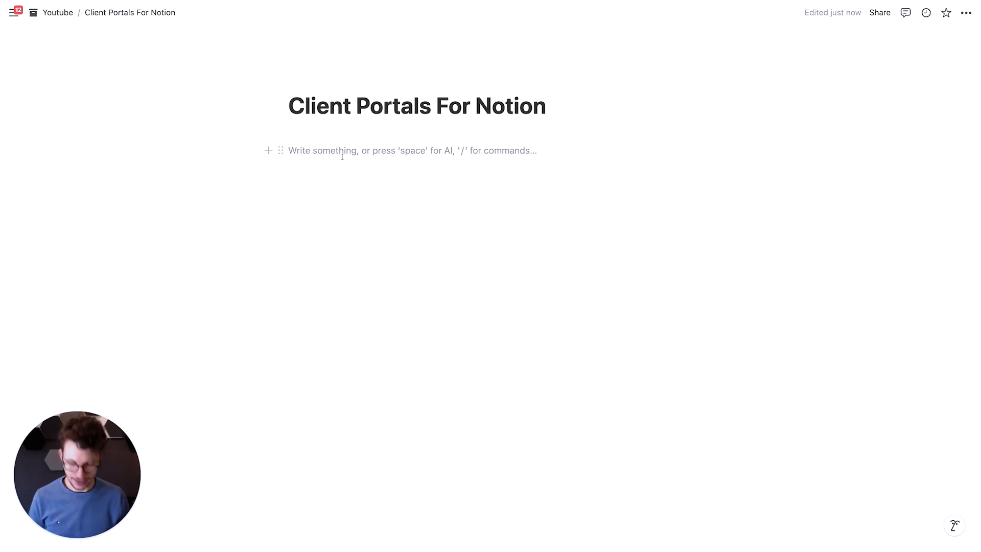
- Create two inline table databases on the Client Portals For Notion page, named Projects and Tasks
{"action": "type", "text": "/dat"}
{"action": "key", "text": "Return"}
{"action": "type", "text": "Projects"}
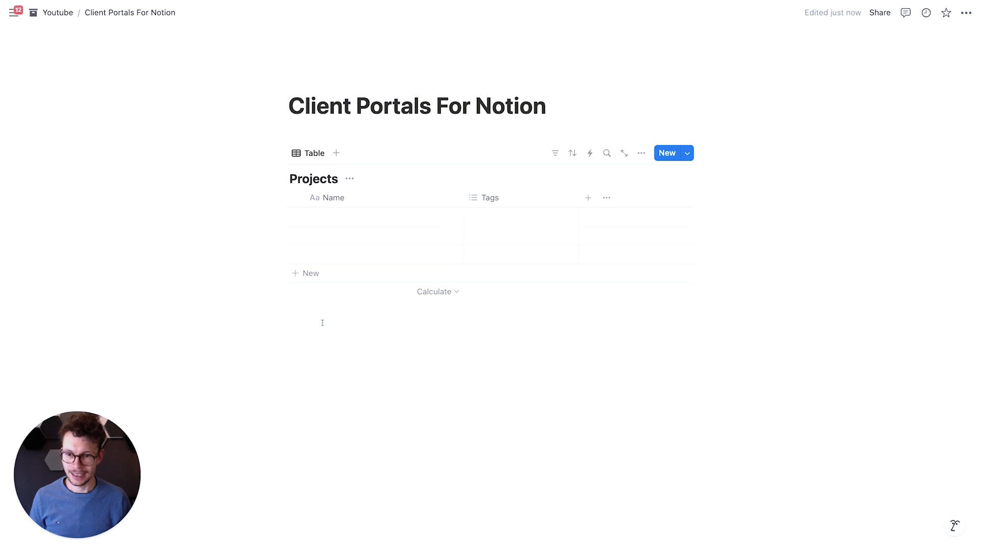
{"action": "left_click", "coordinate": [324, 328]}
{"action": "type", "text": "/data"}
{"action": "key", "text": "Return"}
{"action": "type", "text": "Tasks"}
- Add a third inline table database named Clients below the Tasks database
{"action": "scroll", "coordinate": [324, 330], "scroll_direction": "down", "scroll_amount": 3}
{"action": "left_click", "coordinate": [333, 421]}
{"action": "type", "text": "/data"}
{"action": "key", "text": "Return"}
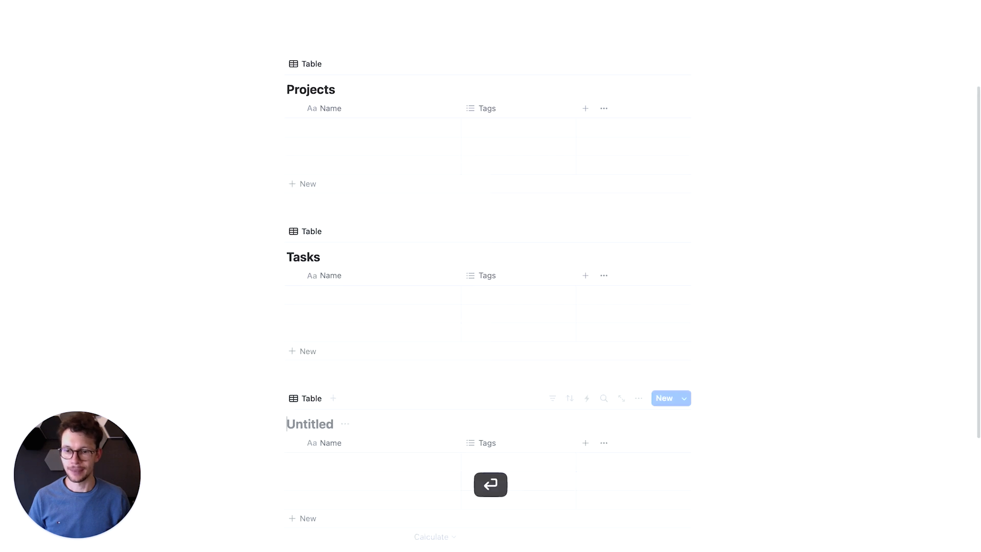
{"action": "type", "text": "Clients"}
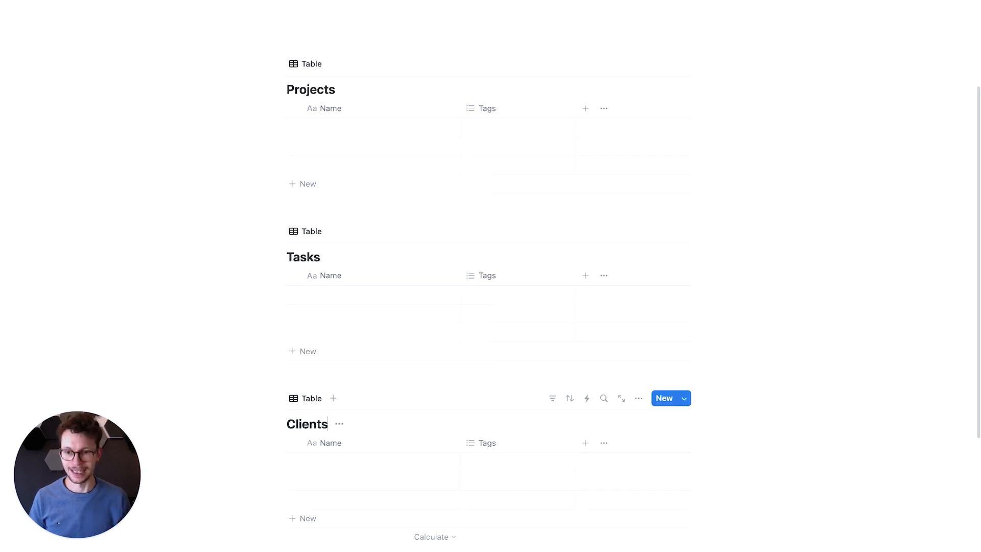
- Delete the Tags property from the Projects, Tasks and Clients databases
{"action": "left_click", "coordinate": [488, 106]}
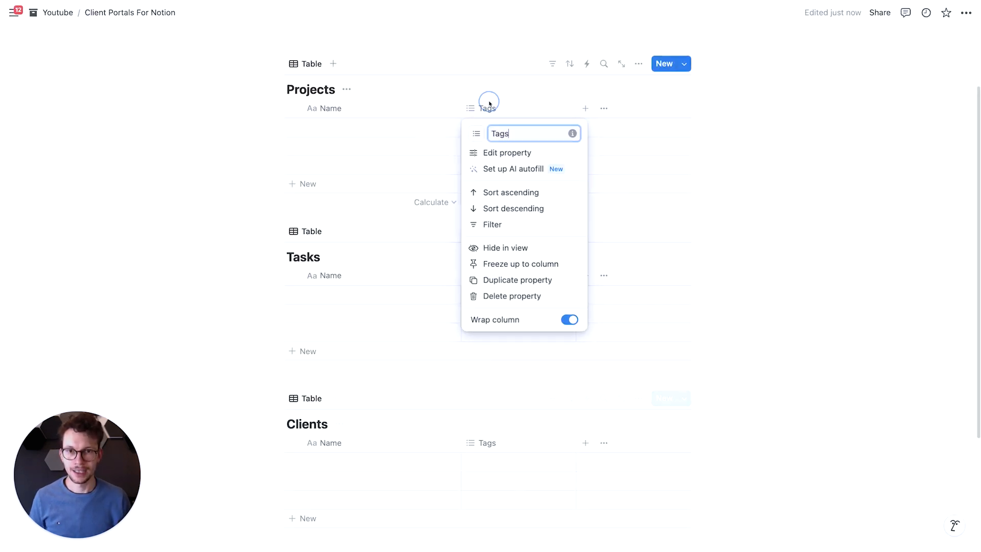
{"action": "left_click", "coordinate": [509, 296]}
{"action": "left_click", "coordinate": [500, 277]}
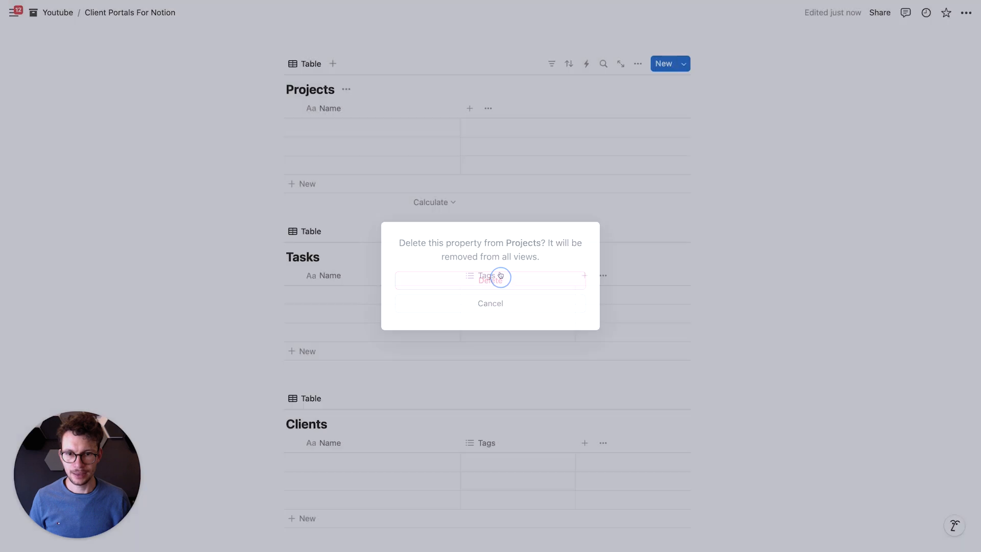
{"action": "left_click", "coordinate": [493, 275]}
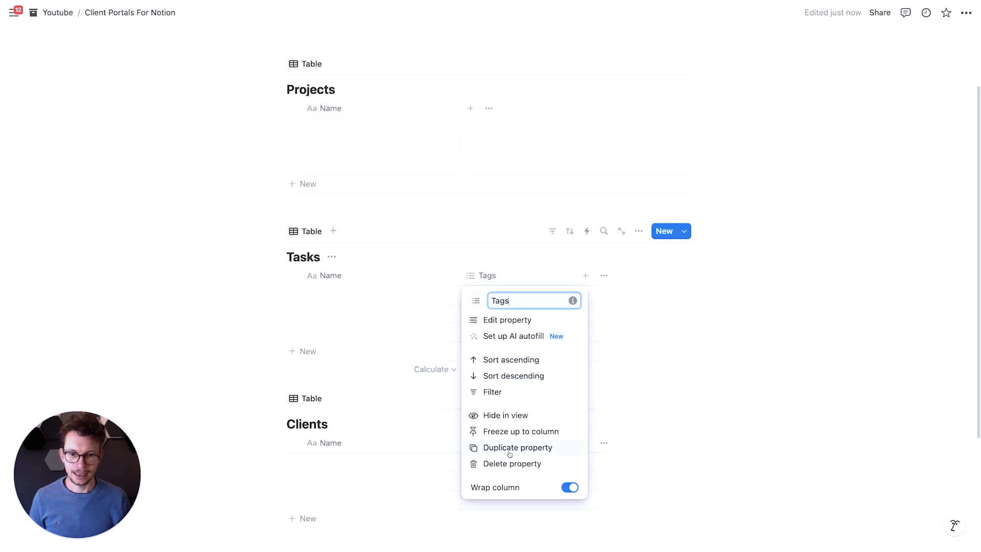
{"action": "left_click", "coordinate": [511, 463]}
{"action": "key", "text": "Return"}
{"action": "left_click", "coordinate": [488, 443]}
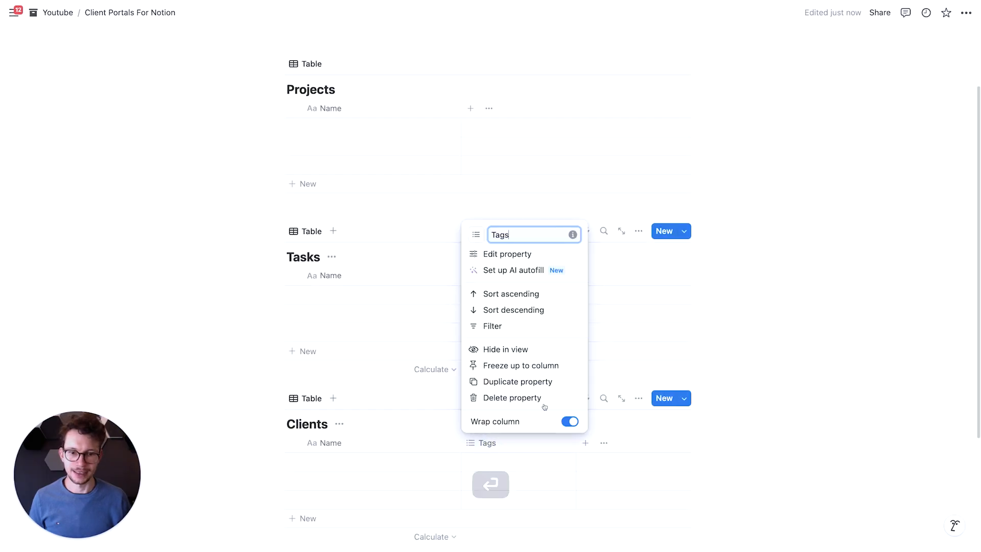
{"action": "left_click", "coordinate": [541, 399]}
{"action": "key", "text": "Return"}
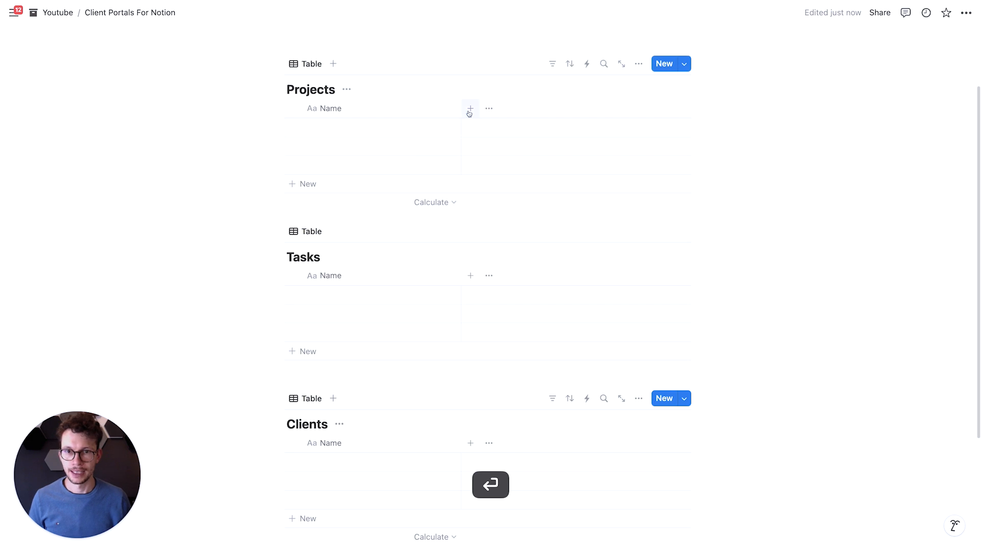
- Narrow the Name column in the Projects, Tasks and Clients tables
{"action": "left_click_drag", "start_coordinate": [460, 109], "coordinate": [397, 109]}
{"action": "left_click_drag", "start_coordinate": [460, 281], "coordinate": [397, 280]}
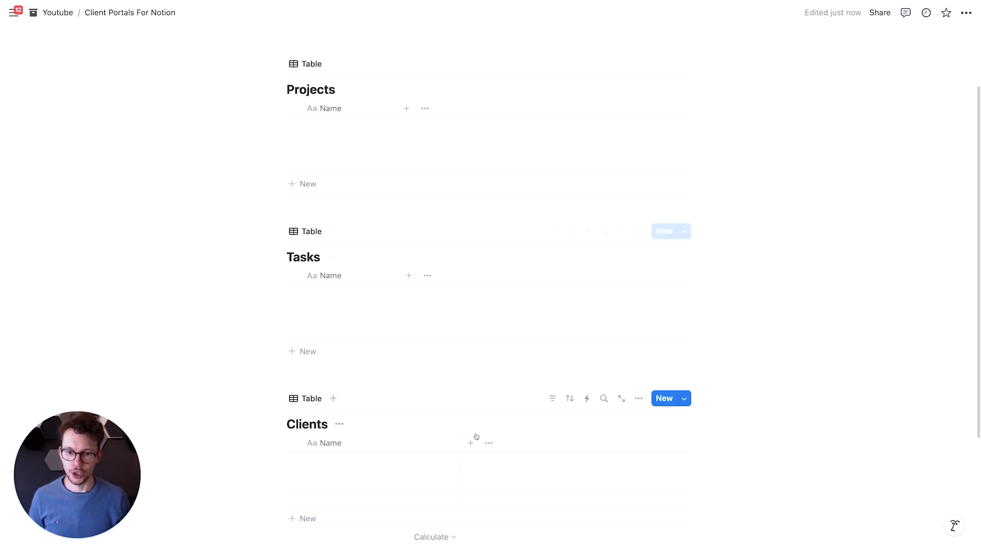
{"action": "left_click_drag", "start_coordinate": [460, 441], "coordinate": [393, 441]}
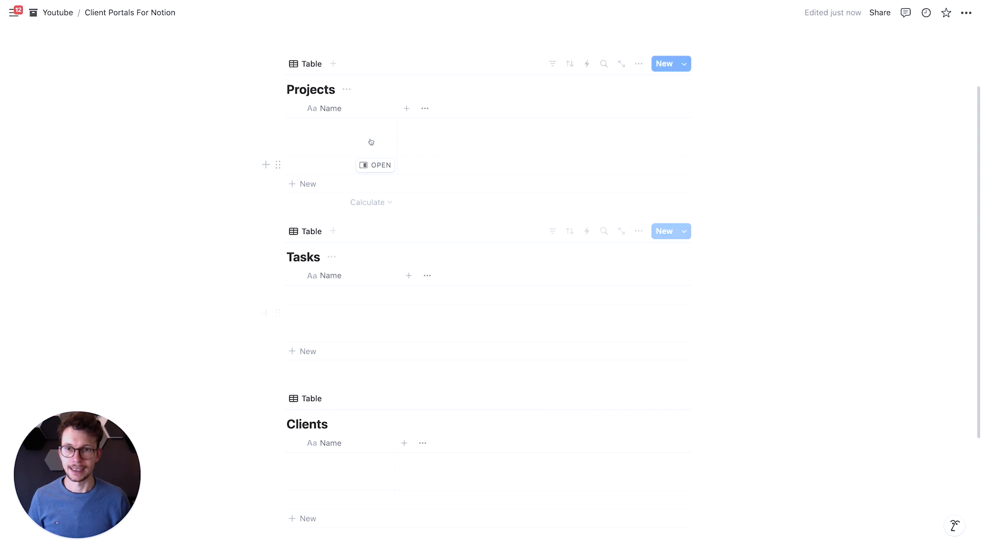
- Add a date property named Duration to the Projects database and narrow its column
{"action": "scroll", "coordinate": [368, 148], "scroll_direction": "up", "scroll_amount": 1}
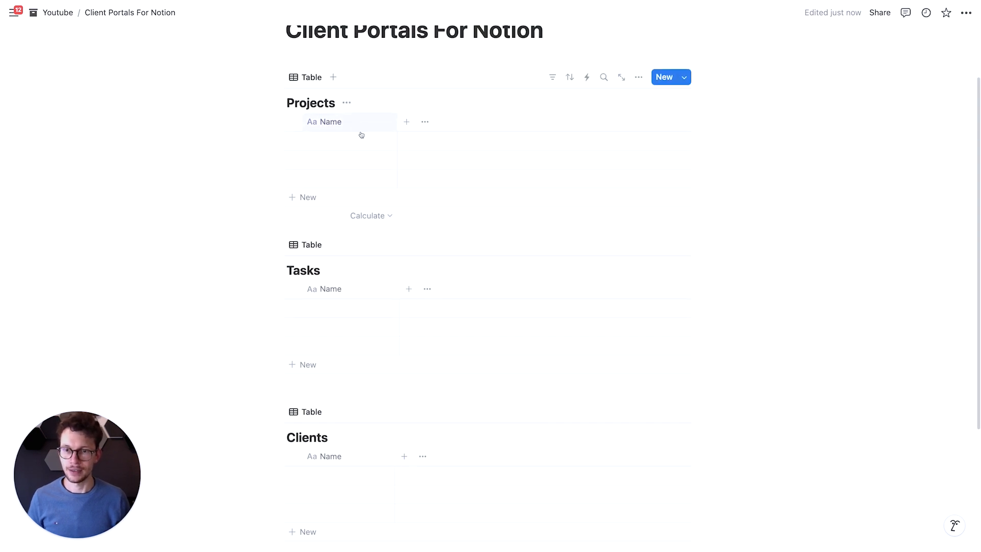
{"action": "scroll", "coordinate": [361, 134], "scroll_direction": "up", "scroll_amount": 2}
{"action": "left_click", "coordinate": [405, 136]}
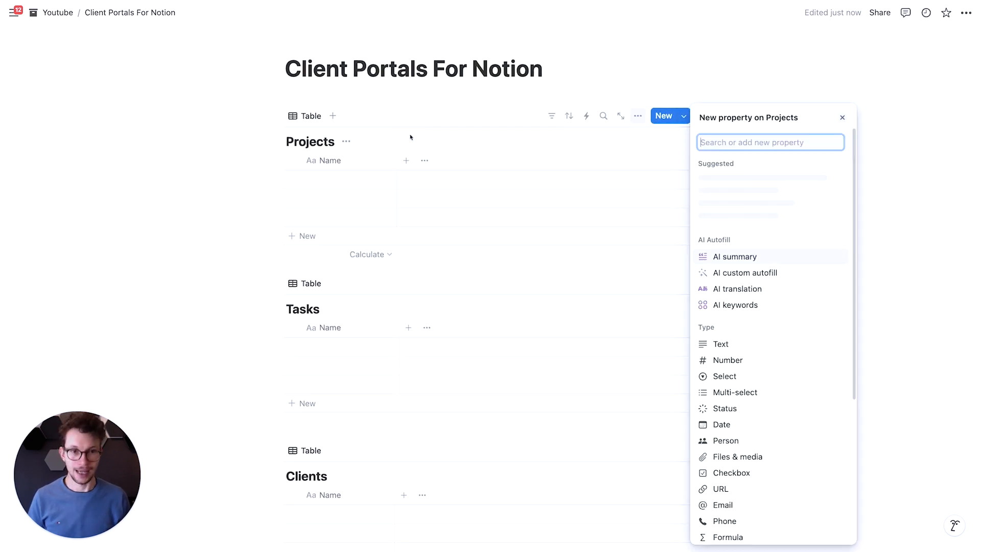
{"action": "type", "text": "da"}
{"action": "key", "text": "Return"}
{"action": "type", "text": "Duration"}
{"action": "key", "text": "Return"}
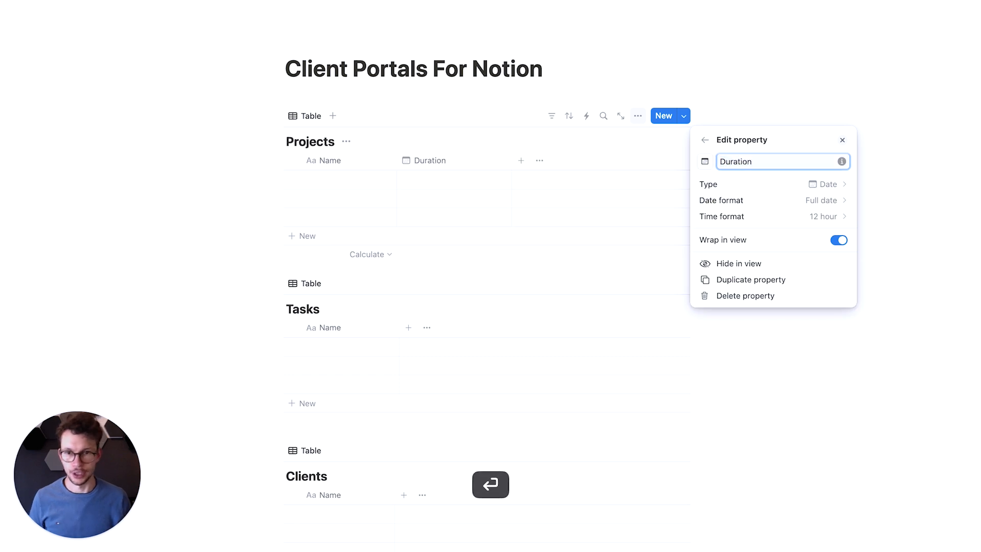
{"action": "left_click", "coordinate": [502, 165]}
{"action": "left_click_drag", "start_coordinate": [512, 161], "coordinate": [476, 161]}
- Add a Status property to the Projects database and narrow its column
{"action": "left_click", "coordinate": [484, 159]}
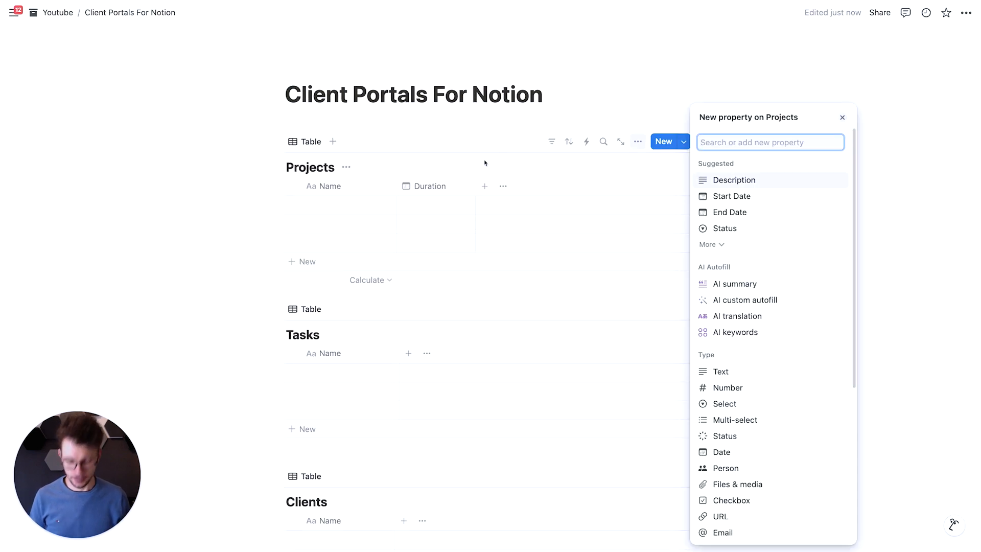
{"action": "type", "text": "stat"}
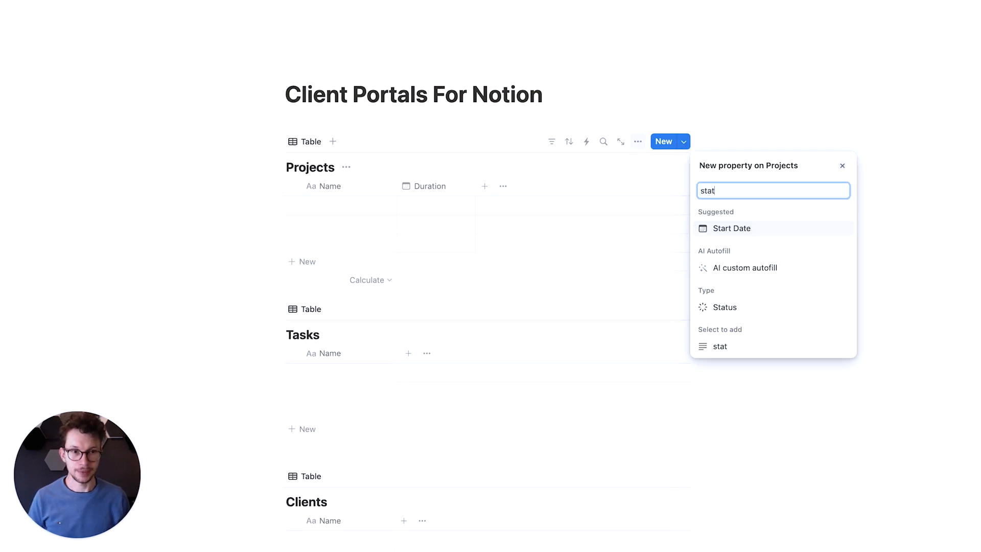
{"action": "left_click", "coordinate": [724, 307]}
{"action": "left_click", "coordinate": [515, 279]}
{"action": "left_click_drag", "start_coordinate": [591, 191], "coordinate": [560, 188]}
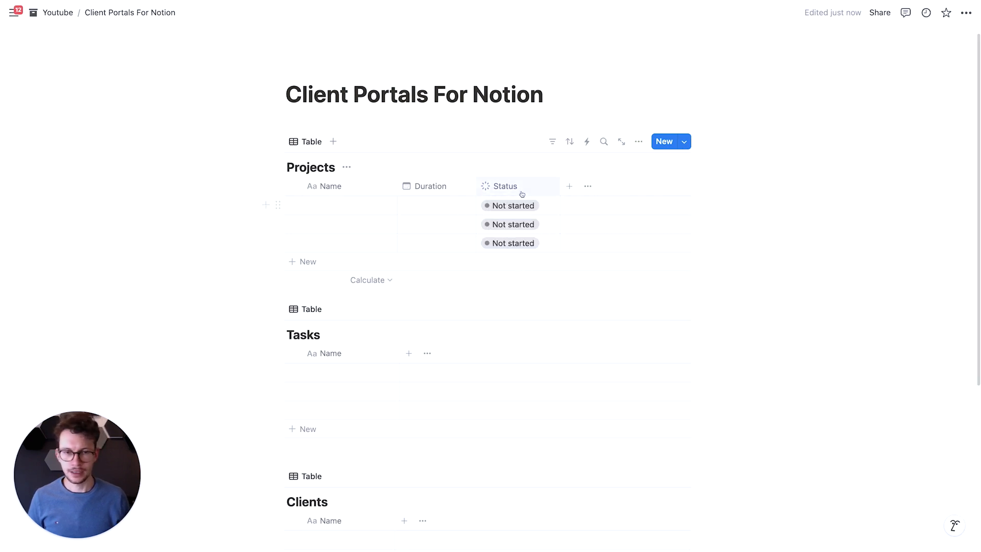
- Add a select property named Type to the Projects database
{"action": "left_click", "coordinate": [570, 187]}
{"action": "type", "text": "sel"}
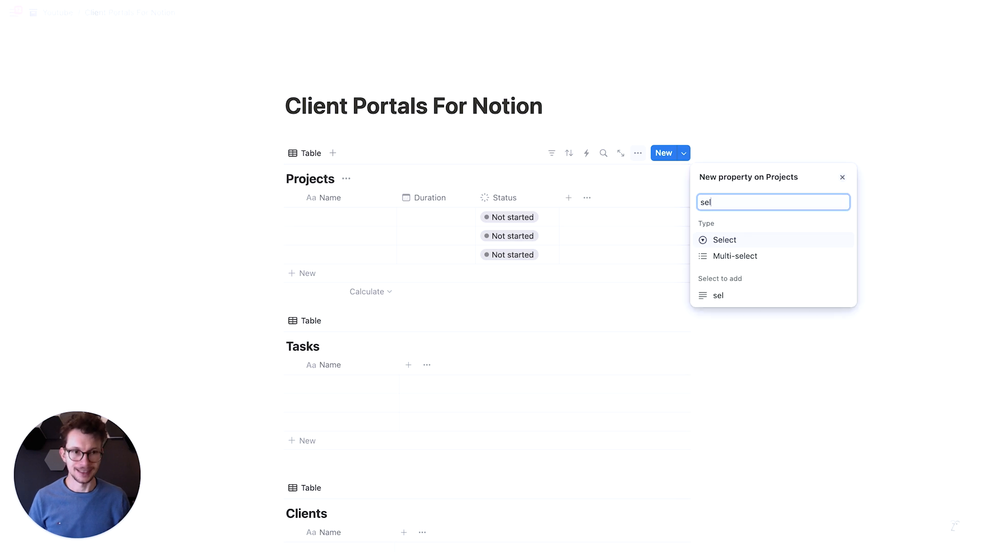
{"action": "key", "text": "Return"}
{"action": "type", "text": "Type"}
{"action": "key", "text": "Return"}
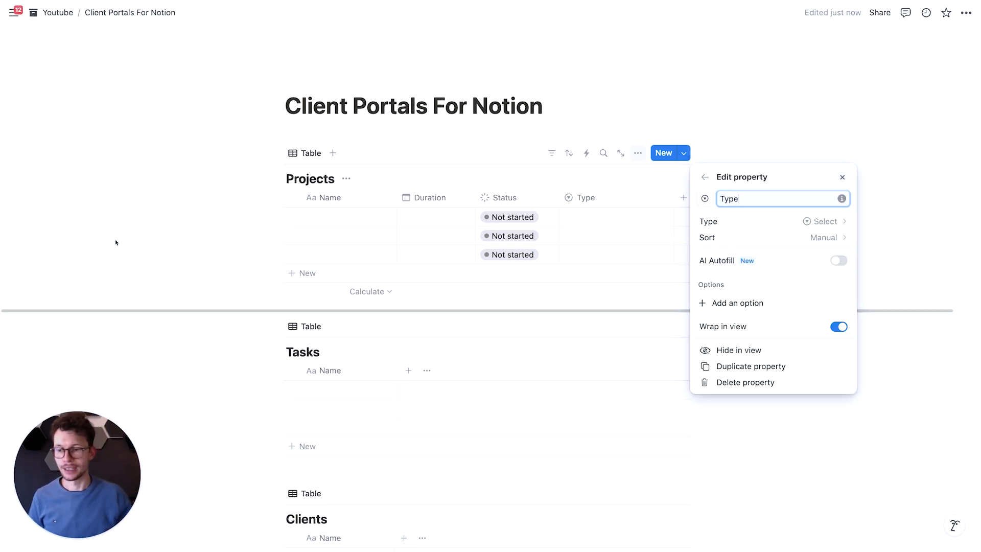
{"action": "left_click", "coordinate": [116, 240]}
- Add a date property named Due Date to the Tasks database
{"action": "scroll", "coordinate": [267, 278], "scroll_direction": "down", "scroll_amount": 3}
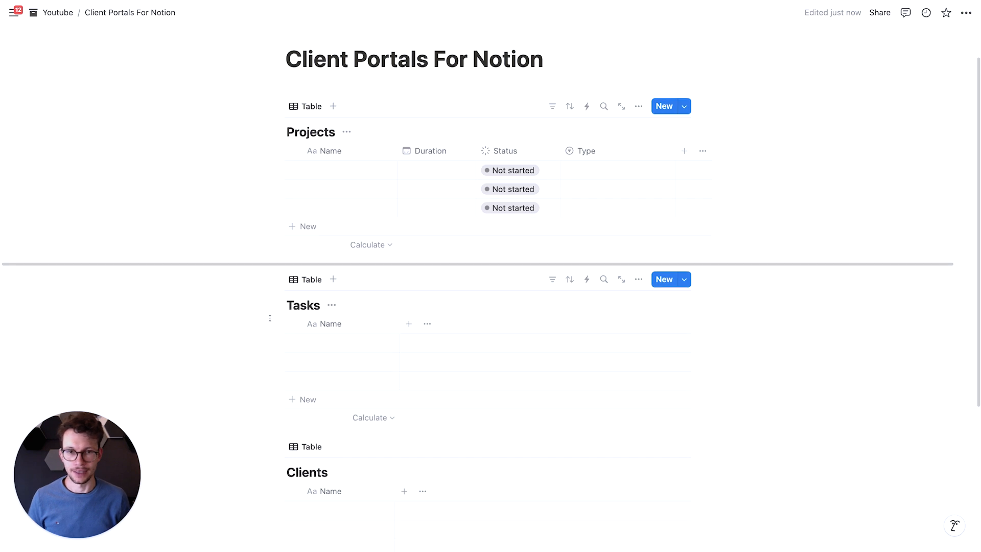
{"action": "mouse_move", "coordinate": [370, 306]}
{"action": "scroll", "coordinate": [375, 283], "scroll_direction": "down", "scroll_amount": 2}
{"action": "scroll", "coordinate": [377, 279], "scroll_direction": "up", "scroll_amount": 2}
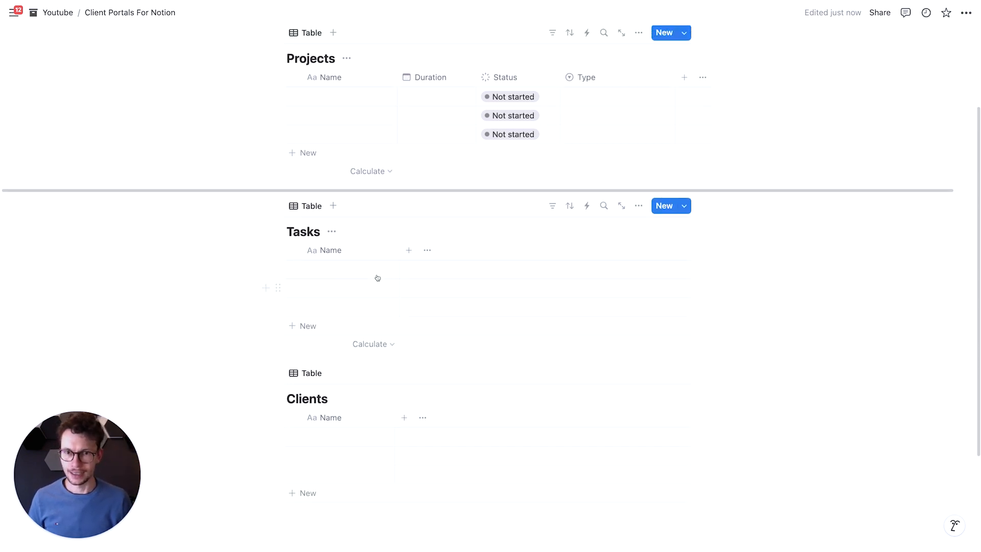
{"action": "left_click", "coordinate": [408, 293]}
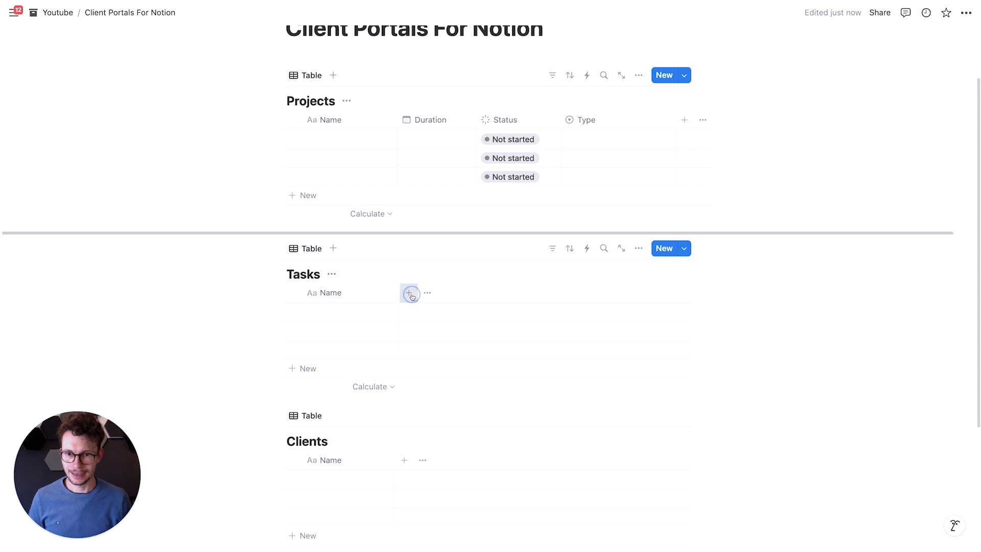
{"action": "type", "text": "date"}
{"action": "key", "text": "Return"}
{"action": "type", "text": "Due Date"}
{"action": "key", "text": "Return"}
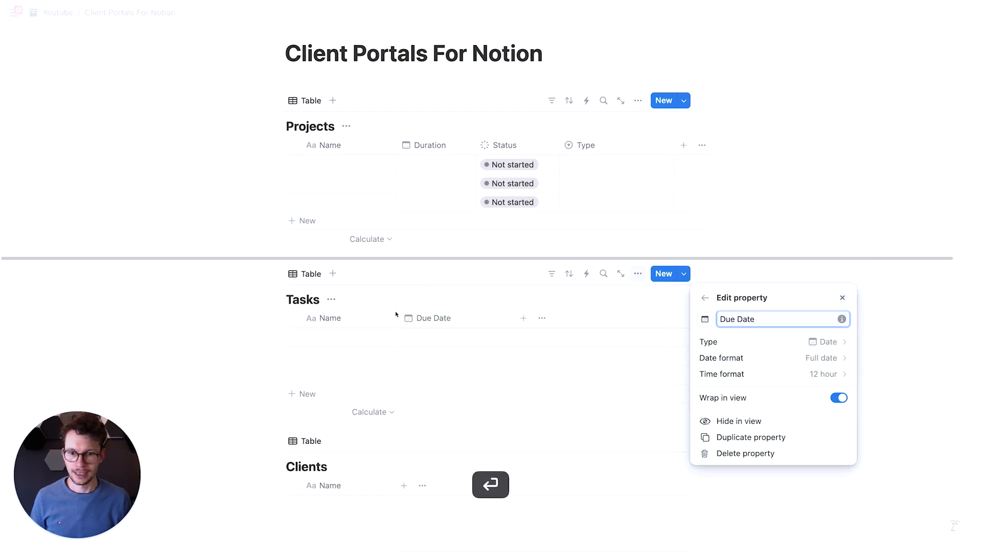
{"action": "left_click", "coordinate": [517, 327]}
- Add a Status property to the Tasks database and narrow the Due Date and Status columns
{"action": "left_click", "coordinate": [494, 318]}
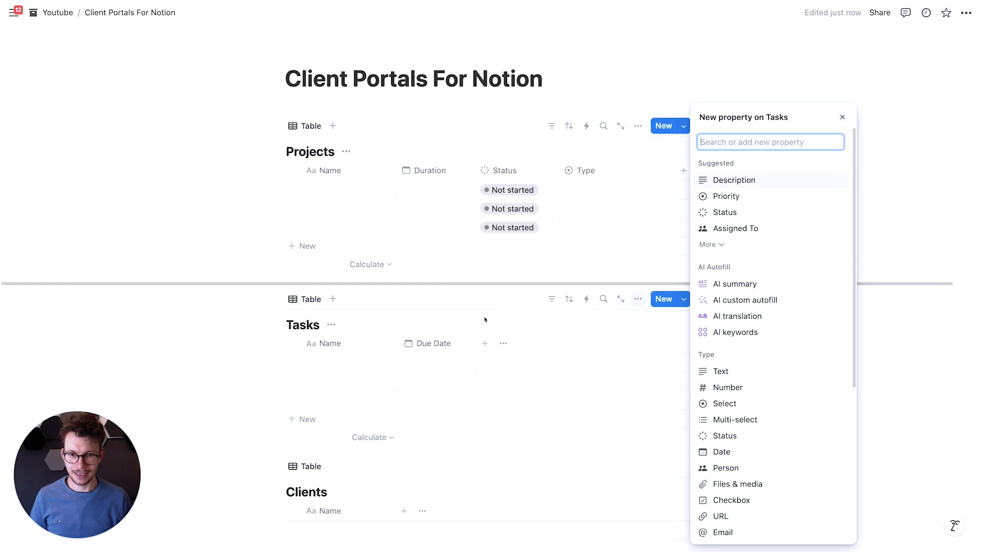
{"action": "type", "text": "stat"}
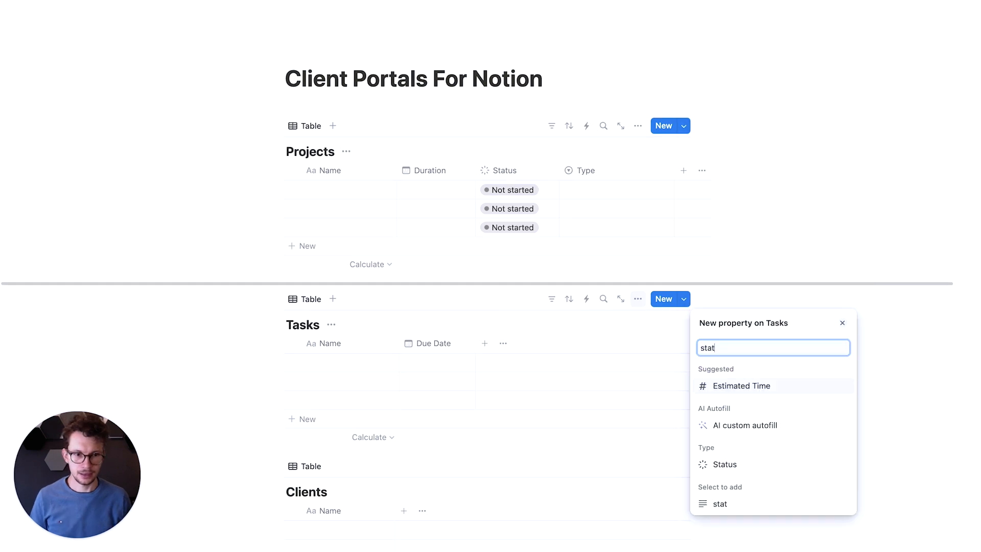
{"action": "left_click", "coordinate": [705, 464]}
{"action": "left_click", "coordinate": [569, 340]}
{"action": "left_click_drag", "start_coordinate": [590, 343], "coordinate": [557, 343]}
- Add a Person property to the Tasks database and narrow its column
{"action": "left_click", "coordinate": [566, 344]}
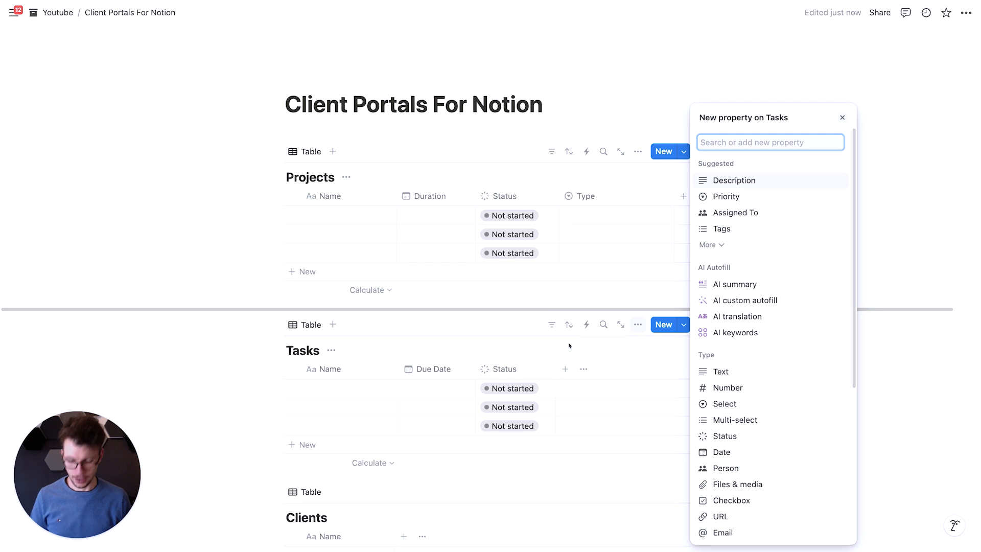
{"action": "type", "text": "rel"}
{"action": "key", "text": "super+a"}
{"action": "type", "text": "pe"}
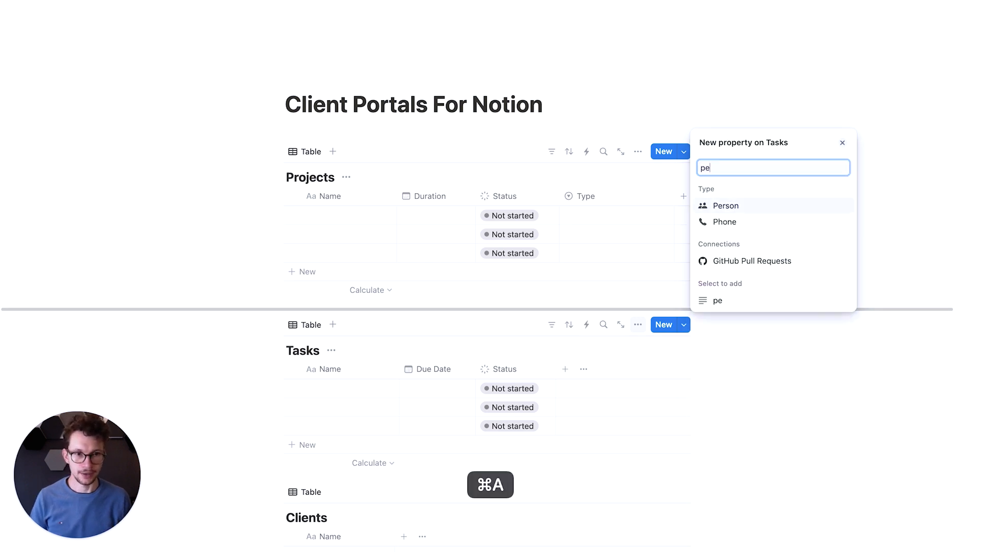
{"action": "type", "text": "r"}
{"action": "left_click", "coordinate": [717, 265]}
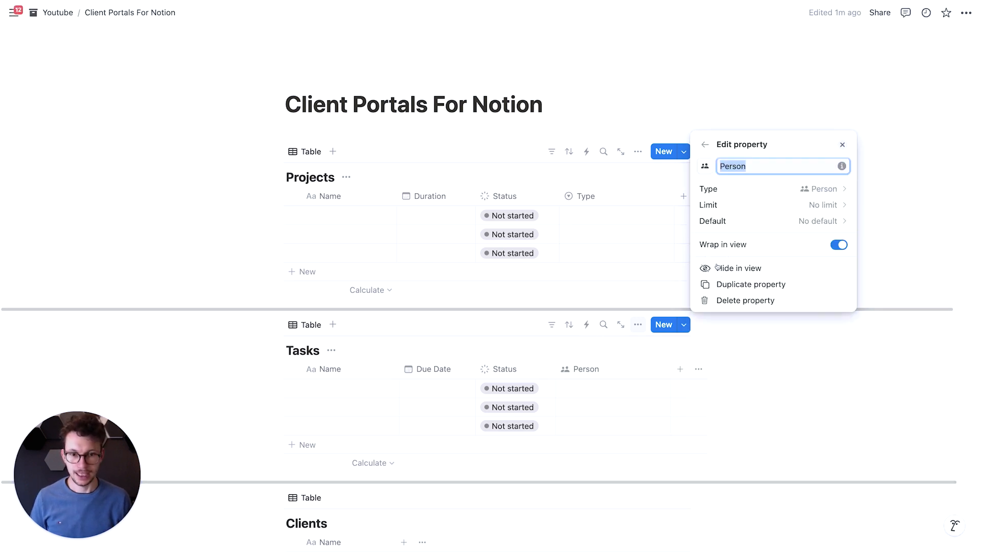
{"action": "left_click", "coordinate": [653, 393]}
{"action": "left_click_drag", "start_coordinate": [669, 369], "coordinate": [622, 367]}
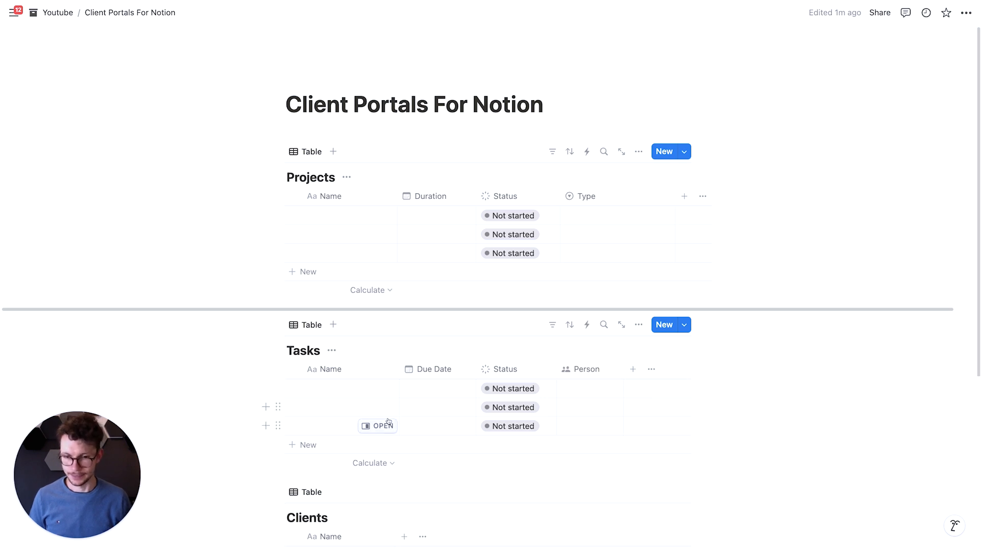
- Relate the Tasks database to Projects on this page with a two-way relation that also shows on Projects
{"action": "scroll", "coordinate": [313, 376], "scroll_direction": "down", "scroll_amount": 2}
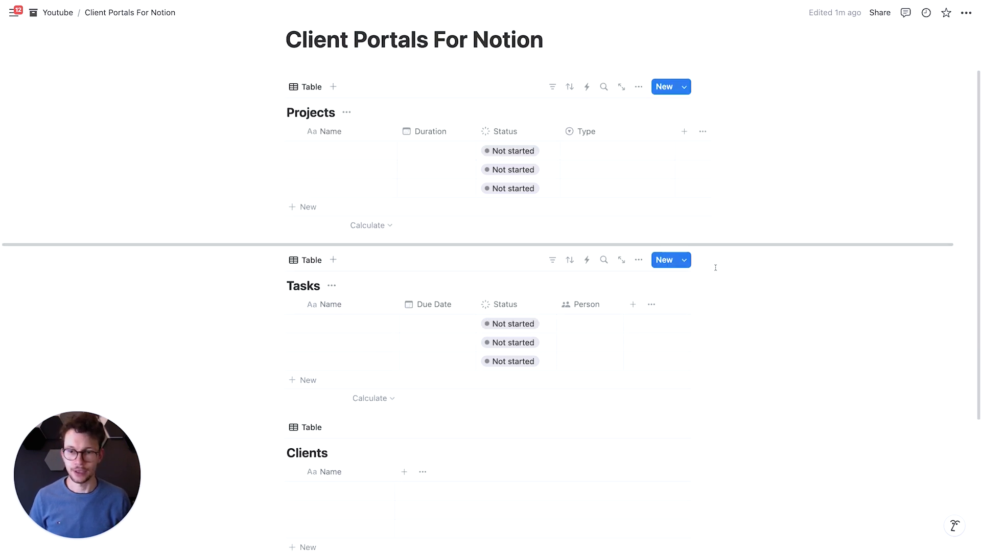
{"action": "left_click", "coordinate": [632, 304]}
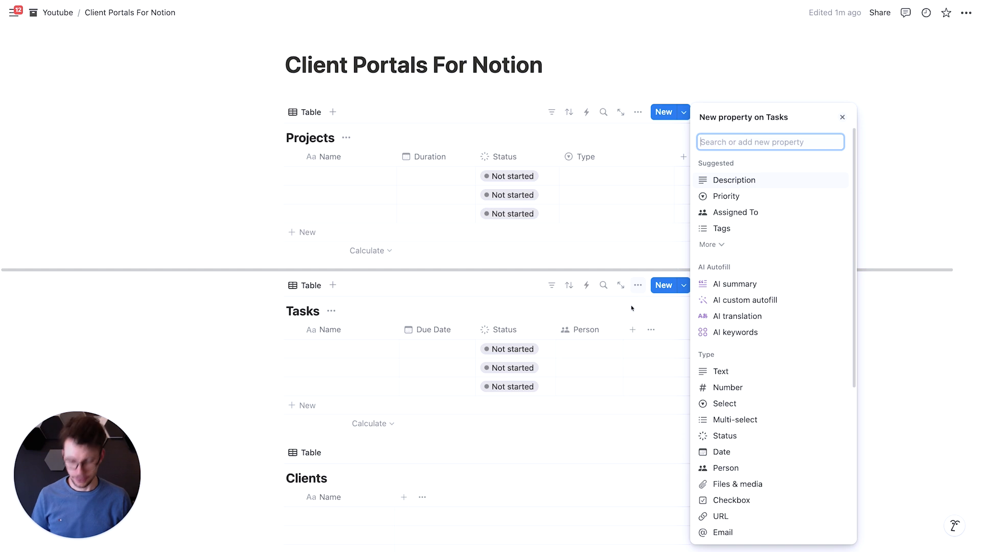
{"action": "type", "text": "rel"}
{"action": "left_click", "coordinate": [721, 184]}
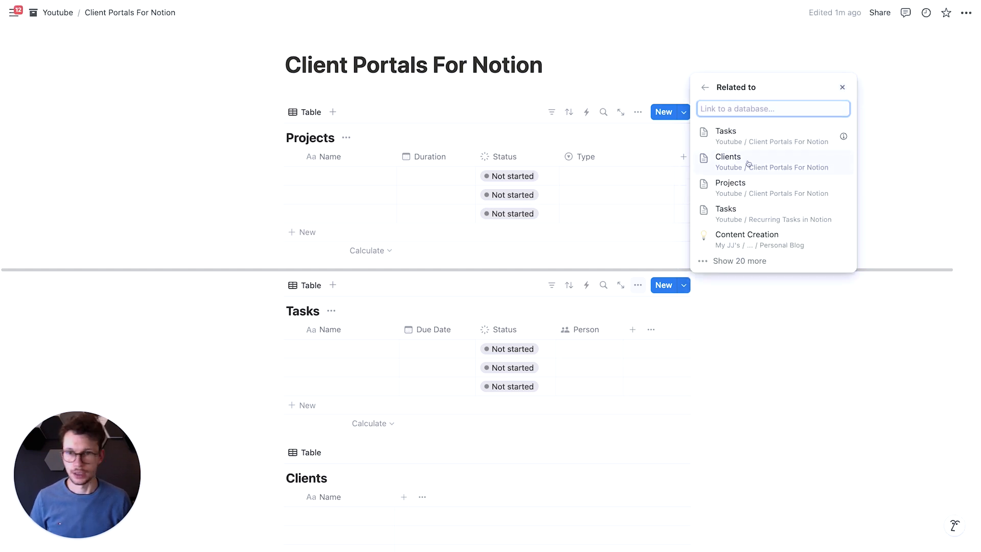
{"action": "left_click", "coordinate": [752, 187]}
{"action": "left_click", "coordinate": [838, 131]}
{"action": "left_click", "coordinate": [761, 158]}
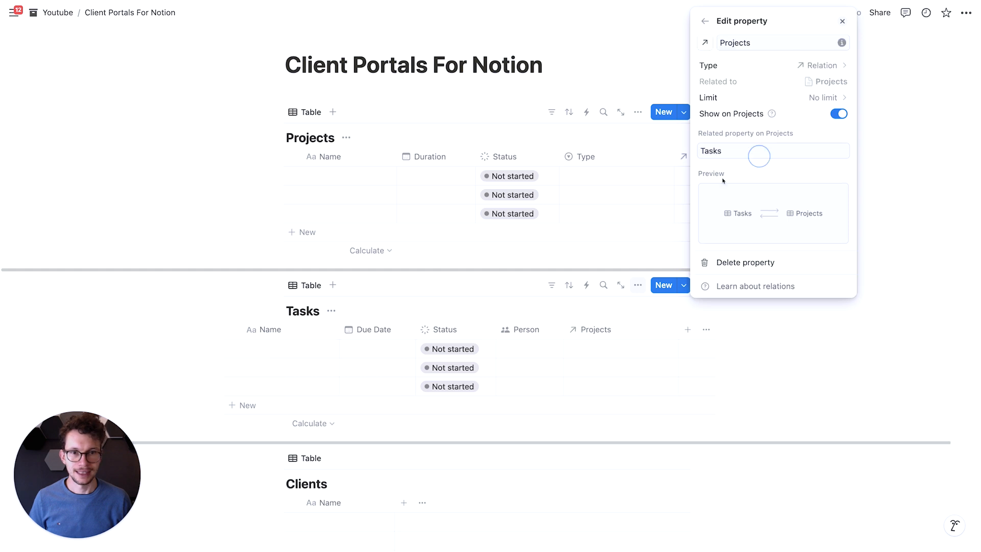
{"action": "left_click", "coordinate": [204, 257]}
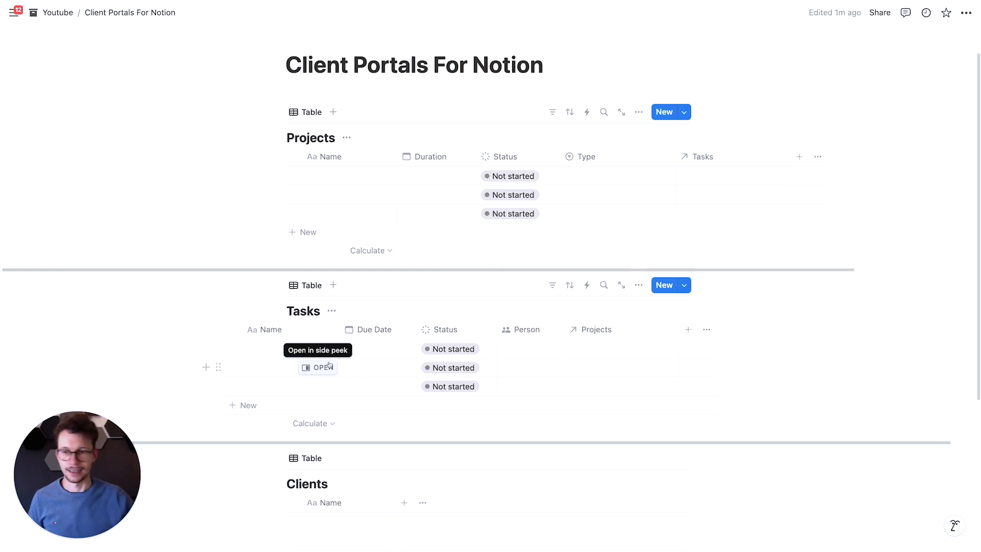
- Name the three entries in the Projects database Project A, Project B and Project C
{"action": "left_click", "coordinate": [332, 176]}
{"action": "type", "text": "P"}
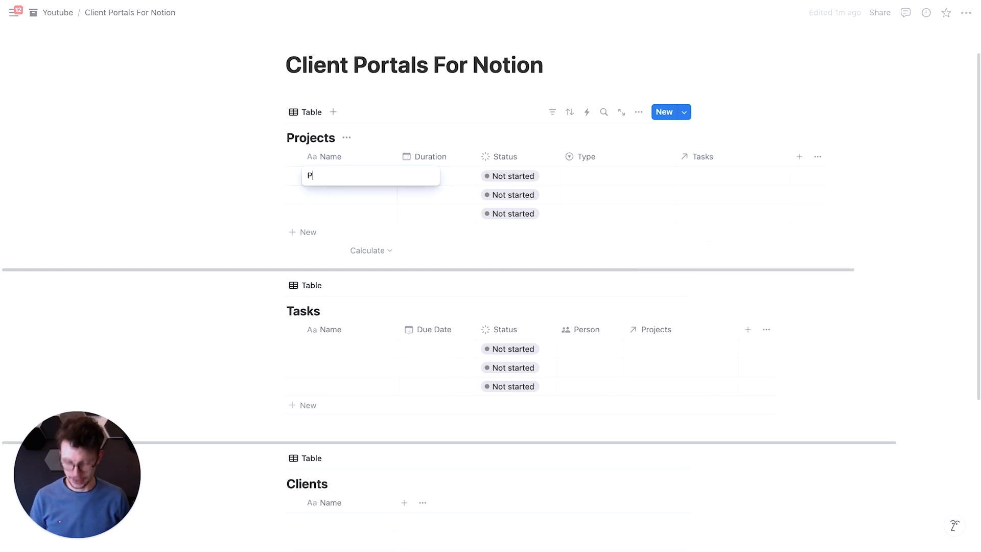
{"action": "type", "text": "roject A"}
{"action": "key", "text": "Return"}
{"action": "type", "text": "Project B"}
{"action": "key", "text": "Return"}
{"action": "type", "text": "P"}
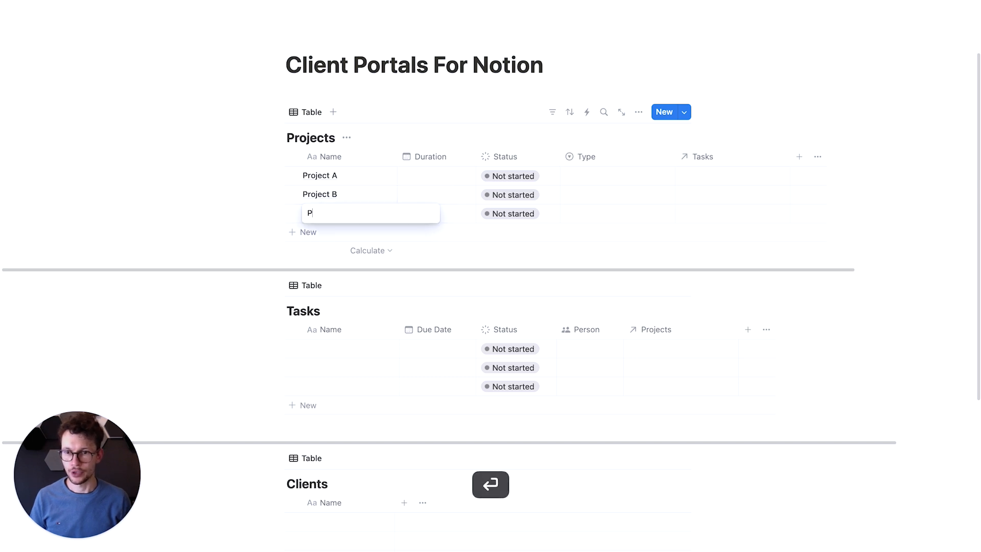
{"action": "type", "text": "roject C"}
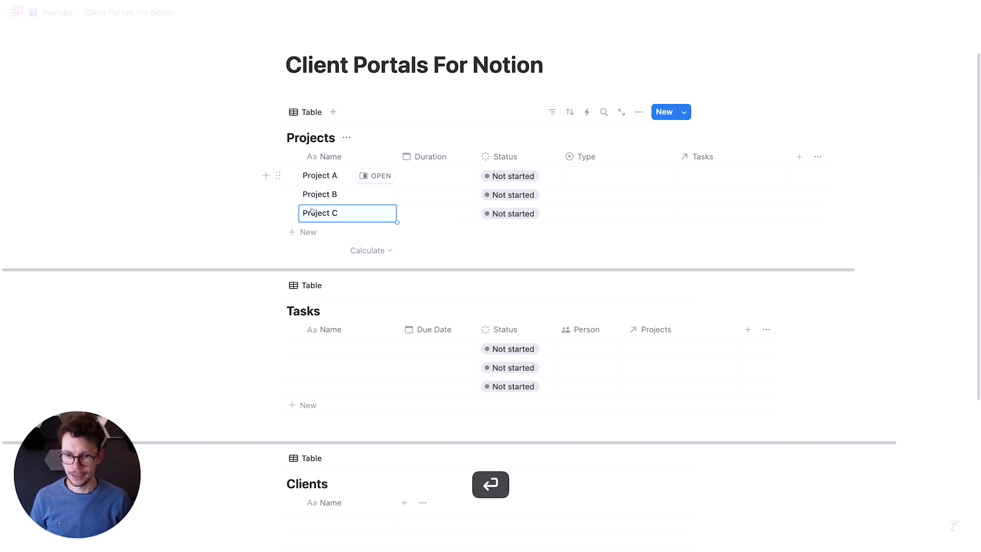
- Name the three entries in the Tasks database Task 1, Task 2 and Task 3
{"action": "left_click", "coordinate": [329, 349]}
{"action": "type", "text": "Tasks"}
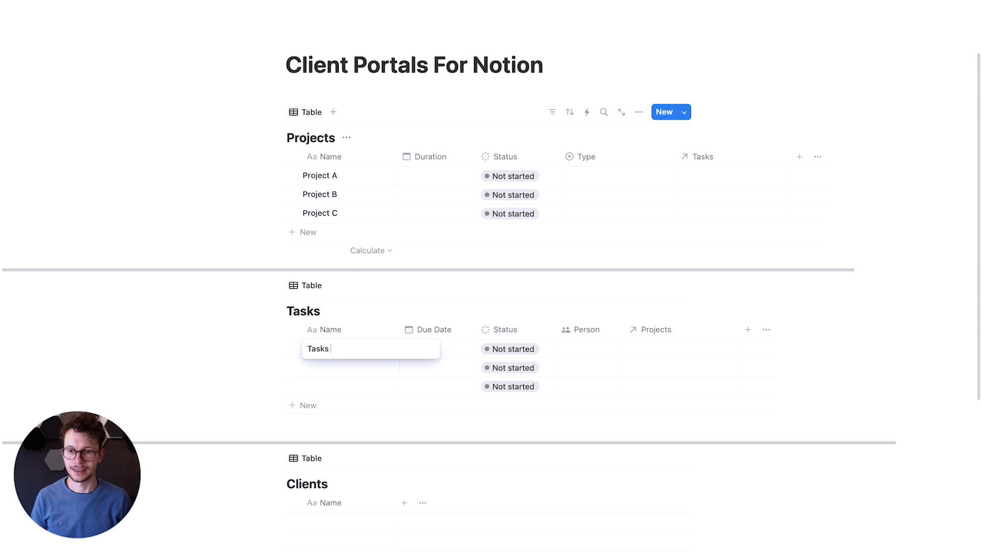
{"action": "key", "text": "BackSpace"}
{"action": "type", "text": "1"}
{"action": "key", "text": "Return"}
{"action": "type", "text": "Task 2"}
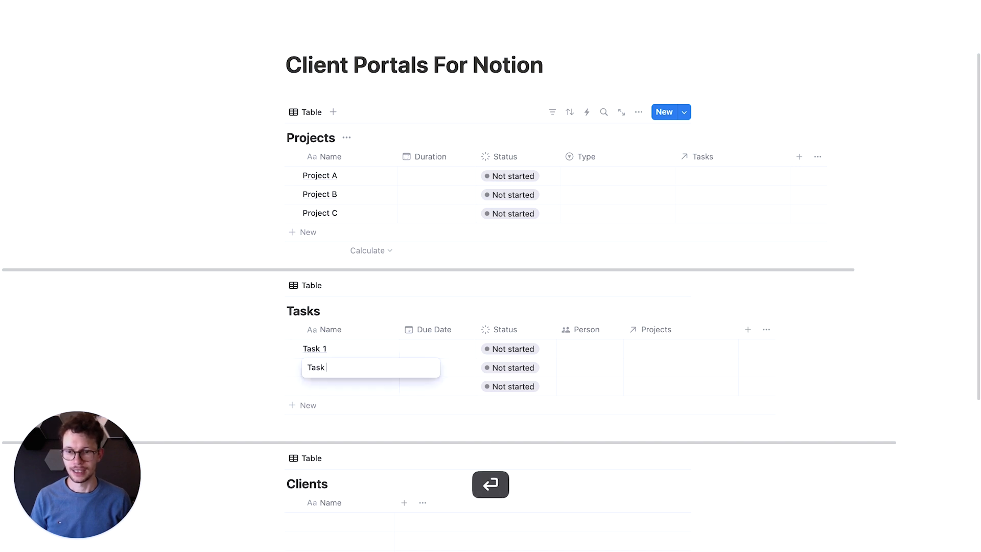
{"action": "key", "text": "Return"}
{"action": "type", "text": "Task "}
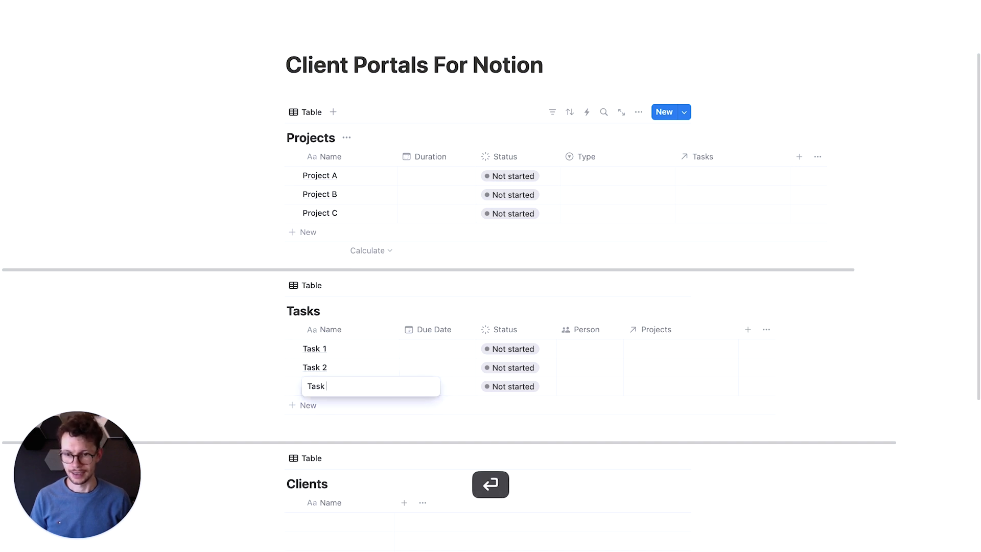
{"action": "type", "text": "3"}
{"action": "key", "text": "Return"}
- Link Task 1 and Task 2 to Project A, and Task 3 to Project B, in the Tasks database
{"action": "left_click_drag", "start_coordinate": [255, 350], "coordinate": [310, 366]}
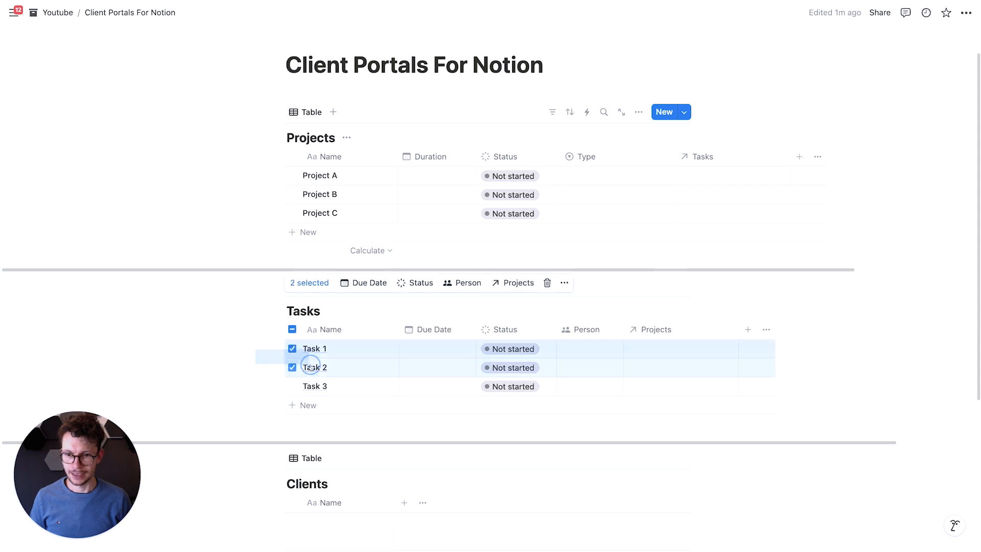
{"action": "left_click", "coordinate": [500, 283]}
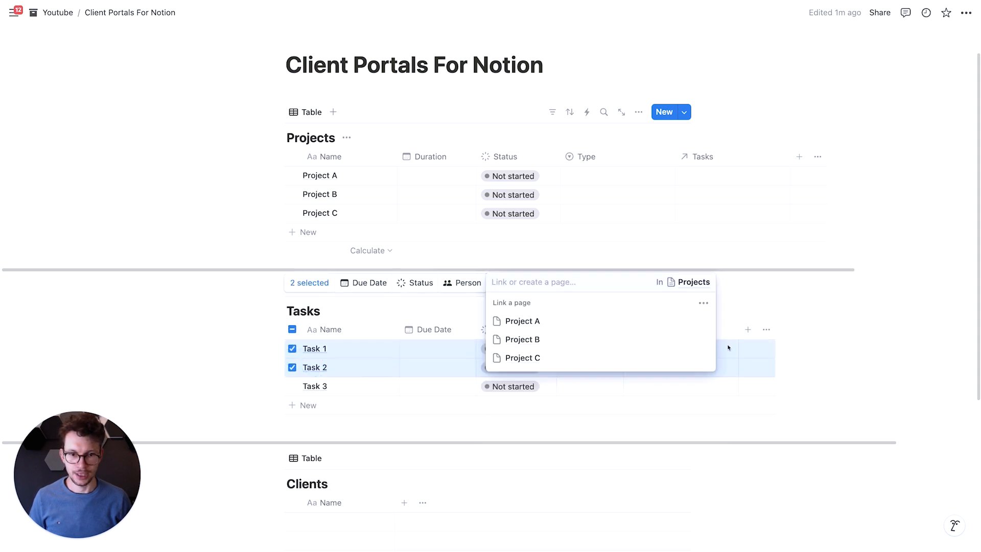
{"action": "left_click", "coordinate": [703, 321]}
{"action": "key", "text": "Escape"}
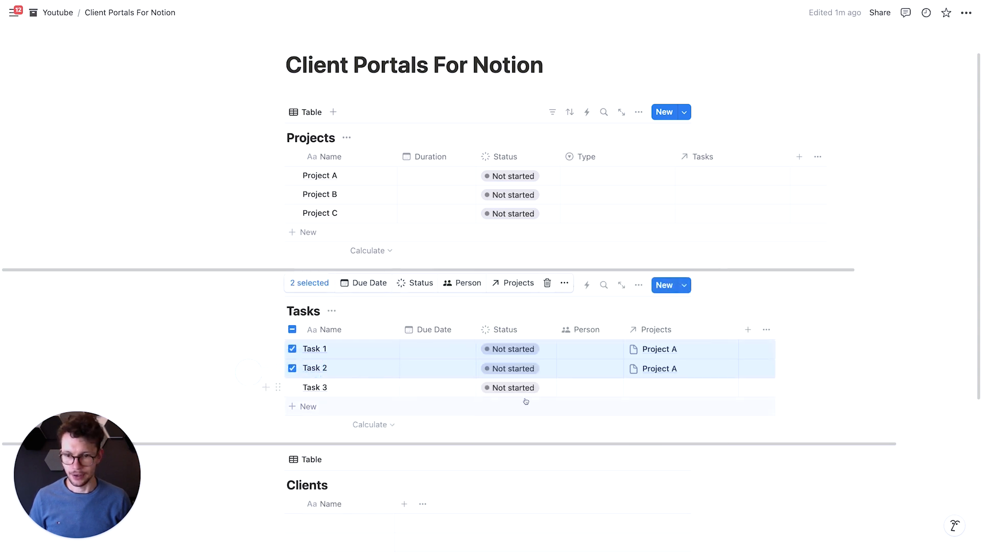
{"action": "left_click", "coordinate": [663, 392]}
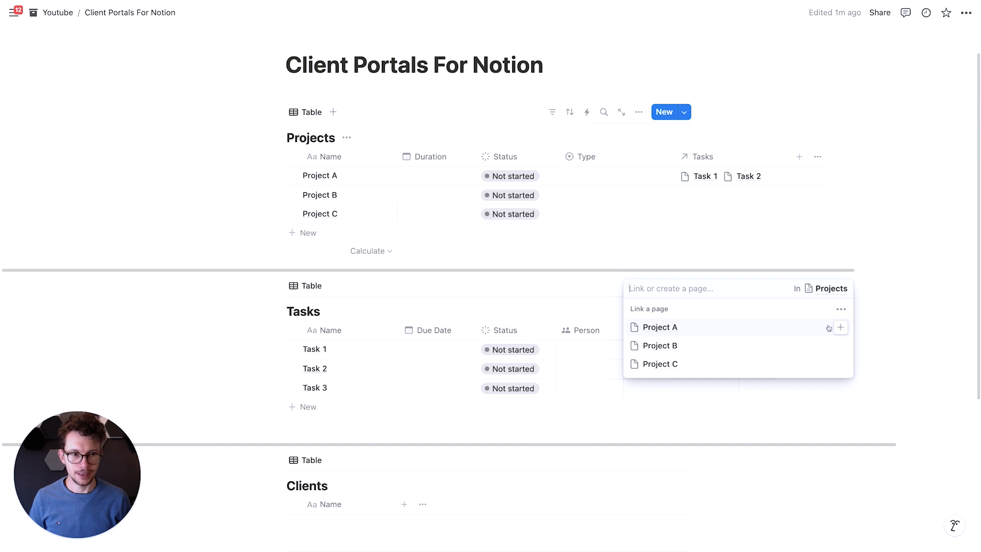
{"action": "left_click", "coordinate": [840, 345]}
{"action": "left_click", "coordinate": [172, 306]}
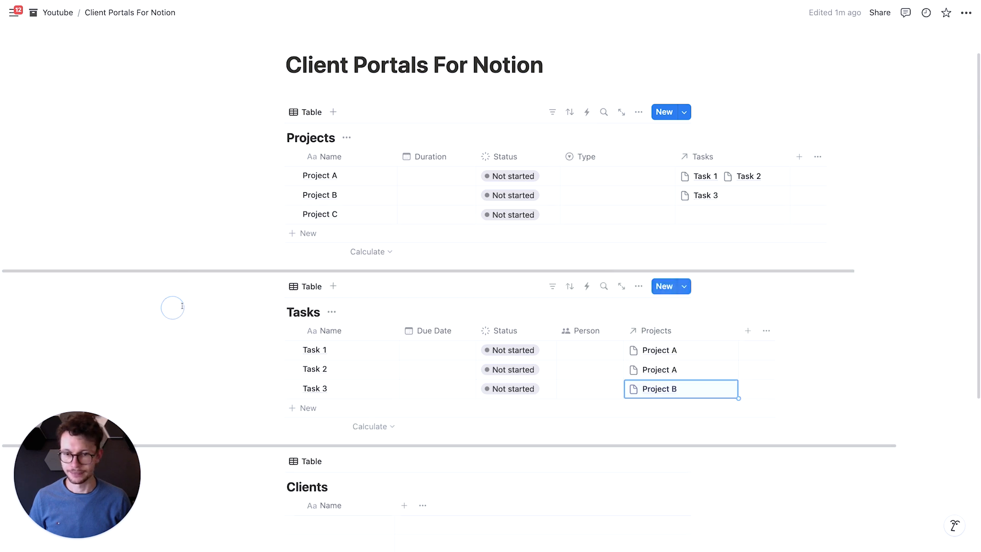
- Delete the last empty row from the Clients database
{"action": "scroll", "coordinate": [248, 314], "scroll_direction": "down", "scroll_amount": 5}
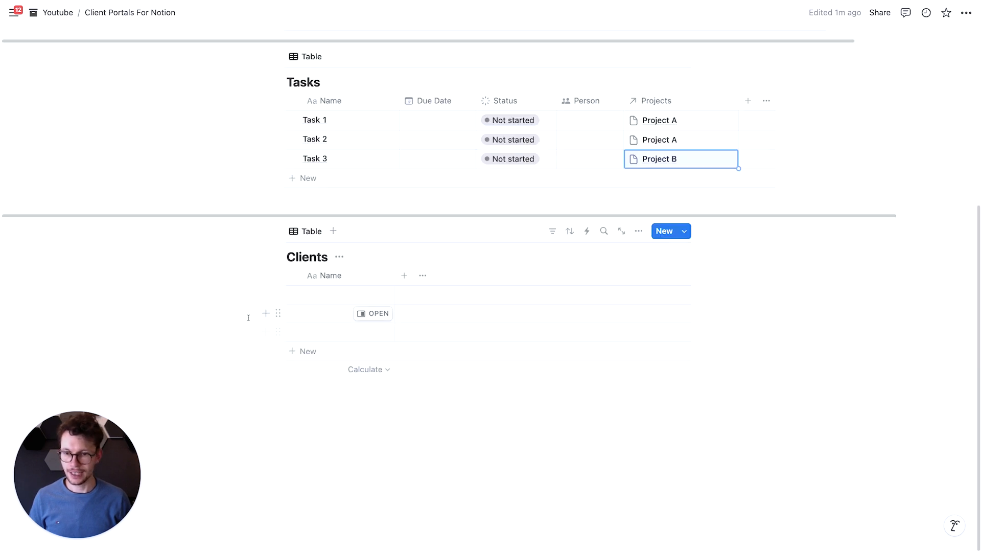
{"action": "left_click", "coordinate": [276, 331]}
{"action": "key", "text": "Delete"}
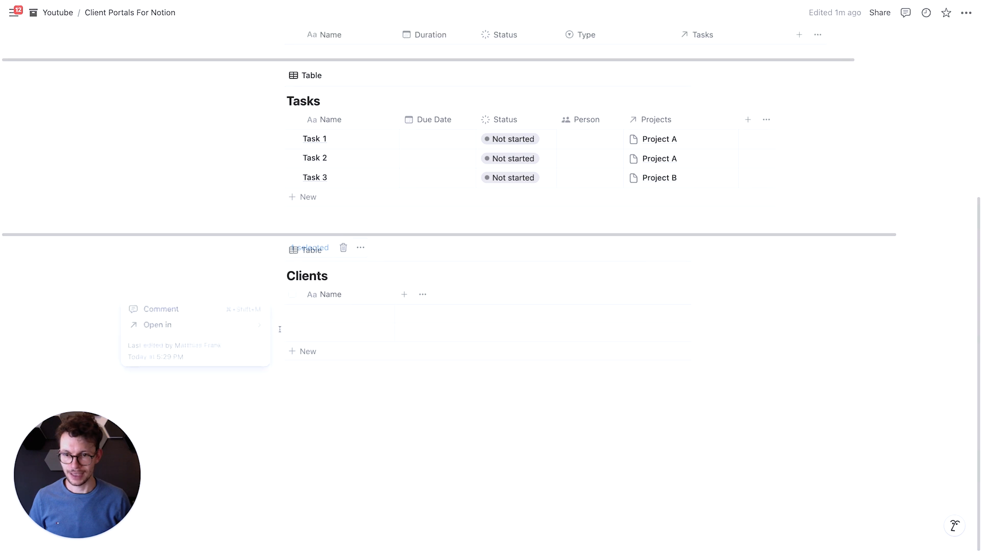
- Relate the Clients database to Projects on this page with a two-way relation that also shows on Projects
{"action": "left_click", "coordinate": [411, 295]}
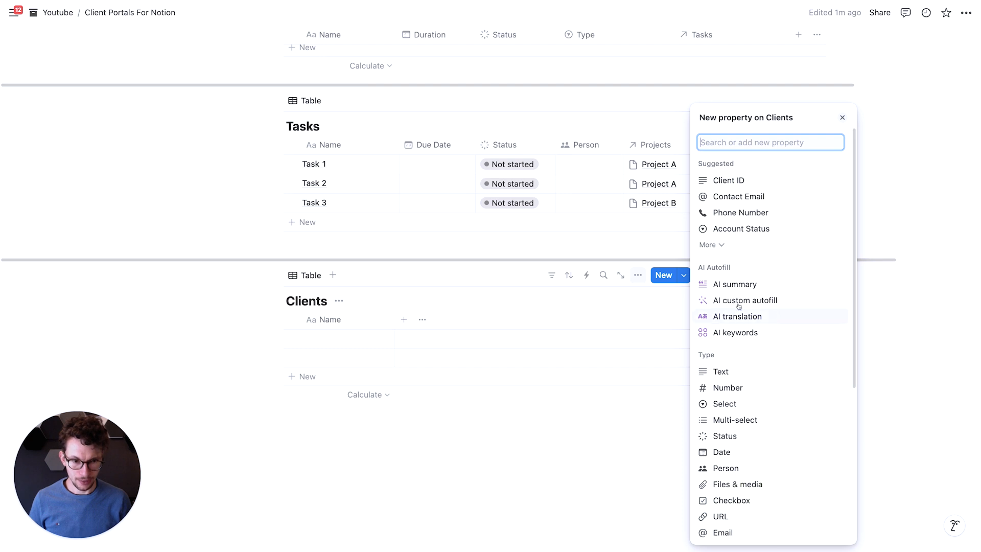
{"action": "type", "text": "rel"}
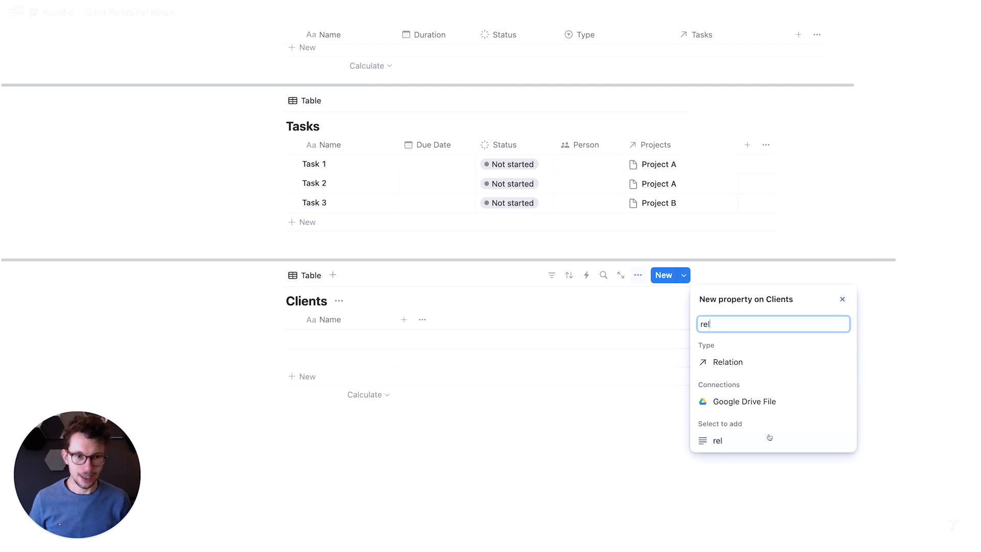
{"action": "left_click", "coordinate": [731, 363]}
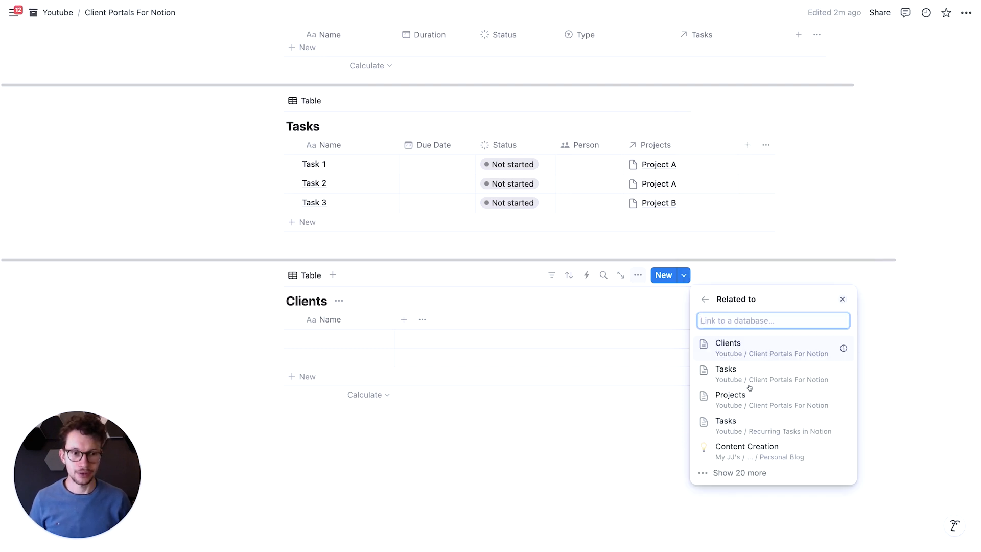
{"action": "left_click", "coordinate": [763, 400]}
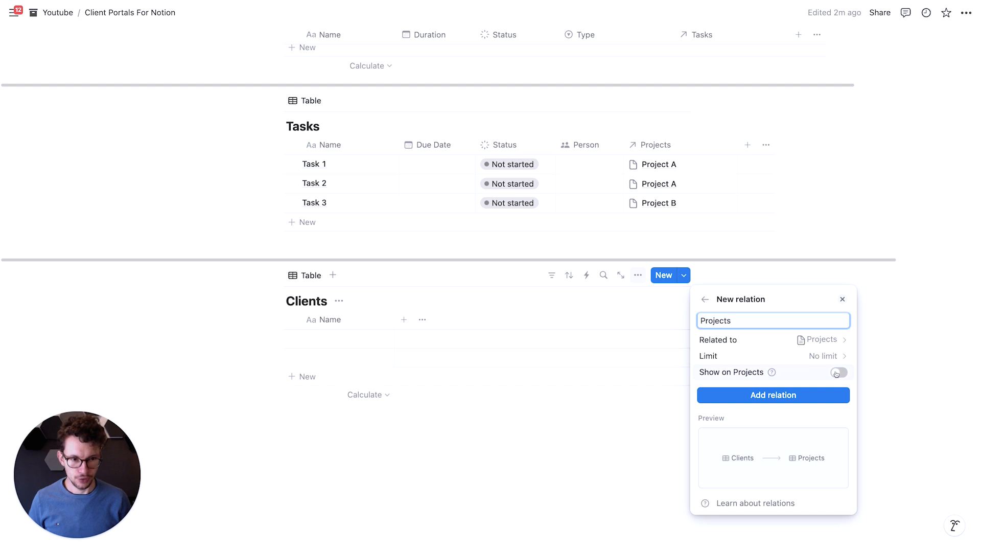
{"action": "left_click", "coordinate": [727, 428]}
{"action": "left_click", "coordinate": [455, 453]}
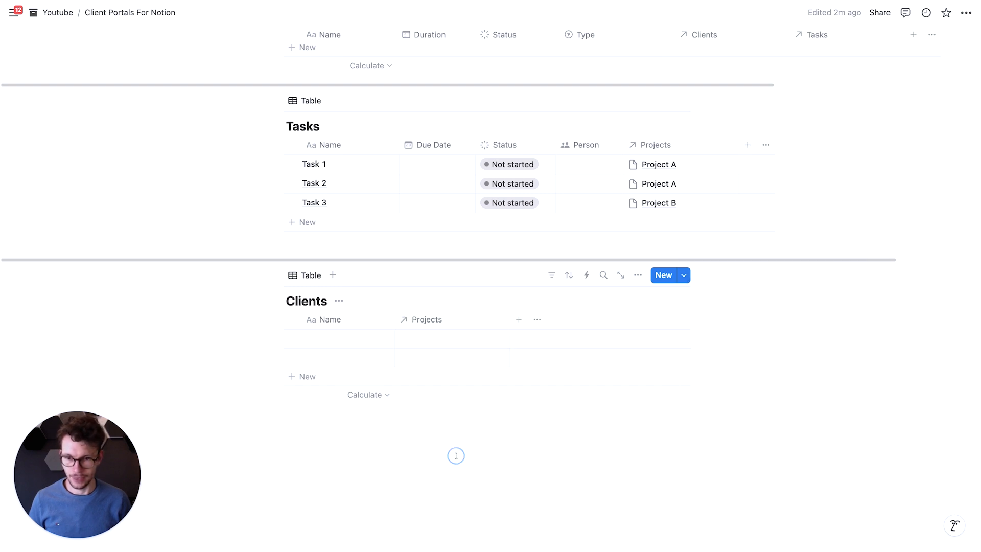
- Name the two entries in the Clients database Apple and Acme Inc
{"action": "scroll", "coordinate": [317, 434], "scroll_direction": "up", "scroll_amount": 2}
{"action": "left_click", "coordinate": [322, 415]}
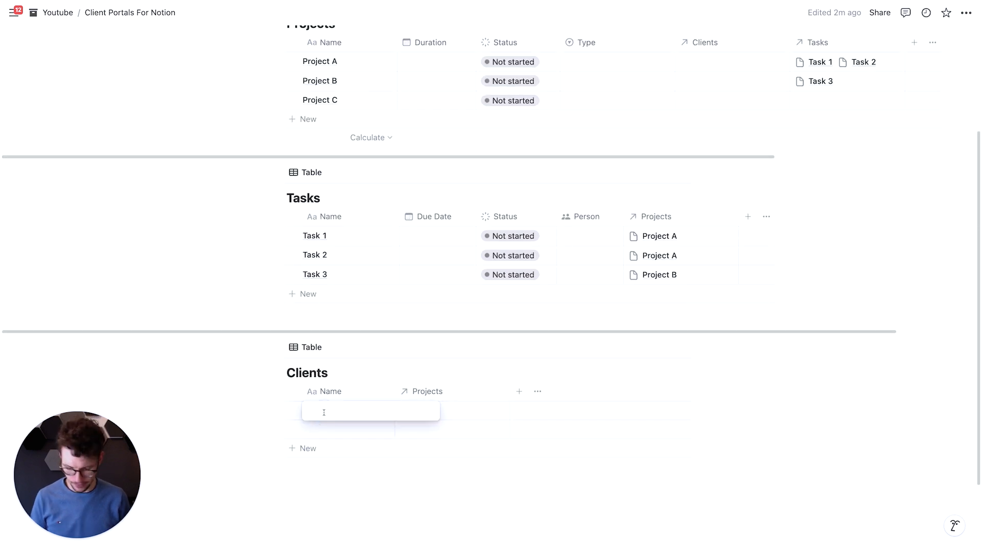
{"action": "type", "text": "Apple"}
{"action": "key", "text": "Return"}
{"action": "type", "text": "Acme I"}
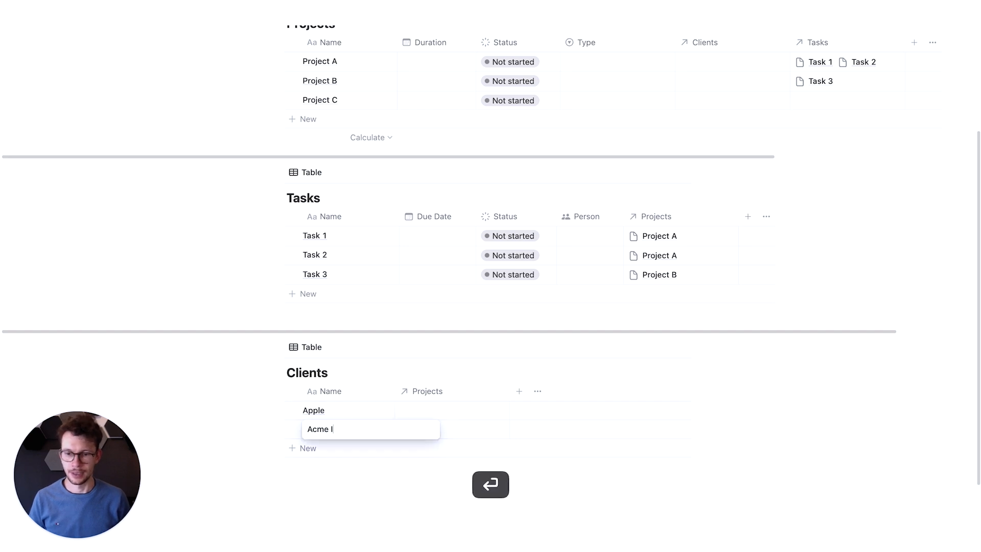
{"action": "type", "text": "nc"}
- Link the client Apple to Project A and the client Acme Inc to Project B
{"action": "left_click", "coordinate": [444, 410]}
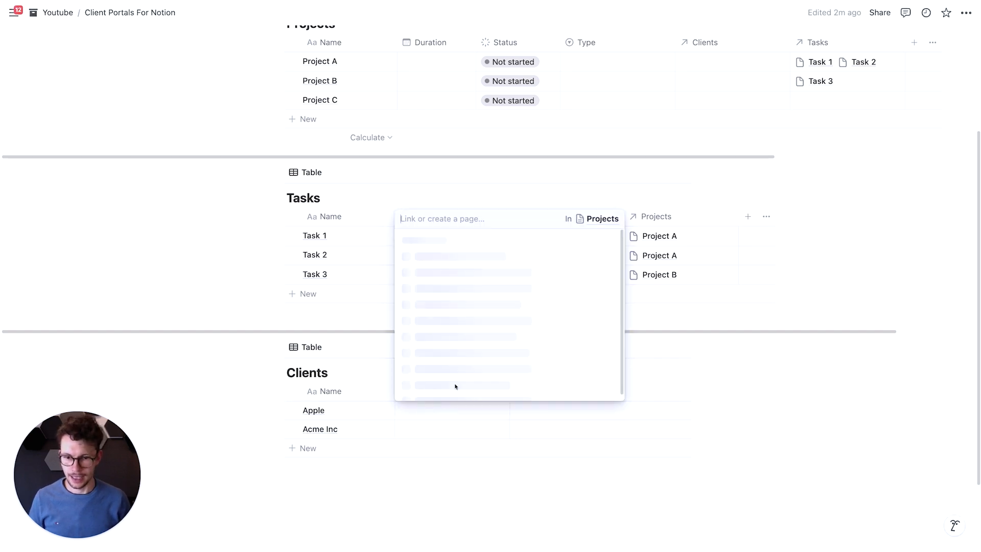
{"action": "left_click", "coordinate": [611, 351]}
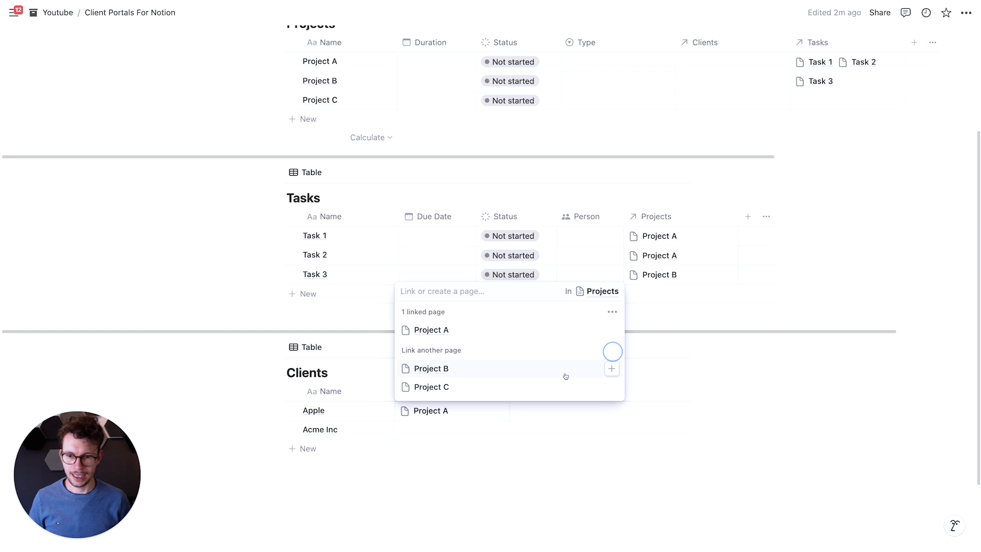
{"action": "left_click", "coordinate": [391, 517]}
{"action": "left_click", "coordinate": [449, 431]}
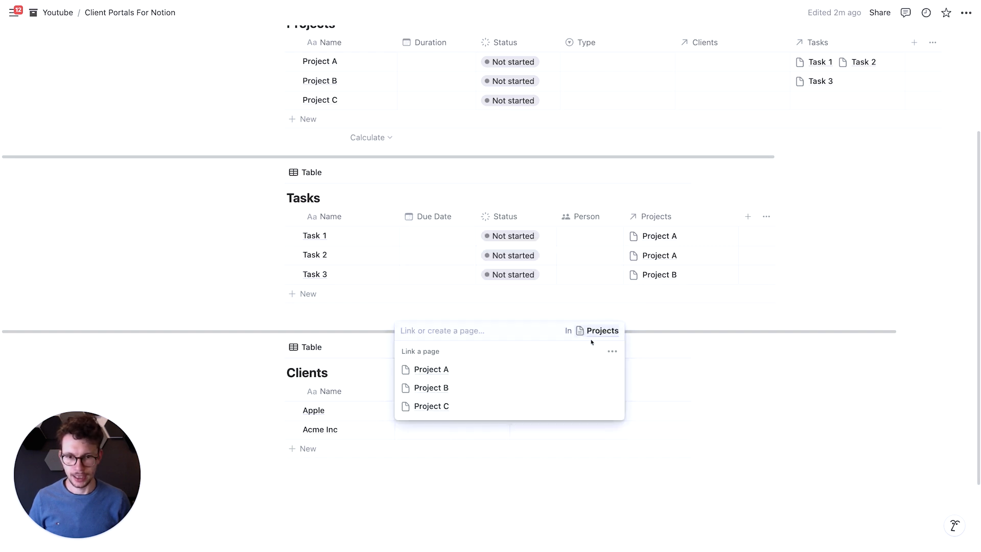
{"action": "left_click", "coordinate": [607, 388]}
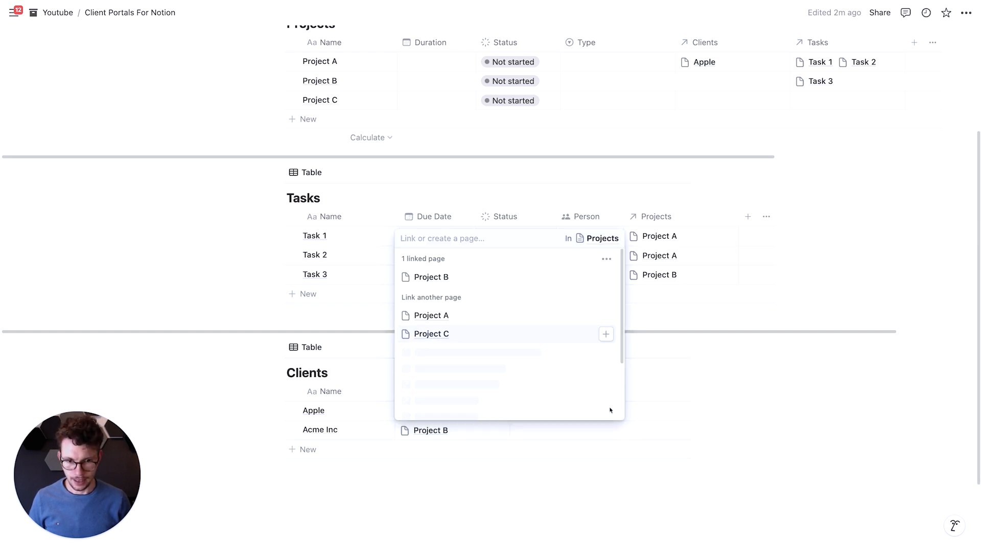
{"action": "left_click", "coordinate": [608, 405]}
{"action": "left_click", "coordinate": [376, 491]}
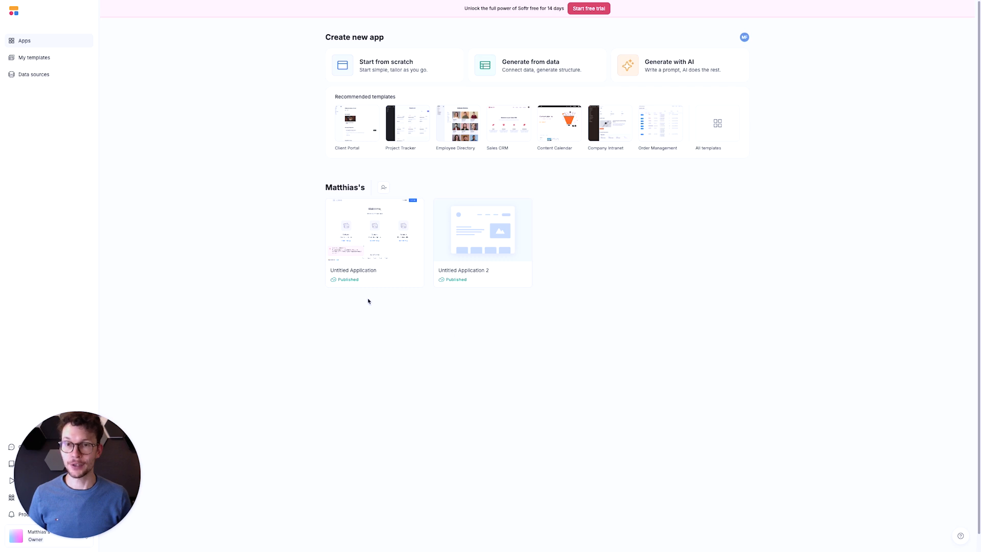
- In Softr, create an application from scratch with all pre-built pages except List, Form and Sign up
{"action": "left_click", "coordinate": [376, 64]}
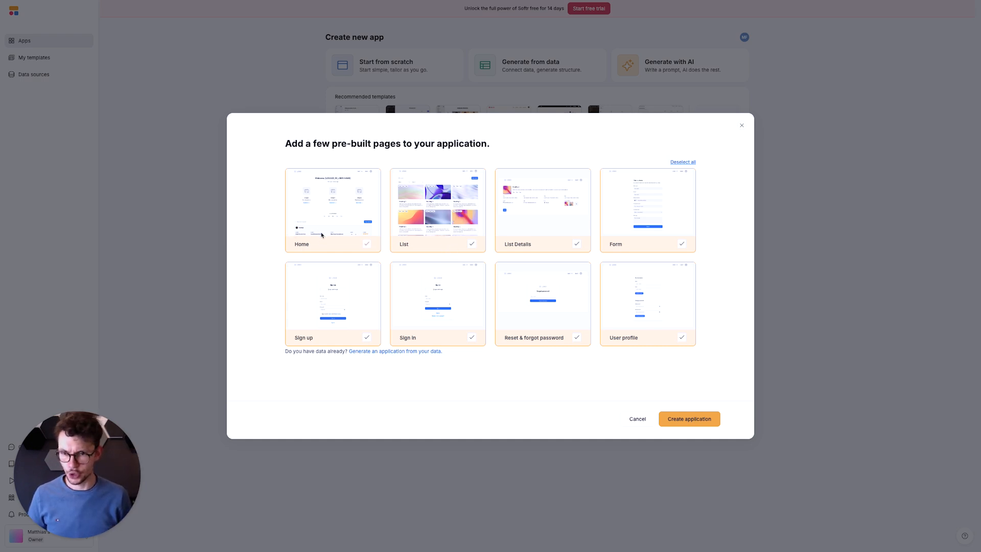
{"action": "left_click", "coordinate": [472, 244]}
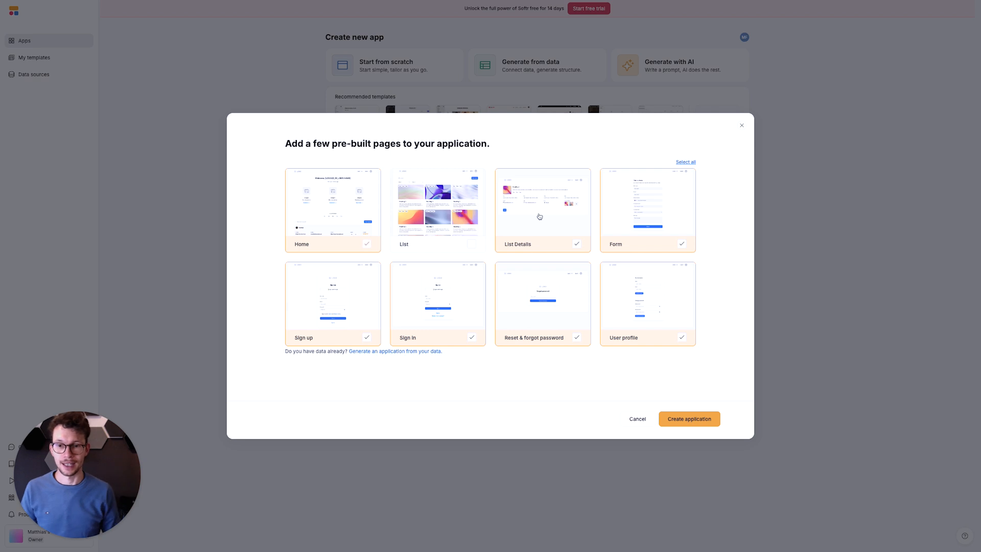
{"action": "left_click", "coordinate": [672, 246]}
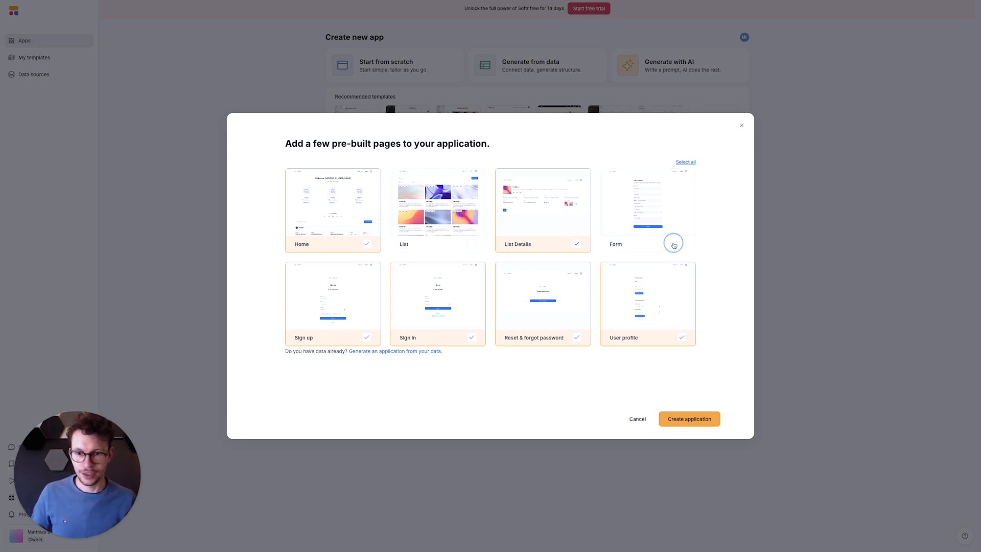
{"action": "left_click", "coordinate": [364, 339]}
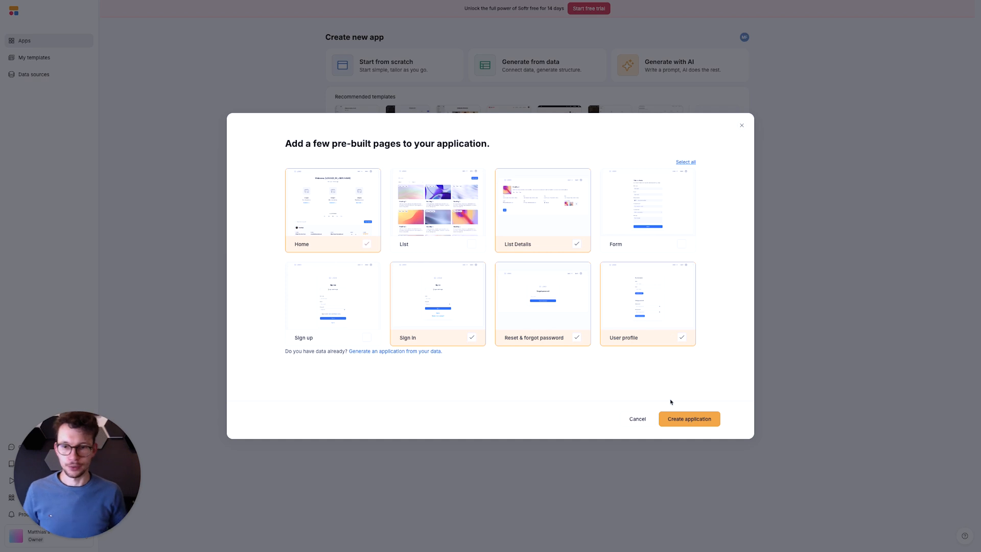
{"action": "left_click", "coordinate": [680, 420]}
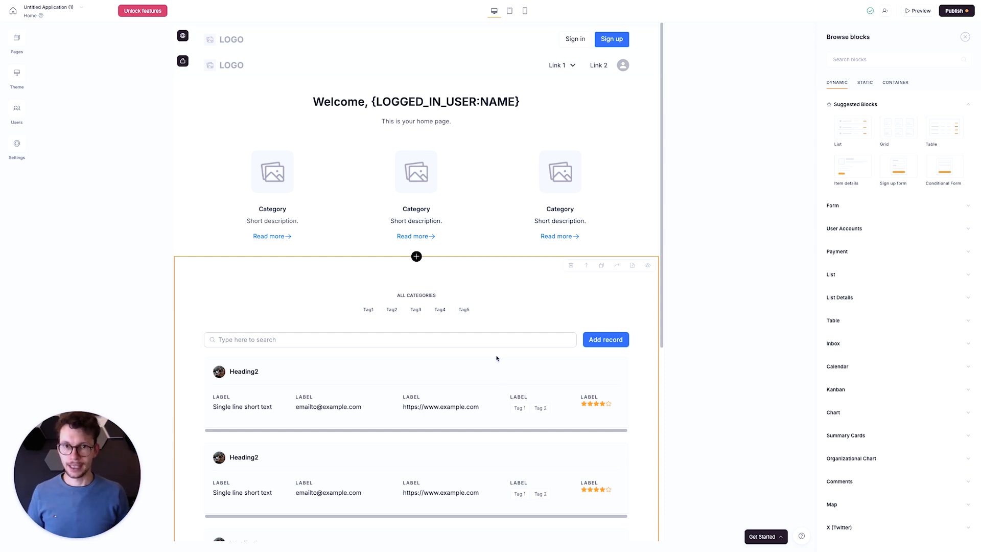
- Examine the home page's welcome feature grid, the application's page list and its theme settings
{"action": "scroll", "coordinate": [460, 257], "scroll_direction": "down", "scroll_amount": 1}
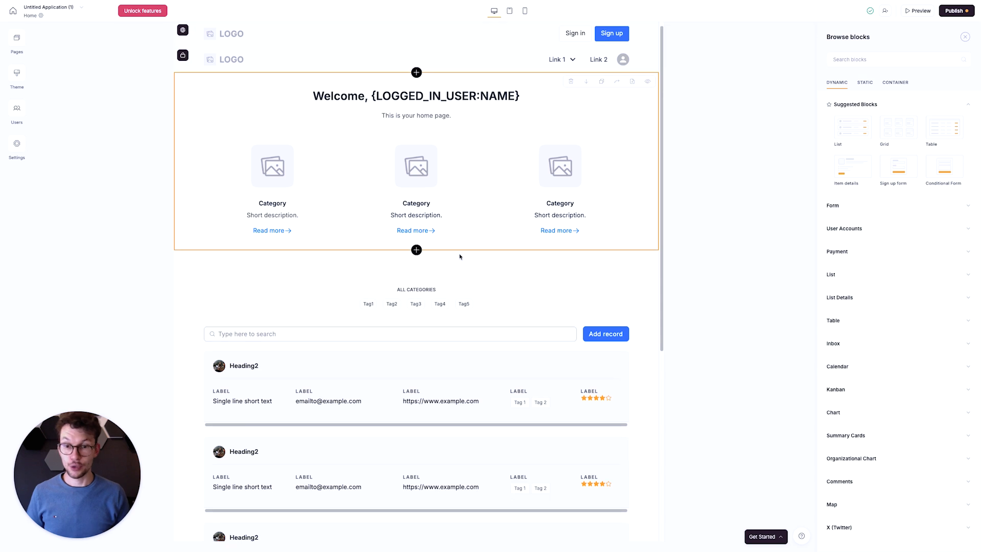
{"action": "scroll", "coordinate": [460, 257], "scroll_direction": "up", "scroll_amount": 1}
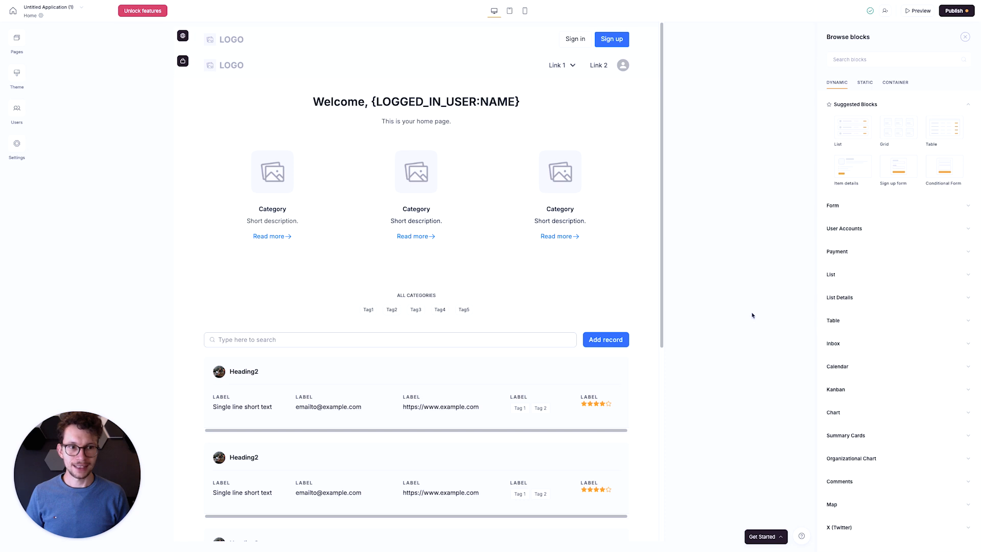
{"action": "left_click", "coordinate": [202, 149]}
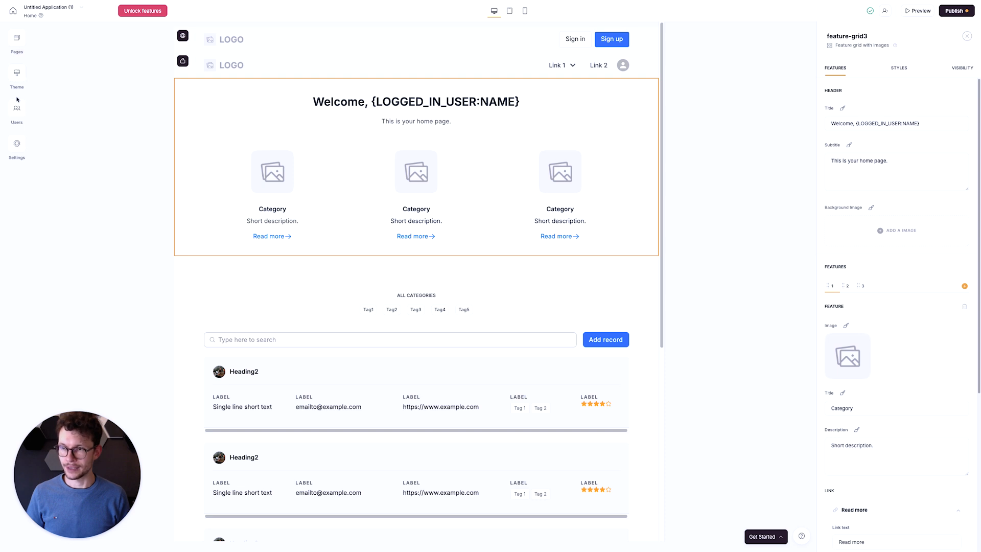
{"action": "left_click", "coordinate": [17, 38]}
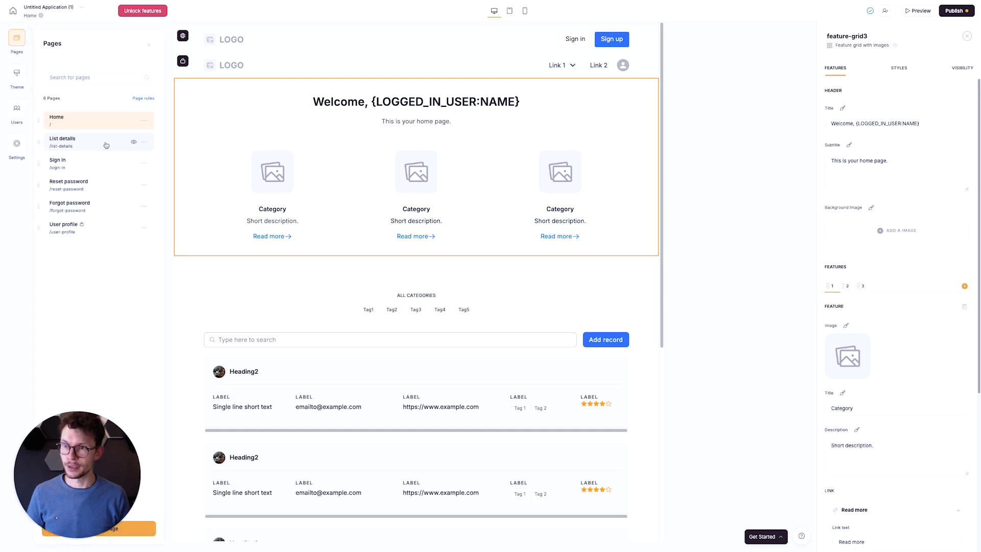
{"action": "left_click", "coordinate": [166, 72]}
{"action": "left_click", "coordinate": [17, 73]}
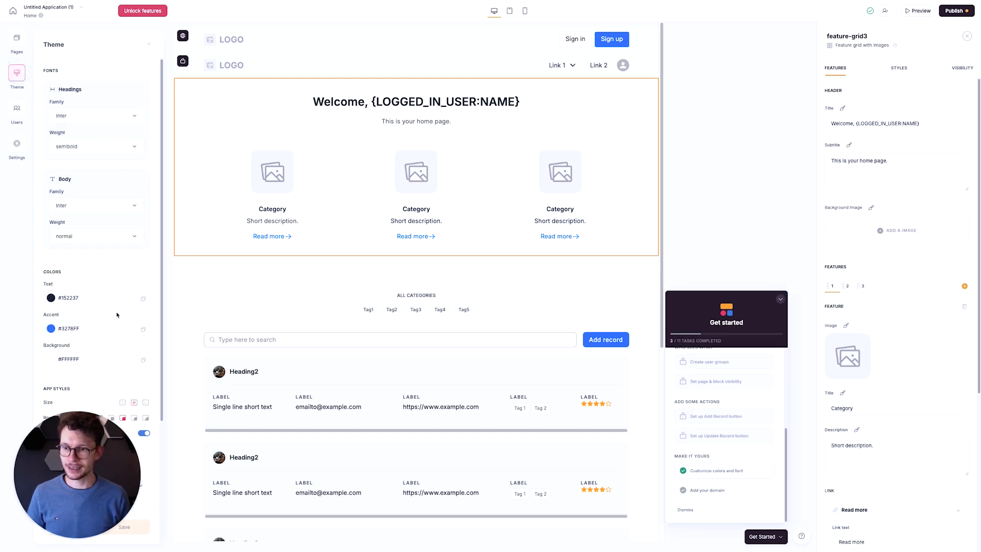
- Close the theme settings and getting-started checklist, and examine the home page's feature grid and horizontal-card list block
{"action": "left_click", "coordinate": [149, 45]}
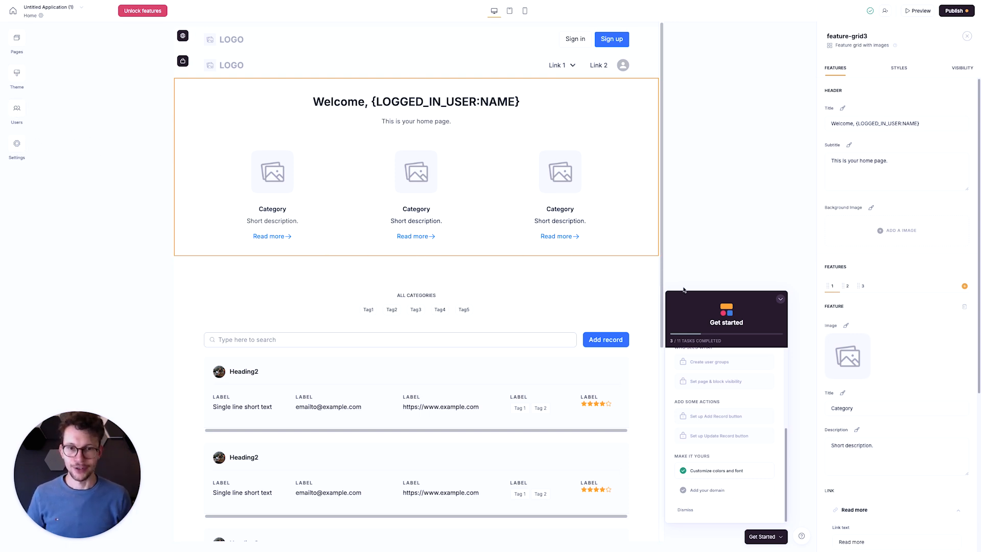
{"action": "left_click", "coordinate": [780, 298]}
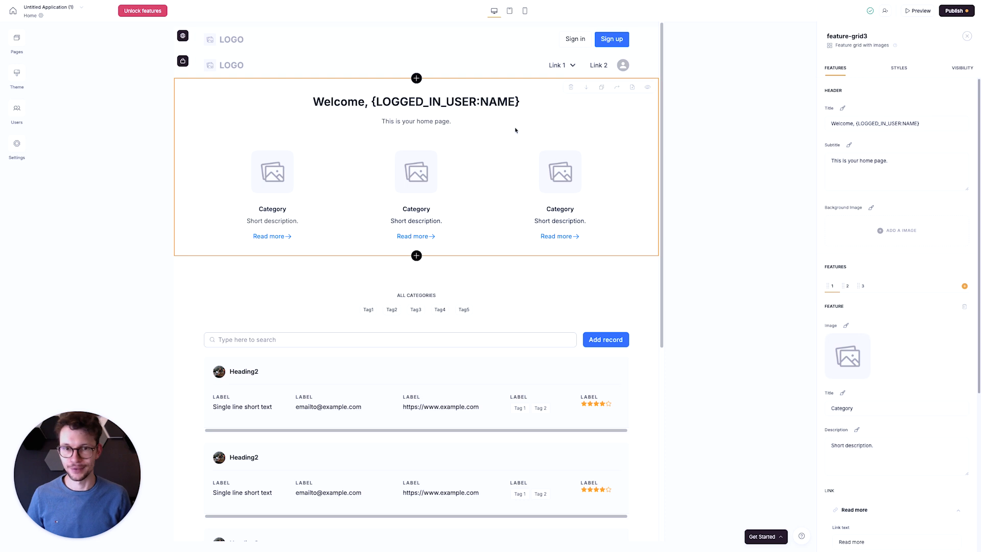
{"action": "scroll", "coordinate": [439, 205], "scroll_direction": "down", "scroll_amount": 2}
{"action": "left_click", "coordinate": [330, 217]}
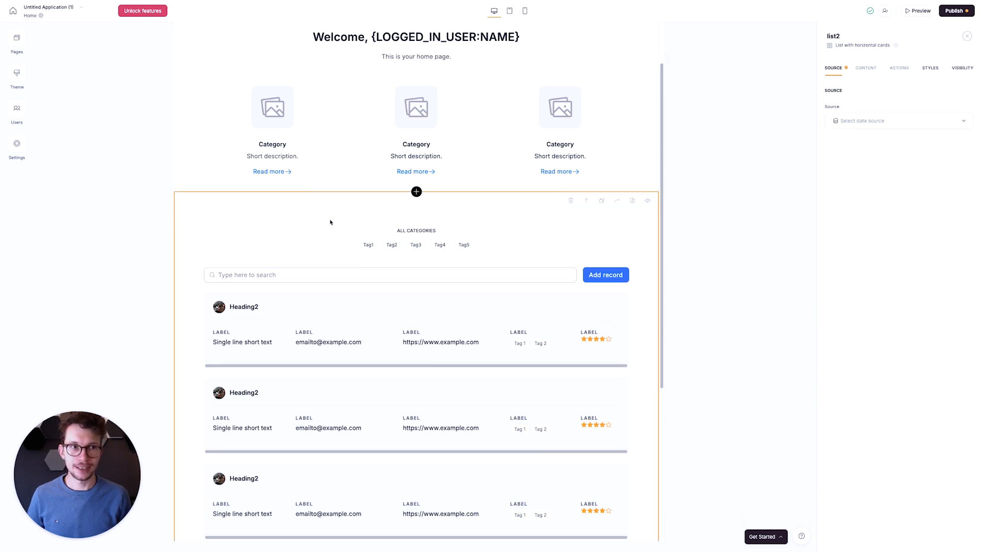
{"action": "scroll", "coordinate": [337, 194], "scroll_direction": "down", "scroll_amount": 3}
{"action": "scroll", "coordinate": [420, 318], "scroll_direction": "down", "scroll_amount": 2}
{"action": "scroll", "coordinate": [413, 314], "scroll_direction": "up", "scroll_amount": 3}
{"action": "scroll", "coordinate": [404, 324], "scroll_direction": "up", "scroll_amount": 1}
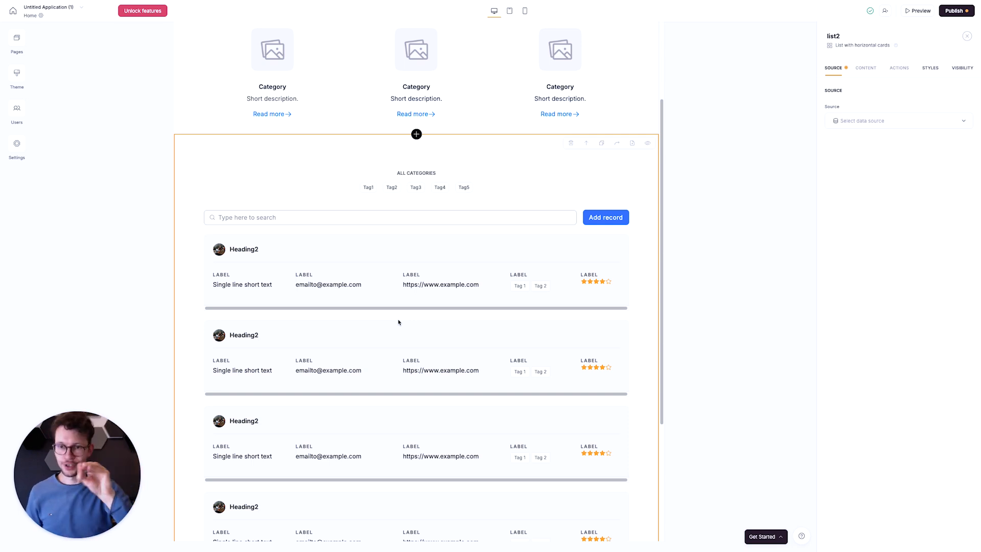
{"action": "scroll", "coordinate": [398, 321], "scroll_direction": "up", "scroll_amount": 3}
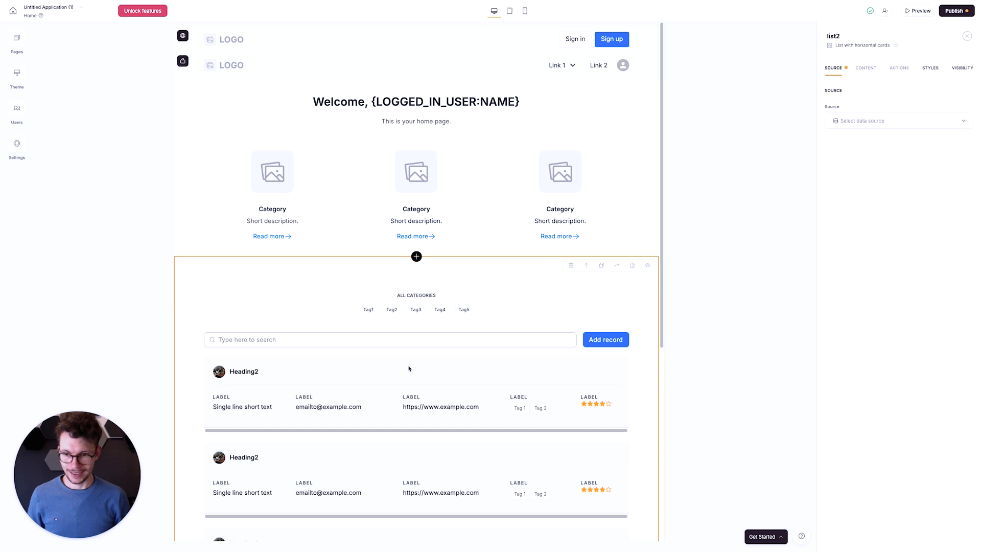
{"action": "left_click", "coordinate": [380, 178]}
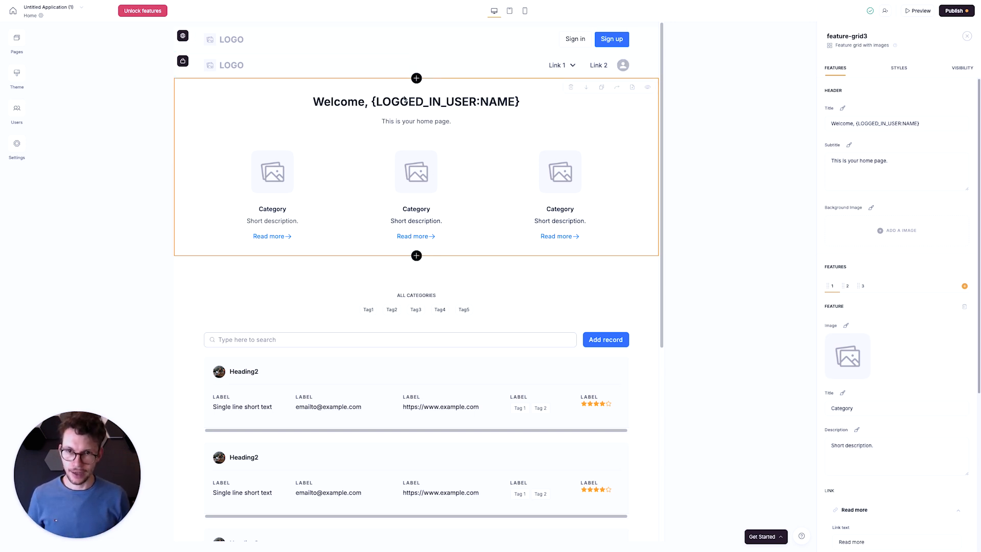
{"action": "scroll", "coordinate": [420, 147], "scroll_direction": "down", "scroll_amount": 5}
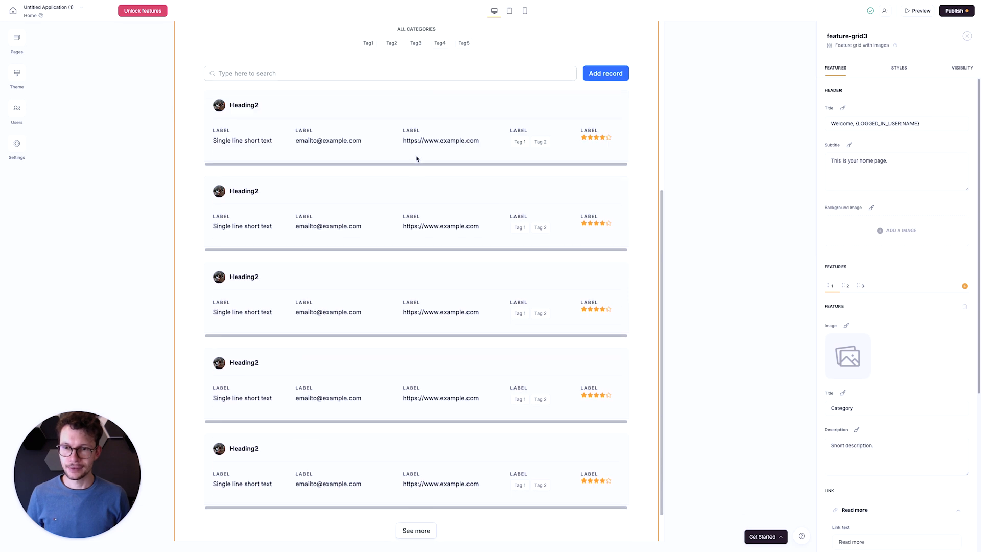
{"action": "scroll", "coordinate": [407, 179], "scroll_direction": "up", "scroll_amount": 1}
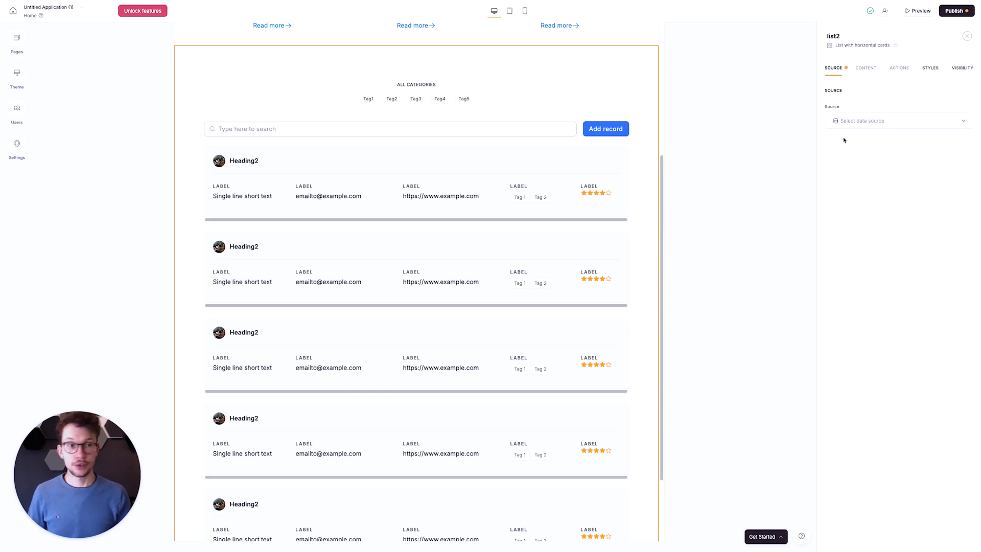
- Set the list block's data source to Notion through the add-data-source dialog and open its database choices
{"action": "left_click", "coordinate": [856, 122]}
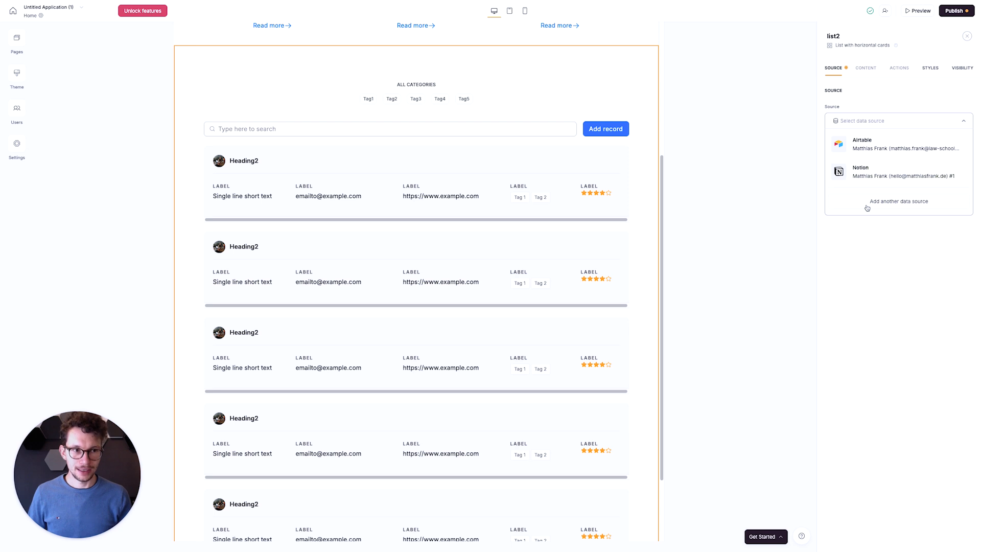
{"action": "left_click", "coordinate": [885, 203]}
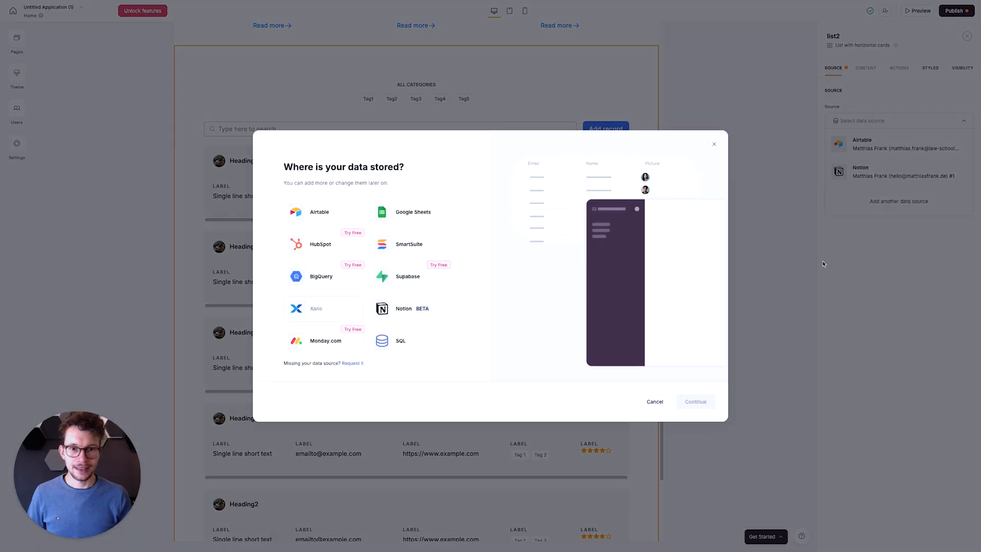
{"action": "left_click", "coordinate": [418, 316]}
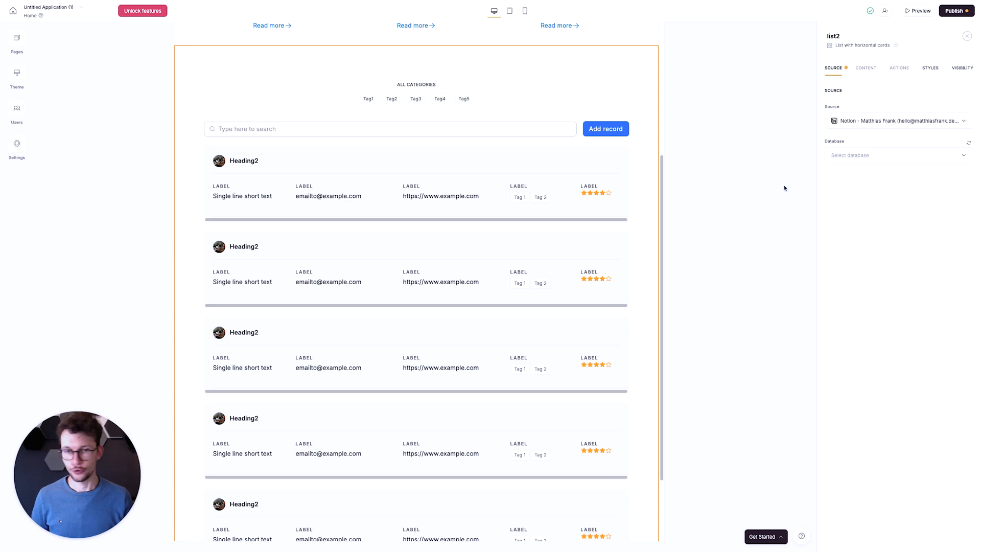
{"action": "left_click", "coordinate": [867, 161]}
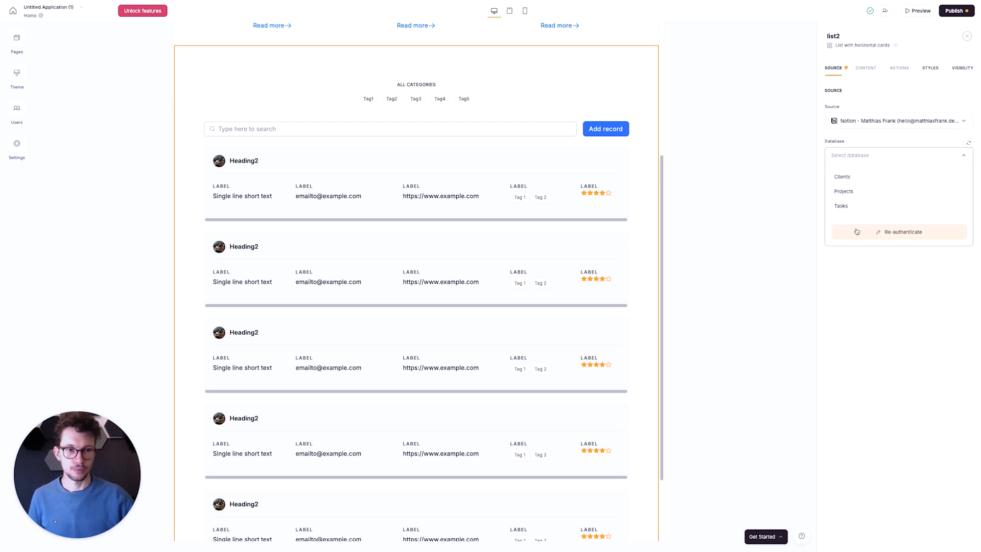
- Switch to Notion and review the Client Portals For Notion page's databases and its integration connections
{"action": "key", "text": "ctrl+Left"}
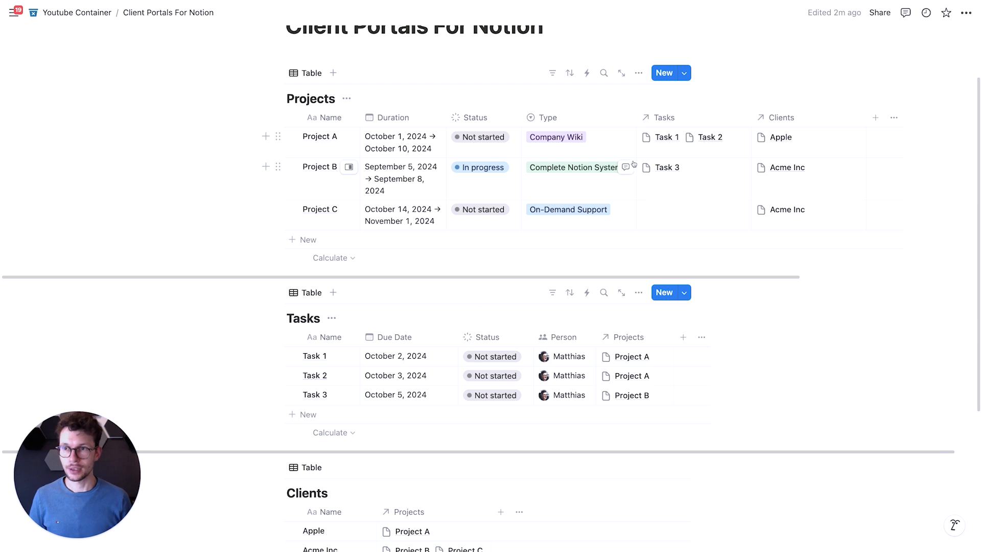
{"action": "scroll", "coordinate": [607, 148], "scroll_direction": "up", "scroll_amount": 1}
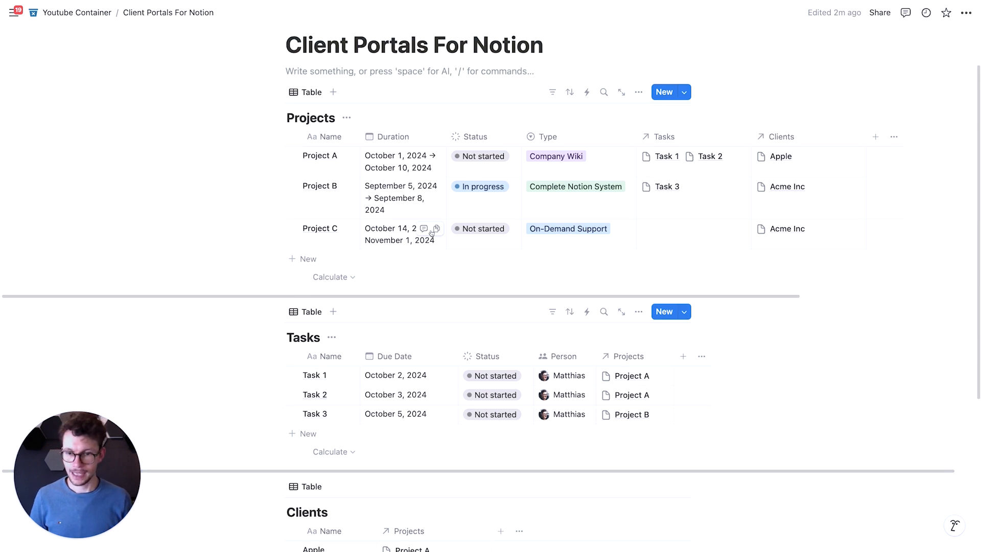
{"action": "scroll", "coordinate": [432, 233], "scroll_direction": "down", "scroll_amount": 2}
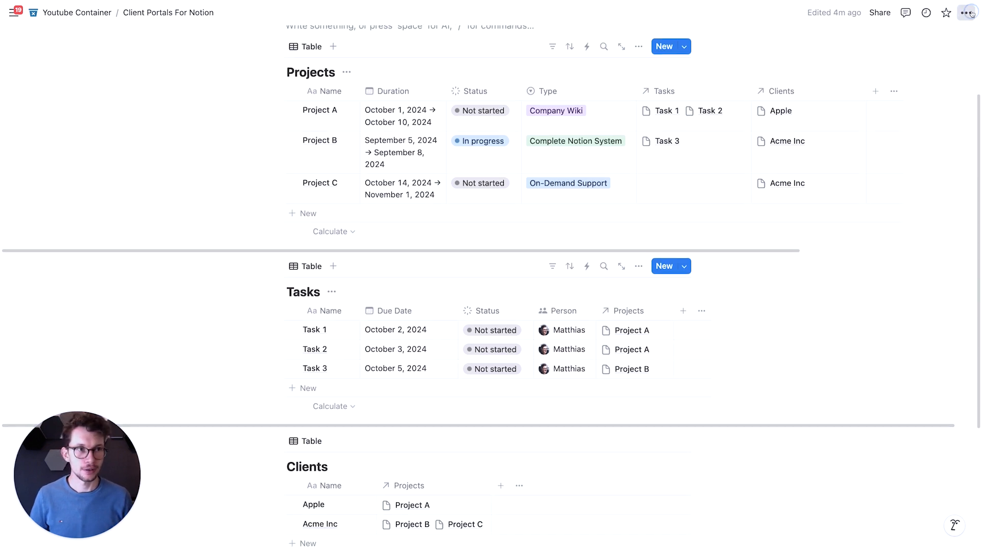
{"action": "left_click", "coordinate": [966, 13]}
{"action": "scroll", "coordinate": [868, 255], "scroll_direction": "down", "scroll_amount": 3}
{"action": "mouse_move", "coordinate": [863, 391]}
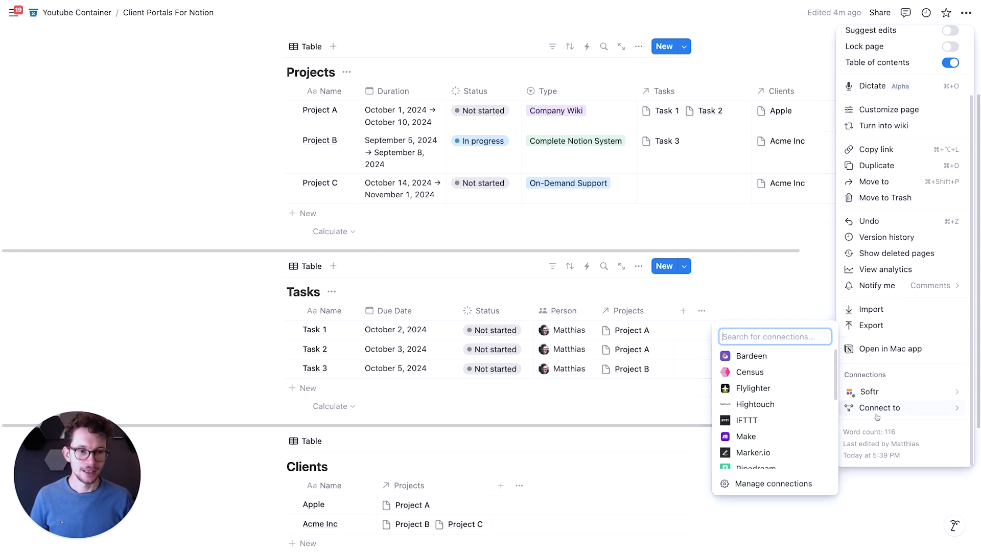
{"action": "left_click", "coordinate": [192, 169]}
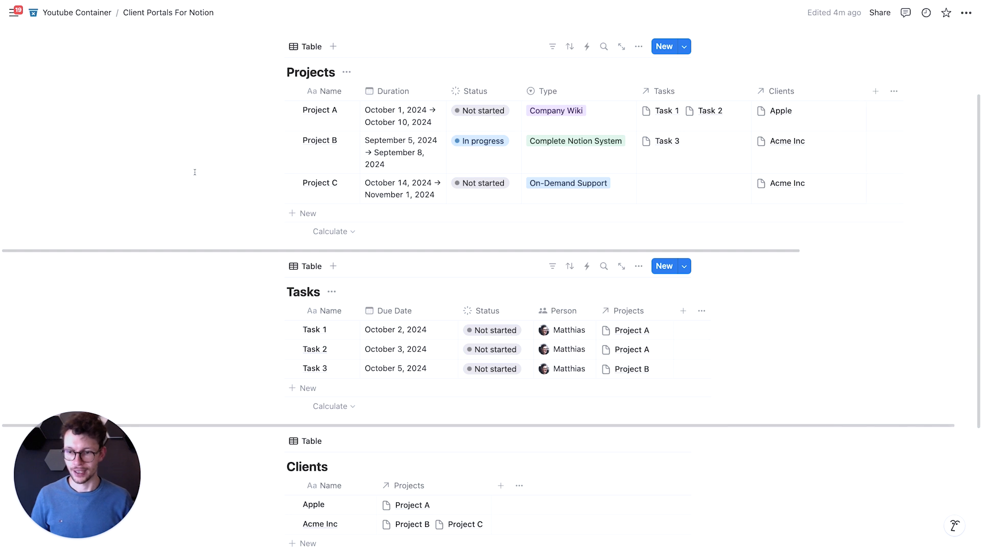
{"action": "scroll", "coordinate": [195, 169], "scroll_direction": "up", "scroll_amount": 3}
{"action": "scroll", "coordinate": [416, 265], "scroll_direction": "down", "scroll_amount": 2}
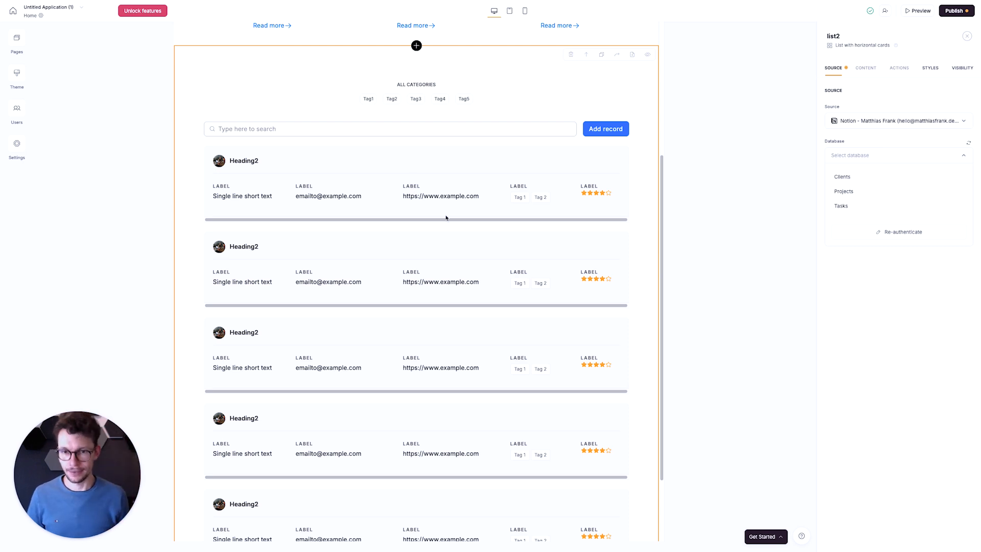
- Back in Softr, choose Projects as the list block's database and collapse the getting-started checklist
{"action": "scroll", "coordinate": [491, 269], "scroll_direction": "up", "scroll_amount": 4}
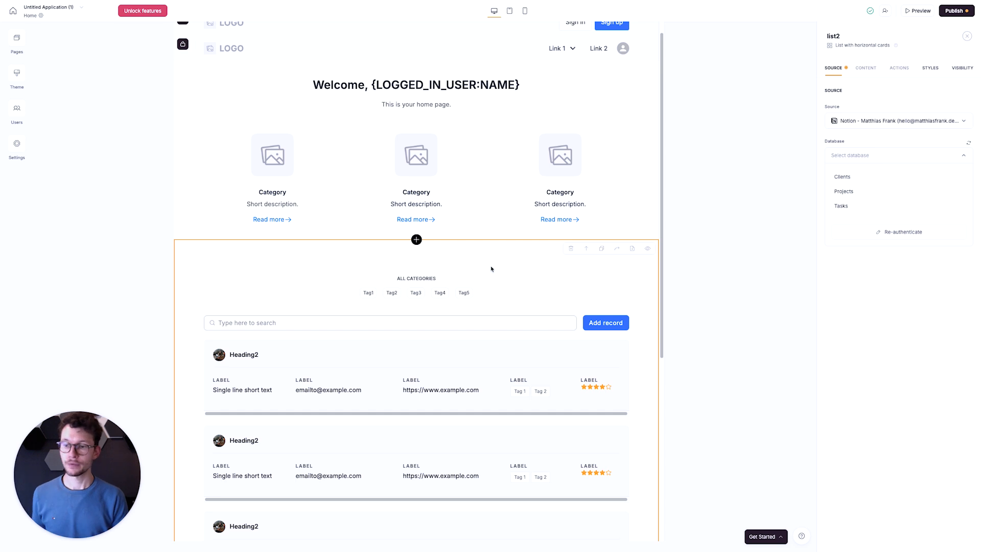
{"action": "scroll", "coordinate": [491, 268], "scroll_direction": "down", "scroll_amount": 2}
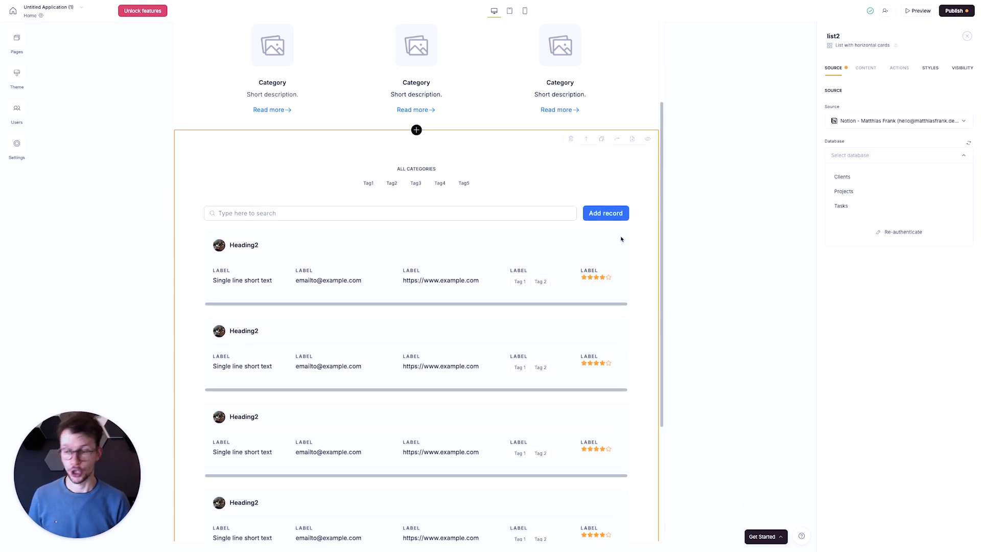
{"action": "left_click", "coordinate": [844, 191]}
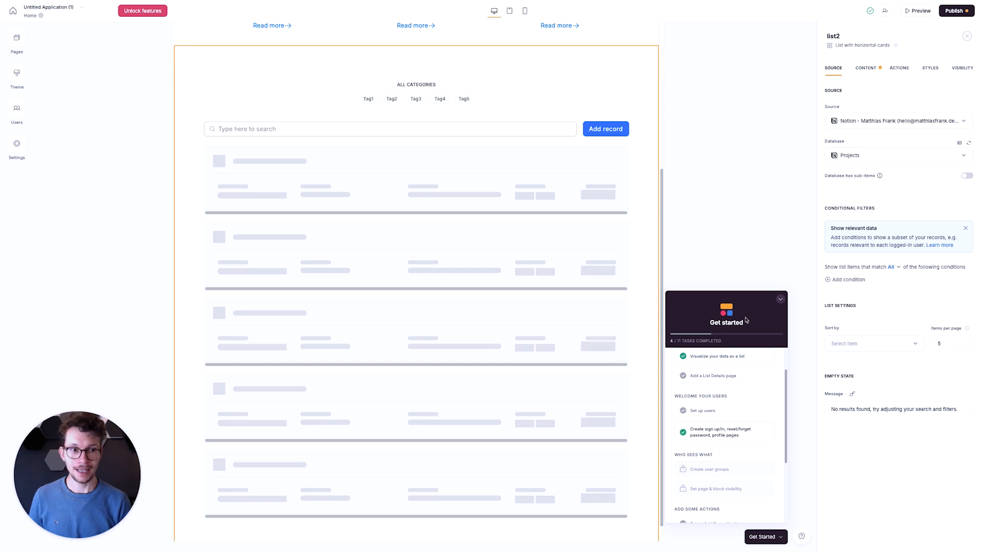
{"action": "left_click", "coordinate": [780, 299]}
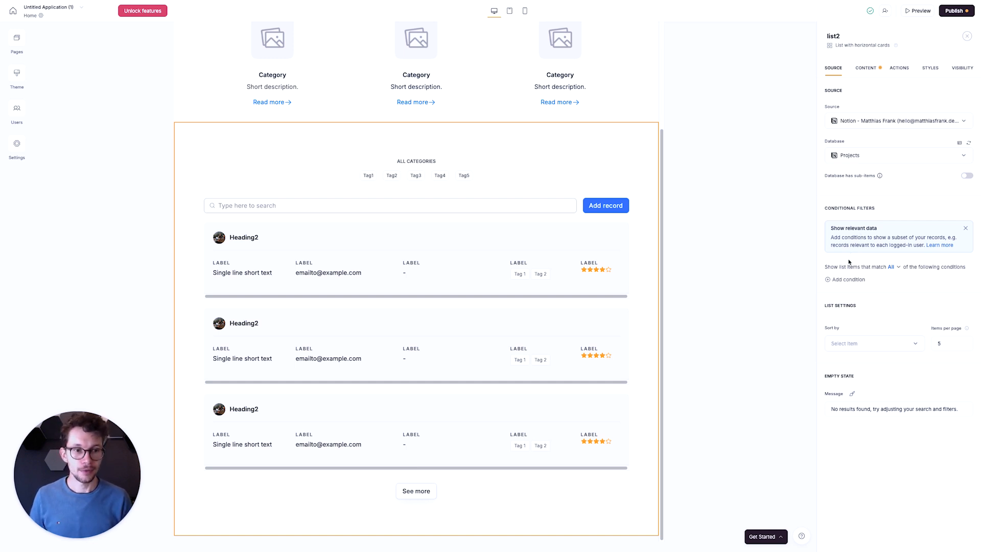
- Map the list block's Heading 2 item field to the Name property
{"action": "left_click", "coordinate": [865, 68]}
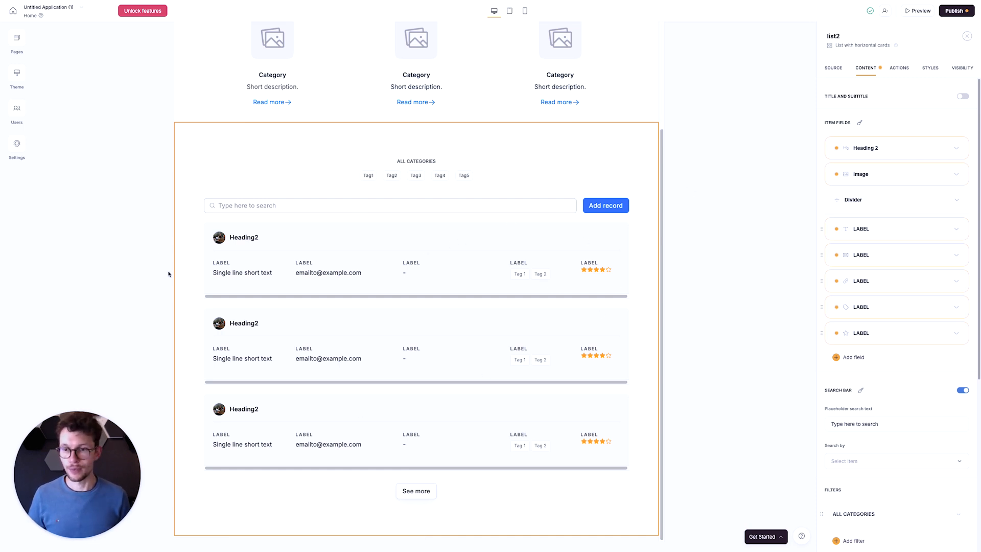
{"action": "left_click", "coordinate": [926, 151]}
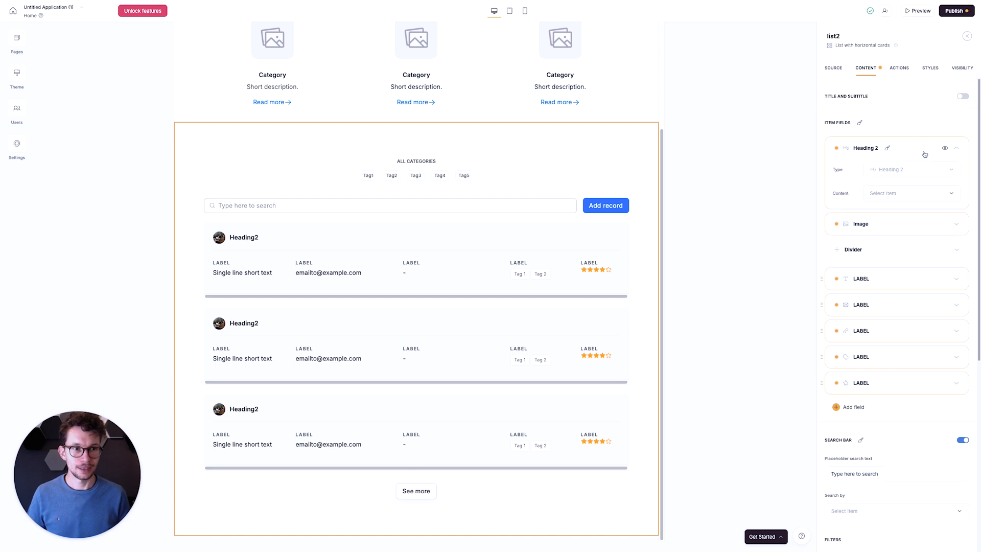
{"action": "left_click", "coordinate": [873, 193]}
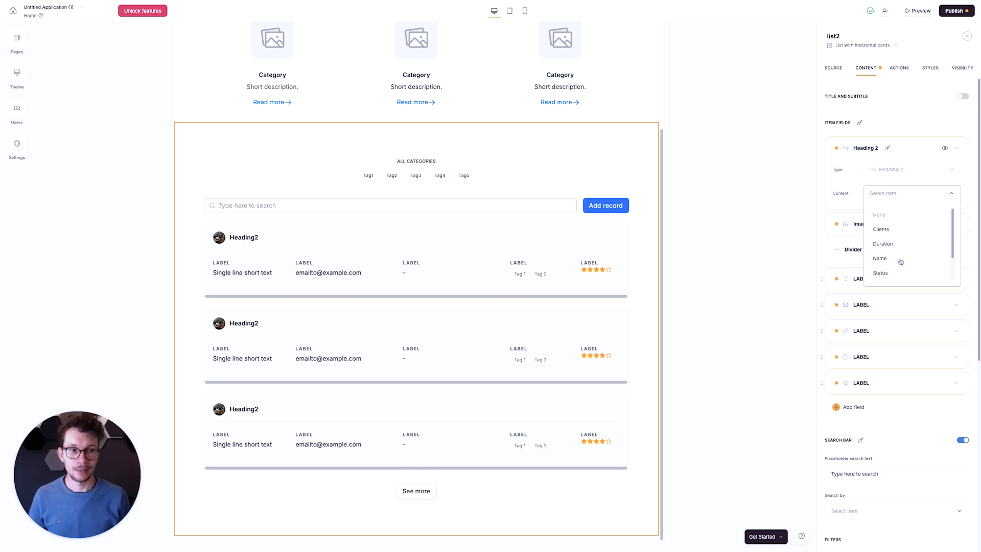
{"action": "left_click", "coordinate": [880, 259]}
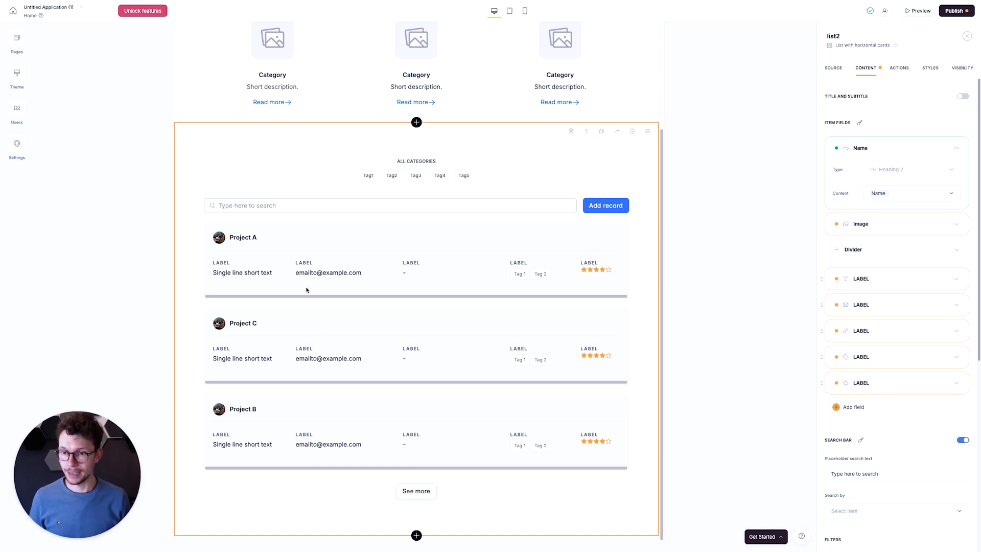
- Hide the Image item field in the project list and collapse its settings
{"action": "left_click", "coordinate": [955, 229]}
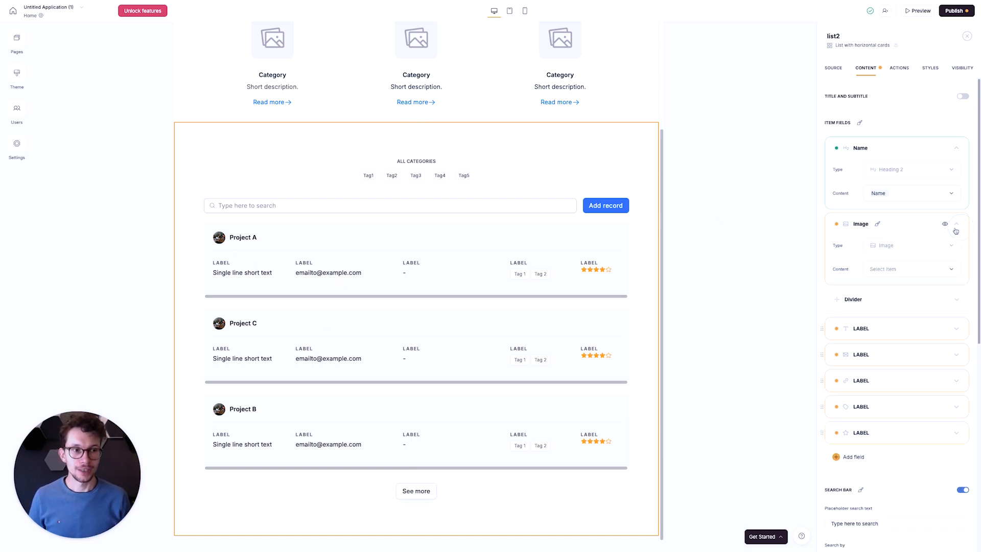
{"action": "left_click", "coordinate": [945, 225]}
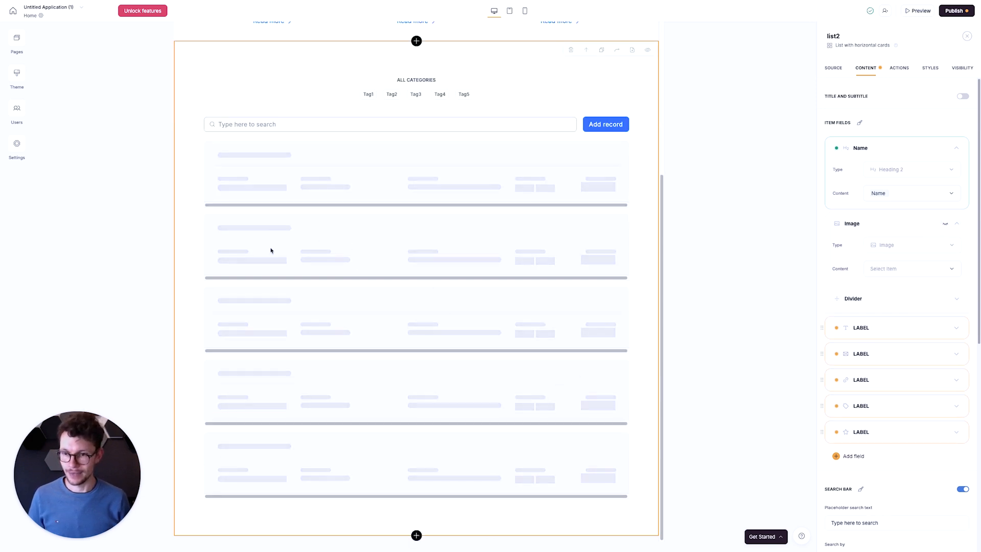
{"action": "left_click", "coordinate": [956, 224]}
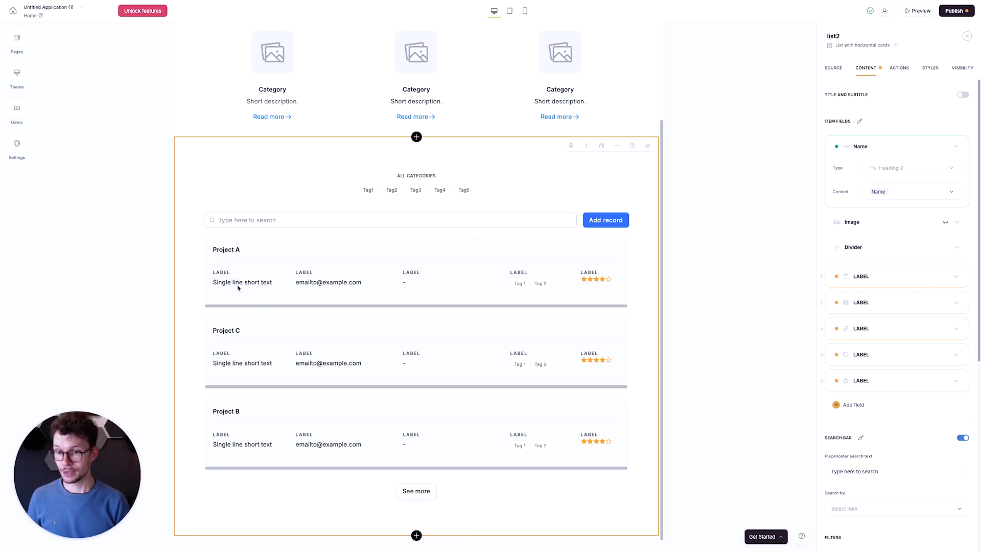
- Map the first label field of the project list to the Duration property as text and label it Duration
{"action": "left_click", "coordinate": [953, 278]}
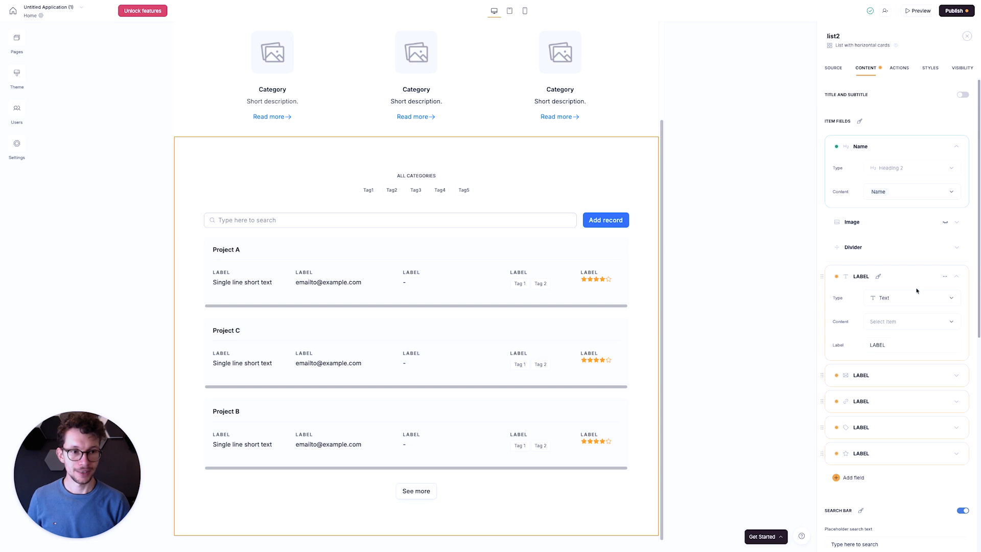
{"action": "left_click", "coordinate": [892, 299]}
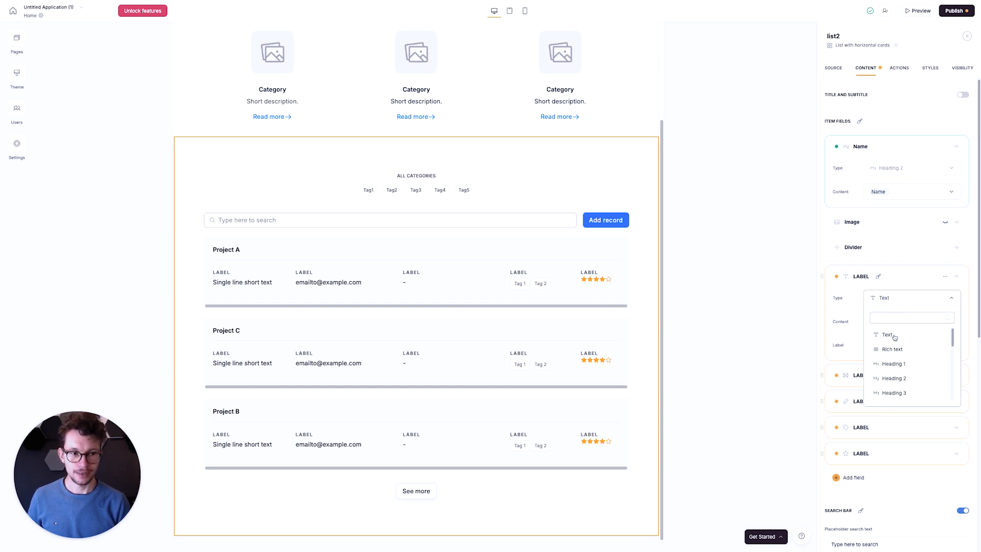
{"action": "left_click", "coordinate": [853, 288]}
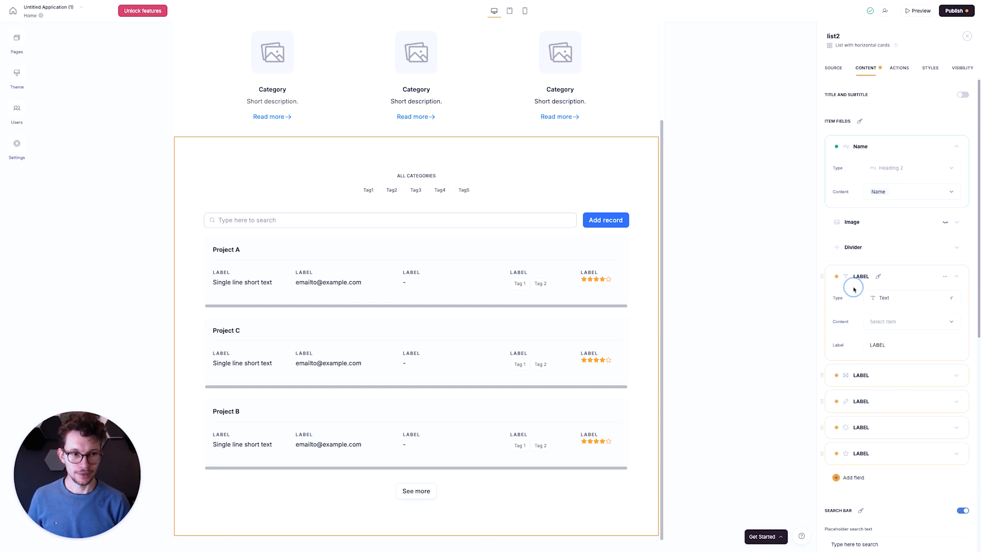
{"action": "left_click", "coordinate": [885, 322]}
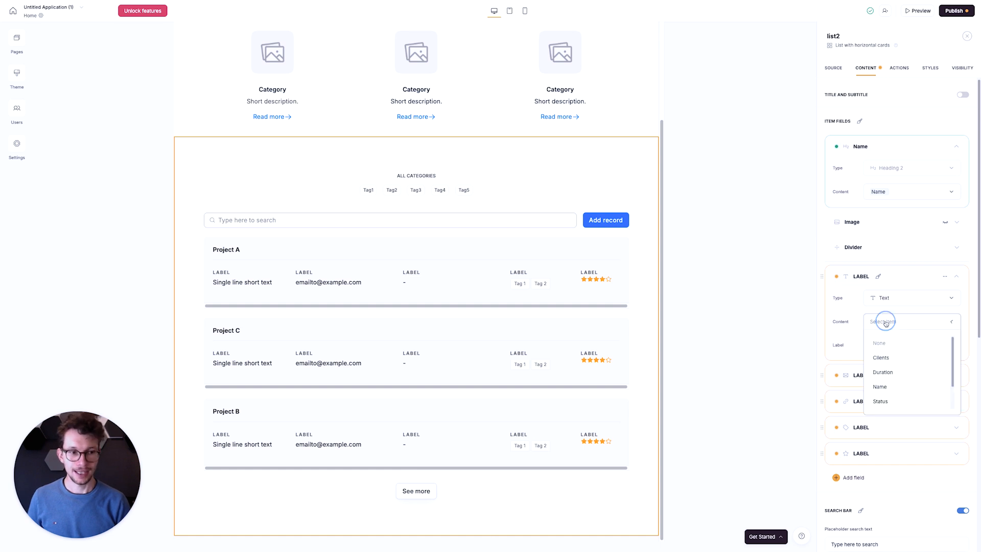
{"action": "left_click", "coordinate": [883, 366]}
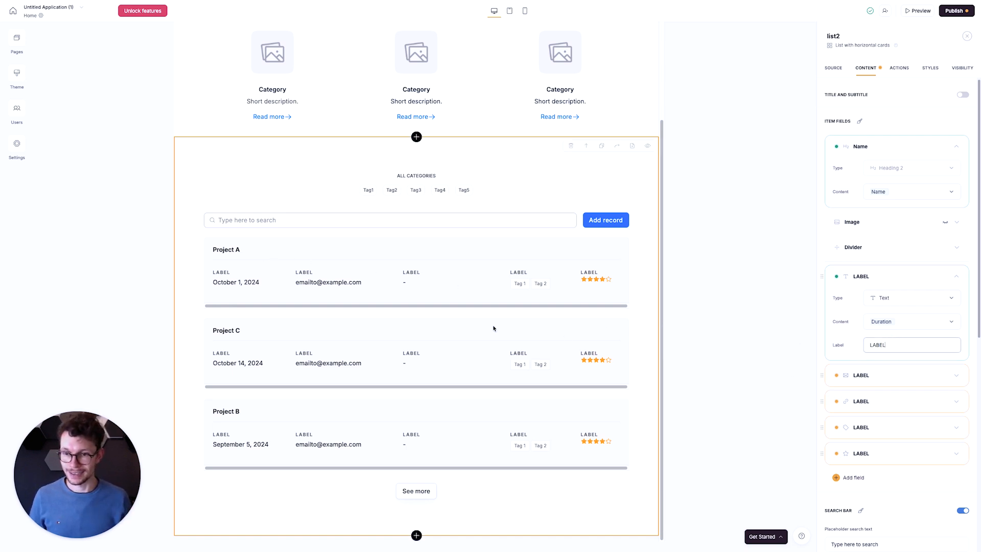
{"action": "key", "text": "super+a"}
{"action": "type", "text": "Duration"}
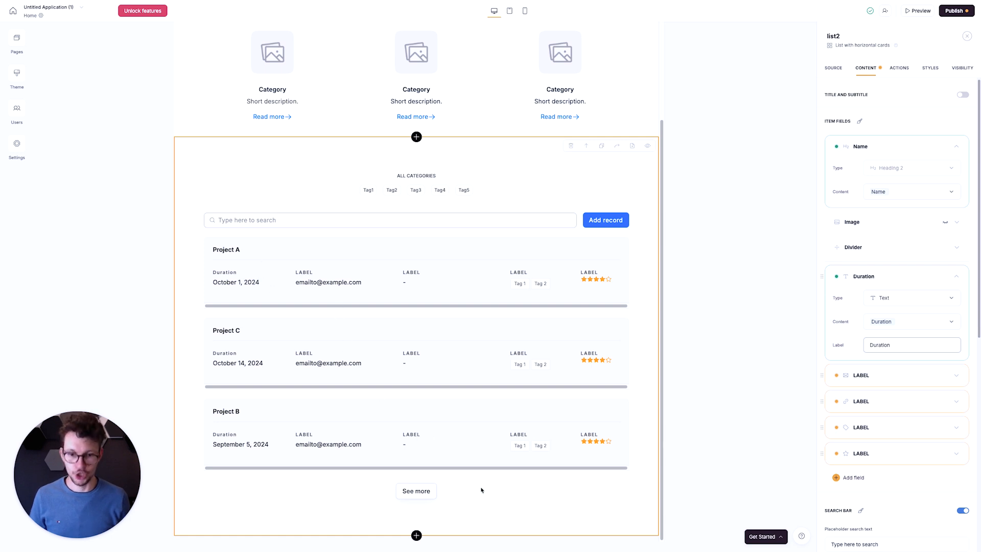
- Switch to Notion and add a formula property named Display Duration [Softr] to the Projects database
{"action": "key", "text": "ctrl+Left"}
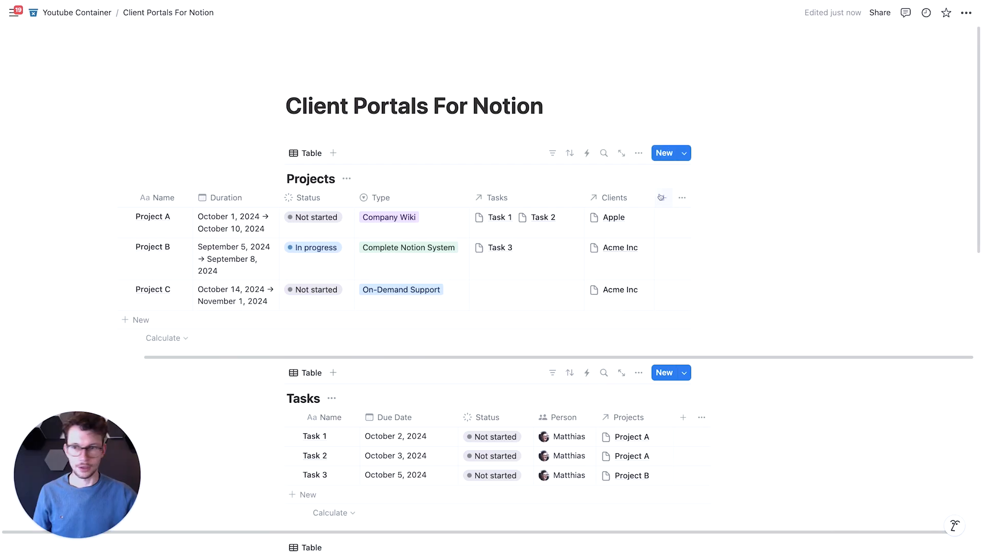
{"action": "left_click", "coordinate": [660, 198]}
{"action": "type", "text": "form"}
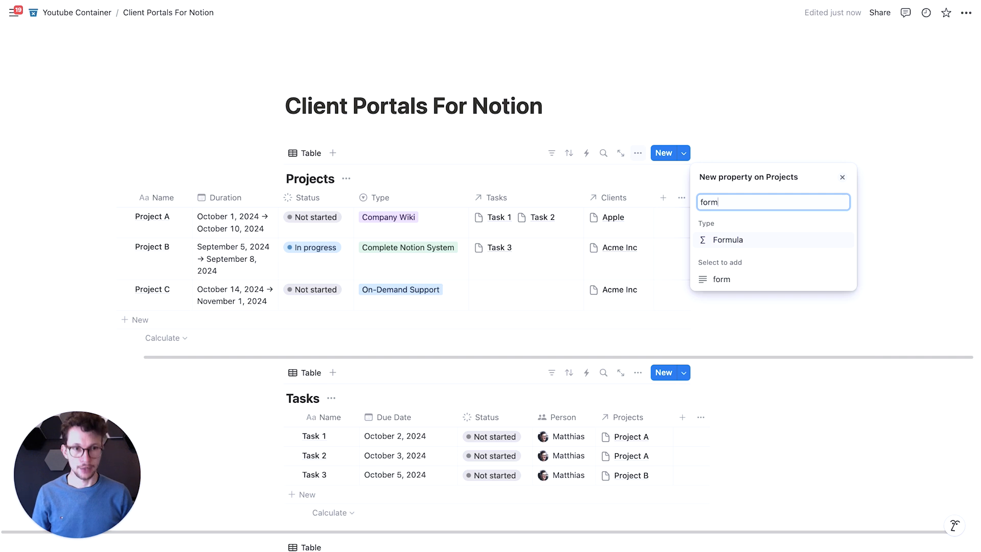
{"action": "key", "text": "Return"}
{"action": "type", "text": "Dis"}
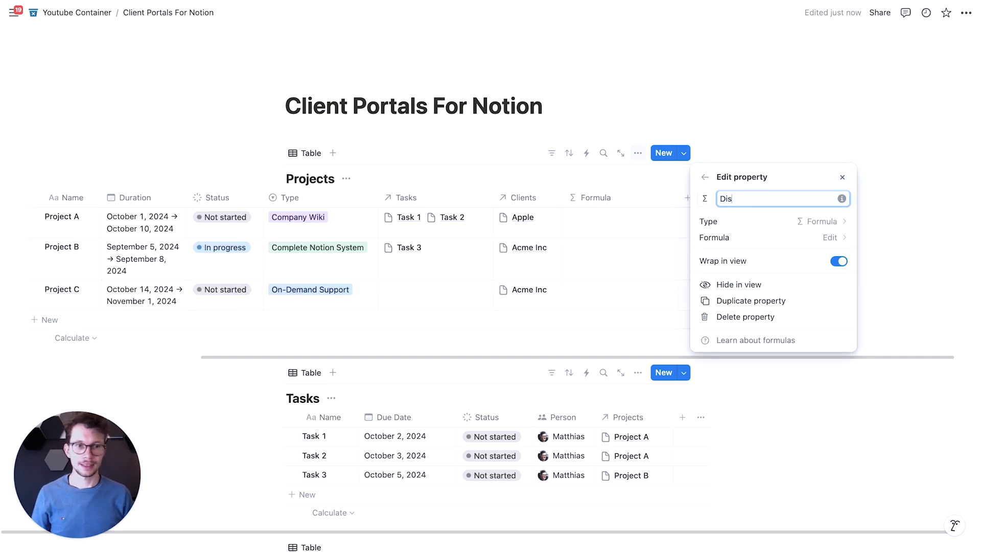
{"action": "type", "text": "play Duration "}
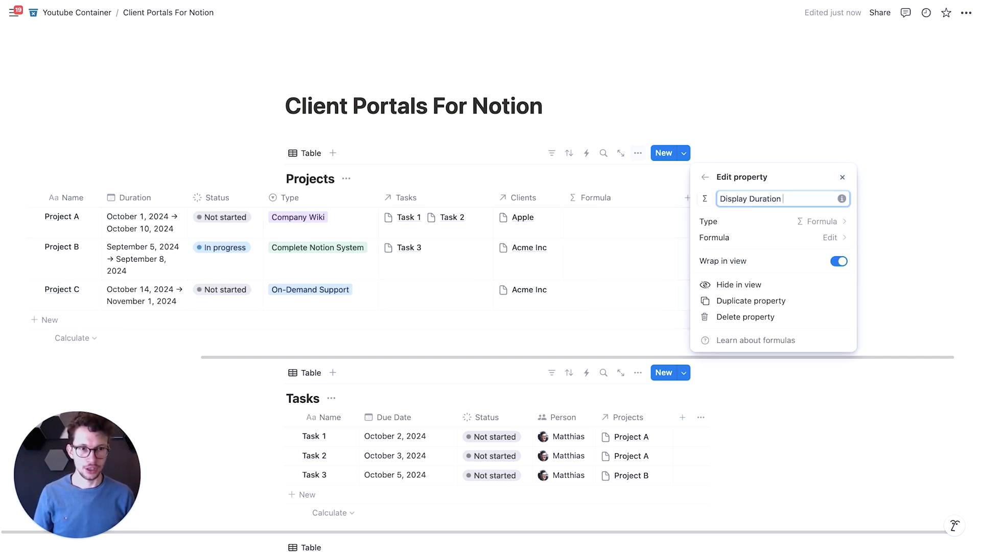
{"action": "type", "text": "[Softr]"}
- Begin the property's formula with the formatted start date and a separator: dateStart(Duration).format()+" - "
{"action": "left_click", "coordinate": [720, 237]}
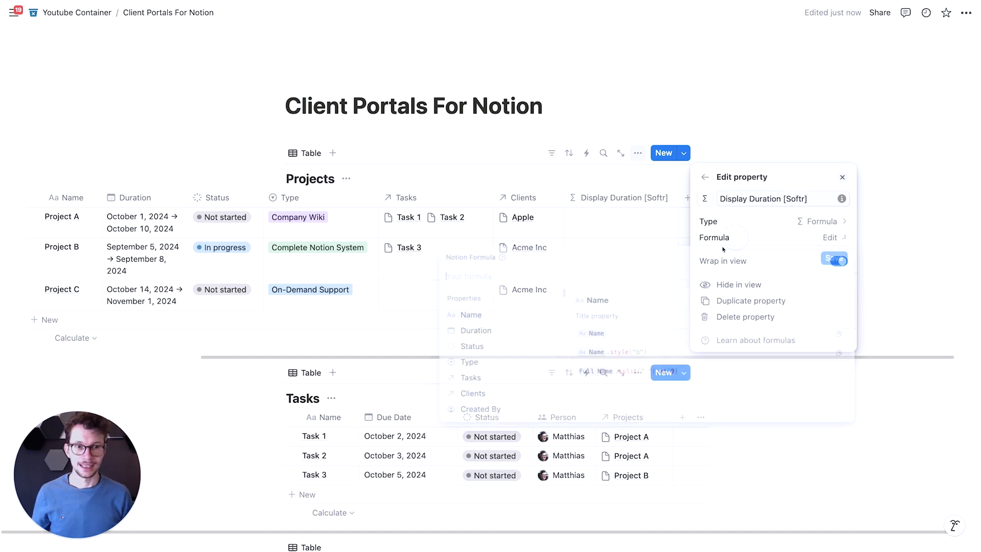
{"action": "type", "text": "datesta"}
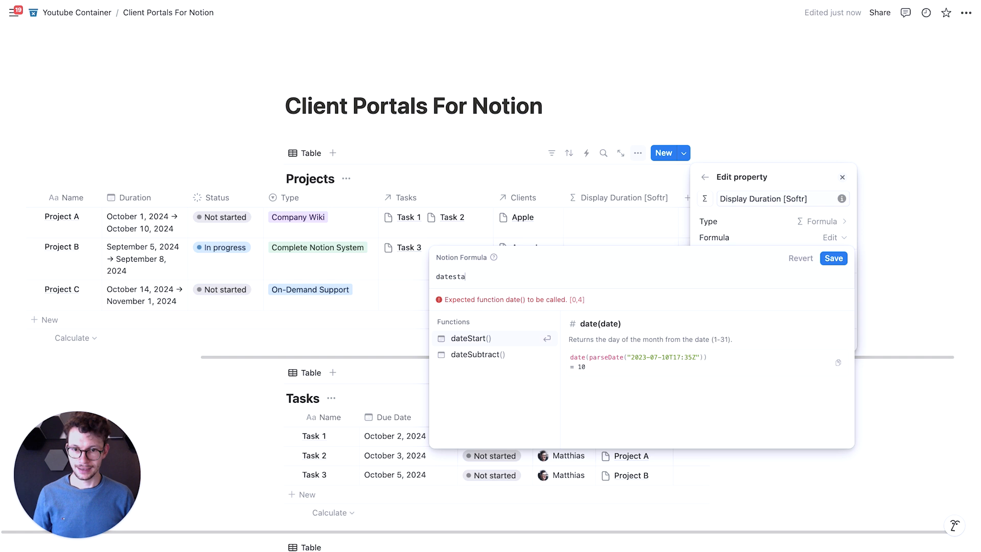
{"action": "key", "text": "Return"}
{"action": "type", "text": "dur"}
{"action": "key", "text": "Return"}
{"action": "key", "text": "Right"}
{"action": "type", "text": ".format"}
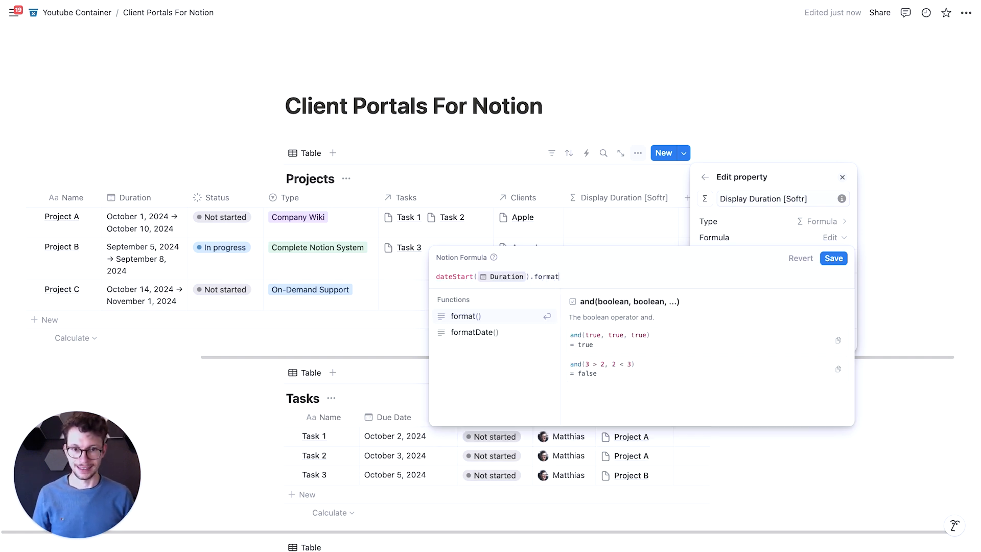
{"action": "key", "text": "Return"}
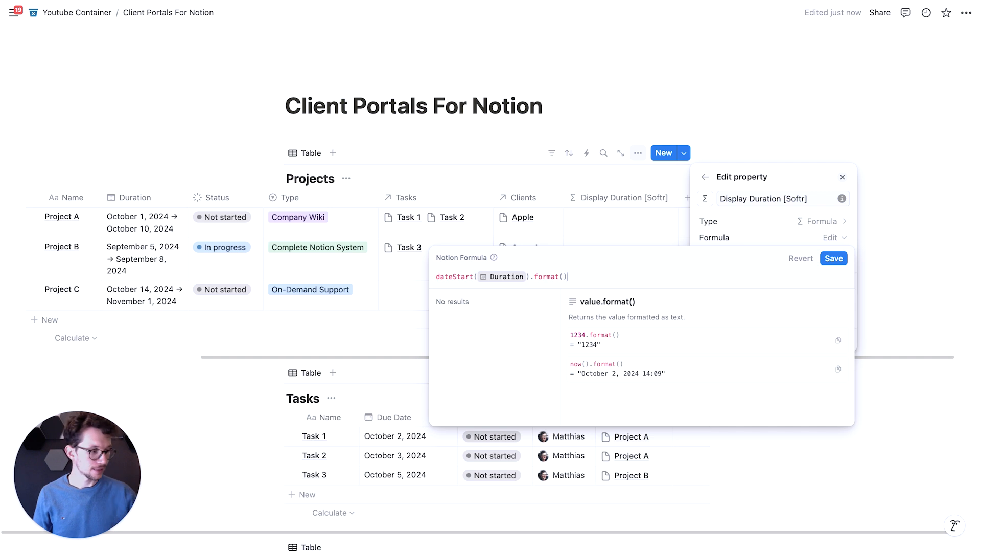
{"action": "type", "text": "+\""}
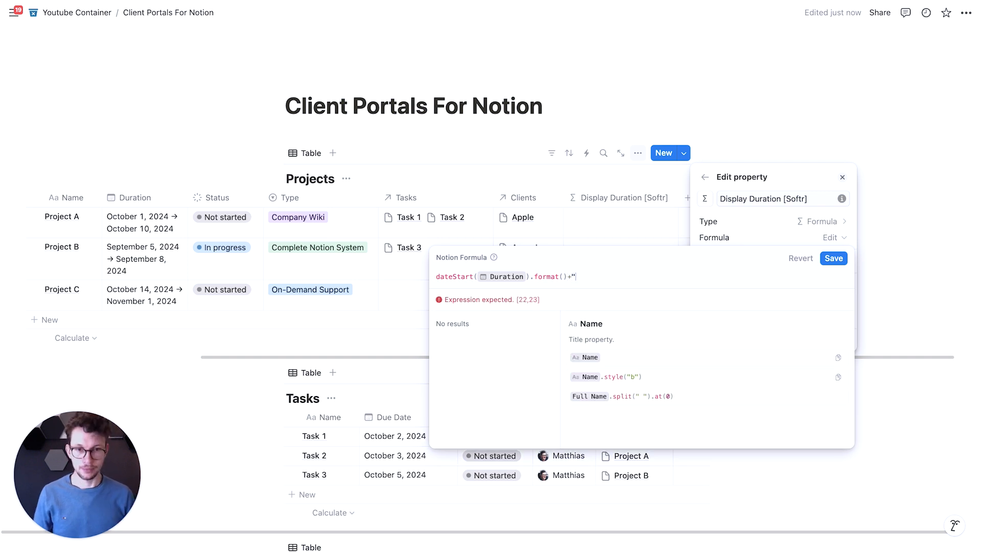
{"action": "type", "text": " - \""}
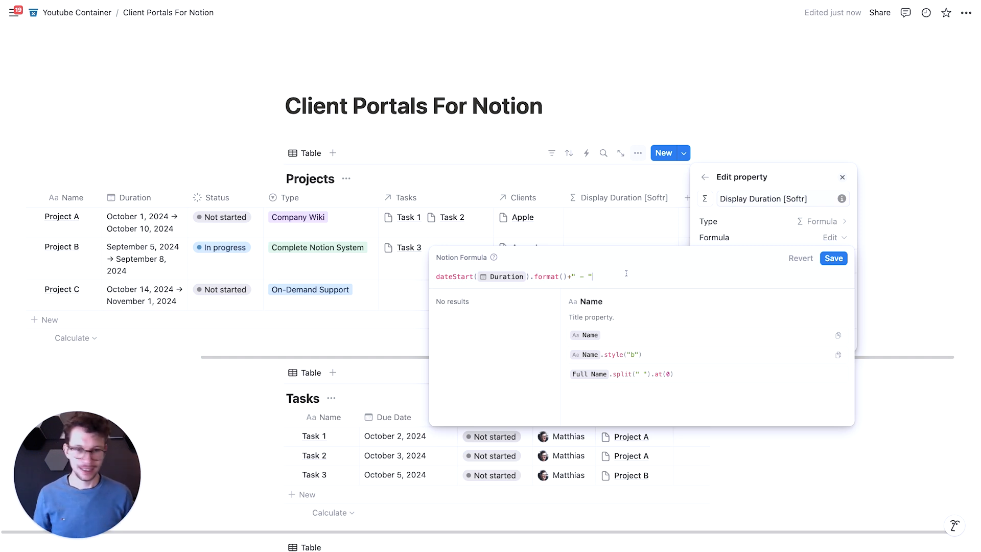
{"action": "type", "text": "dateend"}
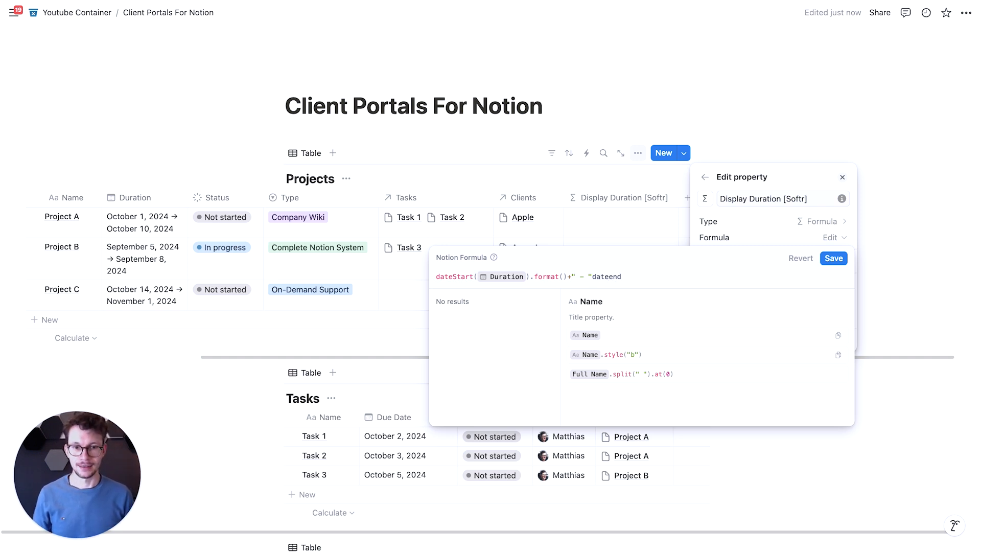
- Append +dateEnd(Duration).format() to the formula, save it and close the property settings
{"action": "key", "text": "BackSpace"}
{"action": "key", "text": "BackSpace"}
{"action": "key", "text": "BackSpace"}
{"action": "key", "text": "BackSpace"}
{"action": "key", "text": "BackSpace"}
{"action": "key", "text": "BackSpace"}
{"action": "key", "text": "BackSpace"}
{"action": "type", "text": "+dateen"}
{"action": "key", "text": "Return"}
{"action": "type", "text": "d"}
{"action": "key", "text": "Return"}
{"action": "key", "text": "Right"}
{"action": "type", "text": ".format"}
{"action": "key", "text": "Return"}
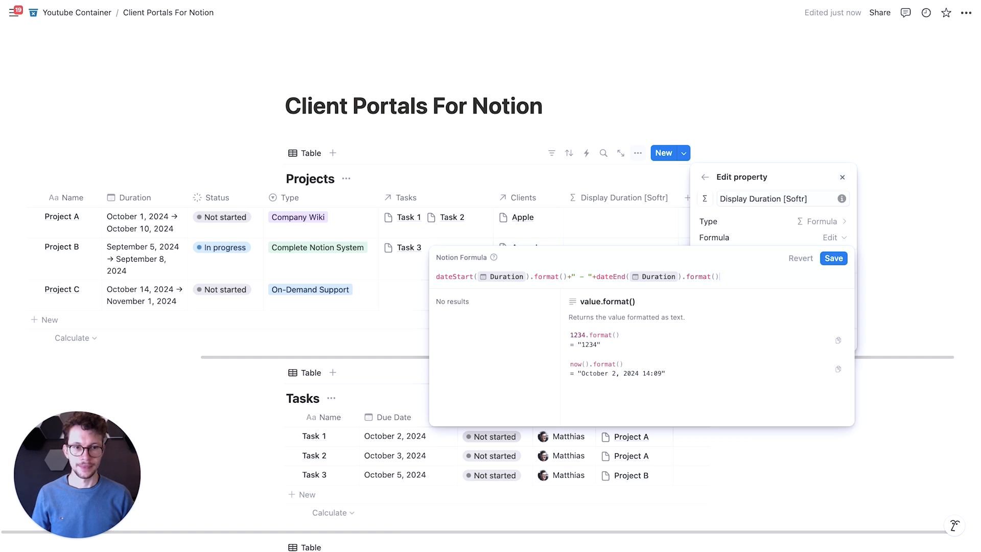
{"action": "left_click", "coordinate": [833, 258]}
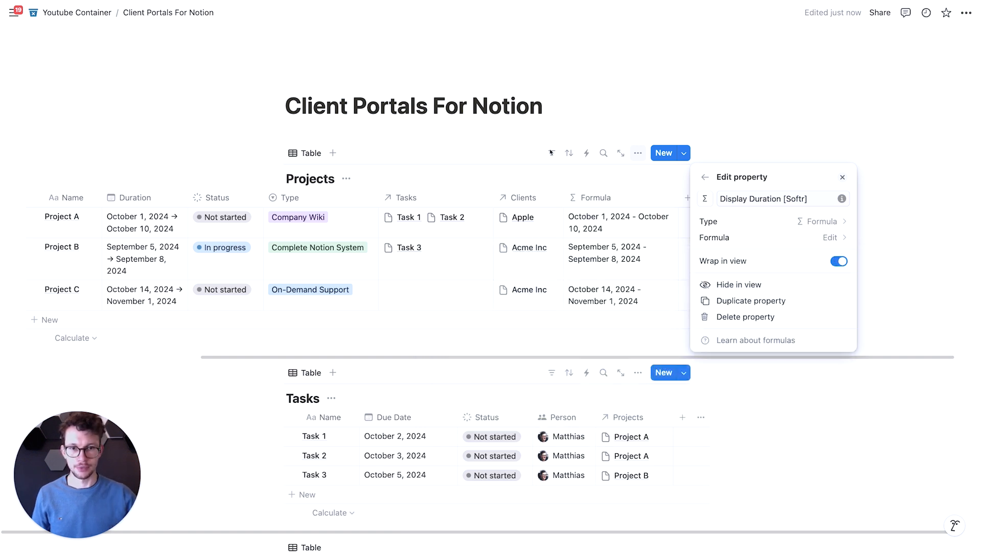
{"action": "key", "text": "Escape"}
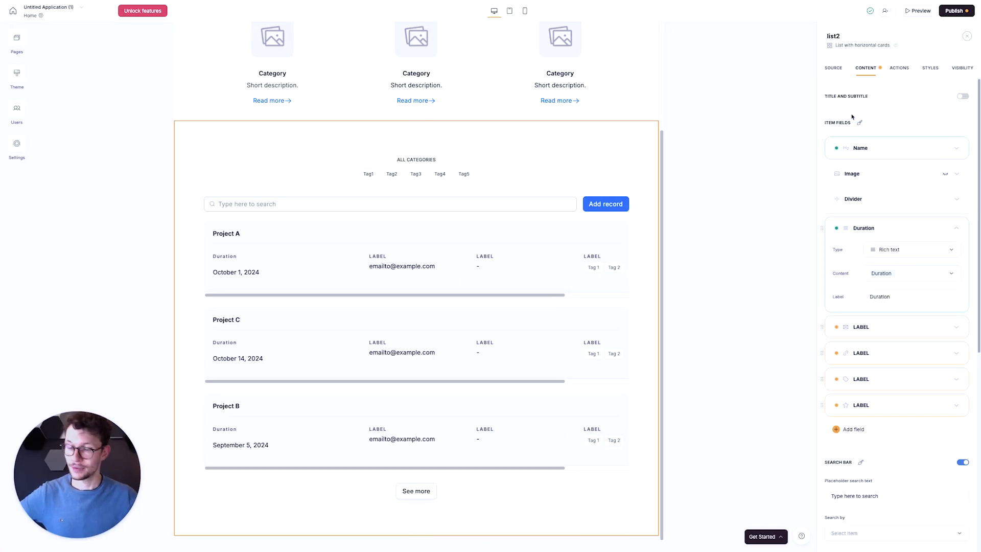
- Back in Softr, refresh the Projects database and map the Duration item field's content to Display Duration [Softr]
{"action": "left_click", "coordinate": [834, 73]}
{"action": "left_click", "coordinate": [965, 144]}
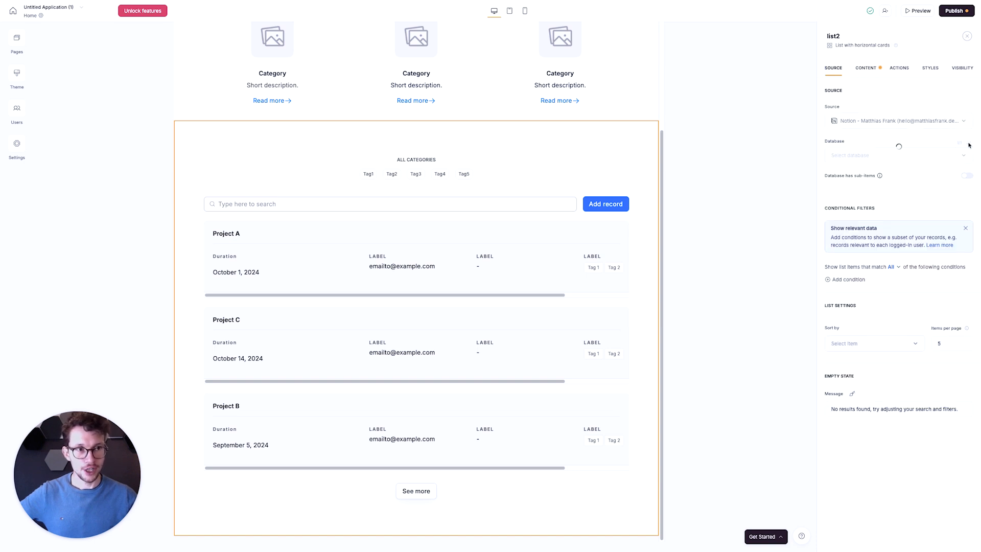
{"action": "left_click", "coordinate": [865, 67]}
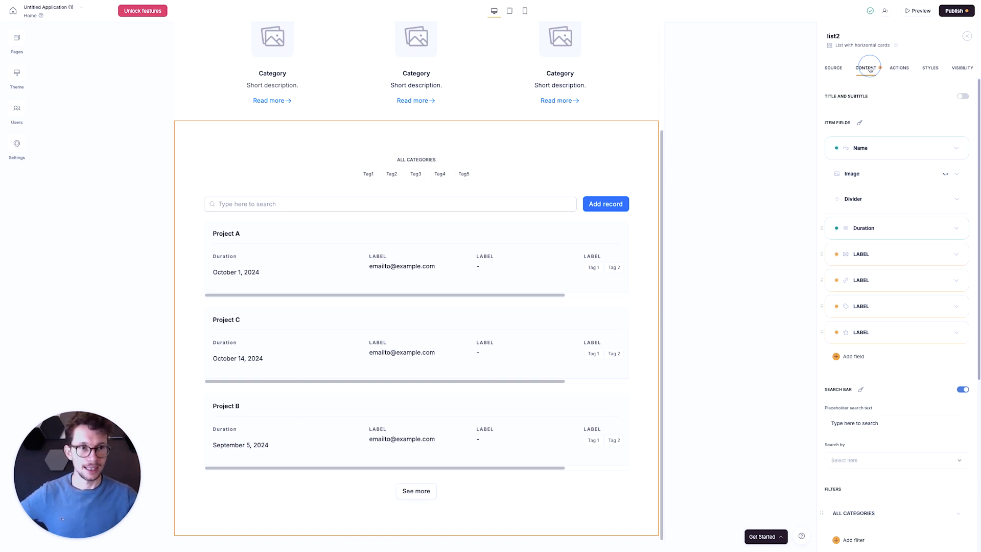
{"action": "left_click", "coordinate": [960, 228]}
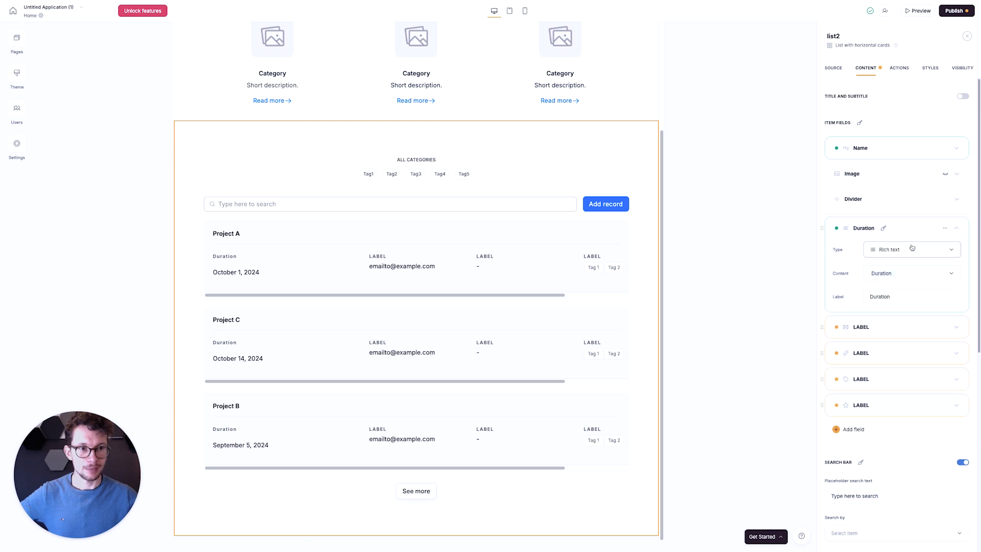
{"action": "left_click", "coordinate": [947, 277]}
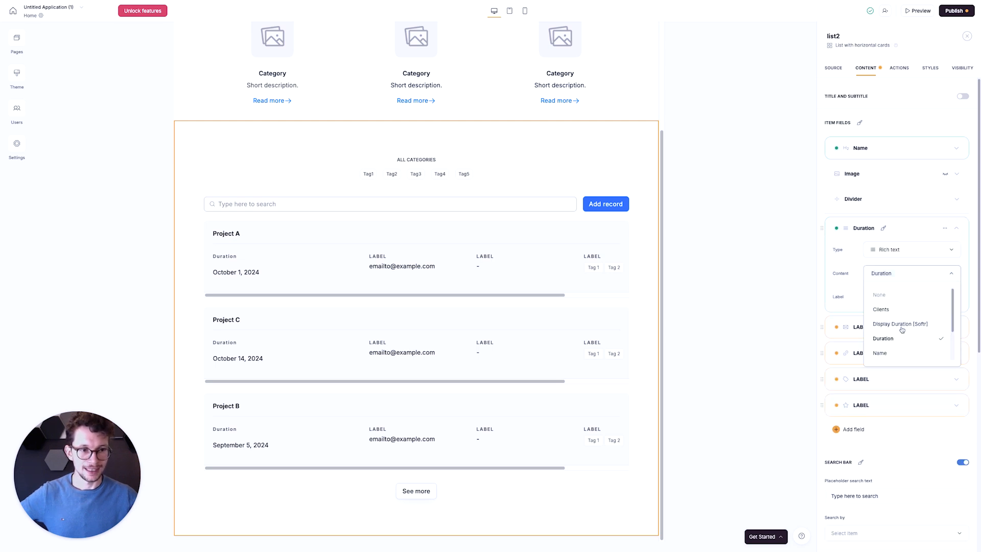
{"action": "left_click", "coordinate": [901, 327]}
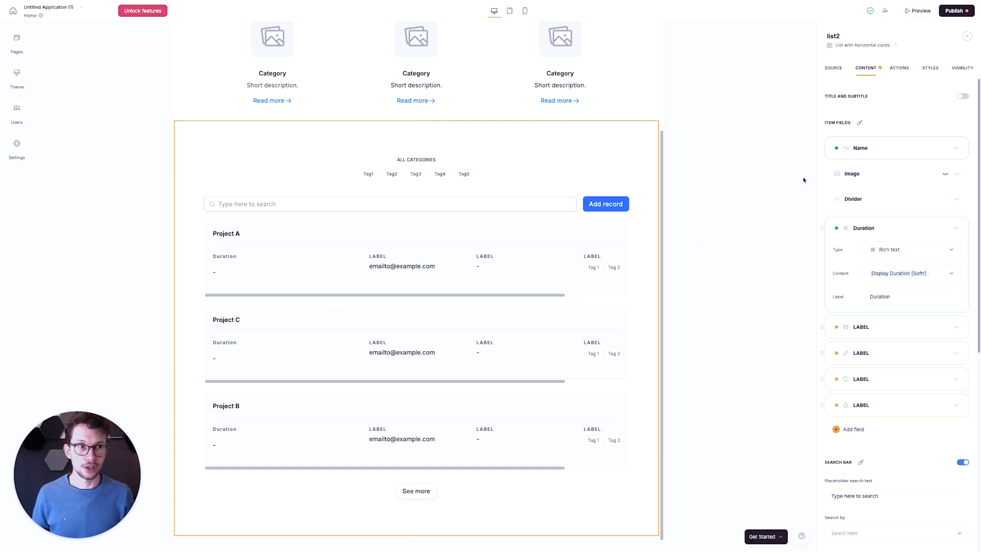
- Preview the app, examine the duration shown for each project in the list and close the preview
{"action": "left_click", "coordinate": [918, 11]}
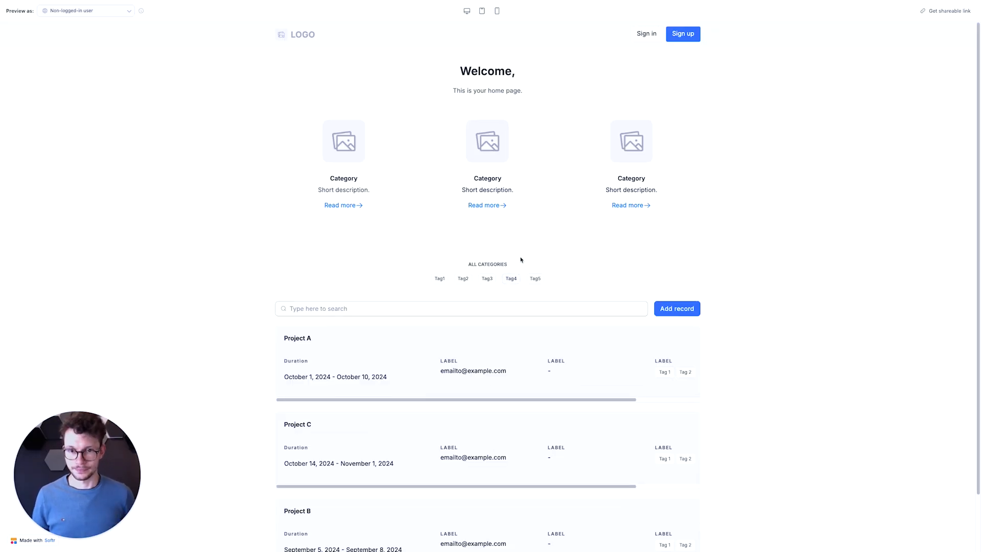
{"action": "scroll", "coordinate": [521, 260], "scroll_direction": "down", "scroll_amount": 2}
{"action": "left_click_drag", "start_coordinate": [287, 312], "coordinate": [378, 313]}
{"action": "left_click", "coordinate": [390, 313]}
{"action": "left_click", "coordinate": [305, 320]}
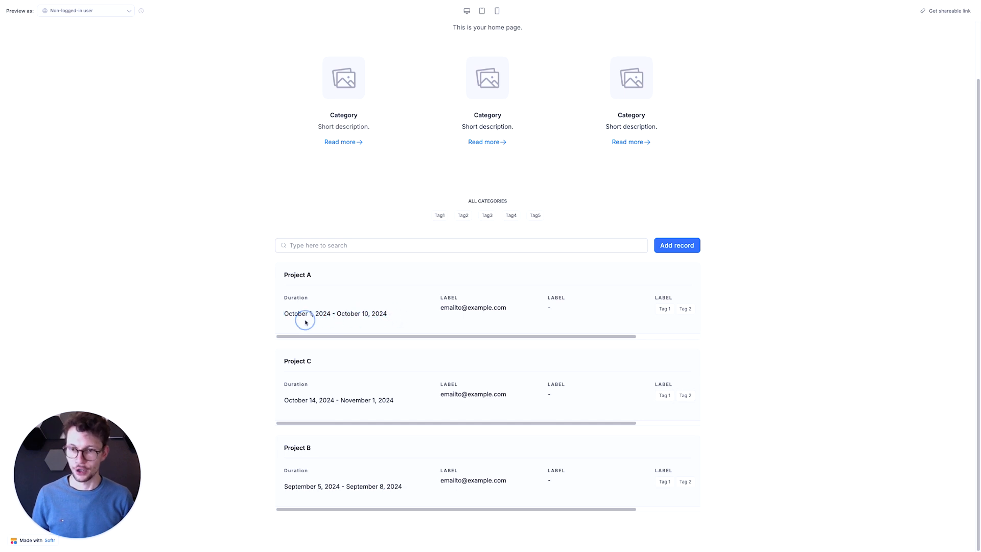
{"action": "triple_click", "coordinate": [282, 315]}
{"action": "left_click", "coordinate": [199, 304]}
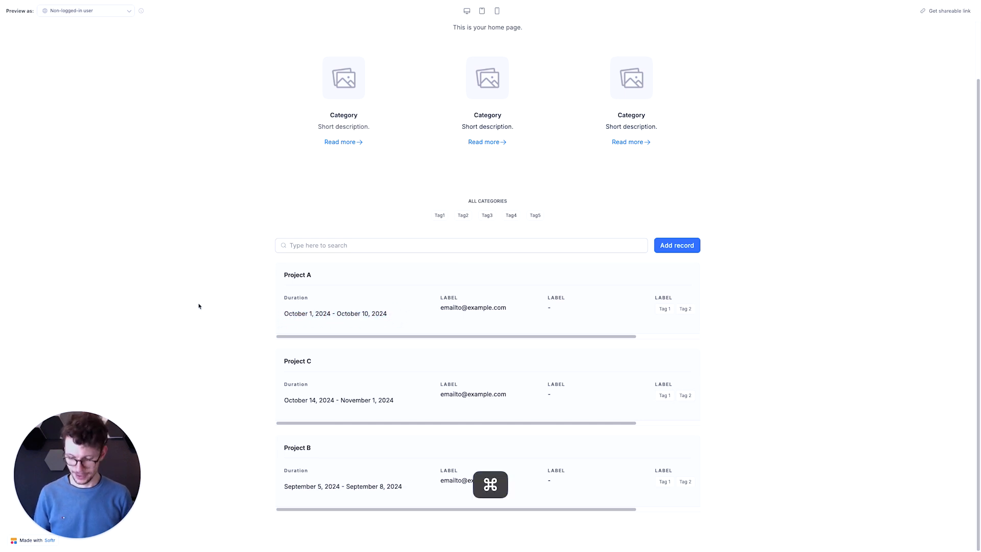
{"action": "key", "text": "super+w"}
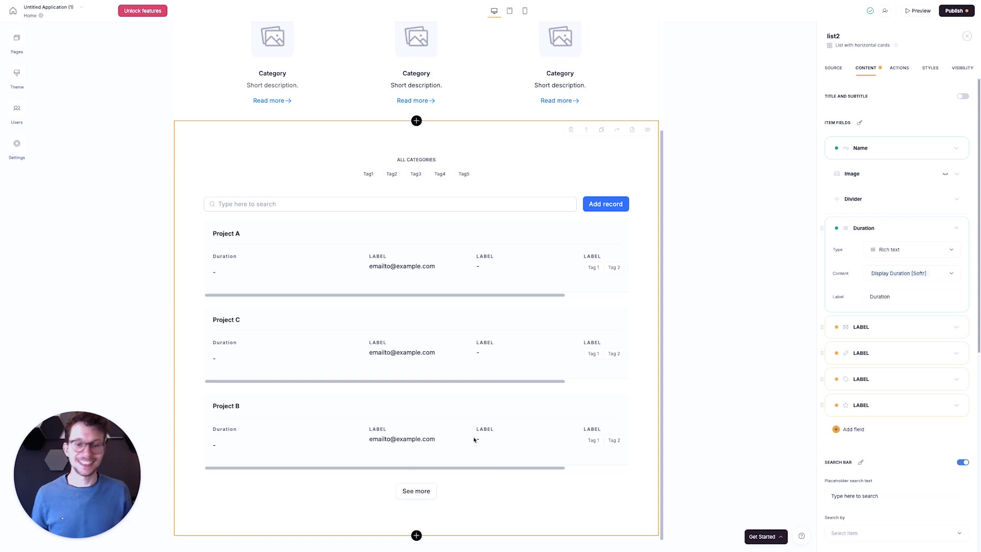
- Check the Projects properties in Notion, return to Softr and change the email label field's type to Tag
{"action": "key", "text": "ctrl+Left"}
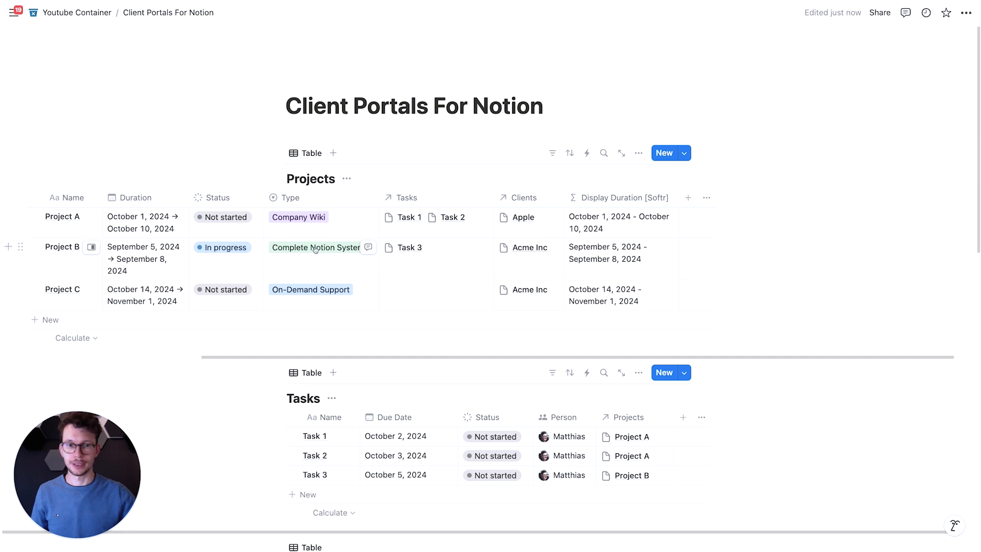
{"action": "key", "text": "ctrl+Right"}
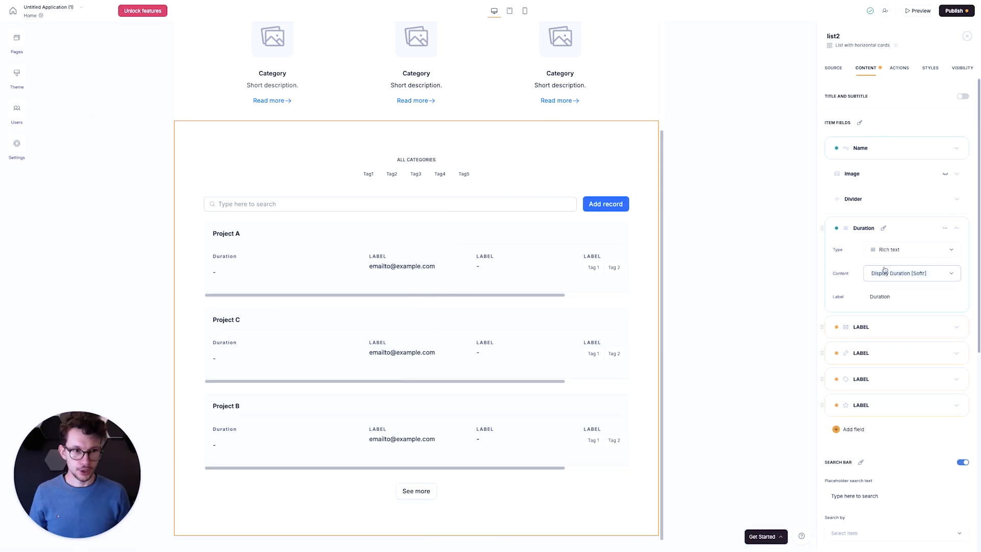
{"action": "left_click", "coordinate": [955, 327]}
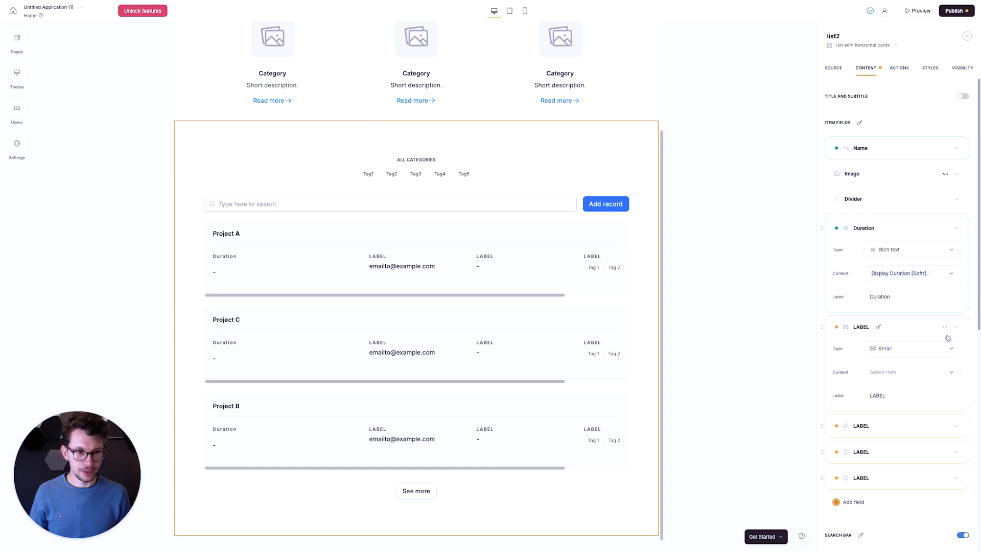
{"action": "left_click", "coordinate": [929, 353]}
{"action": "scroll", "coordinate": [907, 398], "scroll_direction": "down", "scroll_amount": 5}
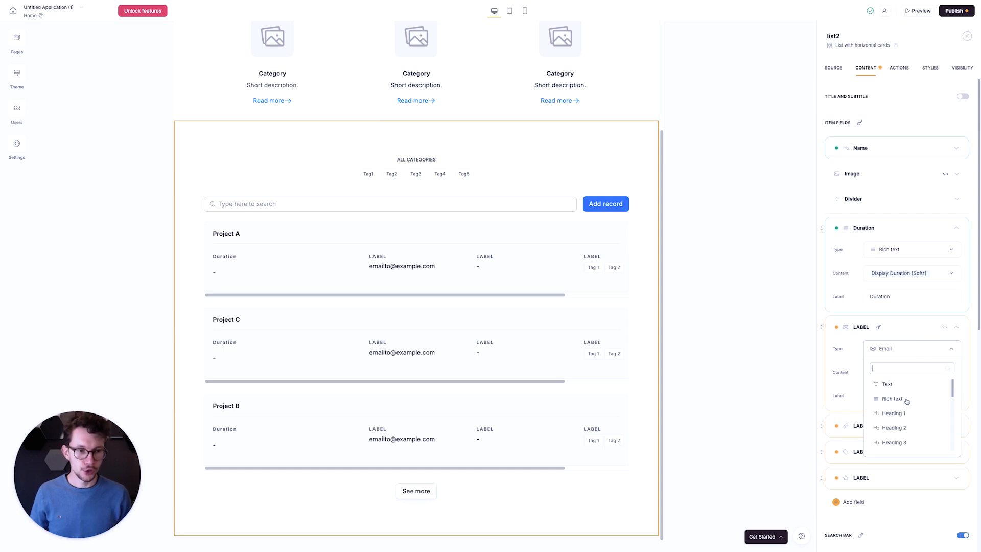
{"action": "left_click", "coordinate": [895, 416]}
{"action": "scroll", "coordinate": [888, 387], "scroll_direction": "down", "scroll_amount": 1}
- Map the new tag field's content to the Status property and label it Status
{"action": "left_click", "coordinate": [899, 357]}
{"action": "scroll", "coordinate": [897, 406], "scroll_direction": "down", "scroll_amount": 3}
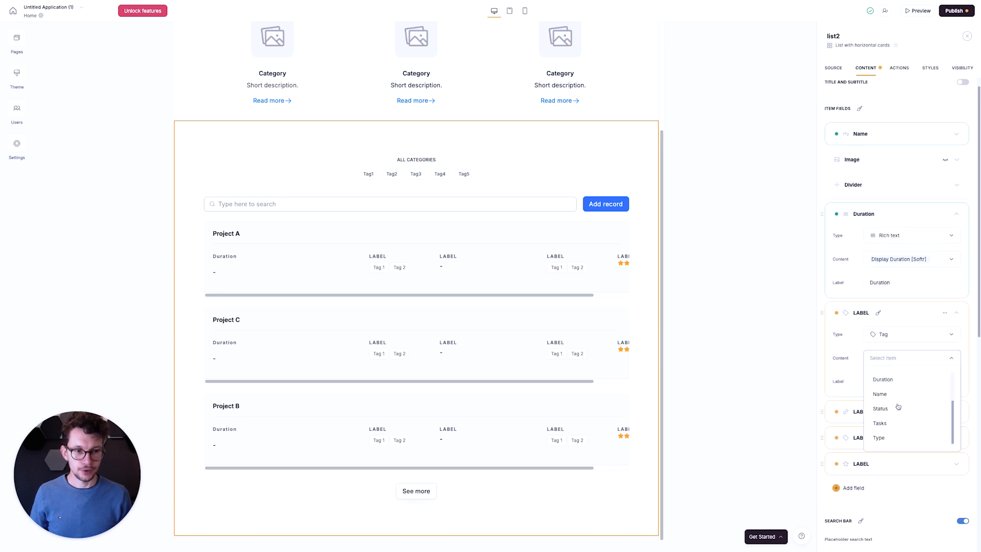
{"action": "left_click", "coordinate": [895, 407]}
{"action": "left_click", "coordinate": [892, 380]}
{"action": "key", "text": "super+a"}
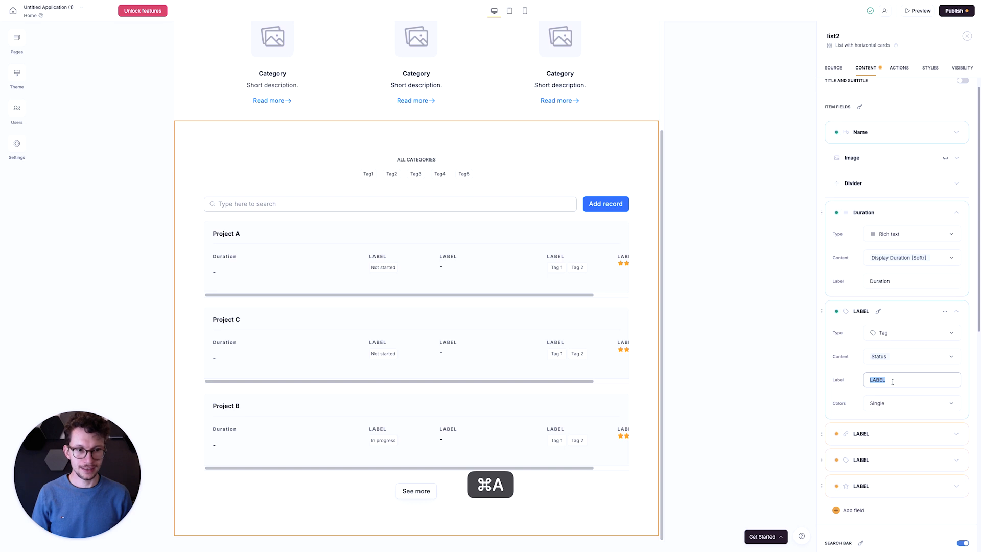
{"action": "type", "text": "Status"}
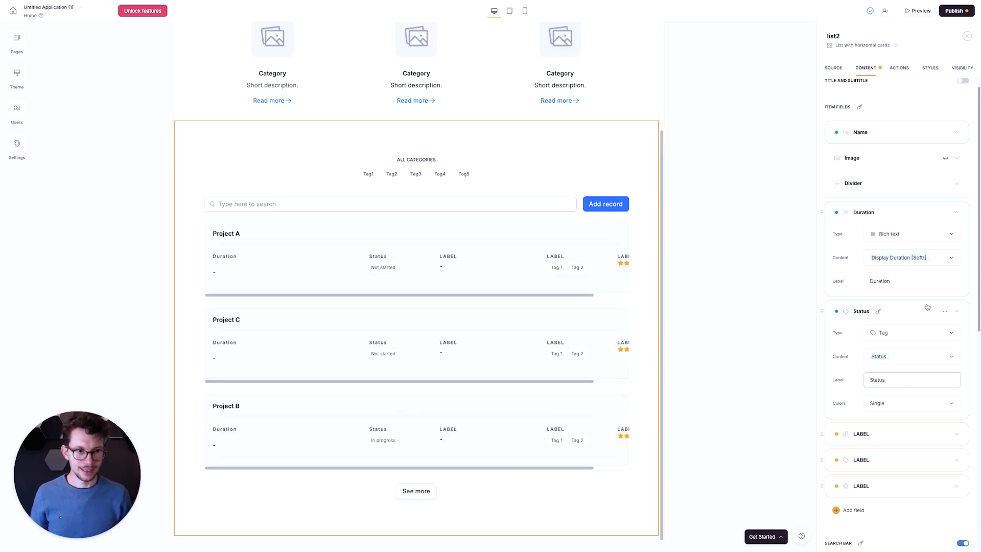
{"action": "left_click", "coordinate": [968, 302]}
- Change the type of the URL item field below Status in the project list to Tag
{"action": "scroll", "coordinate": [960, 357], "scroll_direction": "down", "scroll_amount": 1}
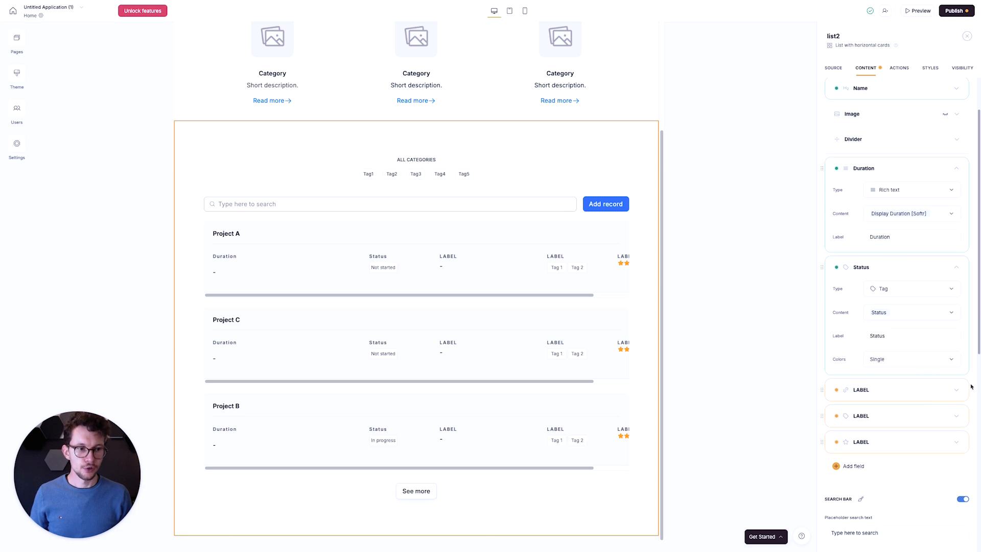
{"action": "left_click", "coordinate": [956, 389]}
{"action": "left_click", "coordinate": [887, 417]}
{"action": "scroll", "coordinate": [895, 471], "scroll_direction": "down", "scroll_amount": 2}
{"action": "scroll", "coordinate": [897, 459], "scroll_direction": "up", "scroll_amount": 2}
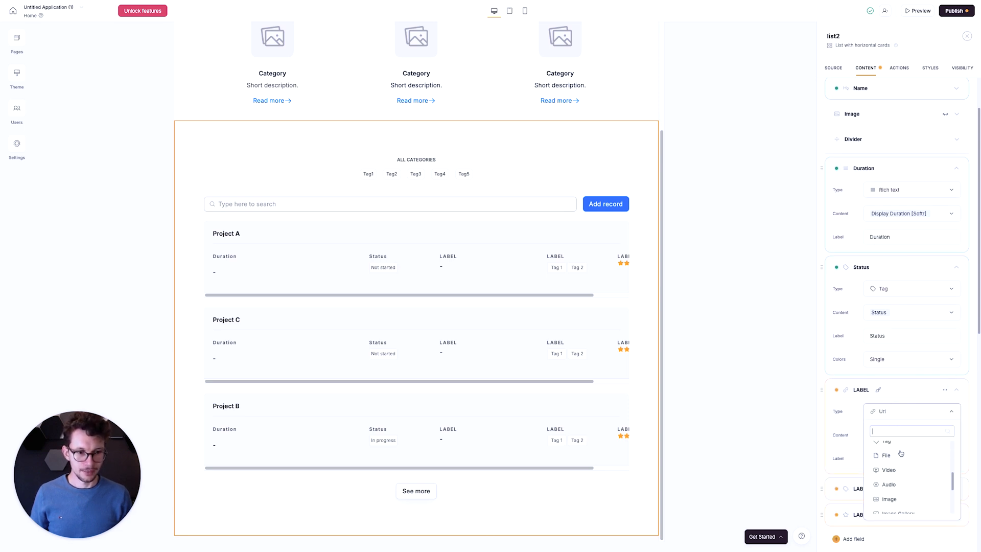
{"action": "left_click", "coordinate": [886, 453]}
- Map the new tag field's content to the Type property and label it Project Type
{"action": "left_click", "coordinate": [890, 434]}
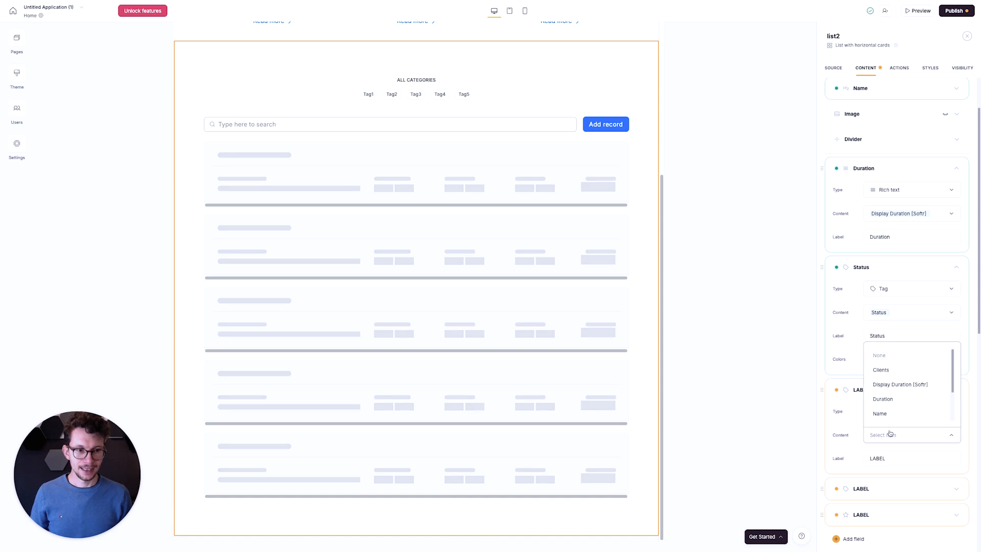
{"action": "scroll", "coordinate": [895, 412], "scroll_direction": "down", "scroll_amount": 3}
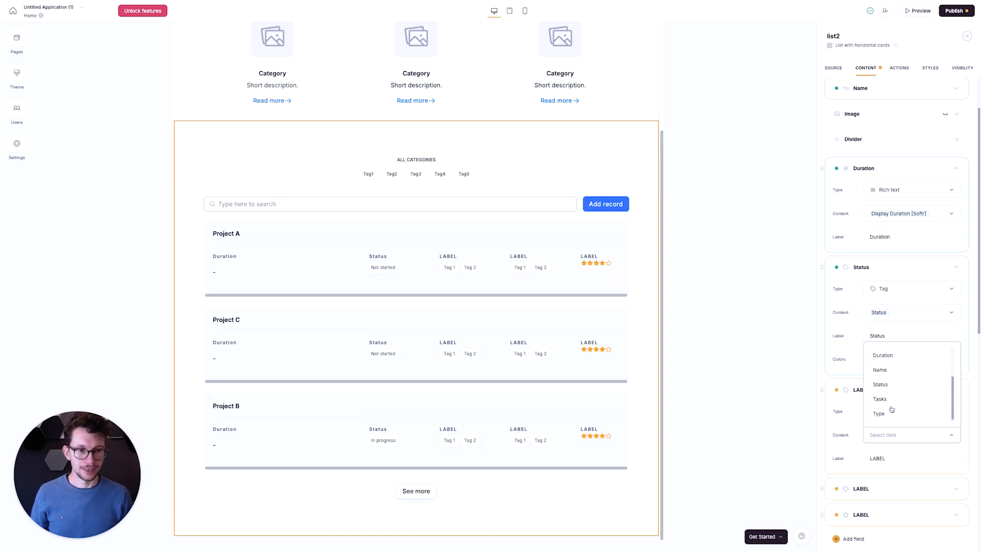
{"action": "left_click", "coordinate": [888, 417]}
{"action": "left_click", "coordinate": [896, 458]}
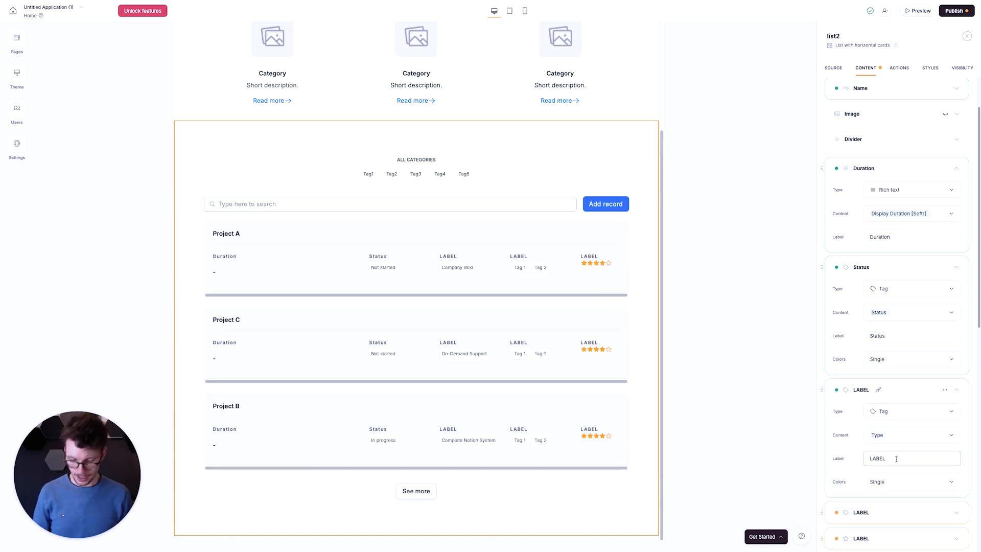
{"action": "key", "text": "super+a"}
{"action": "type", "text": "Project Type"}
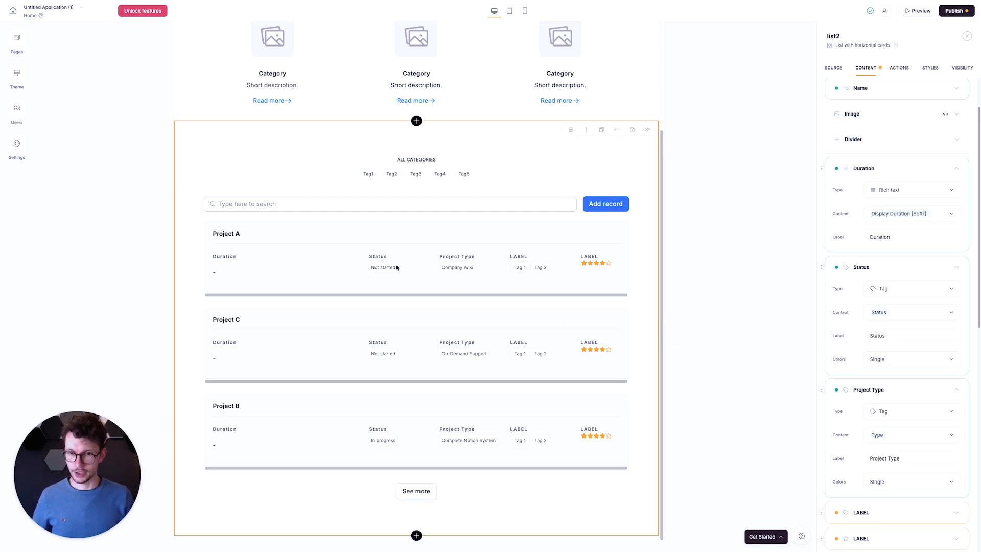
- Set the Status tag colors to As defined in data source and the Project Type tag colors to the multicolor palette
{"action": "left_click", "coordinate": [886, 359]}
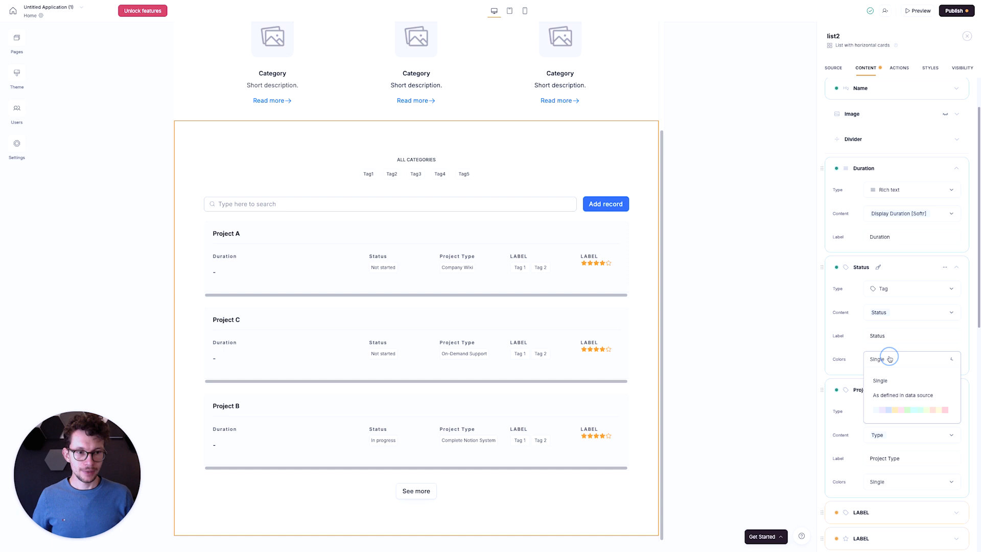
{"action": "left_click", "coordinate": [891, 395]}
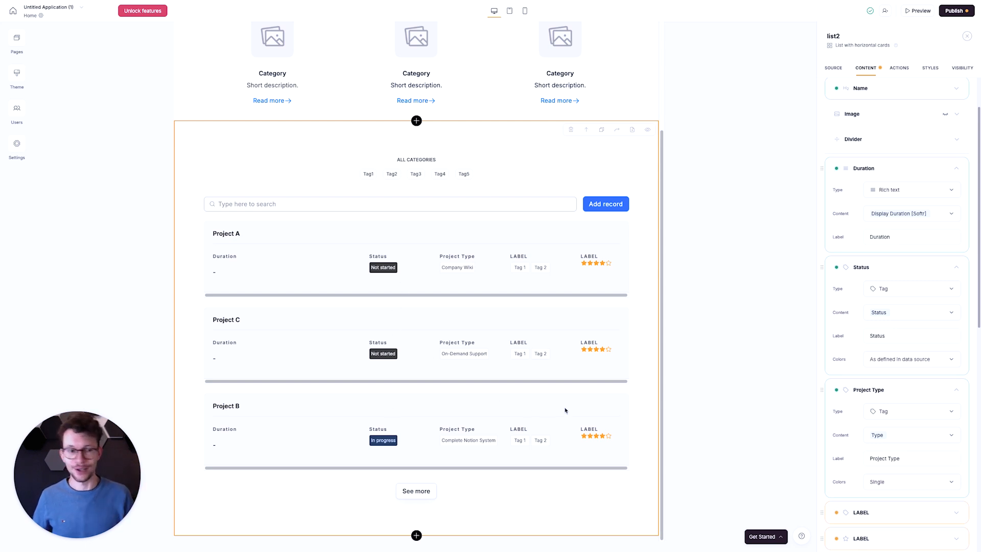
{"action": "scroll", "coordinate": [922, 406], "scroll_direction": "down", "scroll_amount": 2}
{"action": "left_click", "coordinate": [909, 393]}
{"action": "left_click", "coordinate": [902, 442]}
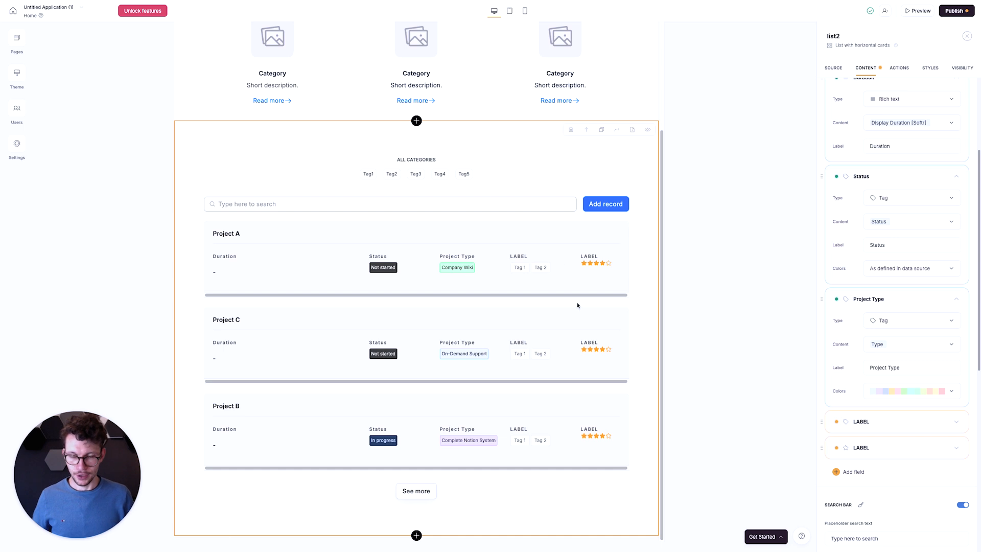
- Check the Projects properties in Notion, return to Softr and delete the two remaining unmapped LABEL item fields
{"action": "scroll", "coordinate": [554, 306], "scroll_direction": "up", "scroll_amount": 1}
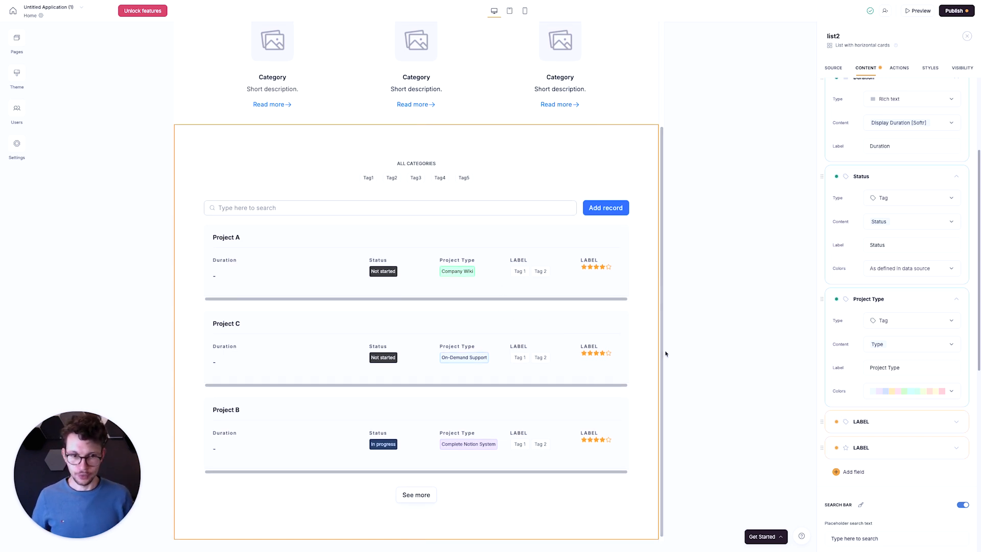
{"action": "key", "text": "ctrl+Left"}
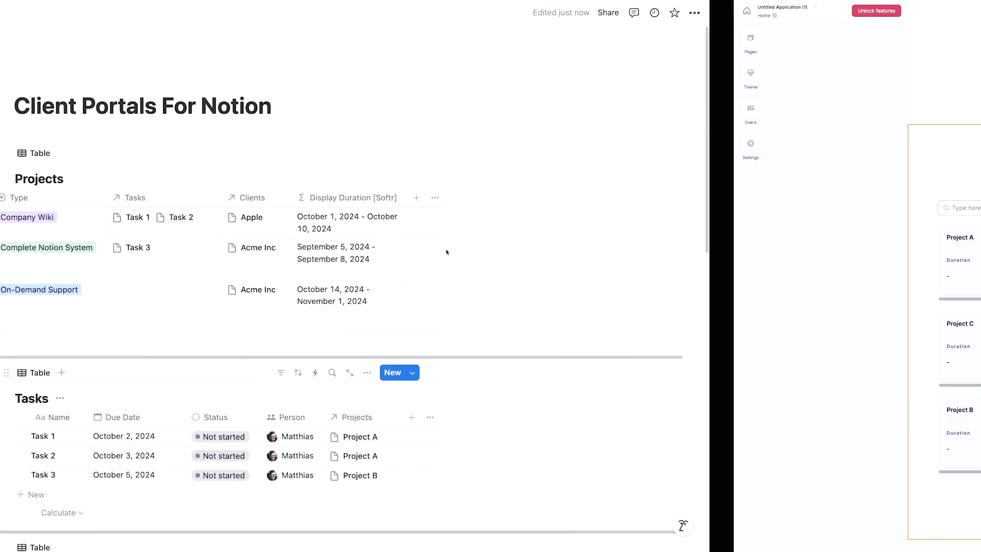
{"action": "scroll", "coordinate": [357, 246], "scroll_direction": "left", "scroll_amount": 4}
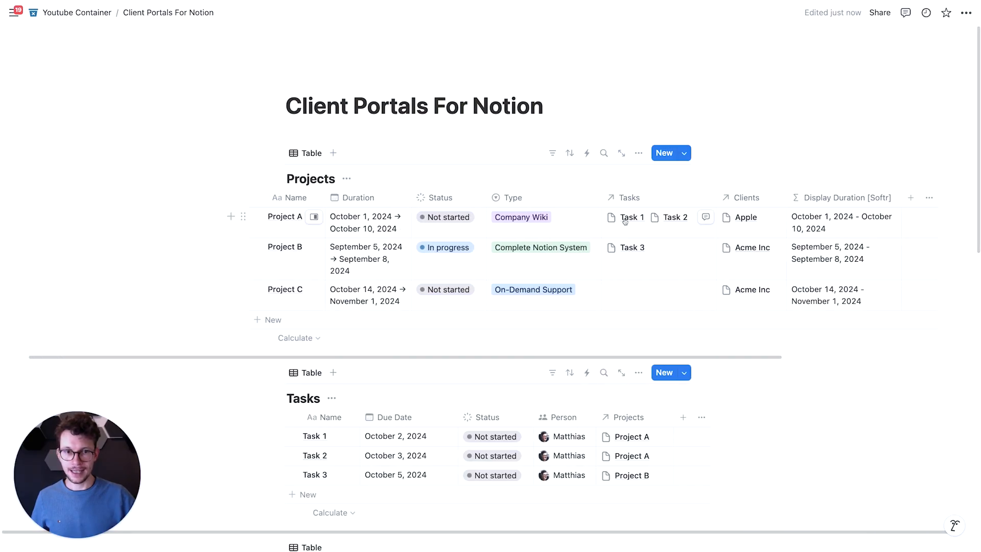
{"action": "key", "text": "ctrl+Right"}
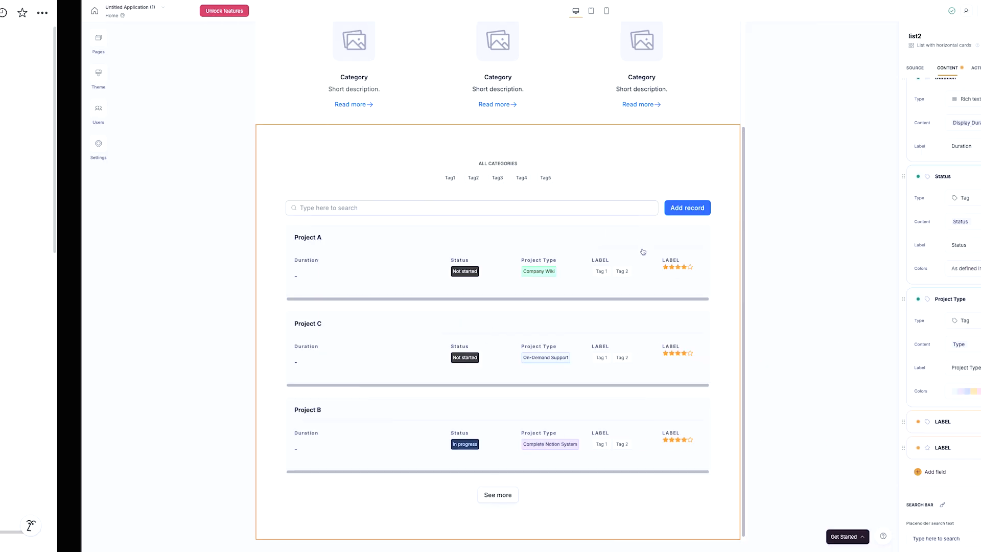
{"action": "scroll", "coordinate": [899, 434], "scroll_direction": "down", "scroll_amount": 1}
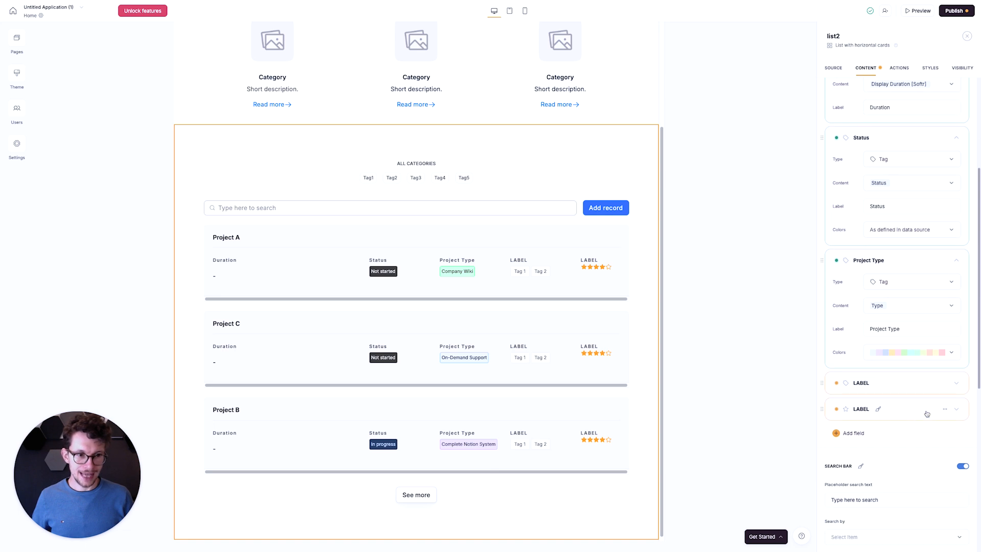
{"action": "left_click", "coordinate": [945, 383]}
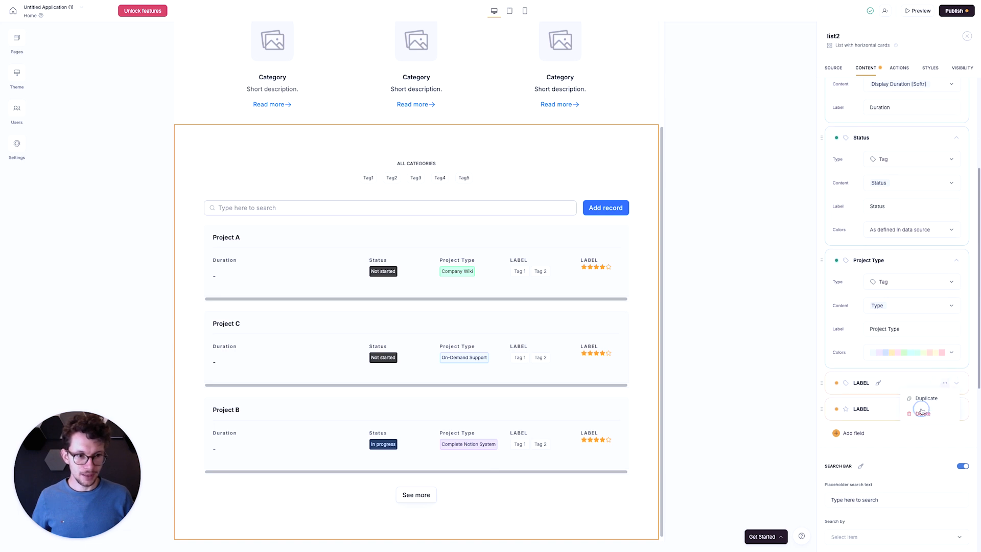
{"action": "left_click", "coordinate": [921, 406]}
{"action": "left_click", "coordinate": [944, 382]}
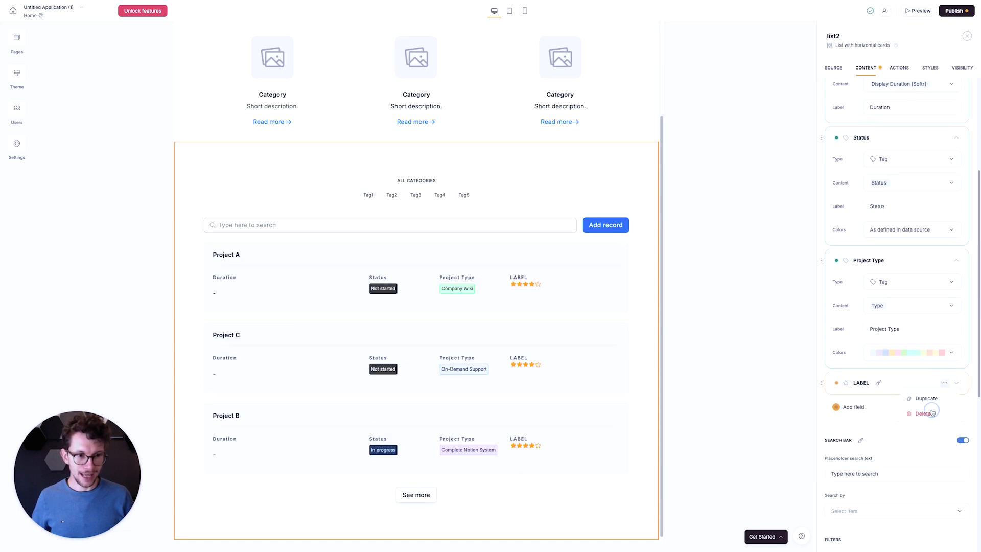
{"action": "left_click", "coordinate": [921, 406]}
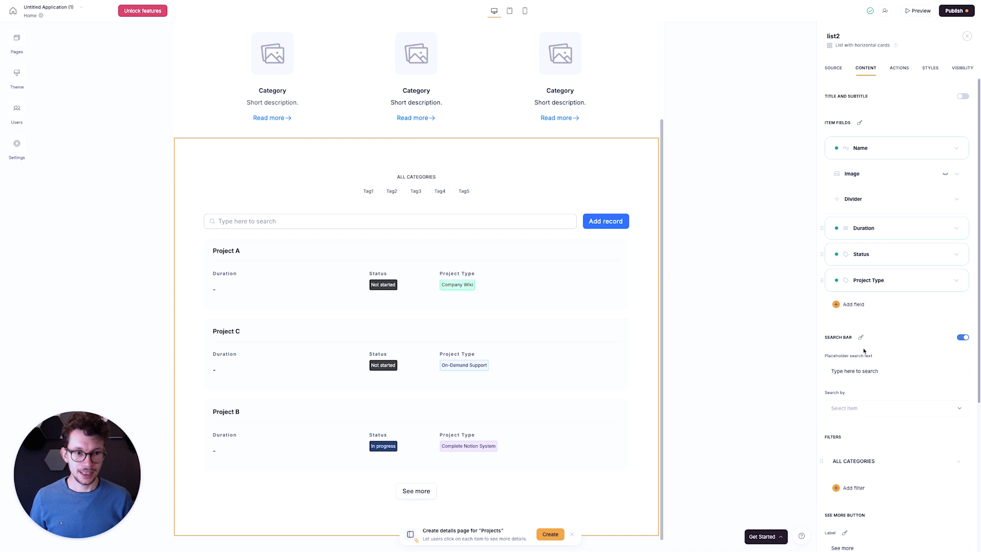
- Turn the project list's search bar off and back on
{"action": "scroll", "coordinate": [876, 335], "scroll_direction": "down", "scroll_amount": 1}
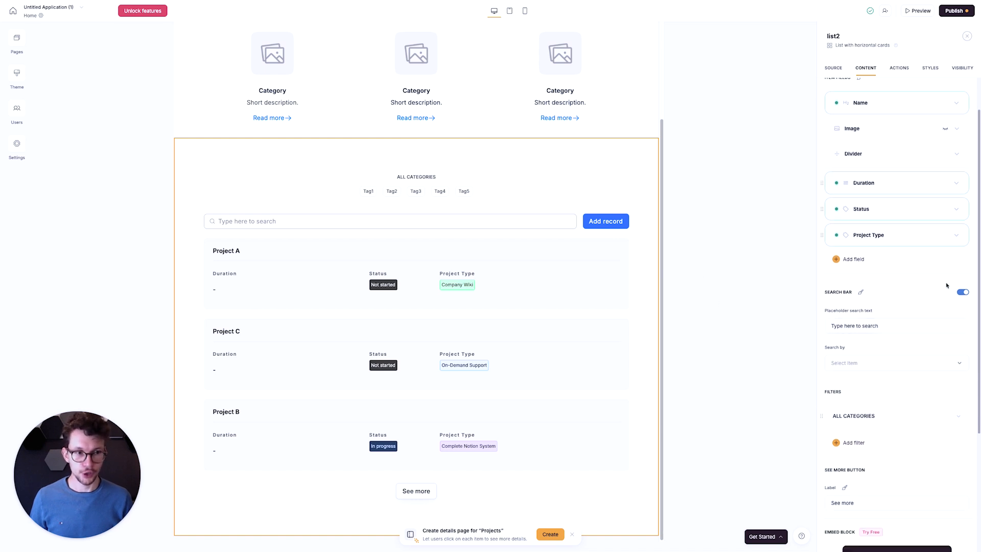
{"action": "left_click", "coordinate": [960, 292]}
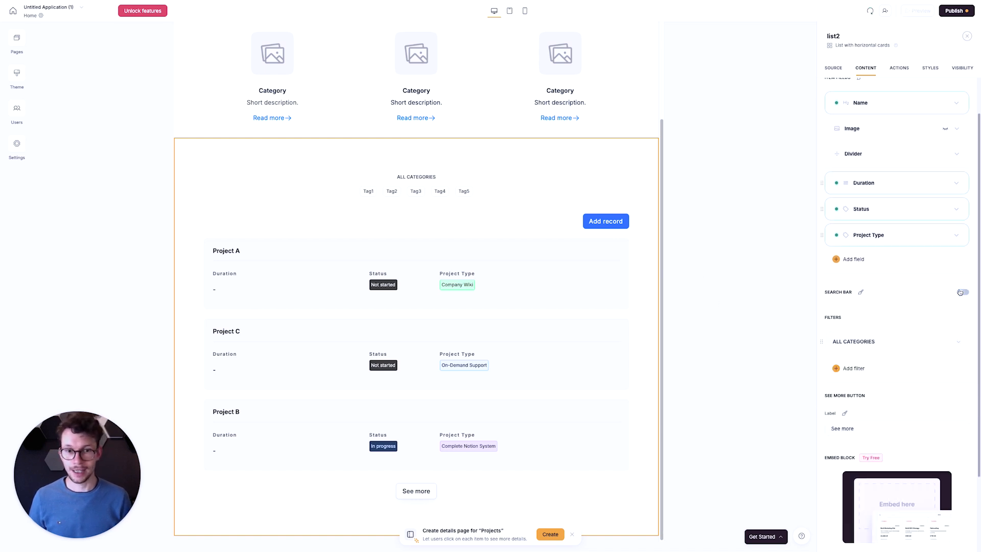
{"action": "left_click", "coordinate": [960, 292]}
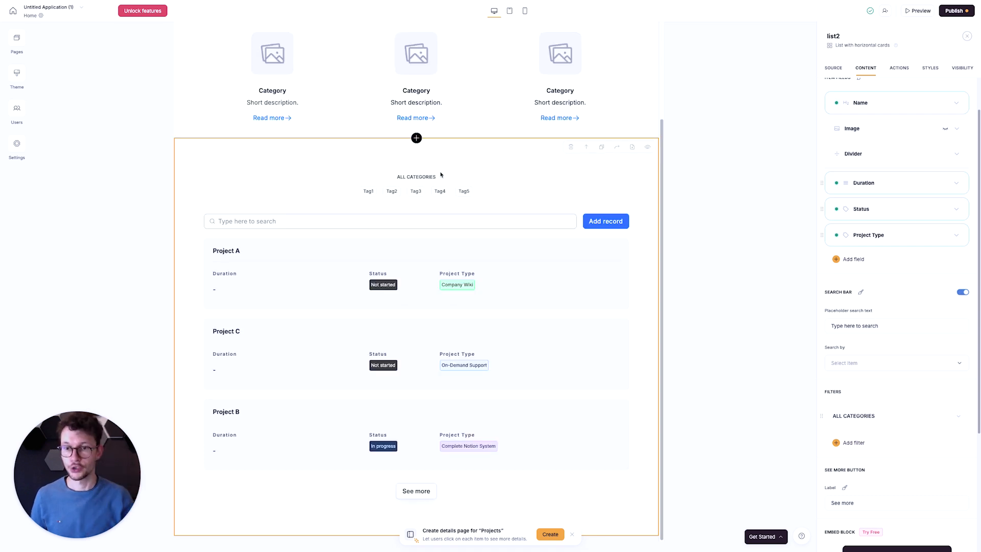
- Examine the search bar's placeholder text and the properties offered for searching the list
{"action": "scroll", "coordinate": [887, 299], "scroll_direction": "down", "scroll_amount": 1}
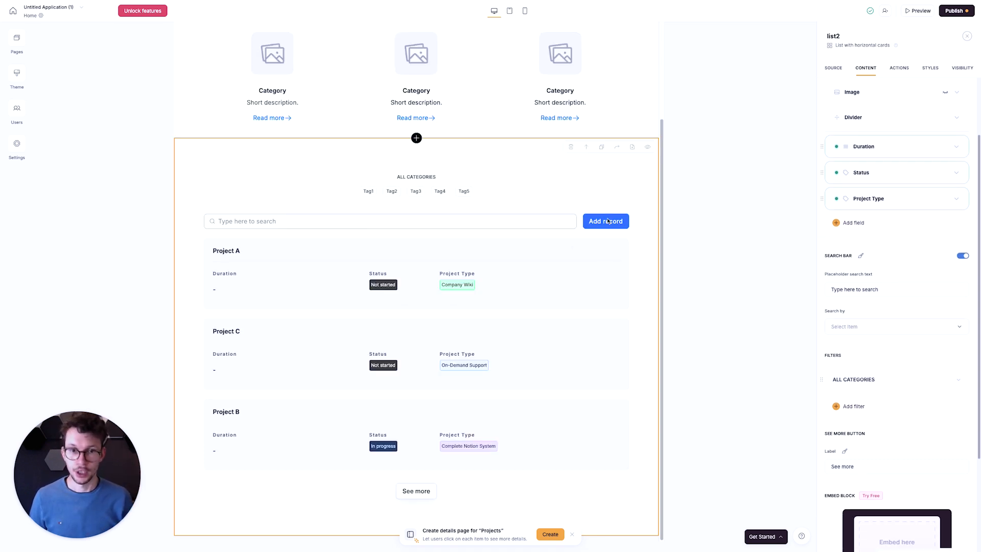
{"action": "left_click", "coordinate": [856, 291]}
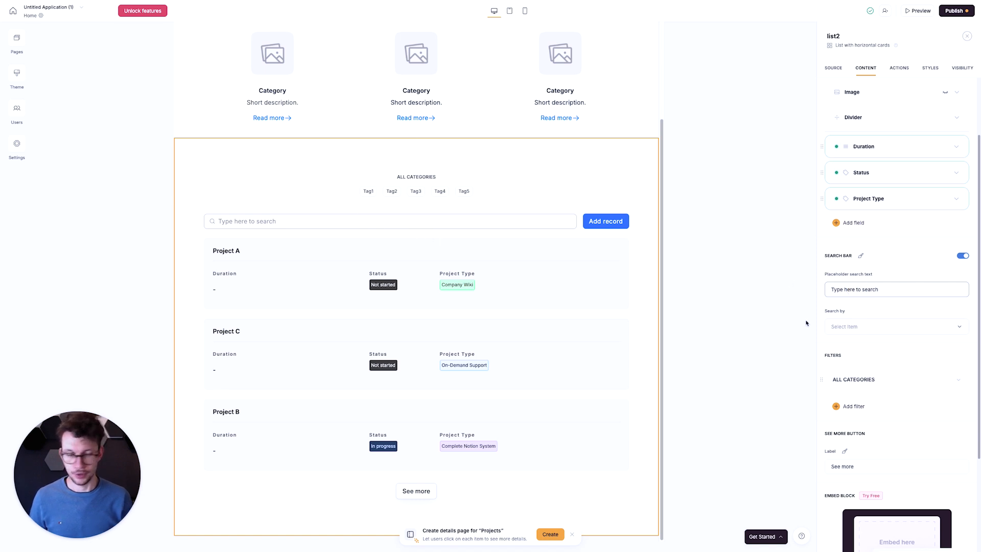
{"action": "scroll", "coordinate": [857, 311], "scroll_direction": "down", "scroll_amount": 1}
{"action": "left_click", "coordinate": [869, 319]}
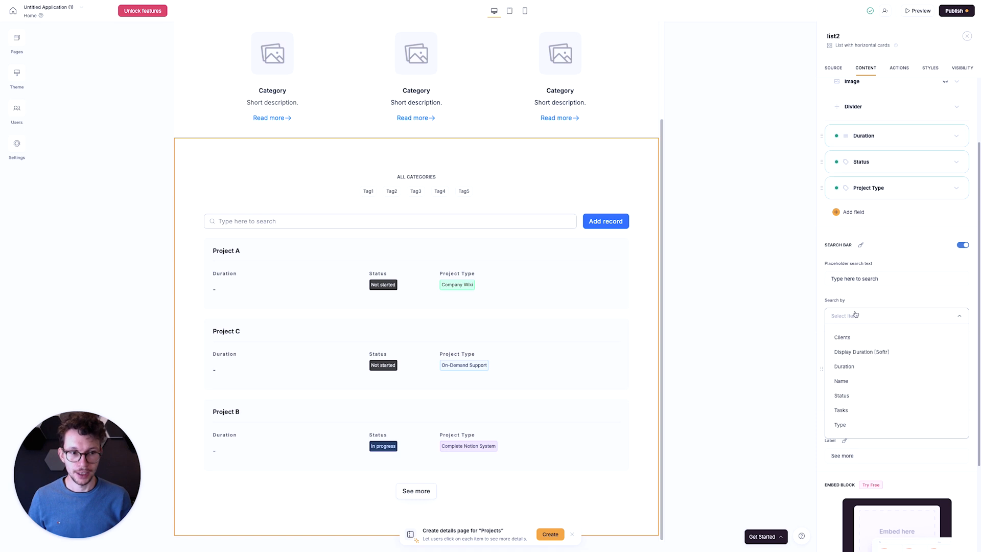
{"action": "left_click", "coordinate": [852, 296]}
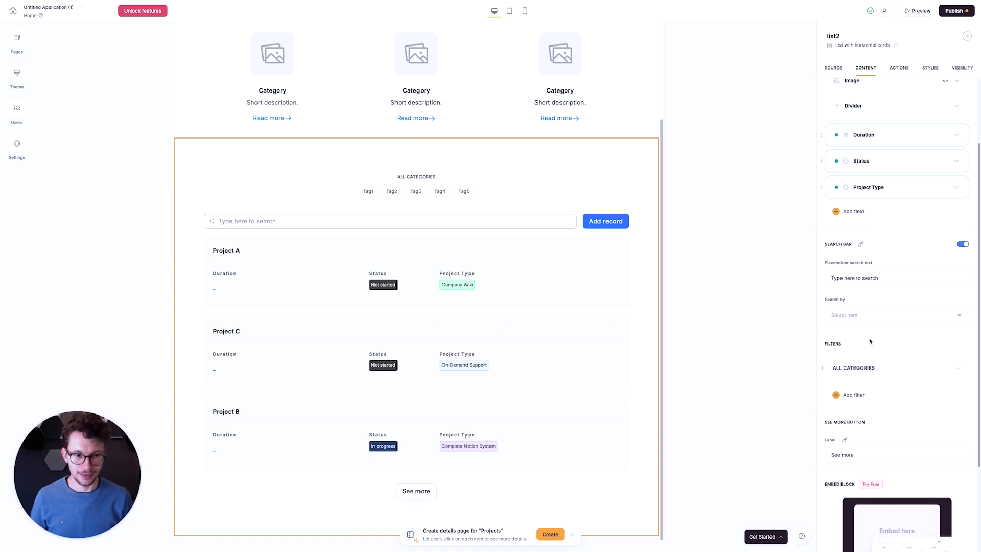
- Set the existing ALL CATEGORIES filter to filter the projects by the Type property
{"action": "scroll", "coordinate": [870, 341], "scroll_direction": "down", "scroll_amount": 2}
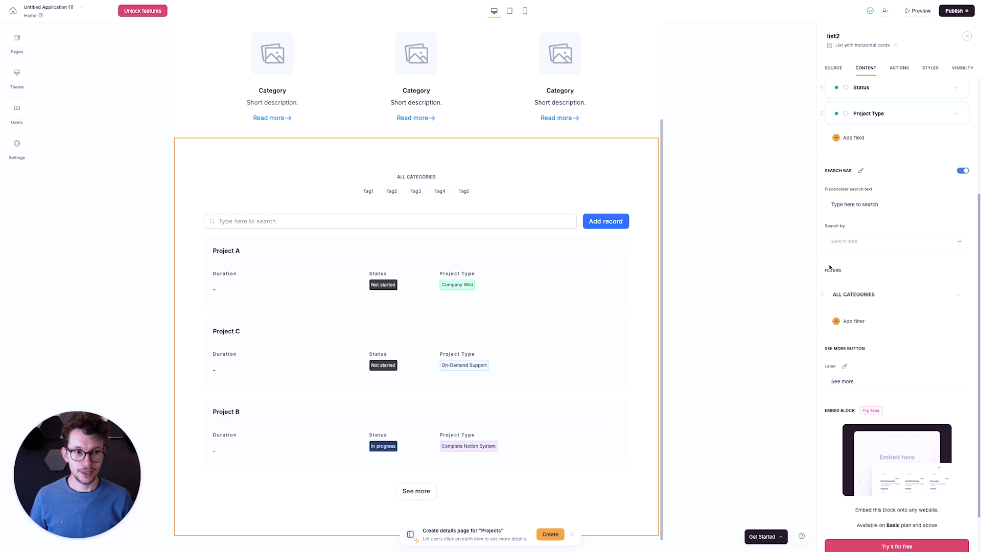
{"action": "left_click", "coordinate": [957, 295]}
{"action": "scroll", "coordinate": [913, 307], "scroll_direction": "down", "scroll_amount": 1}
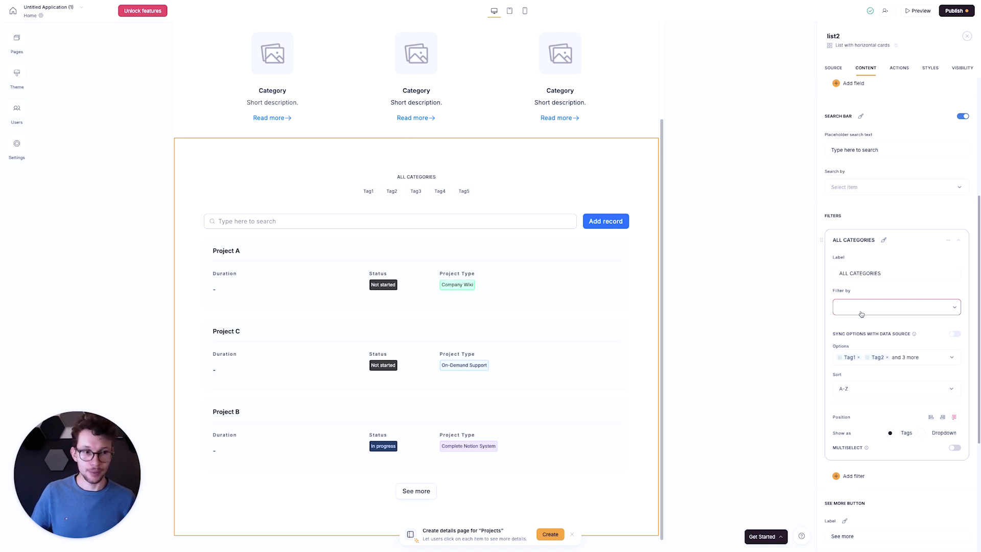
{"action": "mouse_move", "coordinate": [949, 337]}
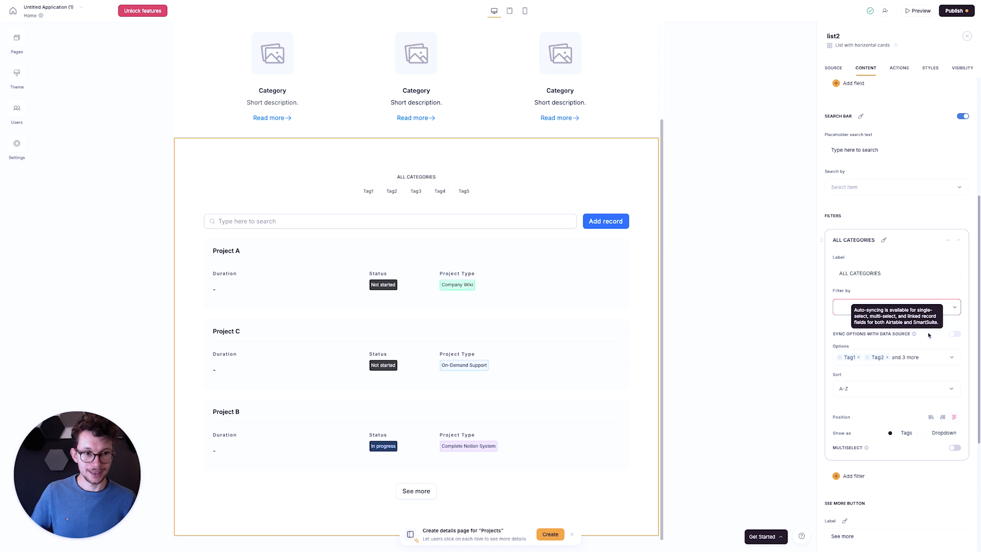
{"action": "left_click", "coordinate": [951, 309]}
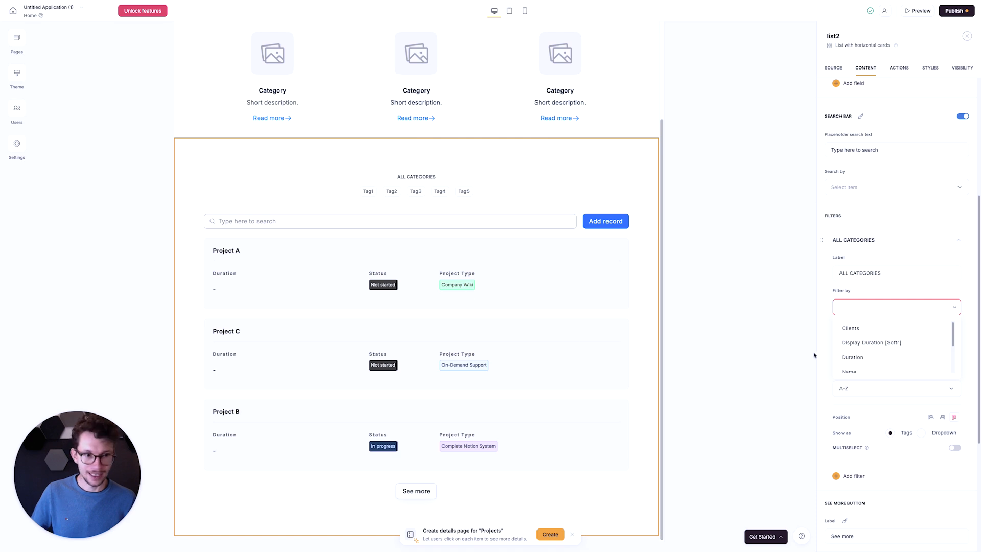
{"action": "scroll", "coordinate": [858, 358], "scroll_direction": "down", "scroll_amount": 3}
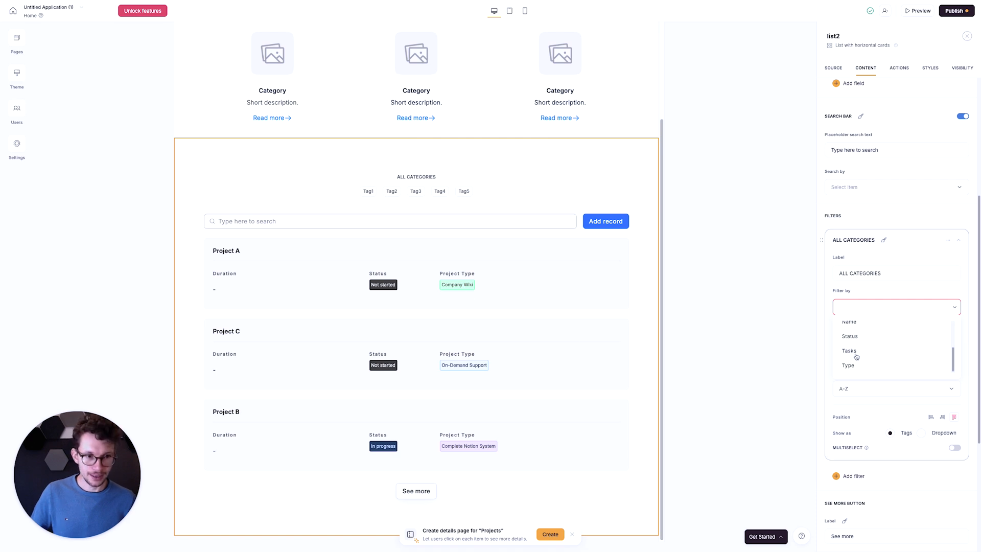
{"action": "left_click", "coordinate": [856, 365]}
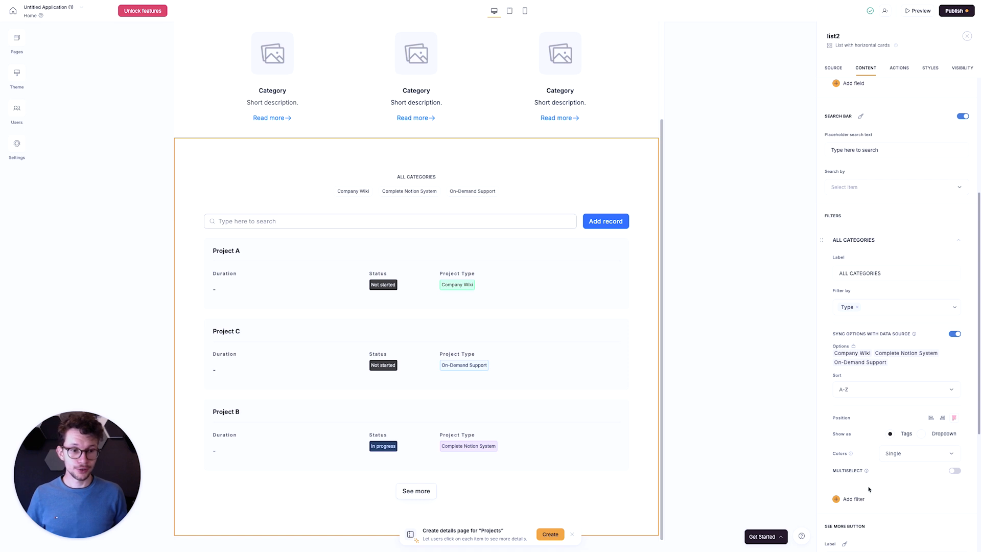
- Add a second filter to the project list and set it to filter by Status
{"action": "left_click", "coordinate": [854, 499]}
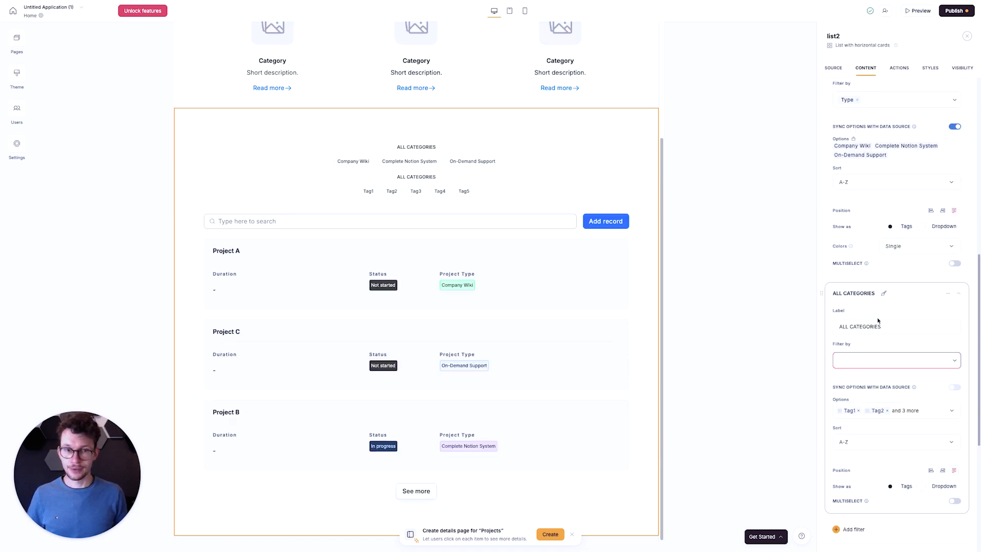
{"action": "left_click", "coordinate": [904, 358]}
{"action": "scroll", "coordinate": [864, 401], "scroll_direction": "down", "scroll_amount": 2}
{"action": "left_click", "coordinate": [850, 401]}
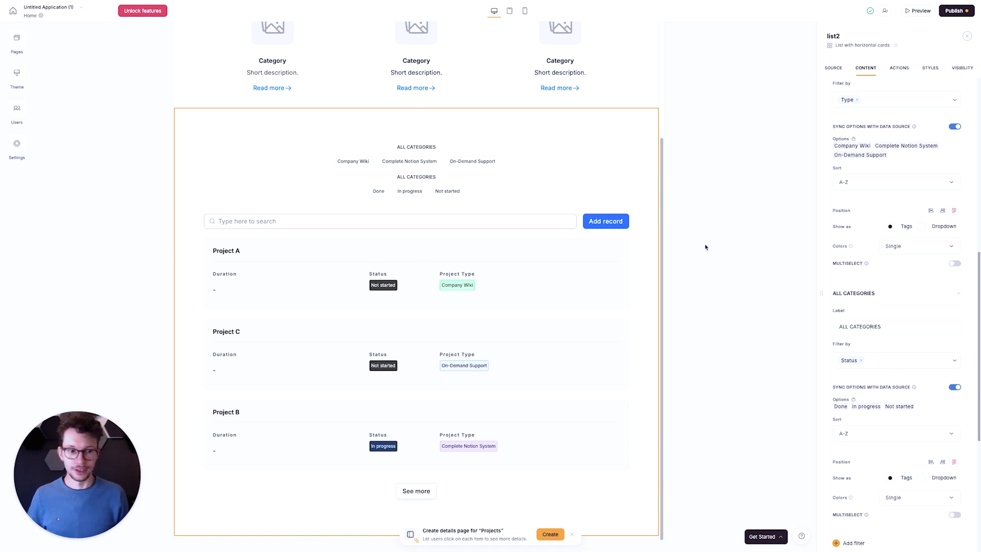
- Rename the label of the Type filter to by Project Type
{"action": "scroll", "coordinate": [921, 346], "scroll_direction": "up", "scroll_amount": 5}
{"action": "left_click", "coordinate": [889, 257]}
{"action": "key", "text": "super+a"}
{"action": "type", "text": "by PRoje"}
{"action": "key", "text": "BackSpace"}
{"action": "key", "text": "BackSpace"}
{"action": "key", "text": "BackSpace"}
{"action": "key", "text": "BackSpace"}
{"action": "type", "text": "roject Type"}
- Rename the label of the Status filter to by Status
{"action": "scroll", "coordinate": [879, 464], "scroll_direction": "down", "scroll_amount": 2}
{"action": "left_click", "coordinate": [878, 465]}
{"action": "key", "text": "super+a"}
{"action": "type", "text": "by Status"}
{"action": "scroll", "coordinate": [867, 394], "scroll_direction": "down", "scroll_amount": 1}
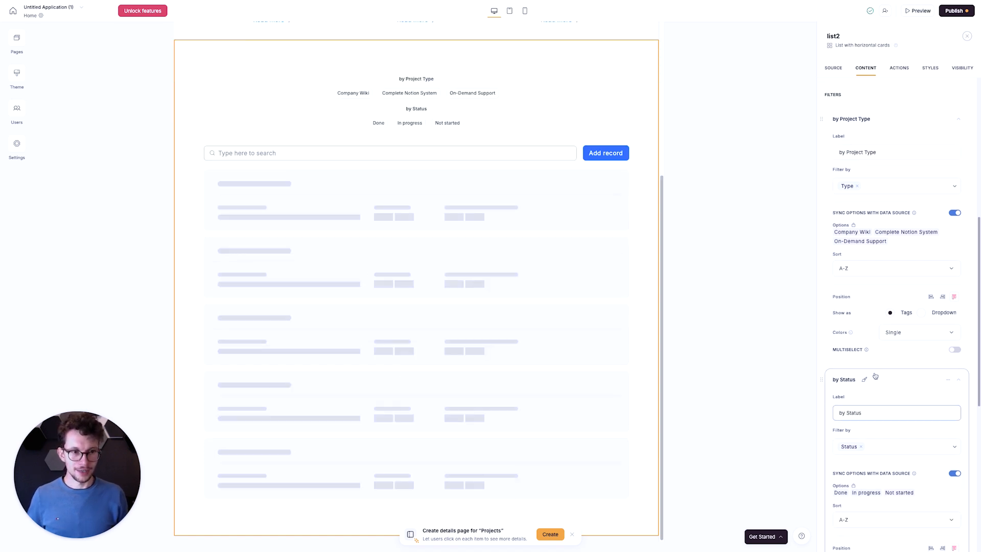
{"action": "scroll", "coordinate": [878, 388], "scroll_direction": "down", "scroll_amount": 2}
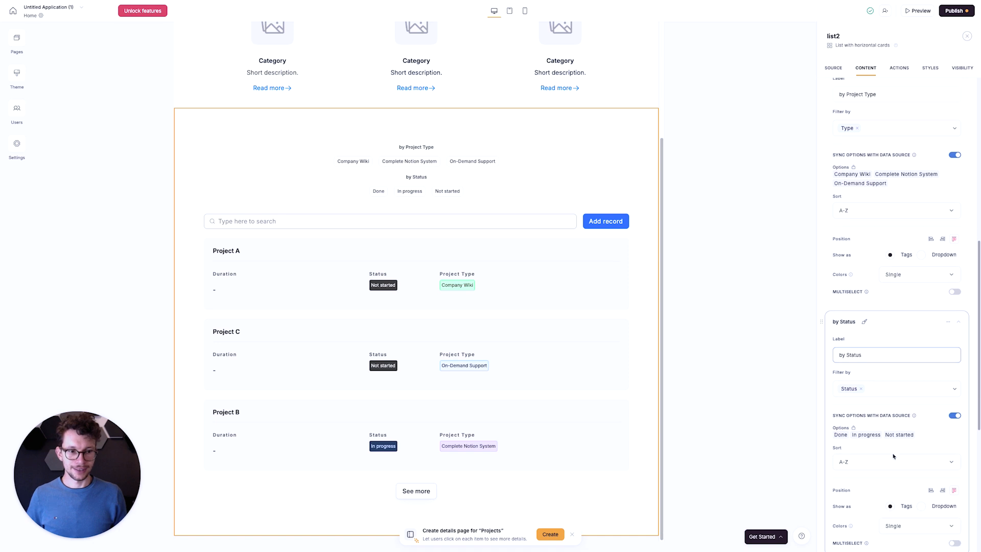
{"action": "scroll", "coordinate": [899, 394], "scroll_direction": "down", "scroll_amount": 3}
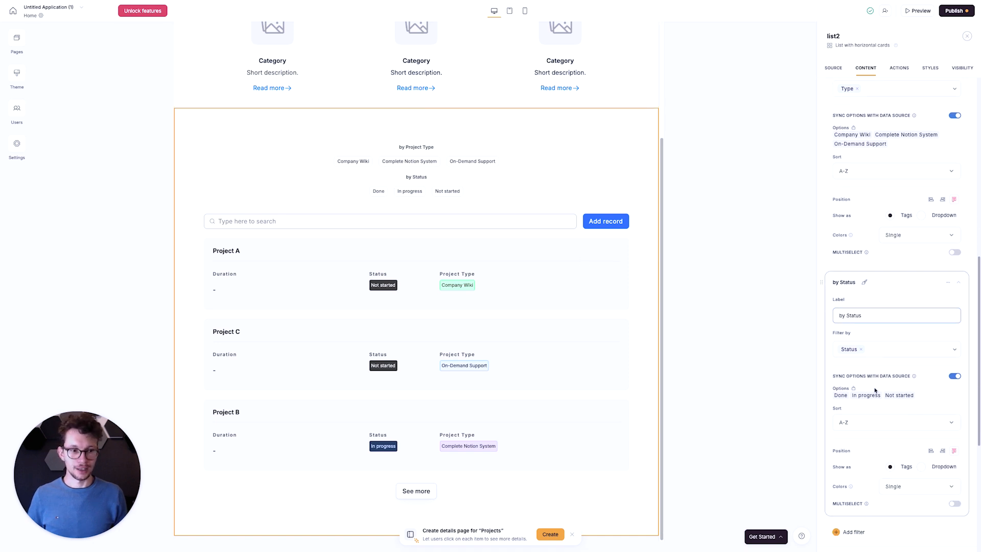
- Show the by Status filter as a dropdown beside the search bar and open the project list's action settings
{"action": "left_click", "coordinate": [921, 391]}
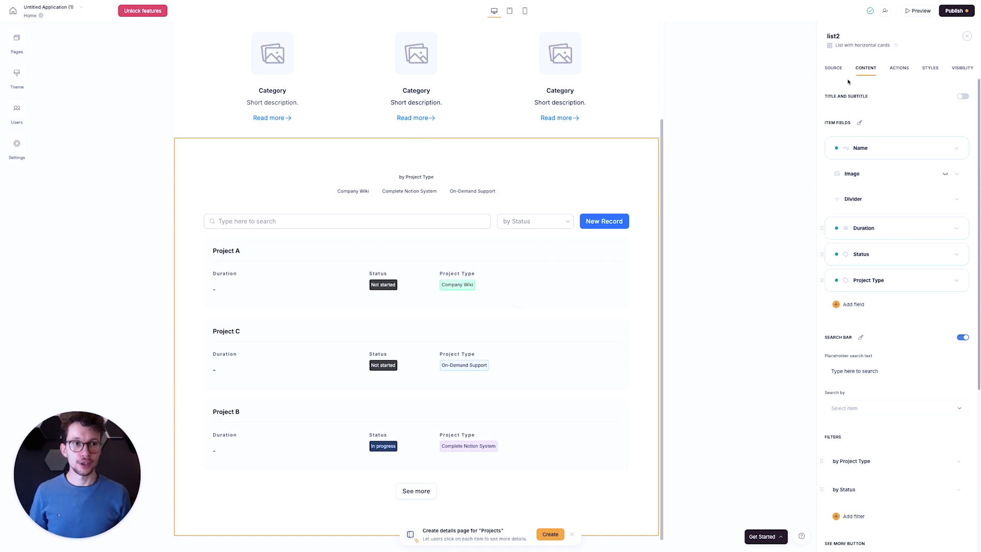
{"action": "left_click", "coordinate": [897, 68]}
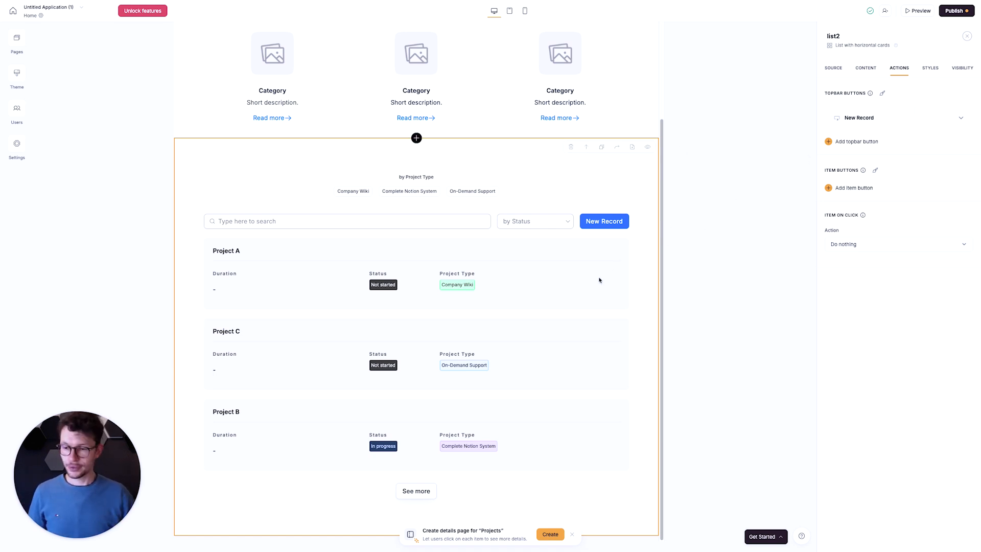
- Switch to Notion and add a text property named Client Comment to the Projects database
{"action": "key", "text": "ctrl+Left"}
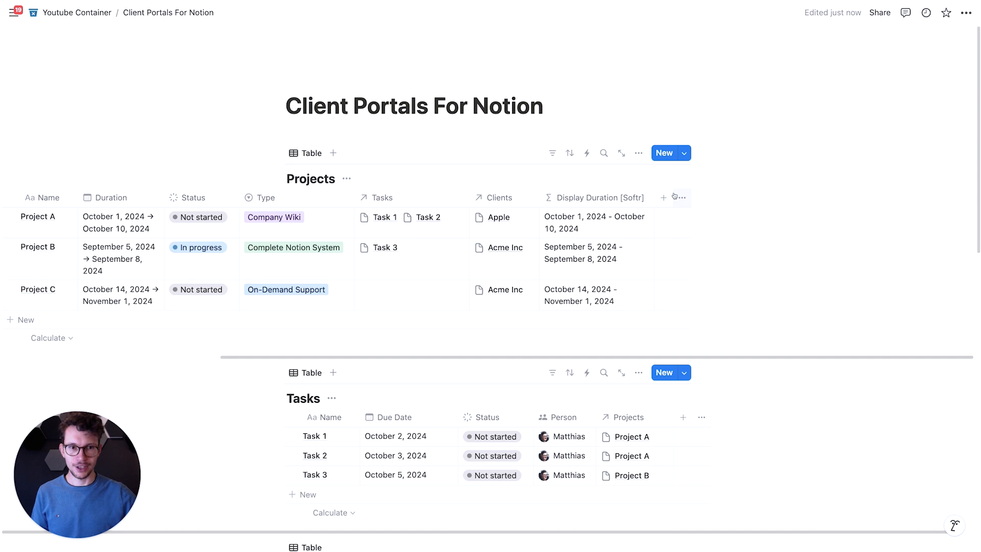
{"action": "left_click", "coordinate": [665, 198]}
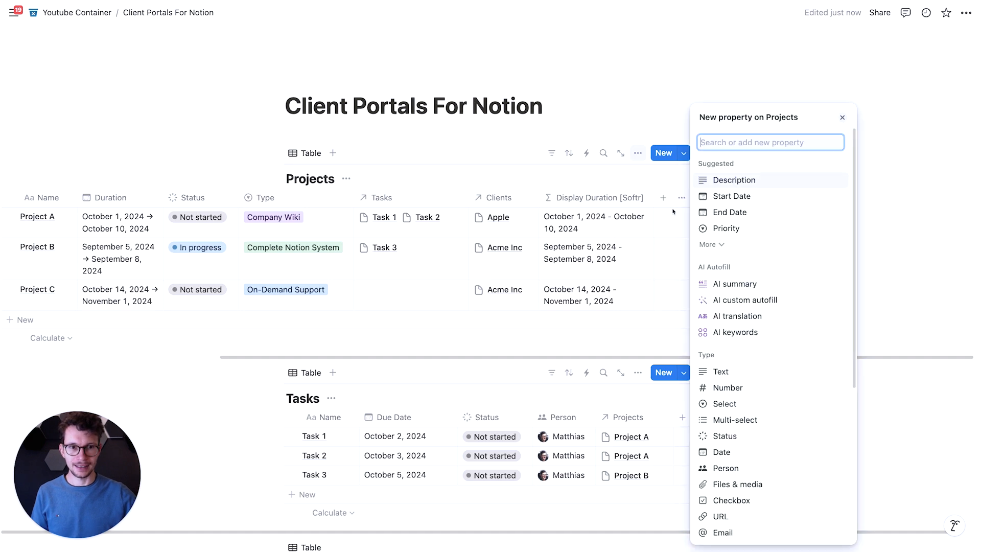
{"action": "left_click", "coordinate": [717, 183]}
{"action": "type", "text": "Client Comment"}
{"action": "key", "text": "Return"}
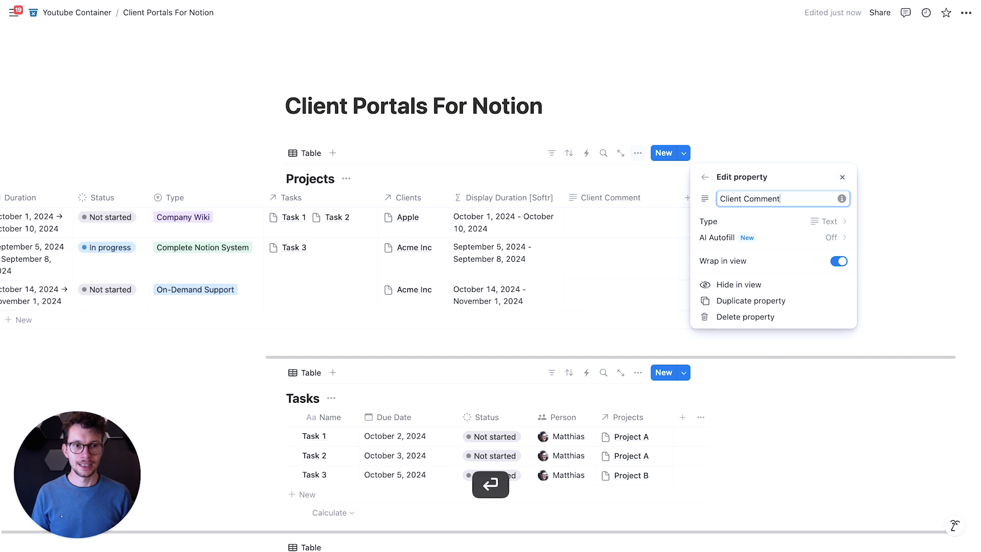
{"action": "left_click", "coordinate": [618, 127]}
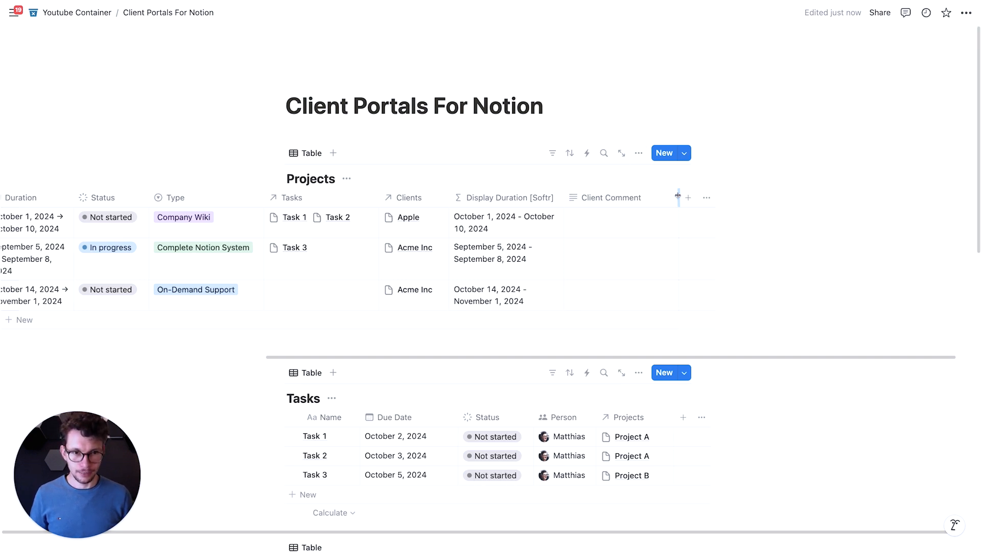
- Check which Status options are available for Project A in the Projects table
{"action": "scroll", "coordinate": [536, 240], "scroll_direction": "left", "scroll_amount": 7}
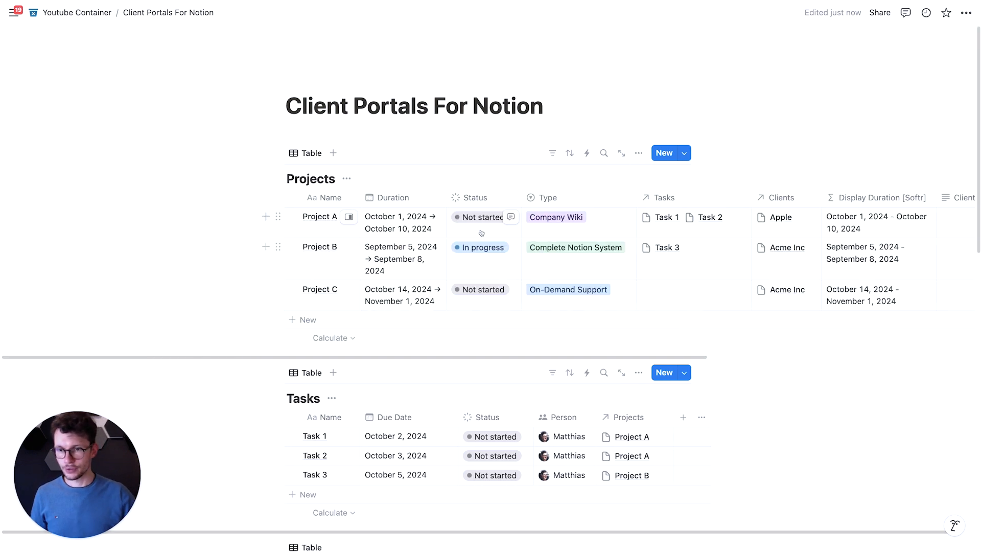
{"action": "left_click", "coordinate": [486, 228]}
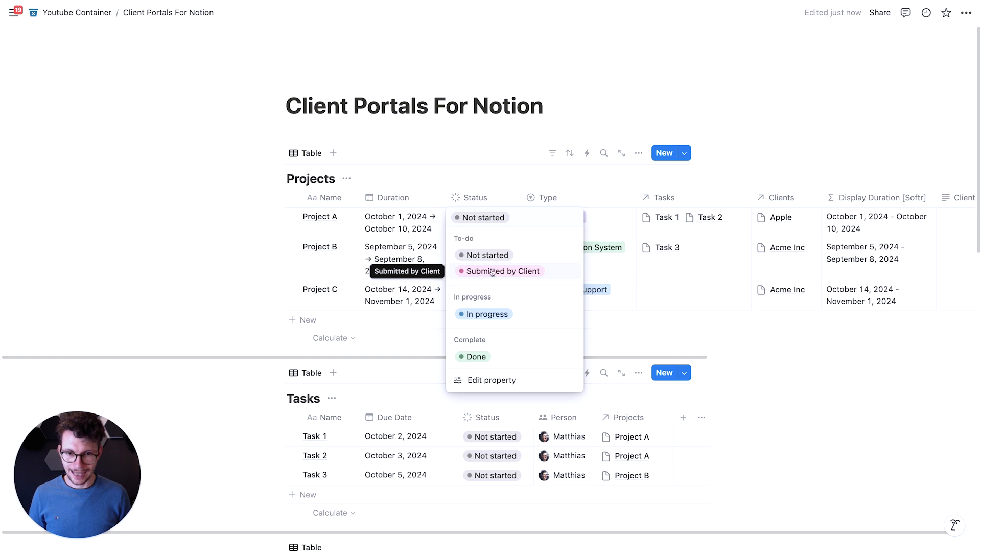
{"action": "left_click", "coordinate": [454, 128]}
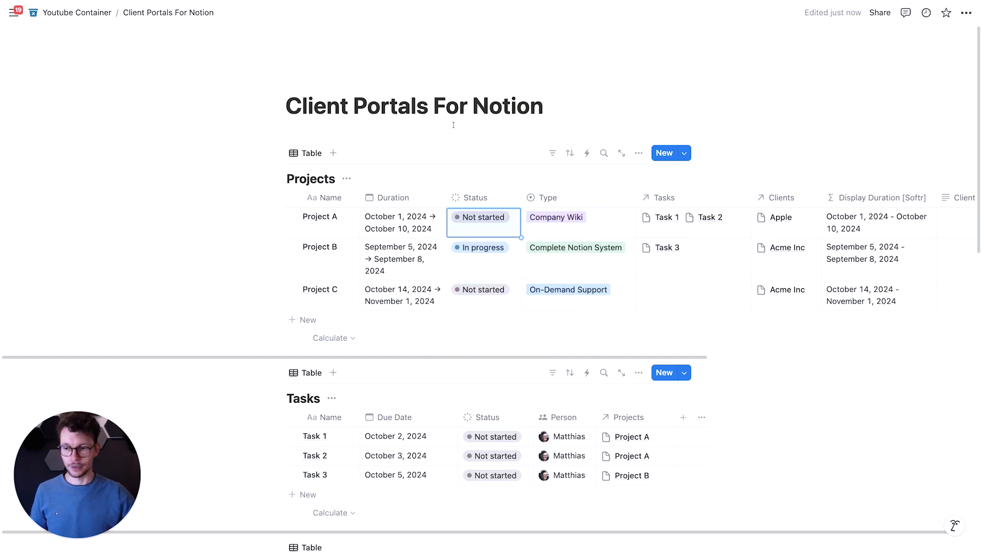
- Switch back to Softr and refresh the Notion database in the project list's data source
{"action": "key", "text": "ctrl+Right"}
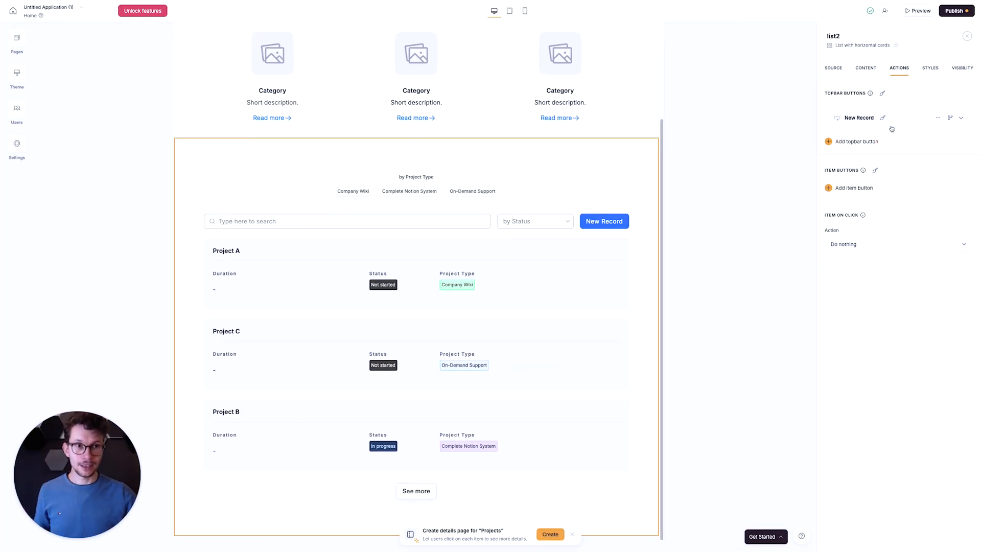
{"action": "left_click", "coordinate": [833, 69]}
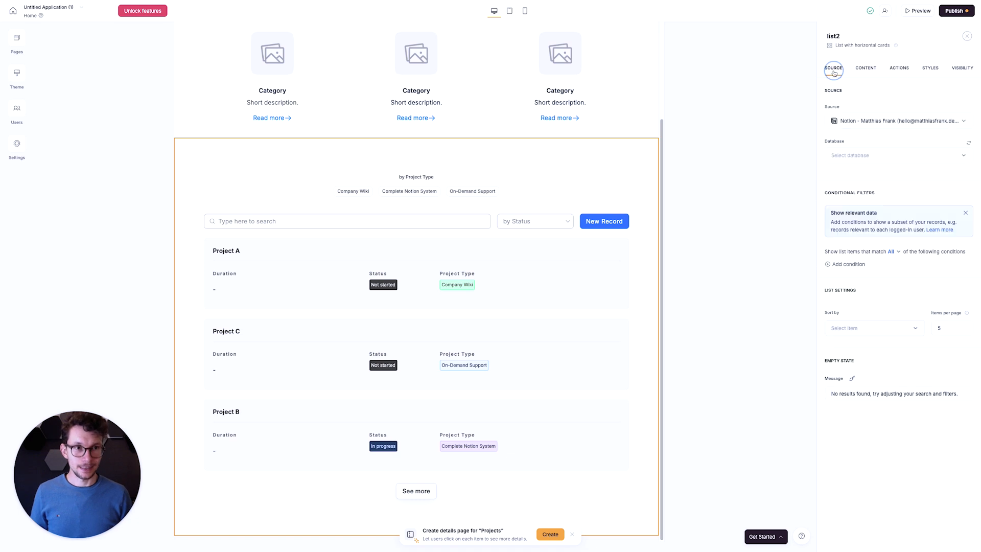
{"action": "left_click", "coordinate": [968, 143]}
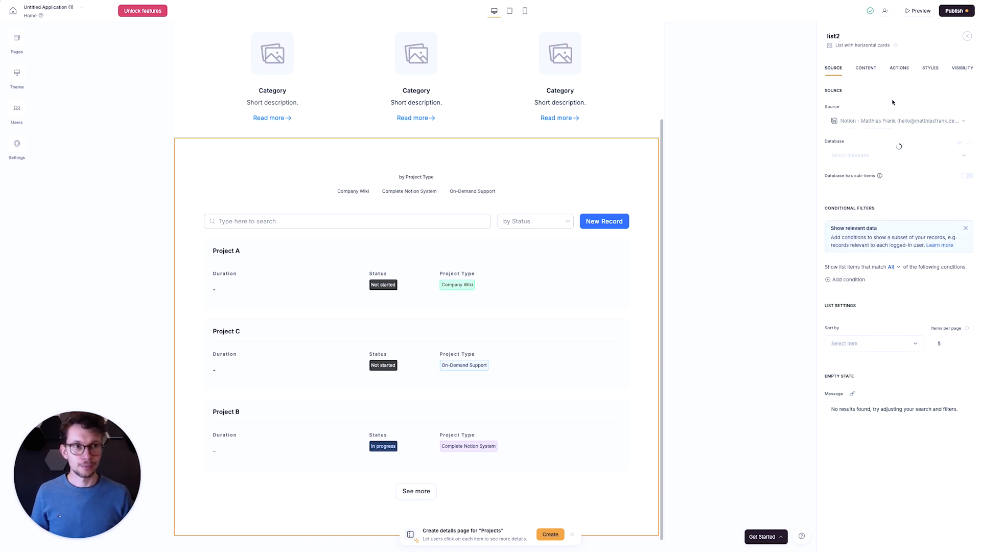
- Rename the project list's New Record button as Submit Project Request
{"action": "left_click", "coordinate": [899, 68]}
{"action": "left_click", "coordinate": [960, 118]}
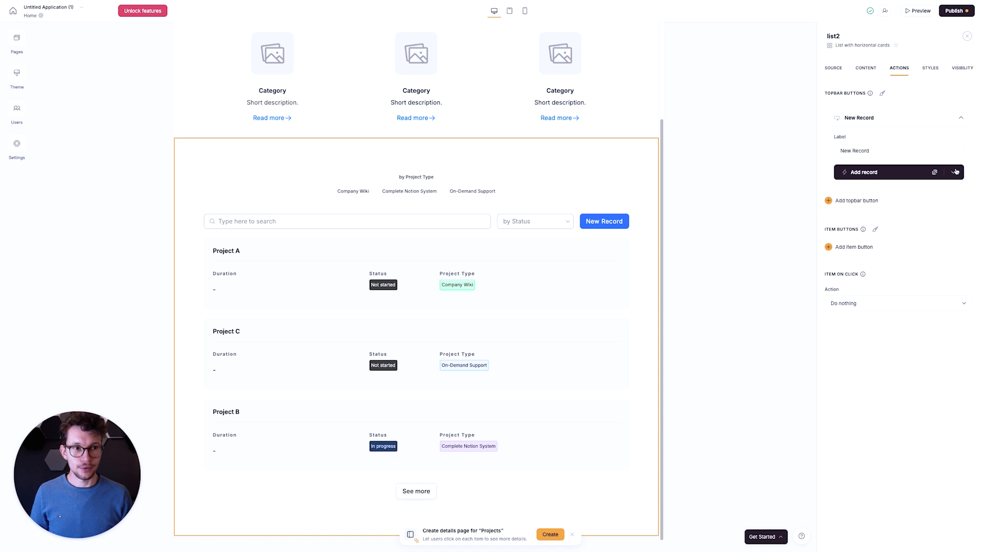
{"action": "left_click", "coordinate": [904, 151]}
{"action": "key", "text": "super+a"}
{"action": "type", "text": "Submit Project Request"}
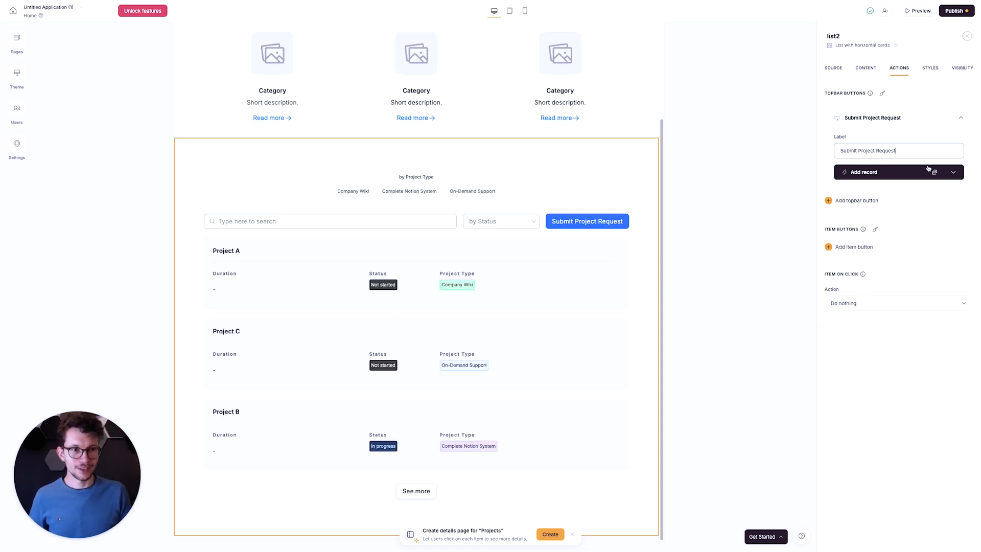
- Map the first text field of the button's Add record form to the Name property
{"action": "left_click", "coordinate": [951, 176]}
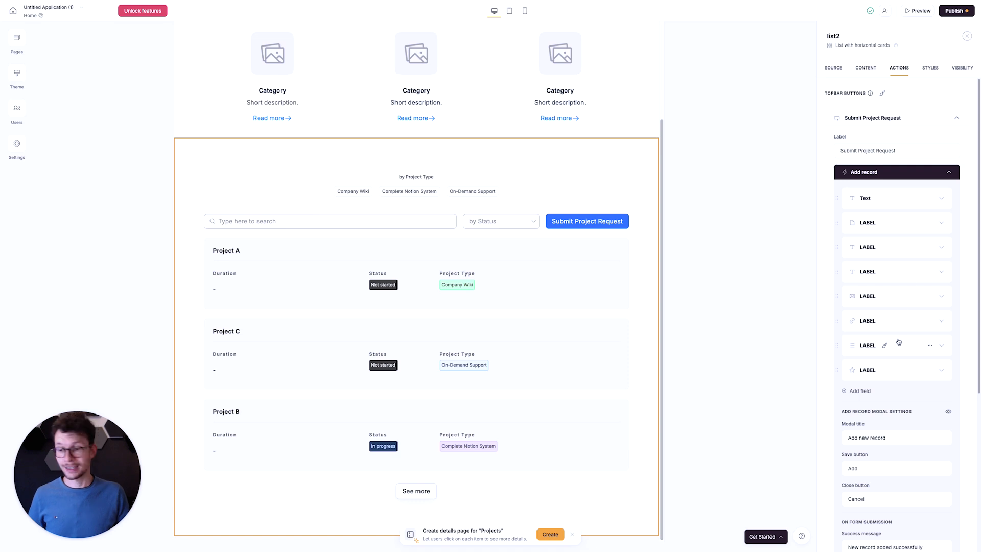
{"action": "left_click", "coordinate": [942, 199]}
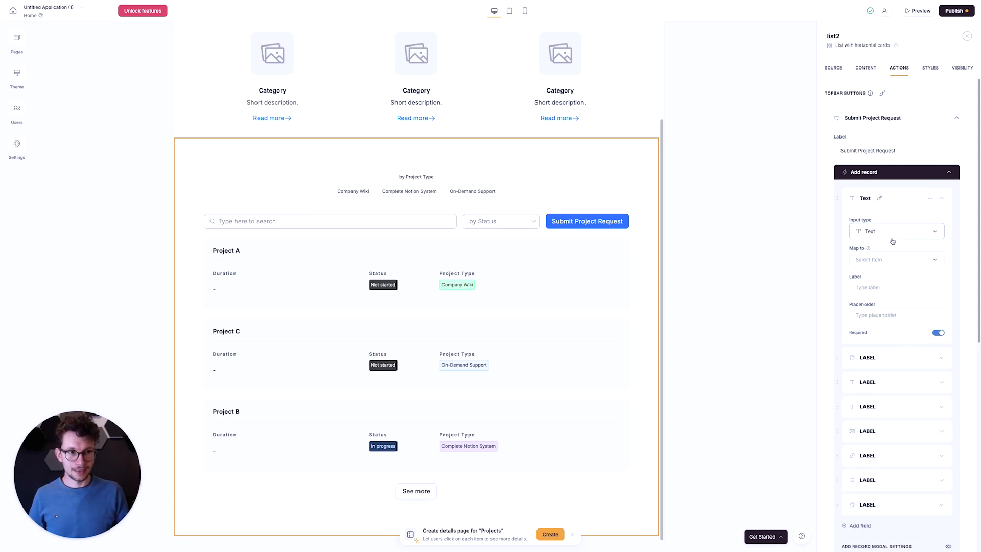
{"action": "left_click", "coordinate": [877, 231]}
{"action": "left_click", "coordinate": [885, 221]}
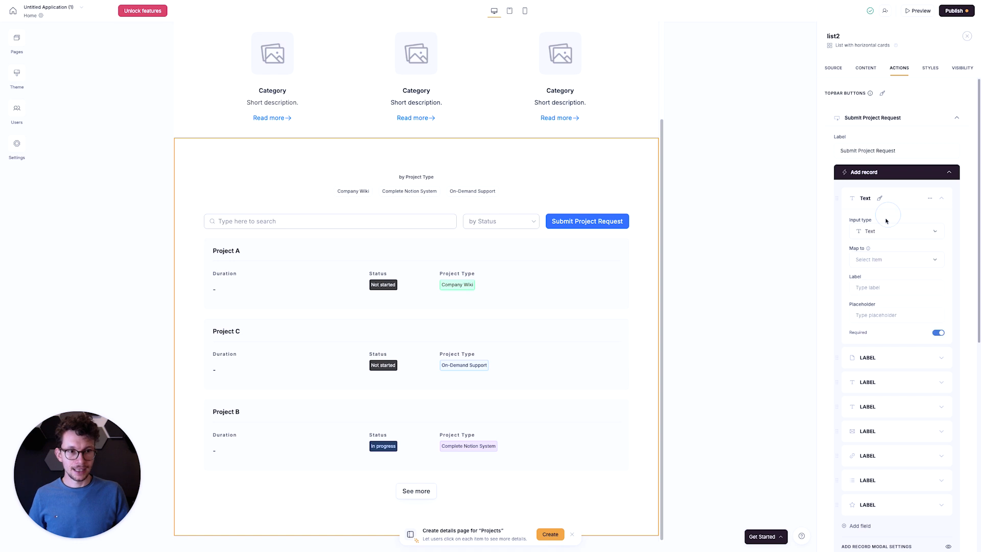
{"action": "left_click", "coordinate": [898, 259]}
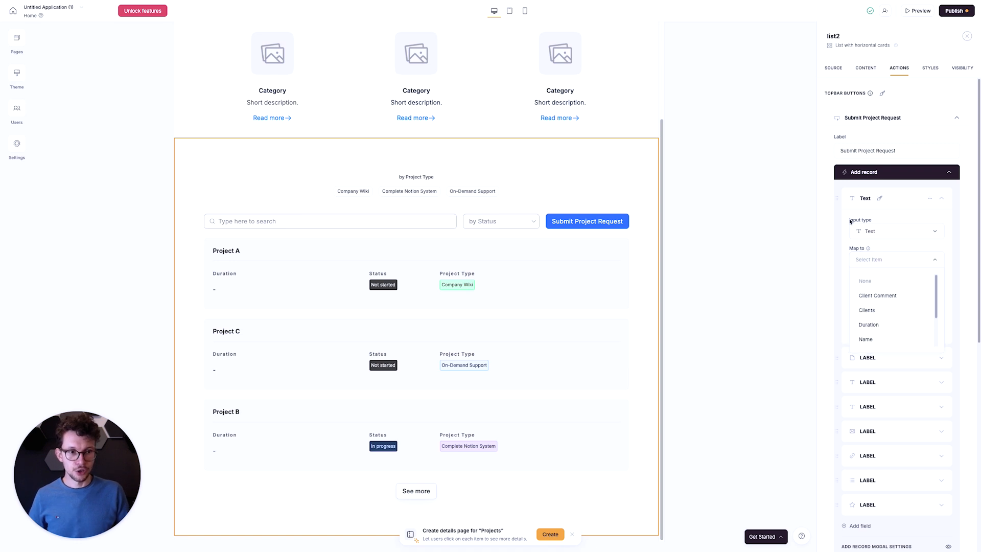
{"action": "left_click", "coordinate": [869, 340]}
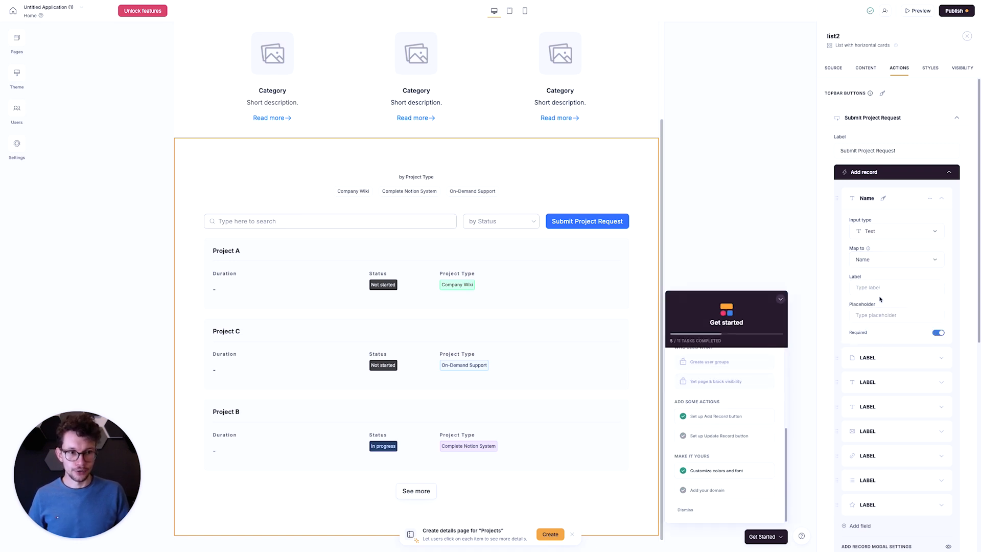
- Set the label of the form's Name field to Requested Project
{"action": "left_click", "coordinate": [892, 287]}
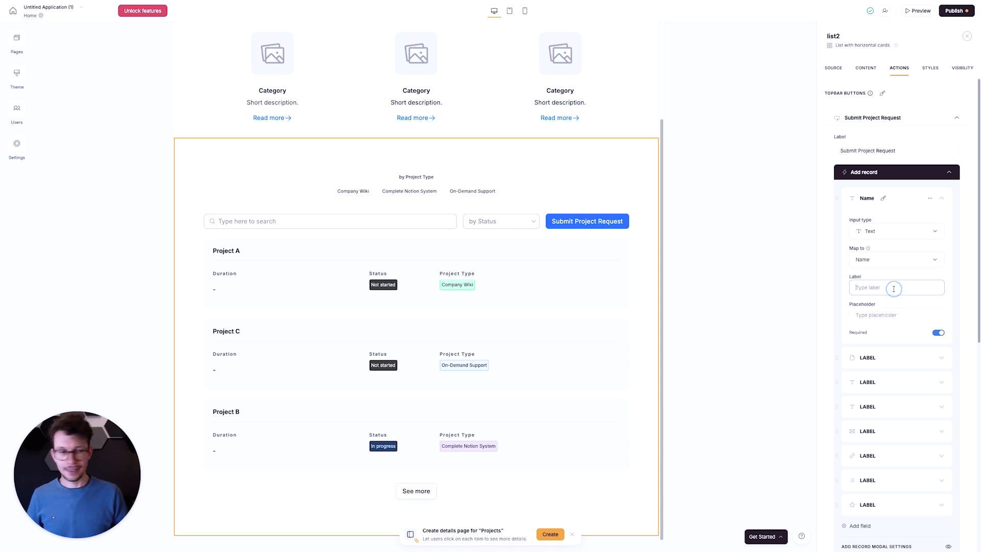
{"action": "type", "text": "Project"}
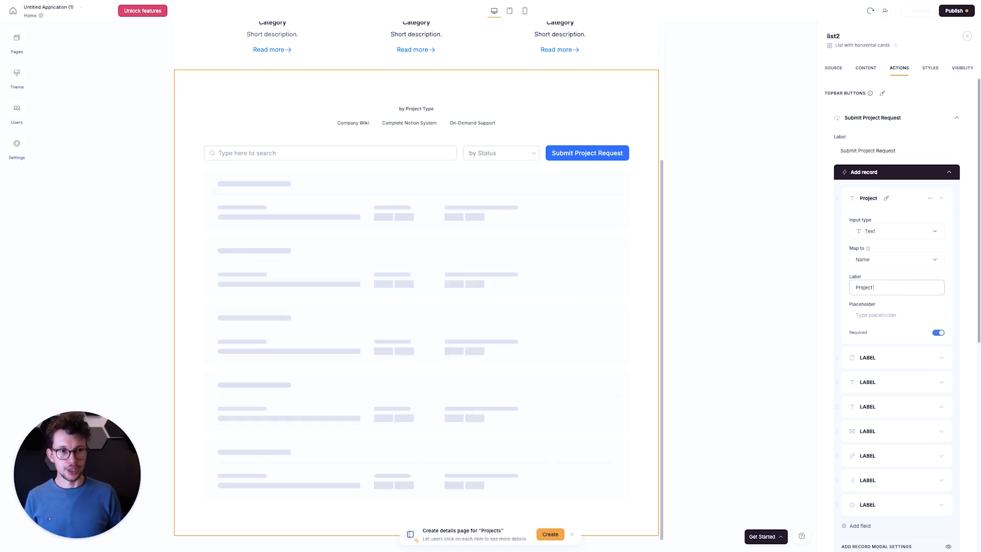
{"action": "key", "text": "super+a"}
{"action": "type", "text": "Requested Project"}
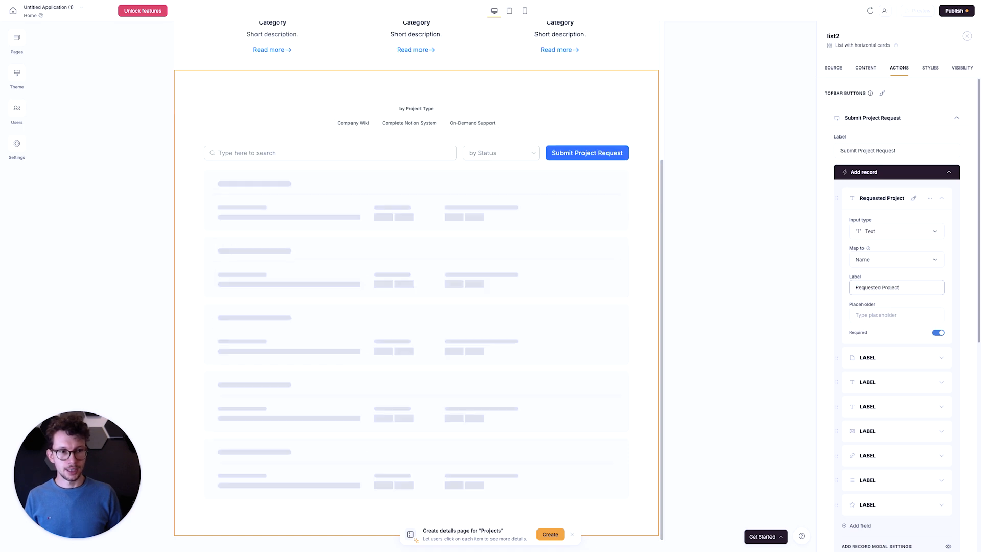
- Give the Requested Project field the placeholder "What do you want from us?"
{"action": "key", "text": "Tab"}
{"action": "type", "text": "What "}
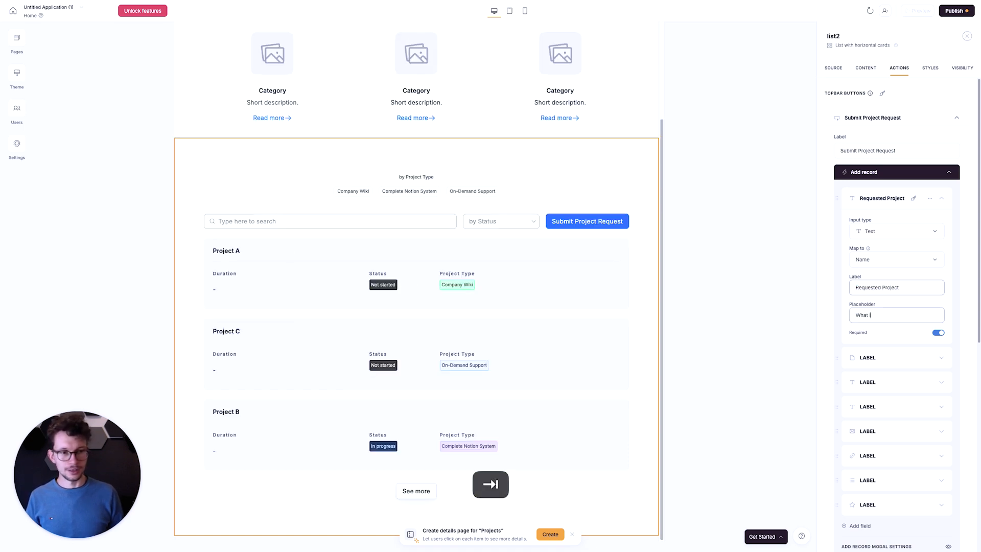
{"action": "type", "text": "do you w"}
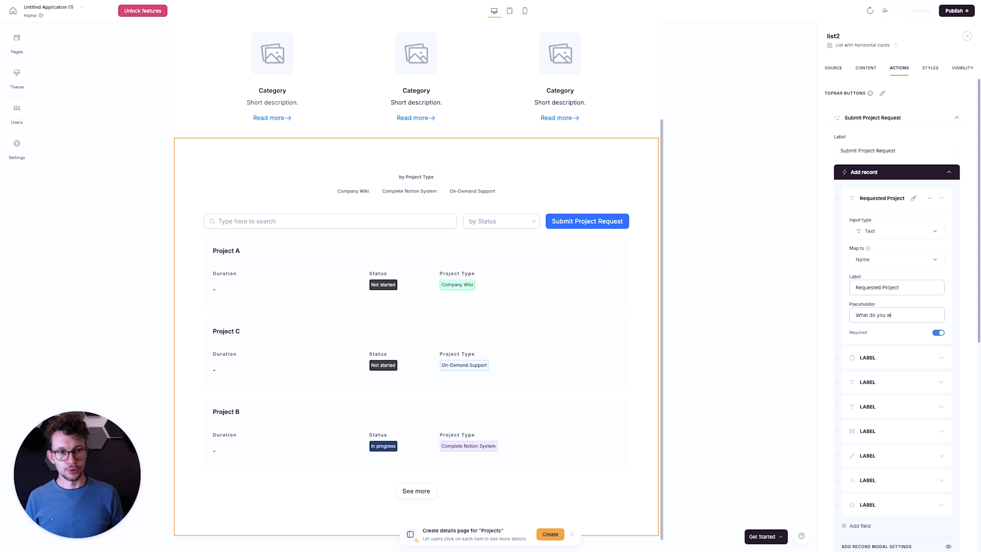
{"action": "type", "text": "ant from us?"}
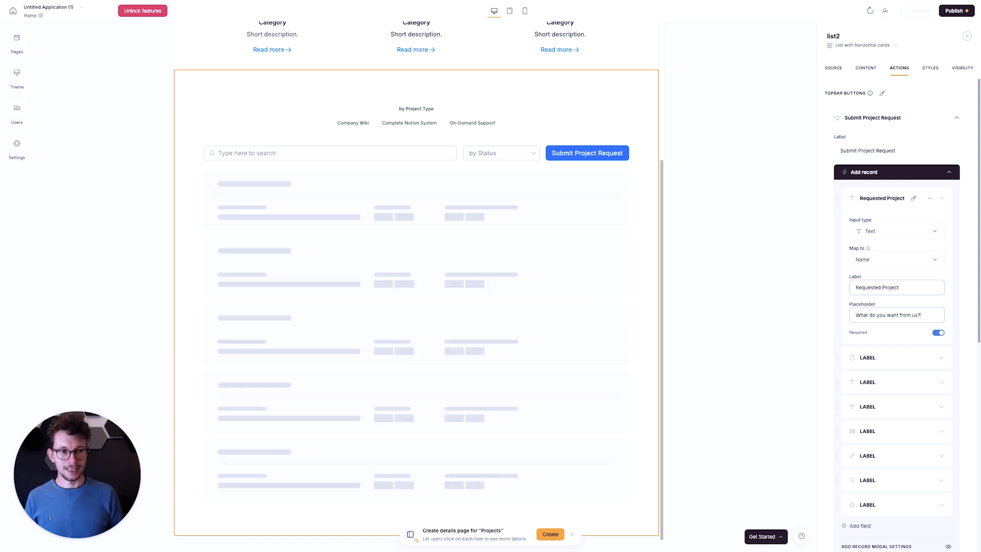
- Delete the last six default LABEL fields from the Add record form, keeping Requested Project and the file field
{"action": "scroll", "coordinate": [911, 370], "scroll_direction": "down", "scroll_amount": 2}
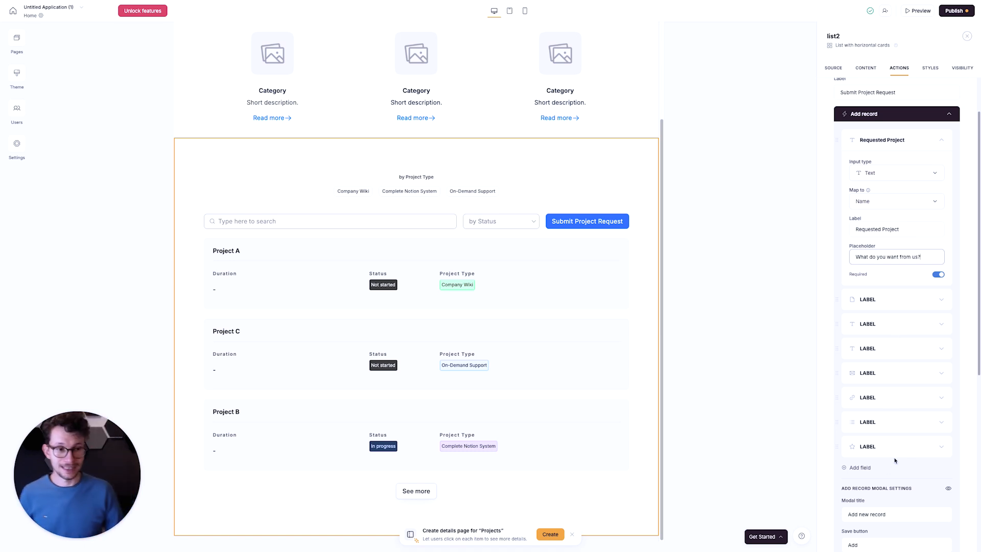
{"action": "left_click", "coordinate": [930, 446]}
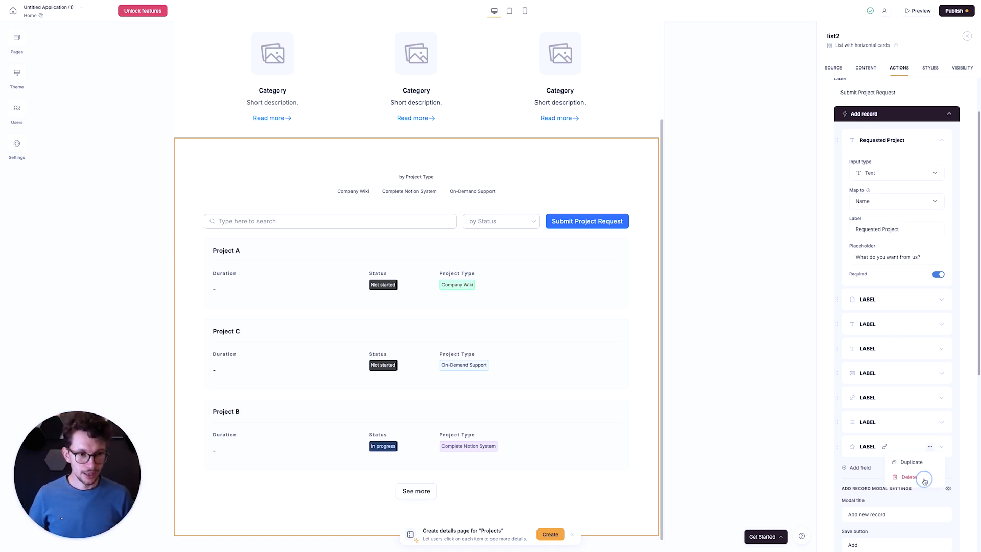
{"action": "left_click", "coordinate": [924, 477]}
{"action": "left_click", "coordinate": [930, 422]}
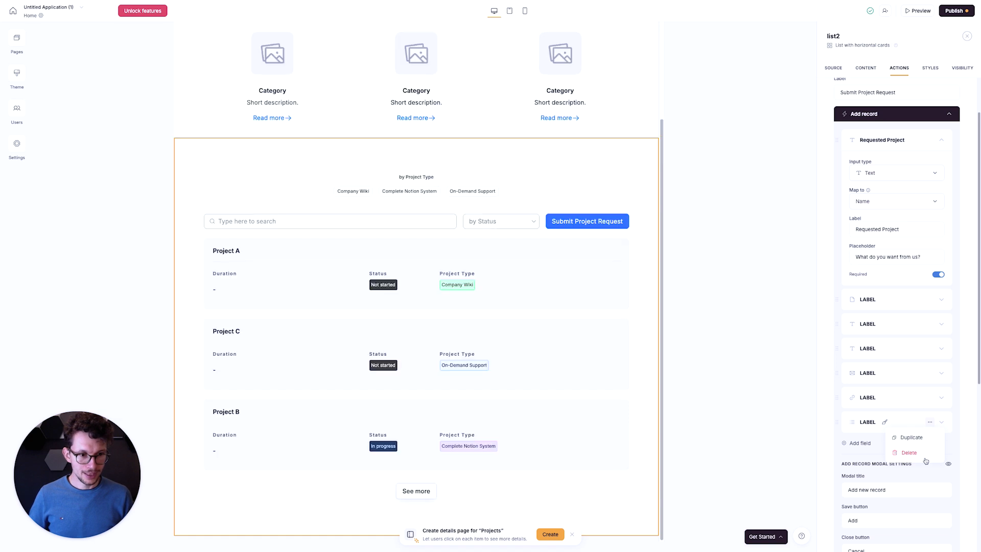
{"action": "left_click", "coordinate": [925, 453]}
{"action": "left_click", "coordinate": [930, 397]}
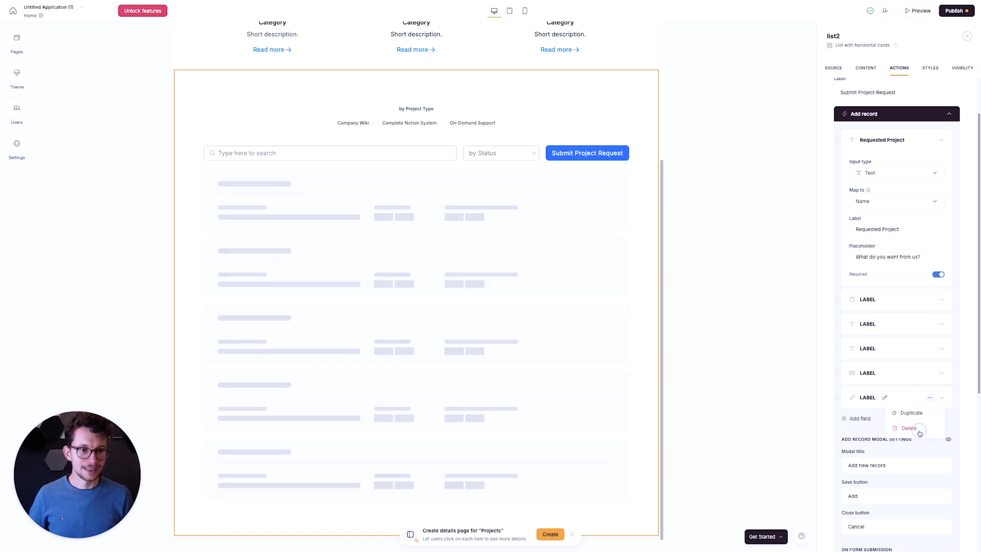
{"action": "left_click", "coordinate": [919, 433]}
{"action": "left_click", "coordinate": [930, 372]}
{"action": "left_click", "coordinate": [920, 406]}
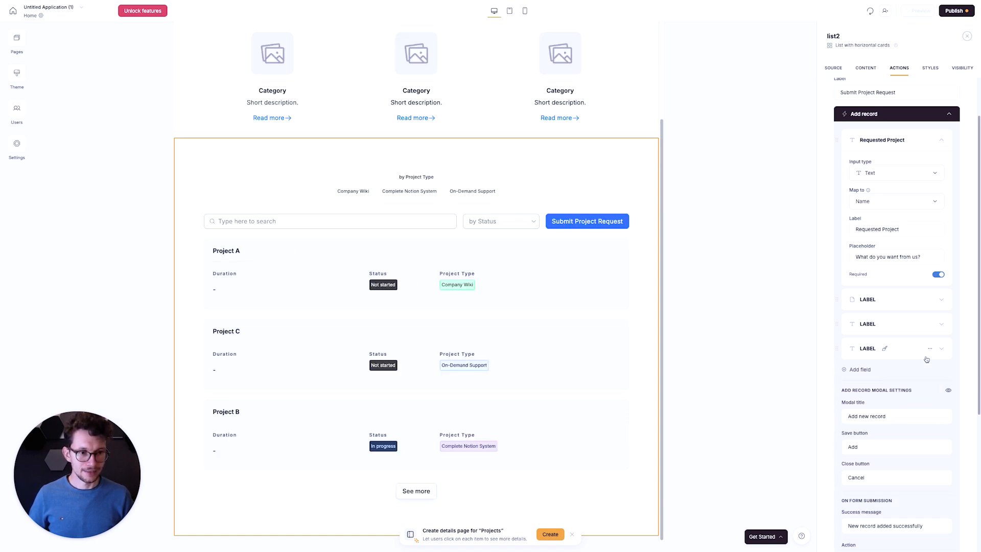
{"action": "left_click", "coordinate": [930, 348]}
{"action": "left_click", "coordinate": [920, 378]}
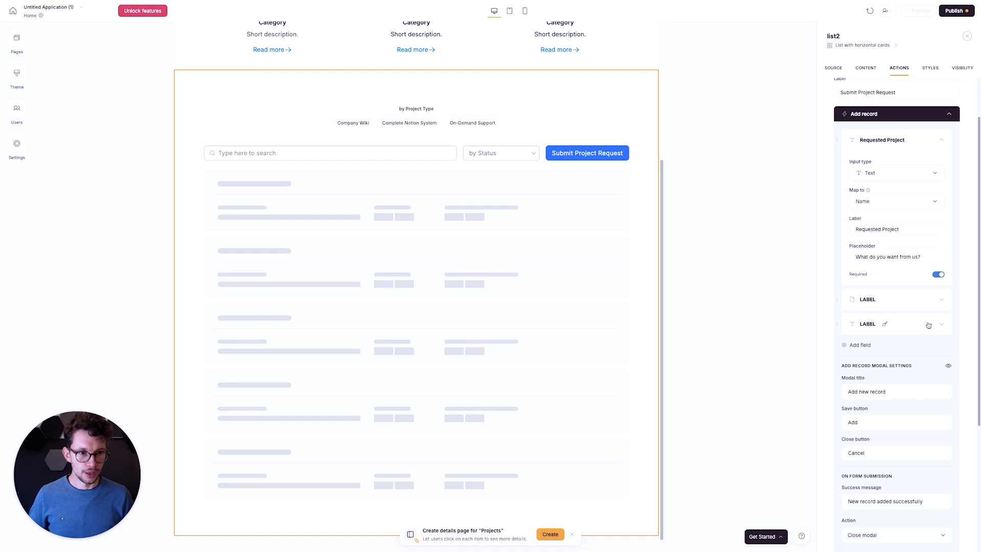
{"action": "left_click", "coordinate": [929, 324]}
{"action": "left_click", "coordinate": [915, 354]}
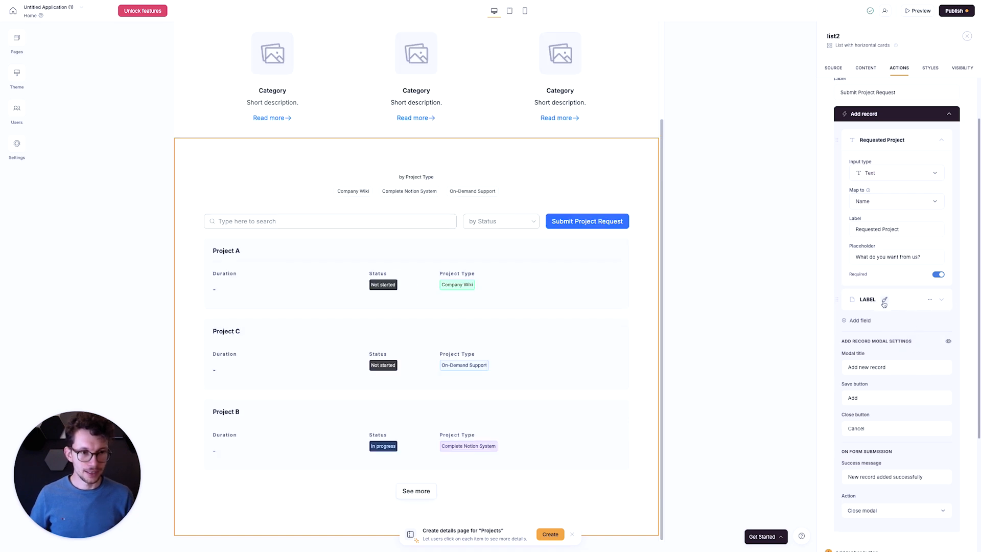
- Change the remaining LABEL field's input type to Long text and map it to Client Comment
{"action": "left_click", "coordinate": [935, 304]}
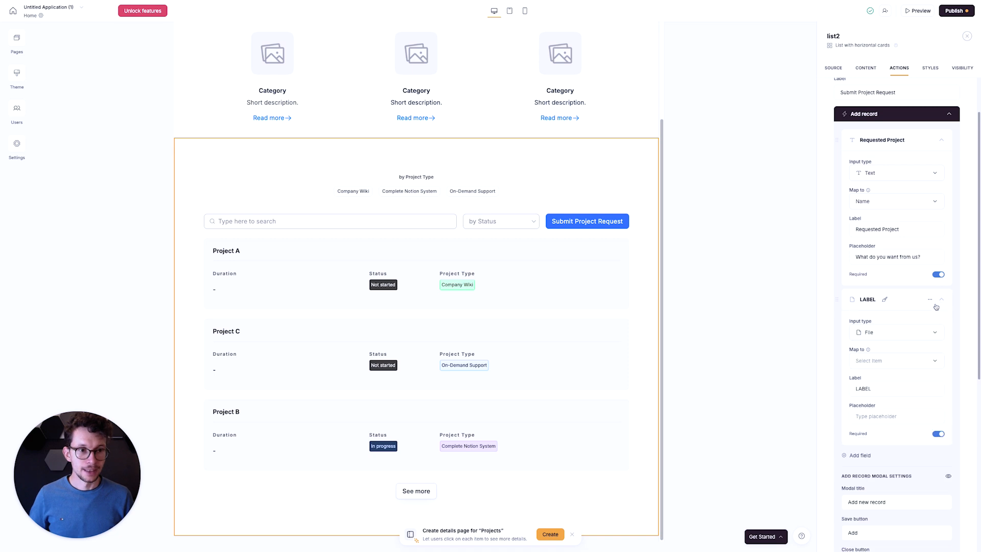
{"action": "left_click", "coordinate": [892, 333]}
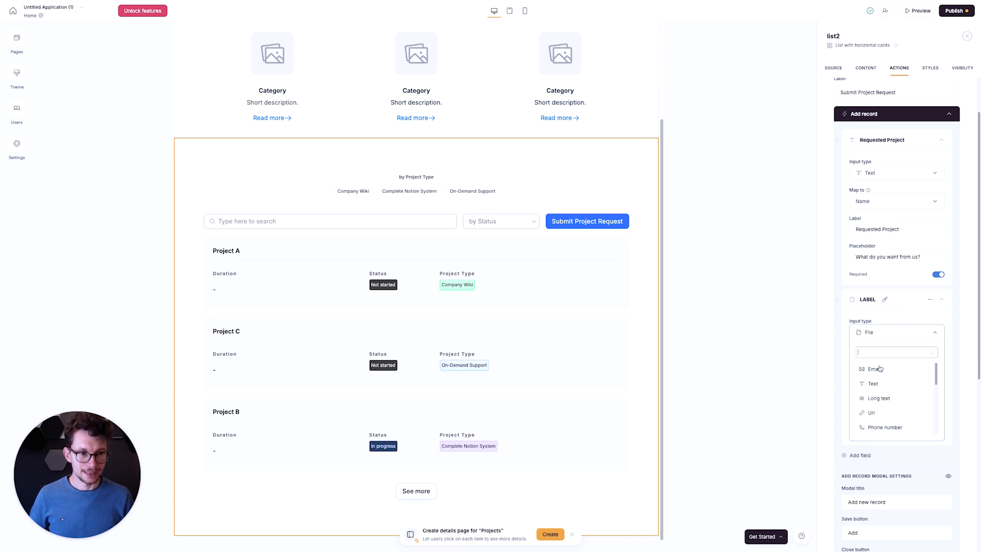
{"action": "left_click", "coordinate": [885, 398]}
{"action": "left_click", "coordinate": [893, 361]}
{"action": "left_click", "coordinate": [886, 394]}
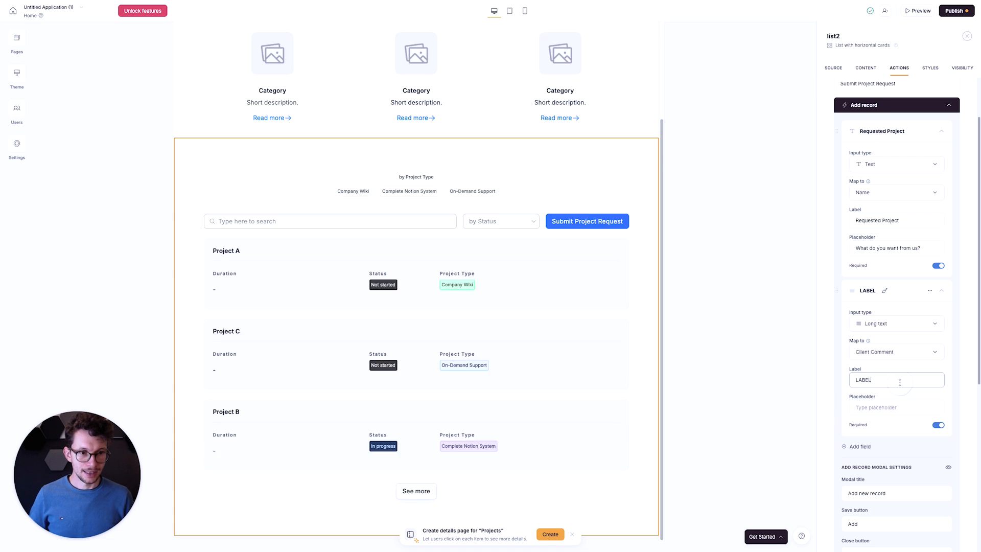
- Label the Client Comment field "Describe your request" and give it the placeholder "What can we help you with"
{"action": "key", "text": "super+a"}
{"action": "type", "text": "Clien"}
{"action": "key", "text": "super+a"}
{"action": "type", "text": "Describe your "}
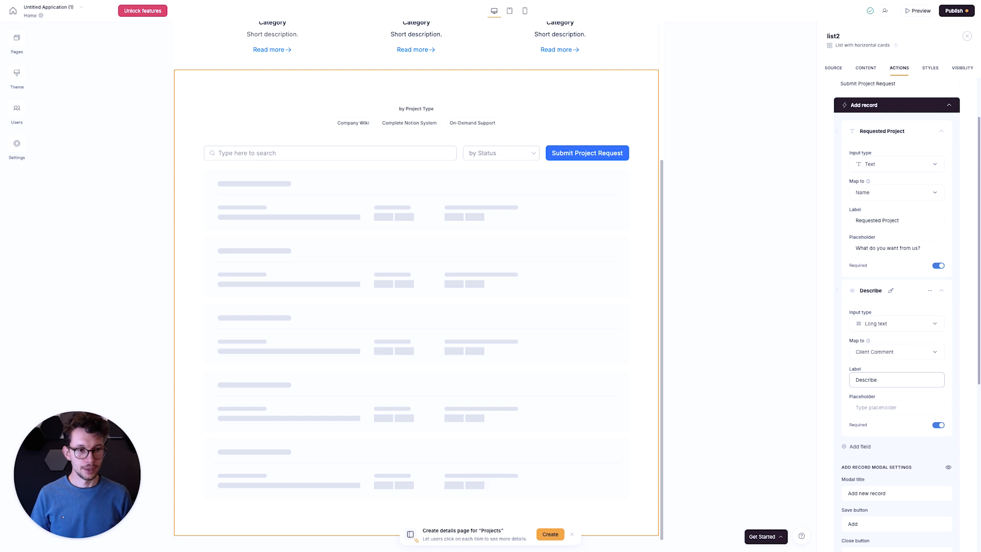
{"action": "type", "text": "request"}
{"action": "key", "text": "Tab"}
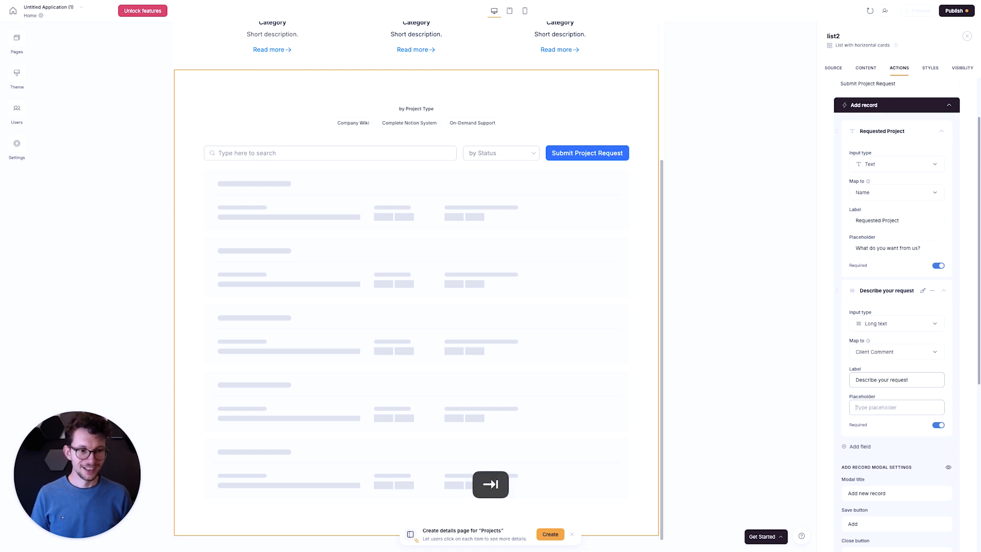
{"action": "type", "text": "What can we hel"}
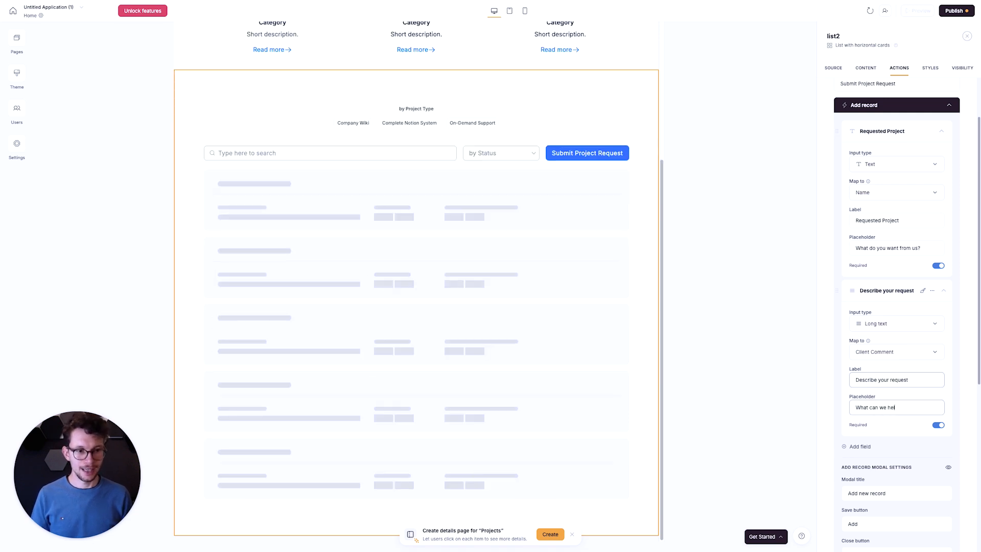
{"action": "type", "text": "p you with"}
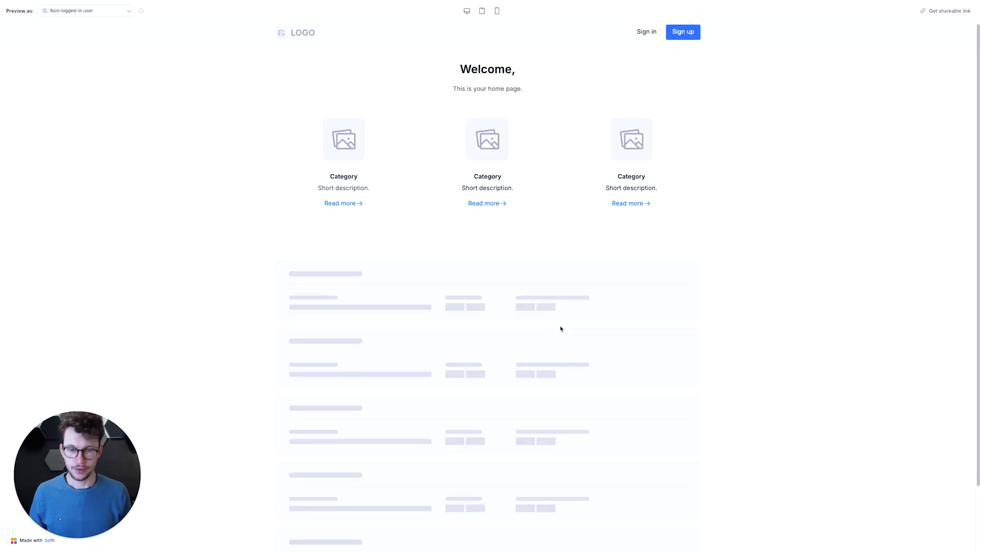
- Check the Submit Project Request form's title and two fields in the app preview, and close the preview without submitting
{"action": "scroll", "coordinate": [656, 297], "scroll_direction": "down", "scroll_amount": 1}
{"action": "left_click", "coordinate": [653, 299]}
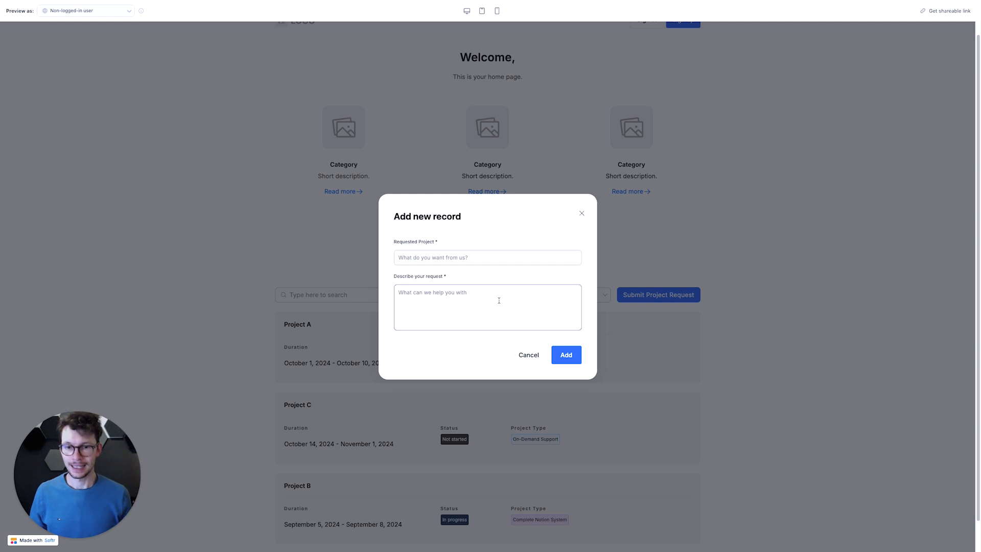
{"action": "left_click", "coordinate": [462, 257]}
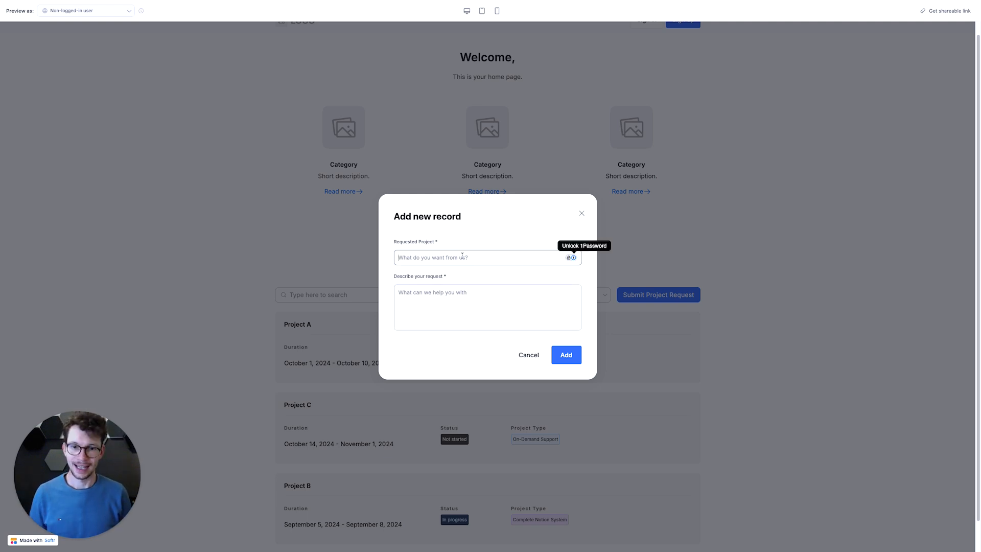
{"action": "left_click", "coordinate": [454, 308]}
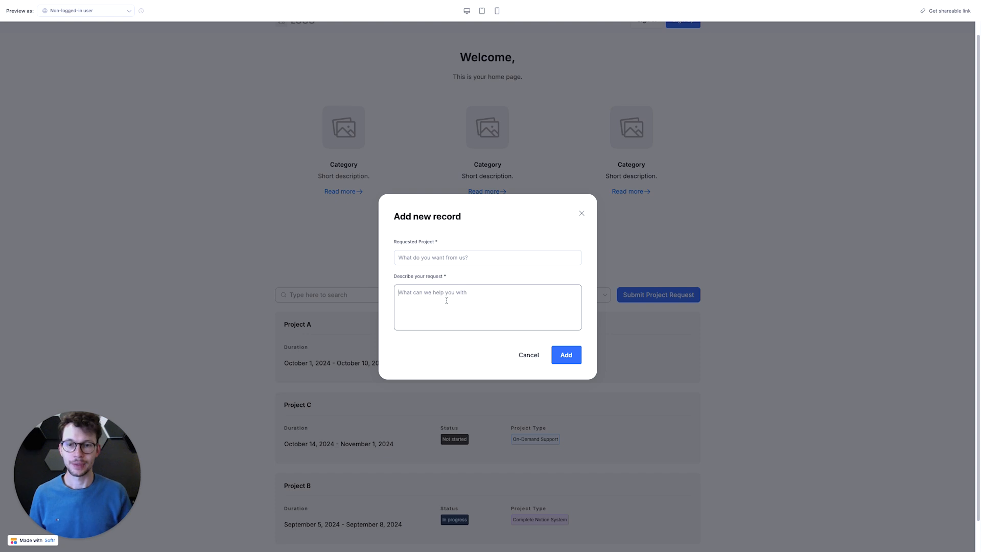
{"action": "left_click_drag", "start_coordinate": [392, 218], "coordinate": [466, 219]}
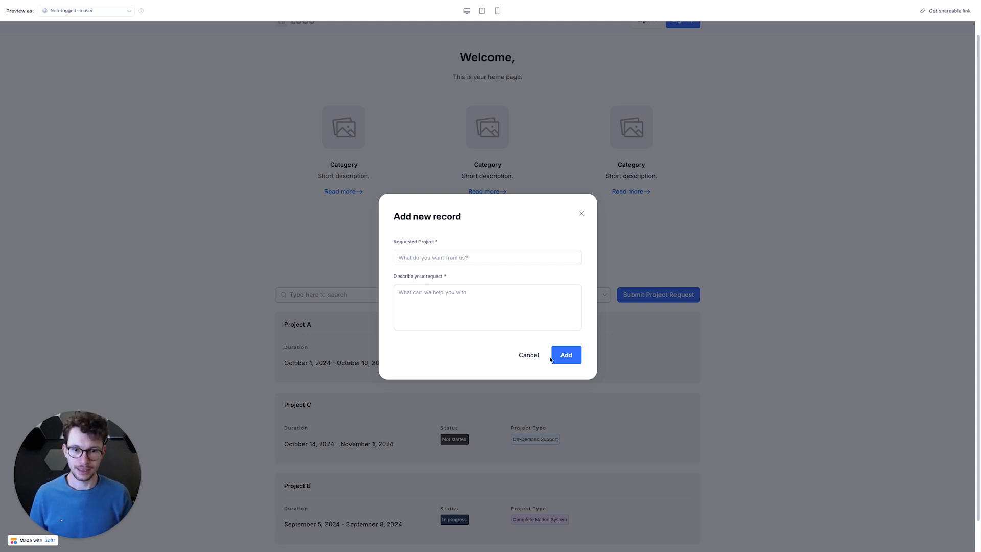
{"action": "left_click", "coordinate": [581, 213]}
{"action": "left_click", "coordinate": [346, 205]}
{"action": "key", "text": "super+w"}
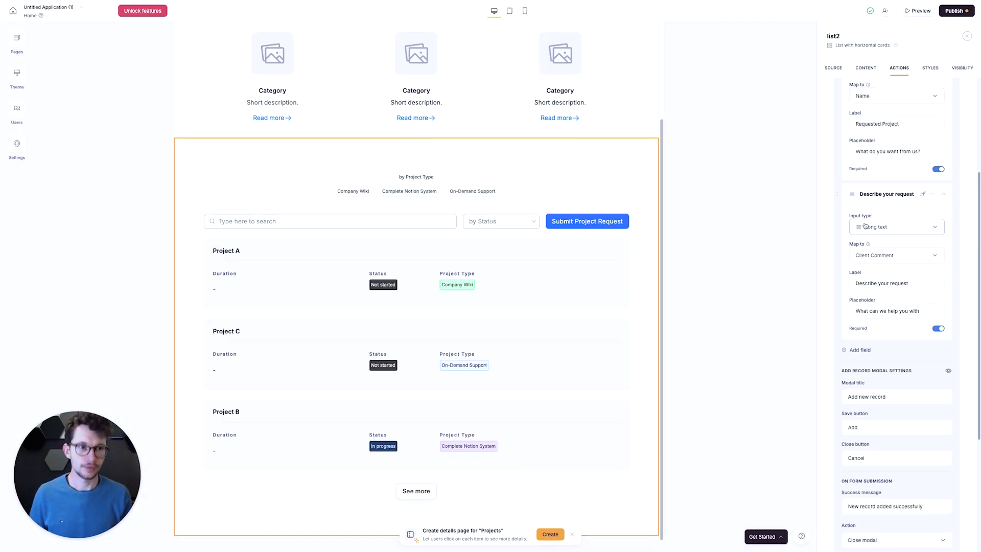
- Set the Add record modal's title to "Submit New Project Request" and its save button text to "Submit"
{"action": "scroll", "coordinate": [877, 172], "scroll_direction": "down", "scroll_amount": 3}
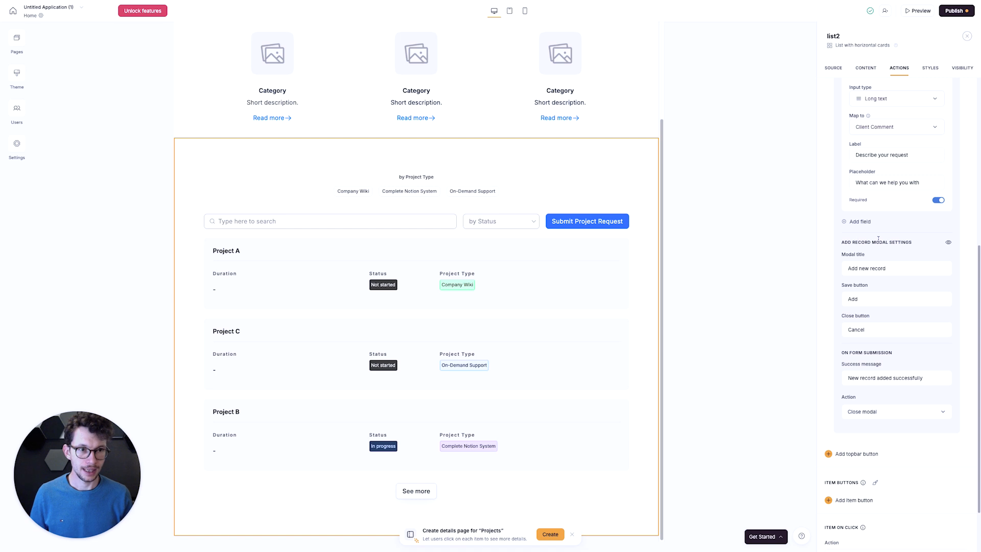
{"action": "left_click", "coordinate": [884, 265]}
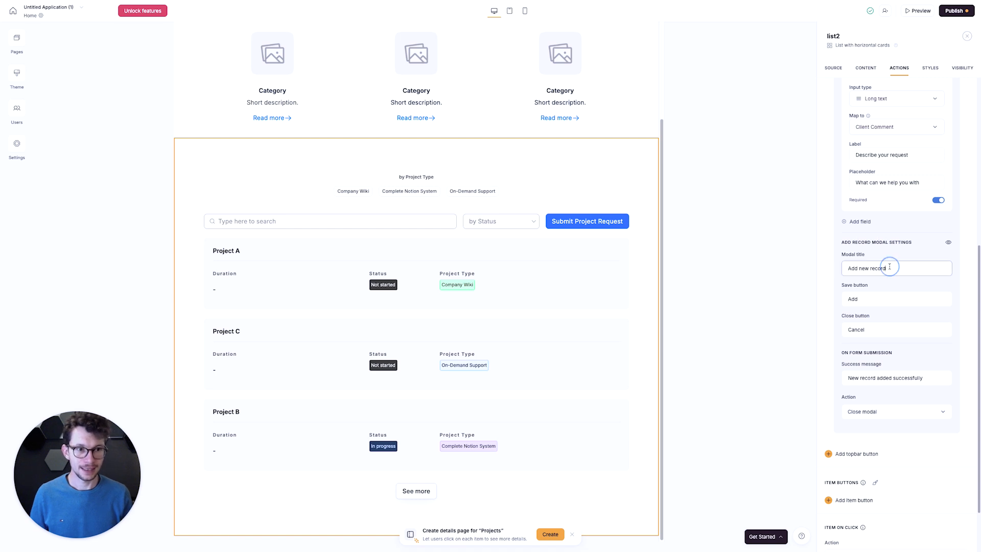
{"action": "key", "text": "super+a"}
{"action": "type", "text": "Submit "}
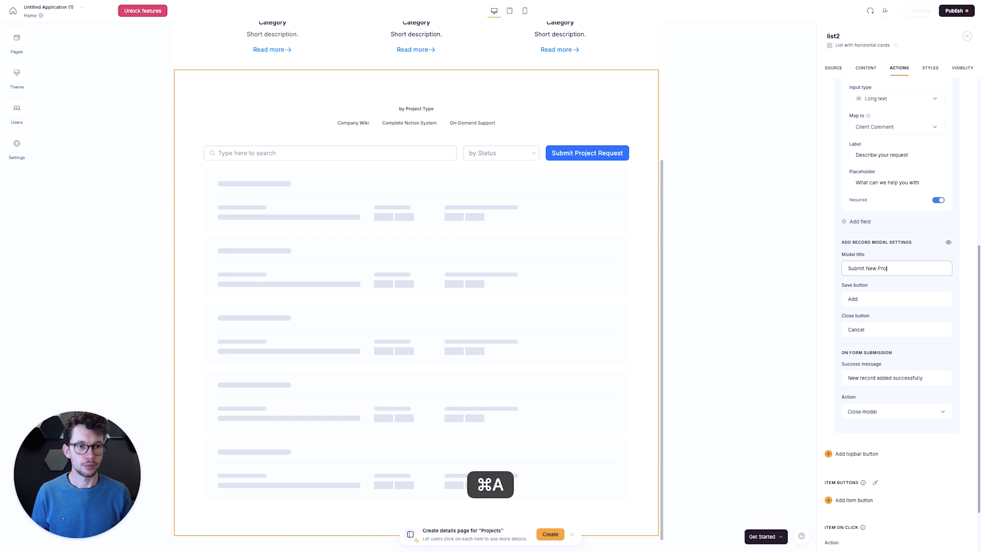
{"action": "type", "text": "New Project Request"}
{"action": "key", "text": "Tab"}
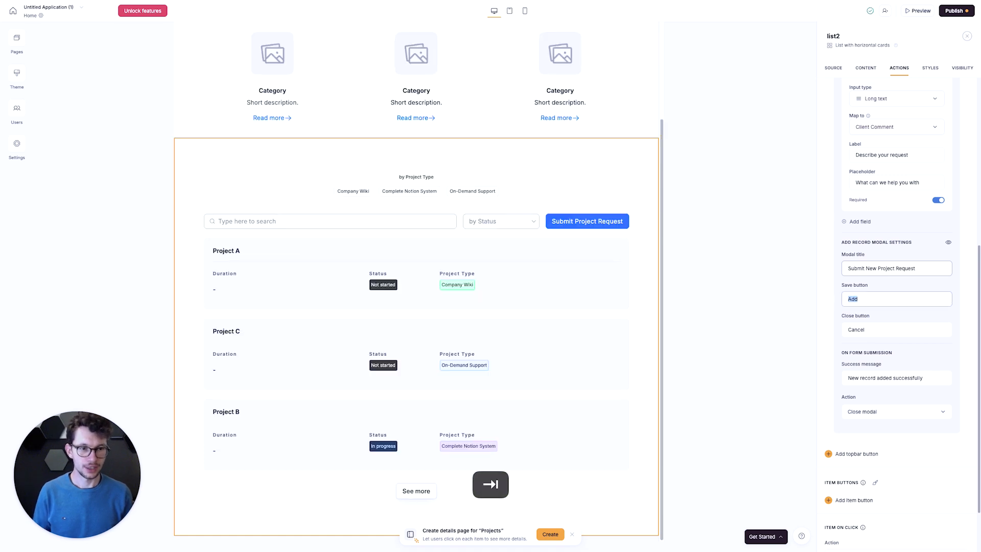
{"action": "type", "text": "Submit"}
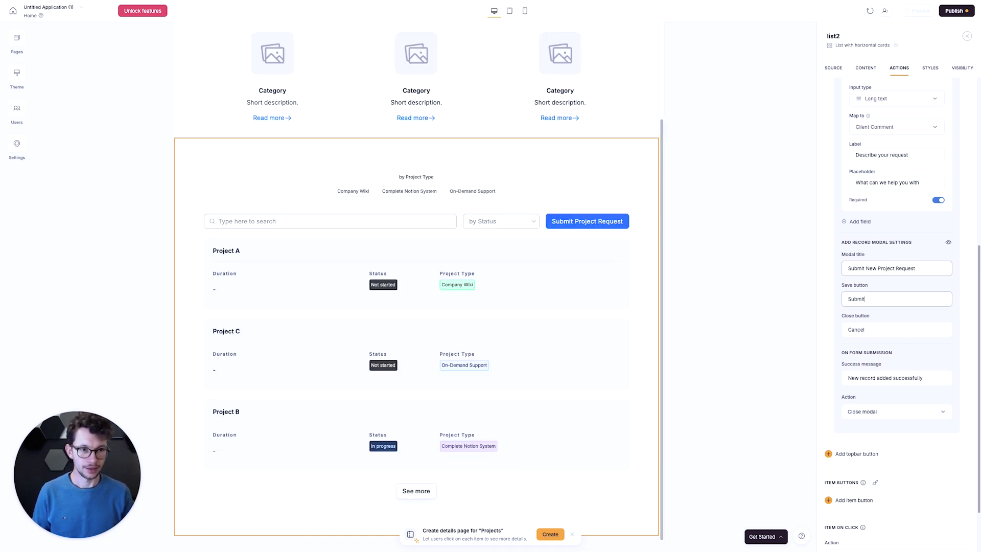
- Change the form's success message to "Project Request Submitted"
{"action": "left_click", "coordinate": [886, 378]}
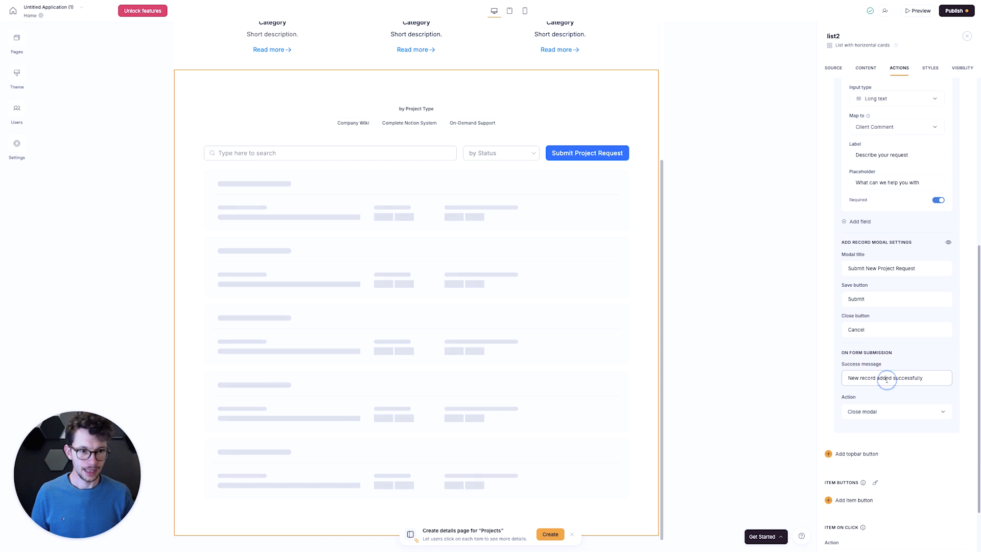
{"action": "key", "text": "super+a"}
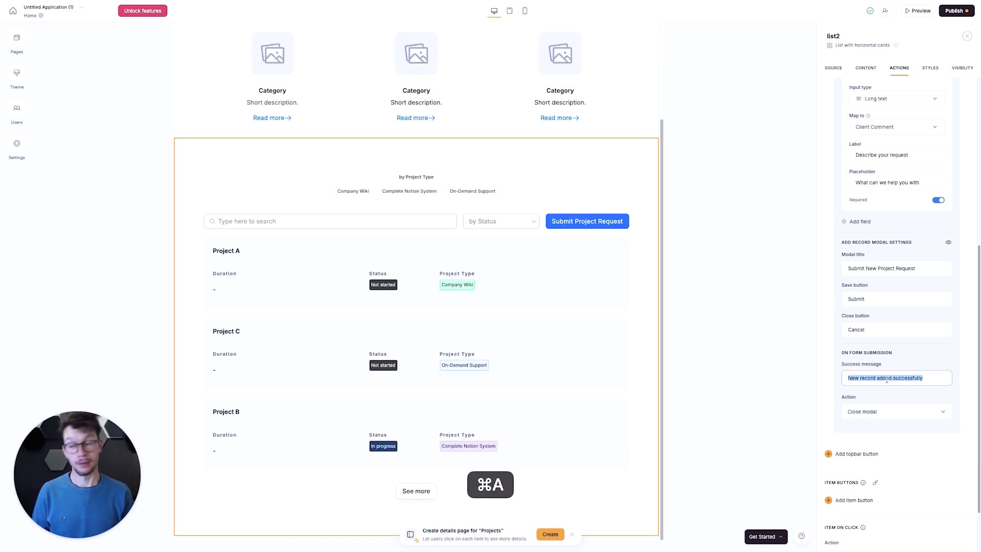
{"action": "key", "text": "BackSpace"}
{"action": "type", "text": "Project"}
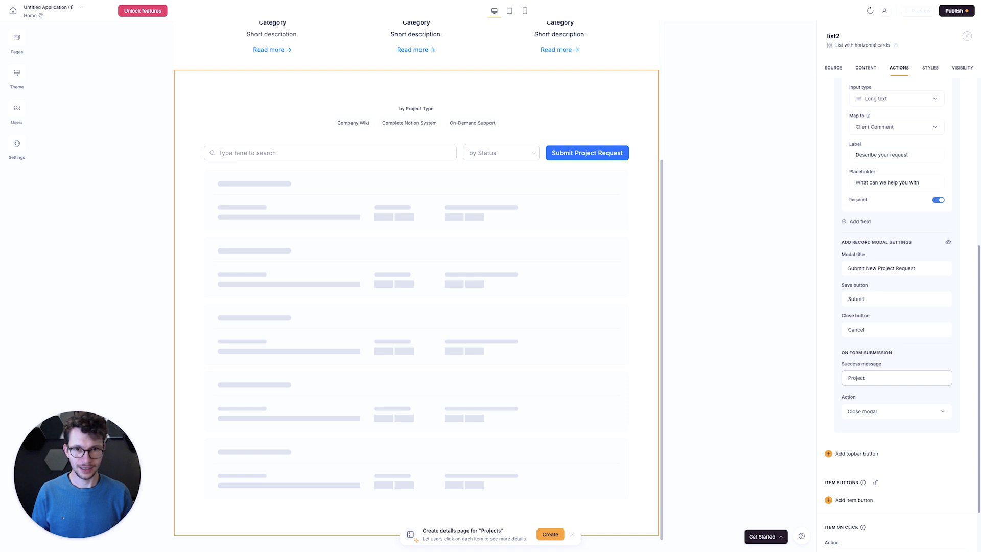
{"action": "type", "text": " Request Submitted"}
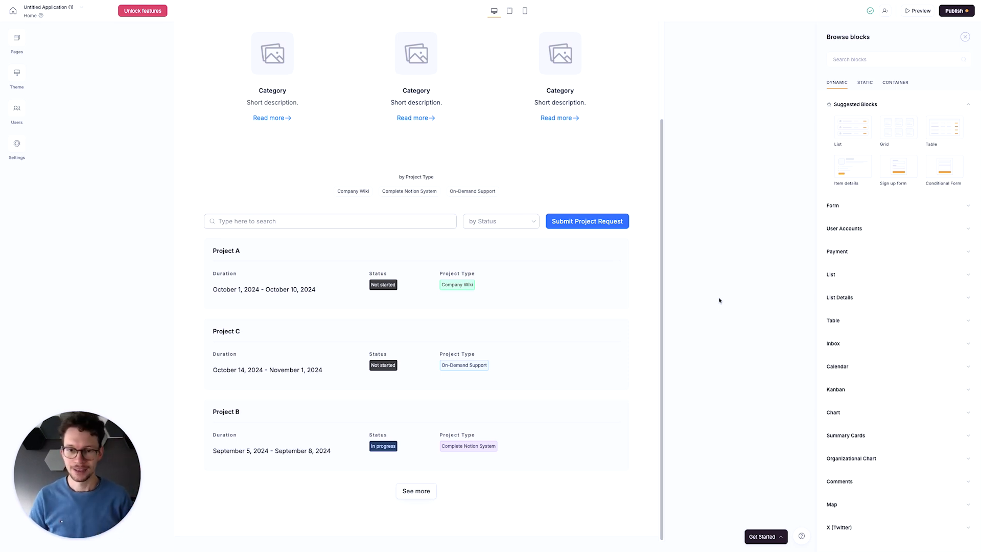
- Start syncing the app's users with a data source, choosing the first Notion connection and its Clients database
{"action": "left_click", "coordinate": [52, 142]}
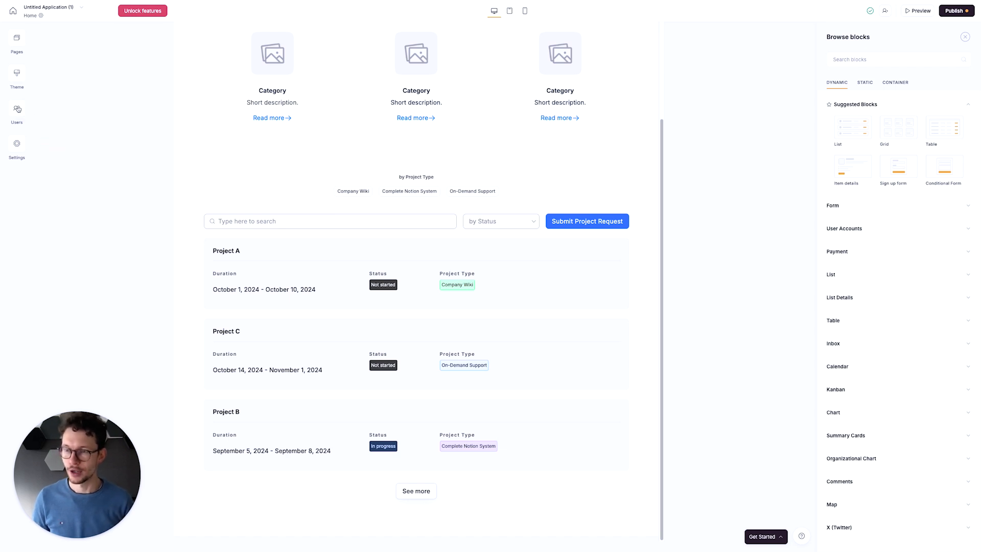
{"action": "left_click", "coordinate": [17, 108]}
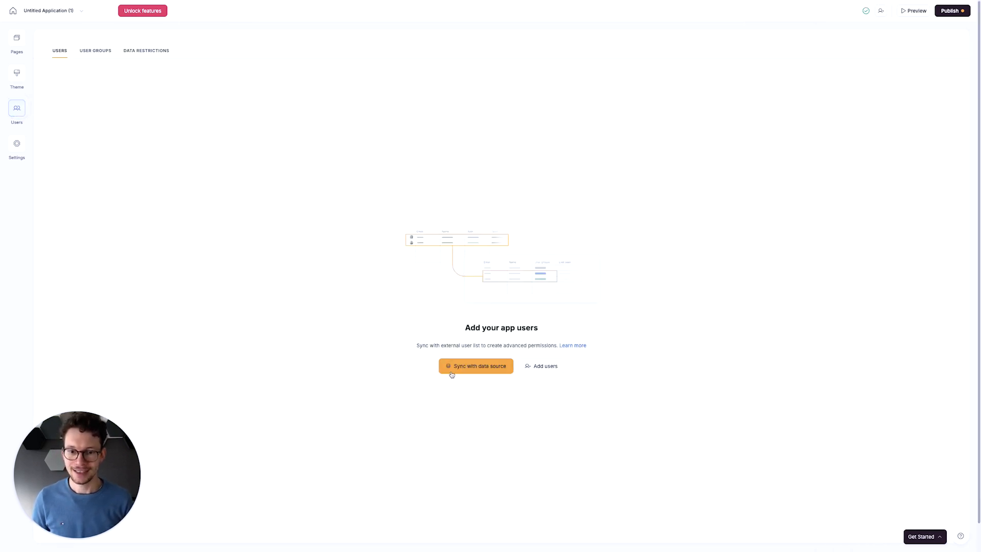
{"action": "left_click", "coordinate": [479, 367]}
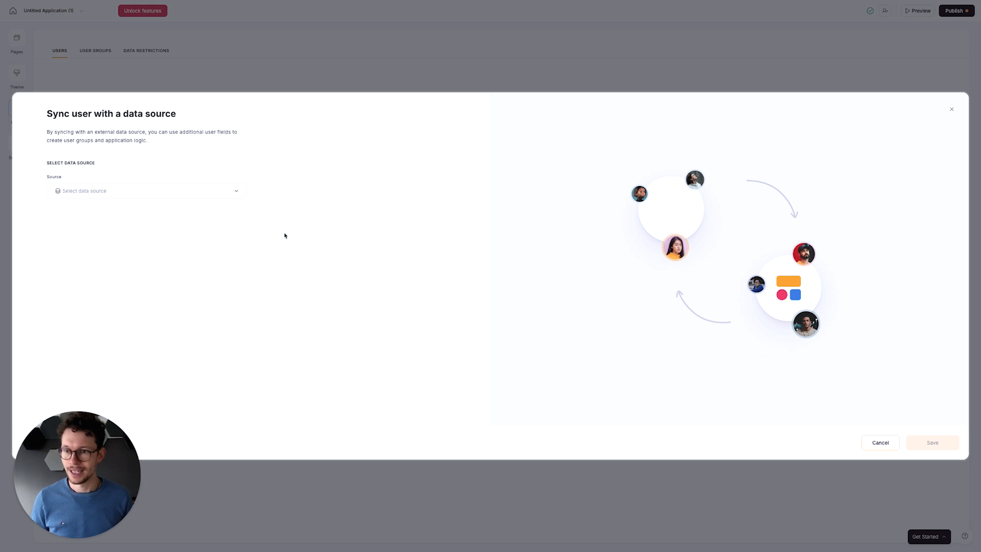
{"action": "left_click", "coordinate": [229, 192]}
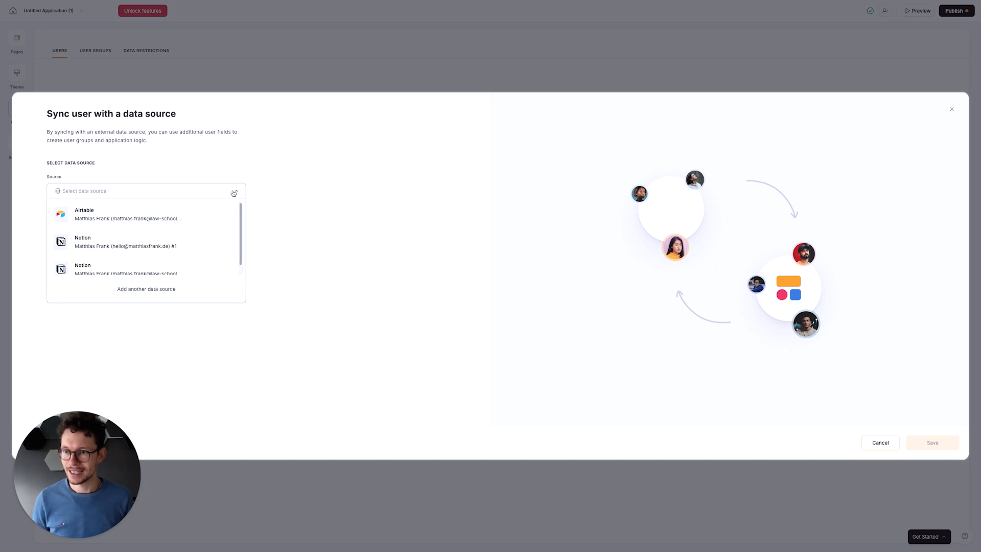
{"action": "left_click", "coordinate": [183, 255]}
{"action": "left_click", "coordinate": [176, 225]}
{"action": "left_click", "coordinate": [160, 248]}
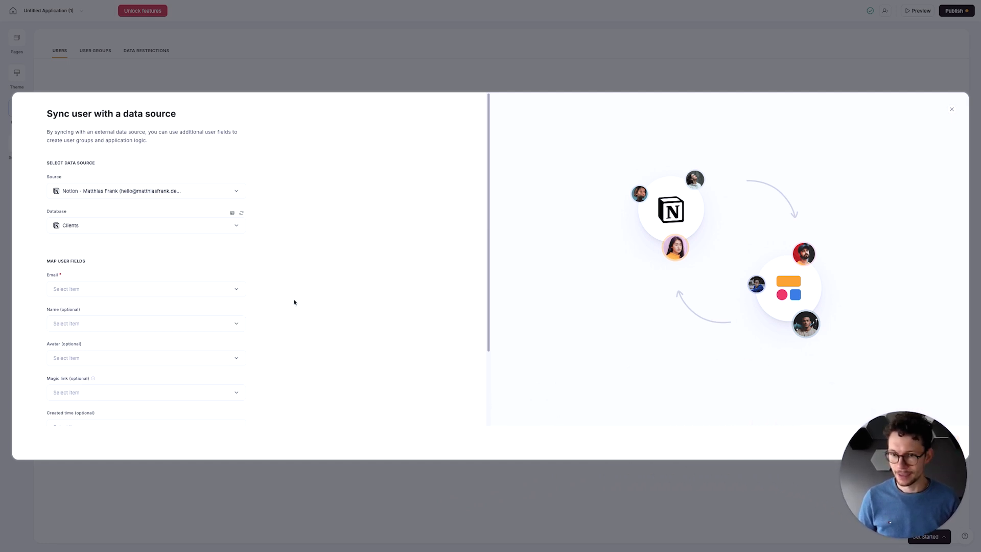
{"action": "scroll", "coordinate": [230, 261], "scroll_direction": "down", "scroll_amount": 2}
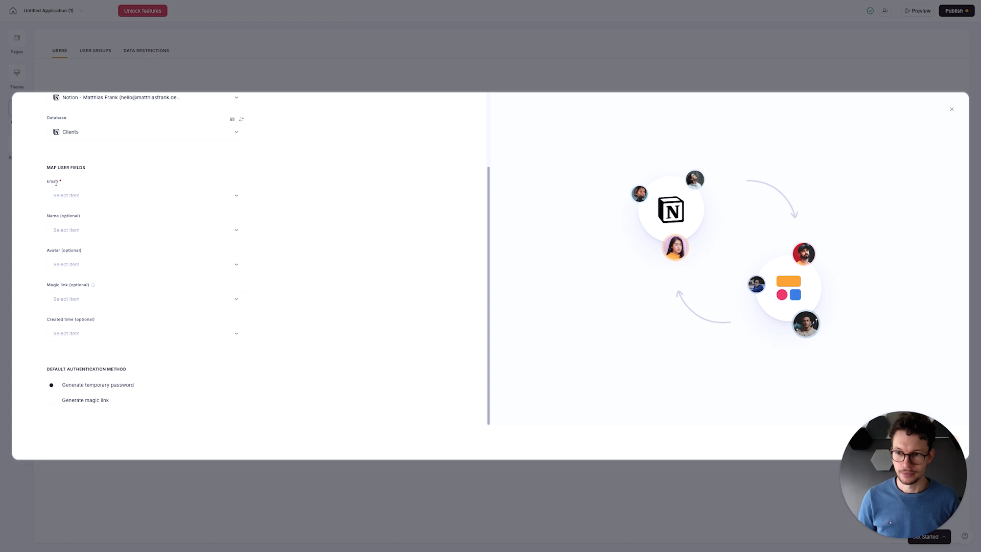
{"action": "left_click_drag", "start_coordinate": [47, 286], "coordinate": [101, 284]}
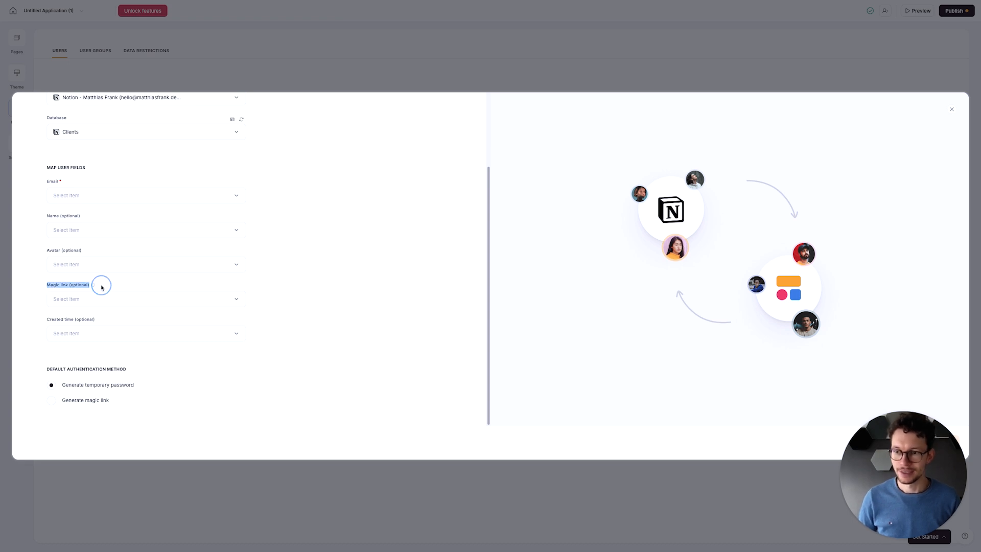
{"action": "left_click", "coordinate": [108, 285]}
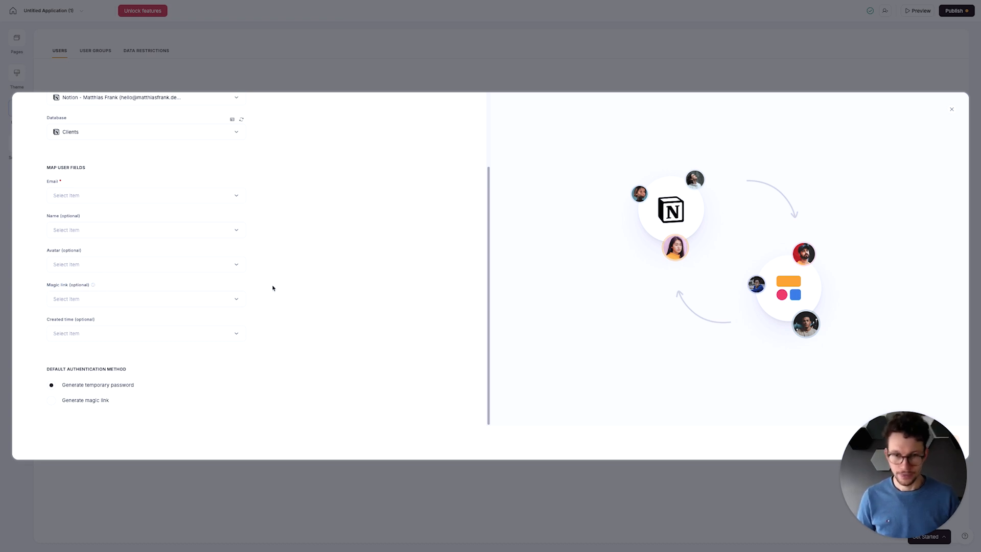
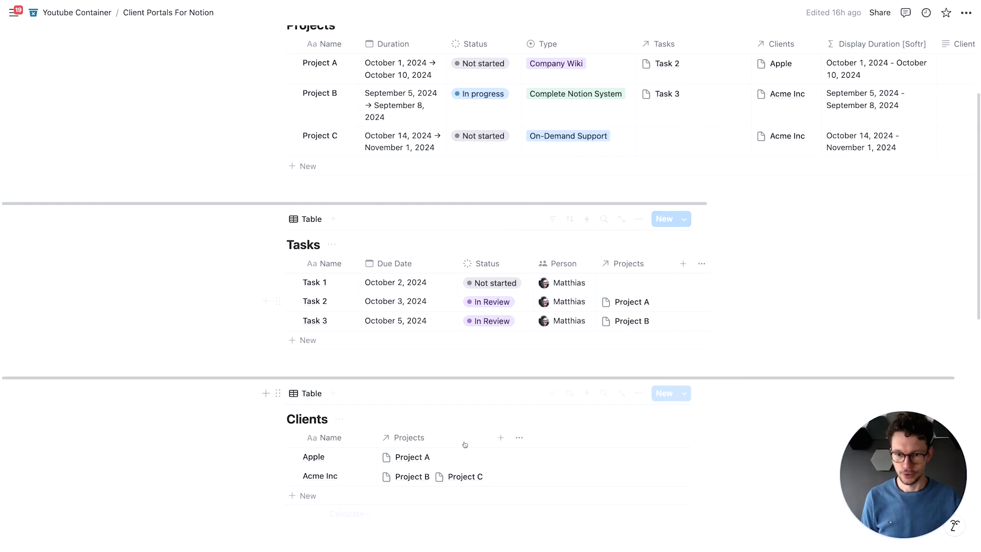
- Add an Email property of type Email to the Clients database in Notion
{"action": "left_click", "coordinate": [501, 437]}
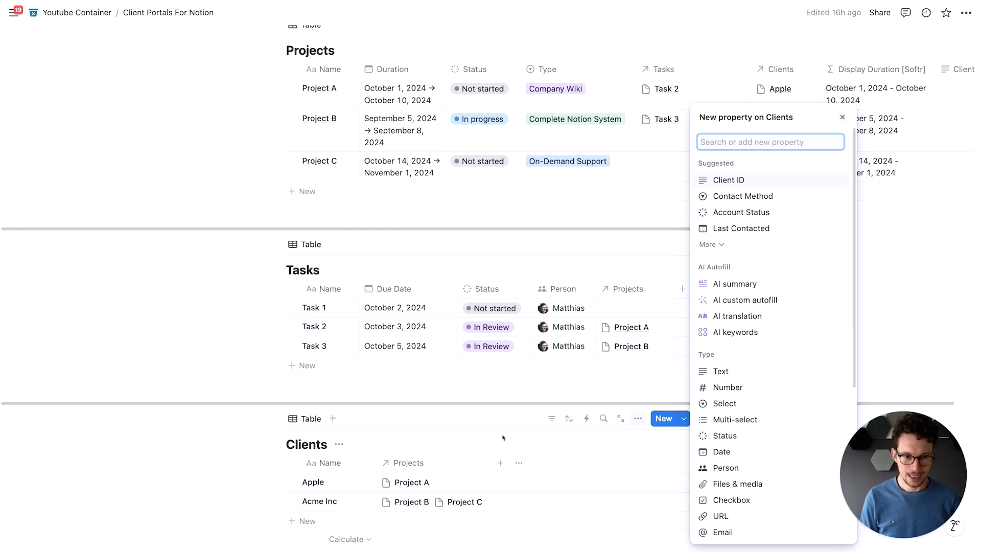
{"action": "type", "text": "ema"}
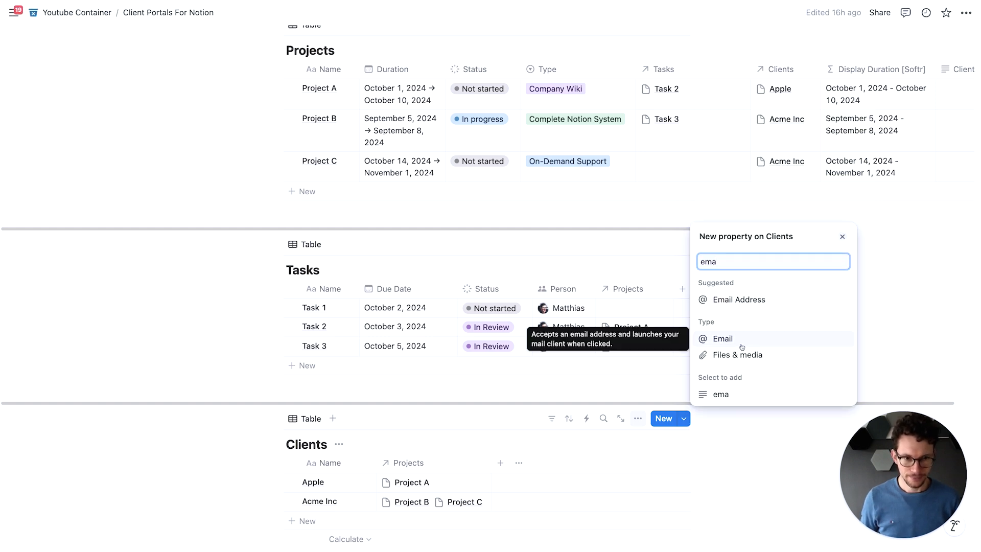
{"action": "left_click", "coordinate": [723, 338]}
{"action": "left_click", "coordinate": [601, 450]}
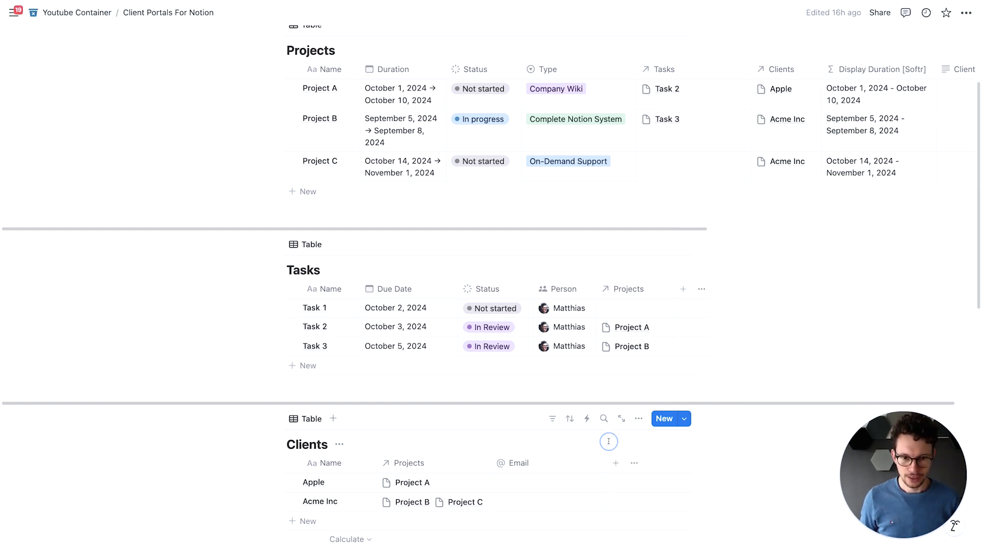
- Add a text property named "MagicLink" to the Clients database
{"action": "scroll", "coordinate": [608, 439], "scroll_direction": "down", "scroll_amount": 3}
{"action": "left_click", "coordinate": [622, 317]}
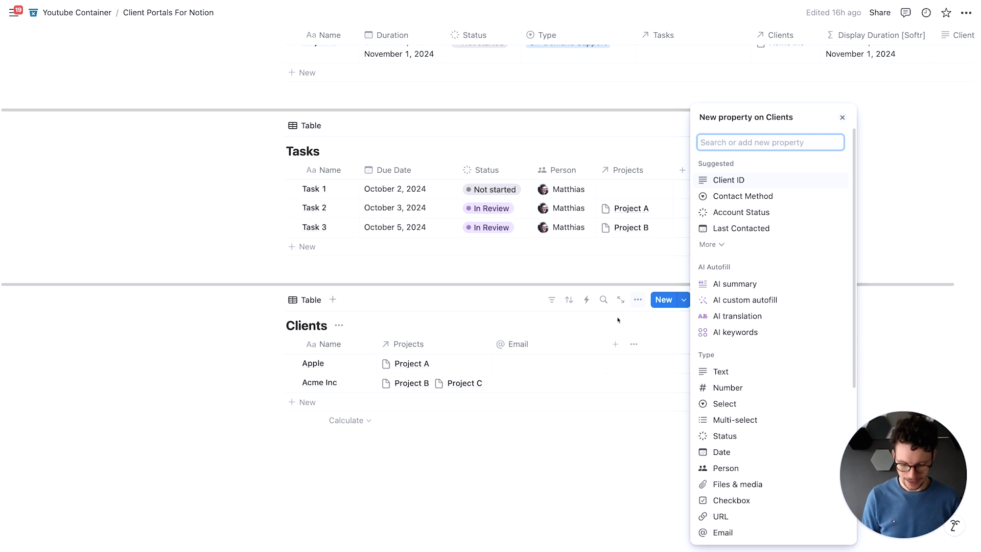
{"action": "type", "text": "text"}
{"action": "key", "text": "Return"}
{"action": "type", "text": "M"}
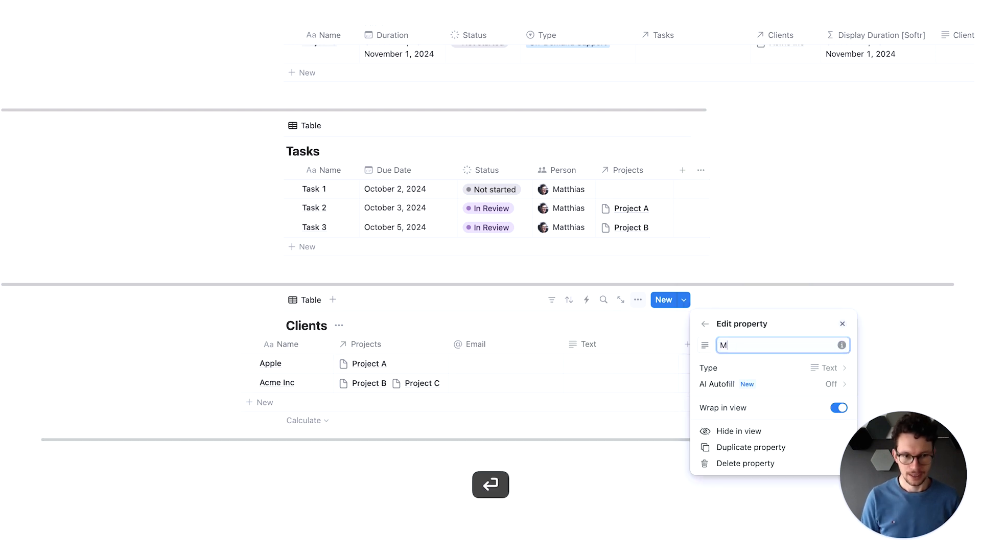
{"action": "type", "text": "agicLink"}
{"action": "key", "text": "Return"}
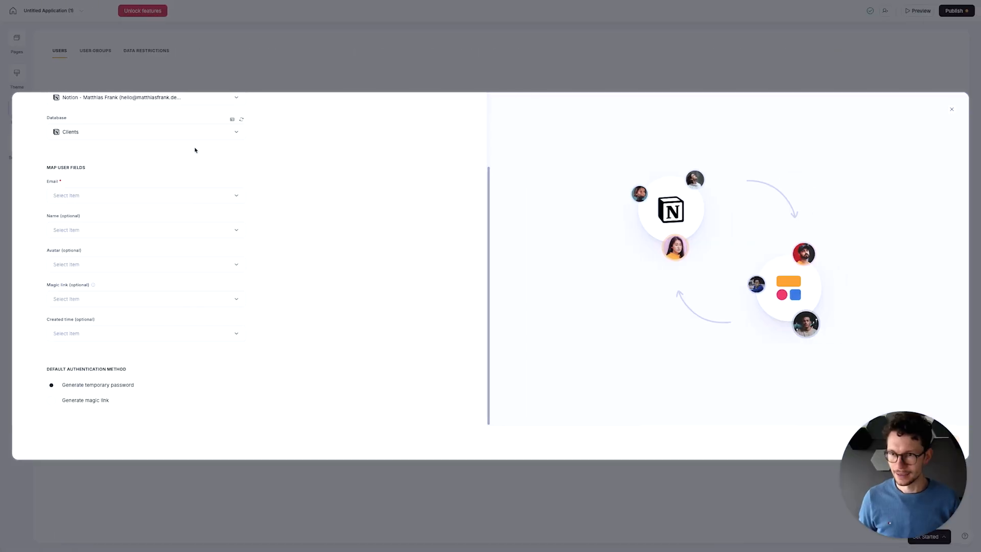
- Switch to Softr and refresh the Clients database in the user sync dialog so its new properties can be mapped
{"action": "scroll", "coordinate": [204, 153], "scroll_direction": "up", "scroll_amount": 3}
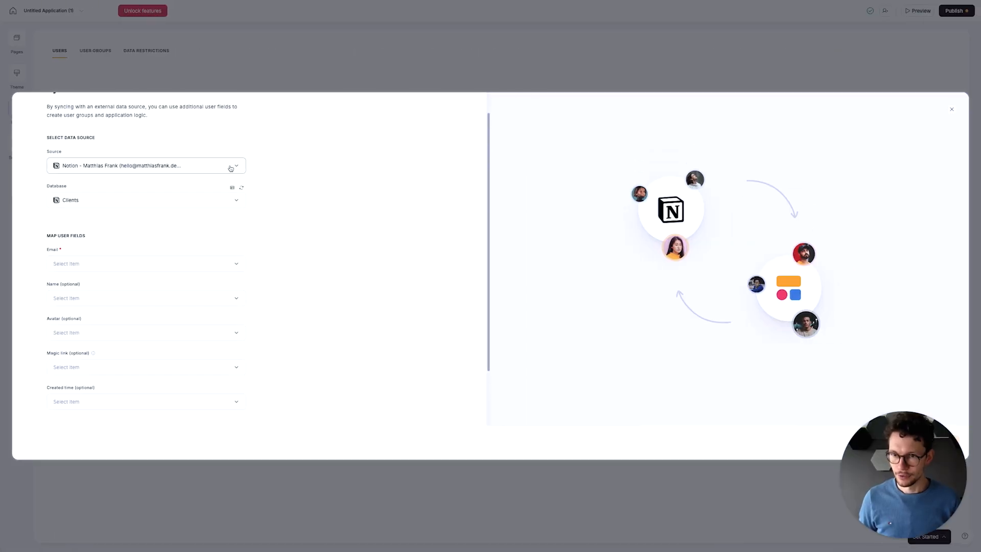
{"action": "left_click", "coordinate": [241, 189]}
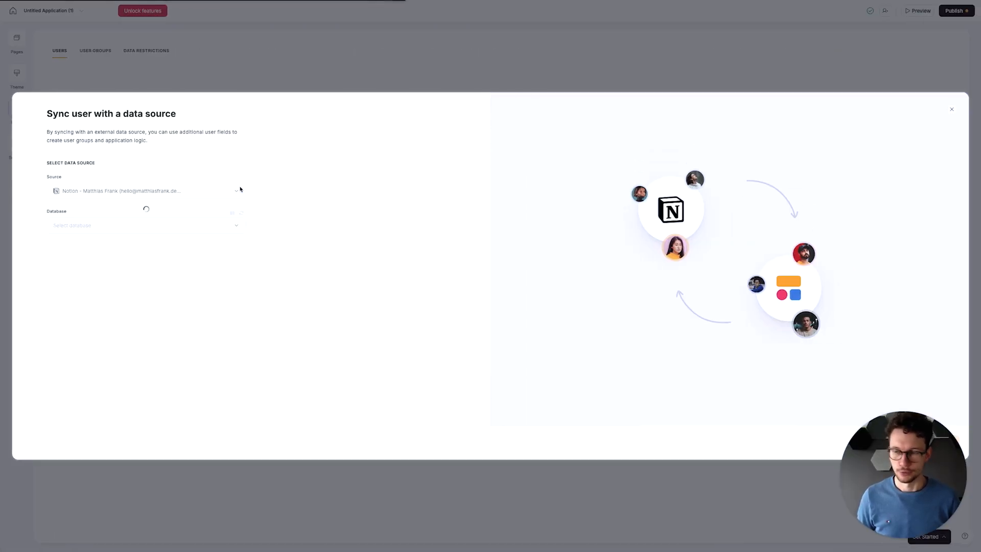
{"action": "scroll", "coordinate": [225, 212], "scroll_direction": "down", "scroll_amount": 2}
{"action": "left_click", "coordinate": [191, 216]}
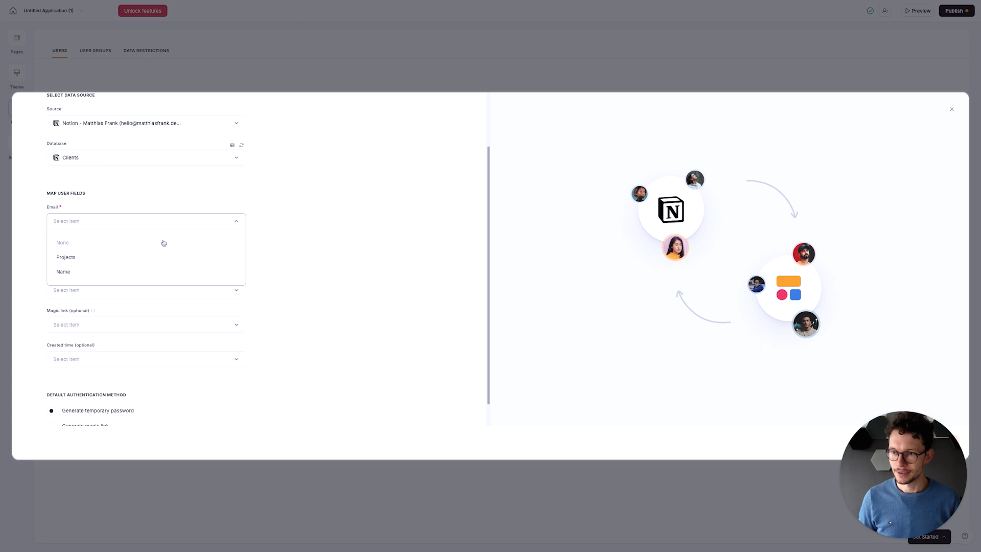
{"action": "scroll", "coordinate": [155, 262], "scroll_direction": "down", "scroll_amount": 1}
{"action": "left_click", "coordinate": [281, 220]}
{"action": "scroll", "coordinate": [273, 210], "scroll_direction": "up", "scroll_amount": 2}
{"action": "left_click", "coordinate": [244, 180]}
- Map the Email user field to the Email property and the Magic link user field to the MagicLink property
{"action": "left_click", "coordinate": [188, 286]}
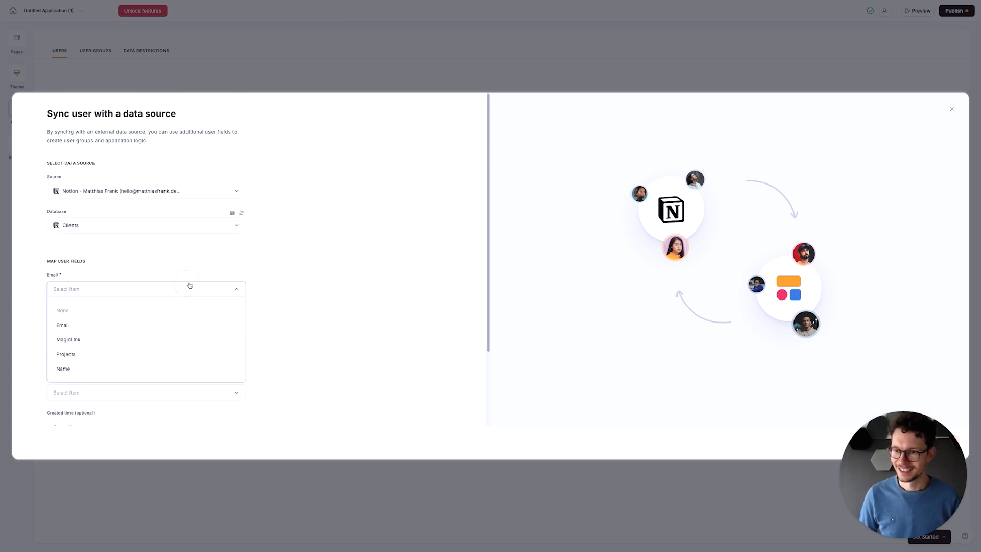
{"action": "left_click", "coordinate": [178, 322]}
{"action": "scroll", "coordinate": [201, 309], "scroll_direction": "down", "scroll_amount": 2}
{"action": "left_click", "coordinate": [182, 297]}
{"action": "left_click", "coordinate": [150, 336]}
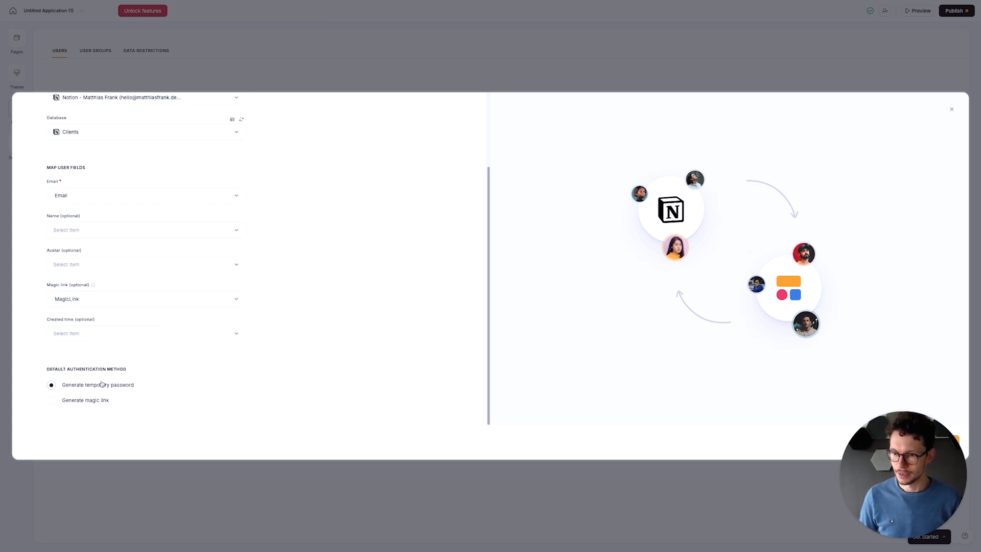
- Set the default authentication method to Generate magic link, save and sync the users, and collapse the Get started checklist
{"action": "left_click_drag", "start_coordinate": [70, 369], "coordinate": [116, 363]}
{"action": "left_click", "coordinate": [64, 400]}
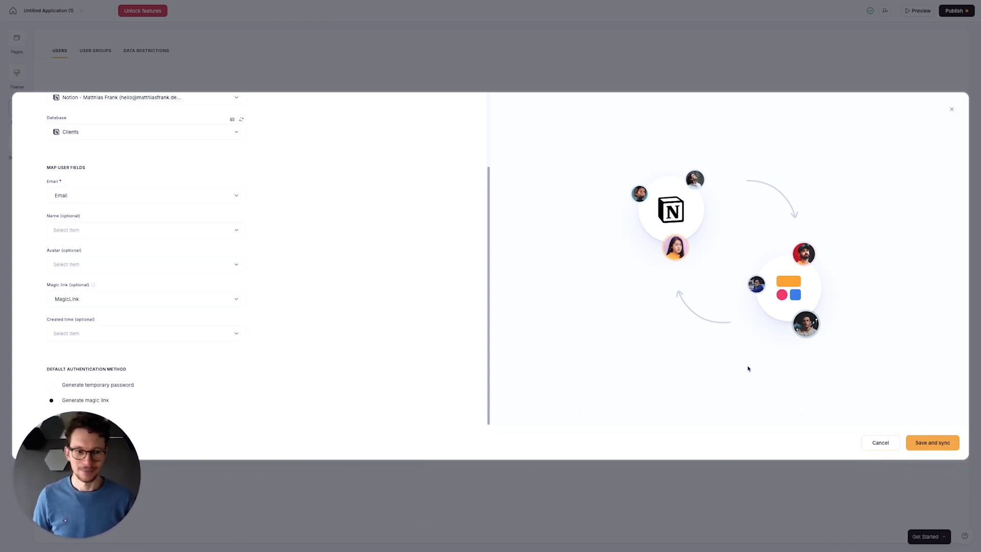
{"action": "left_click", "coordinate": [931, 443]}
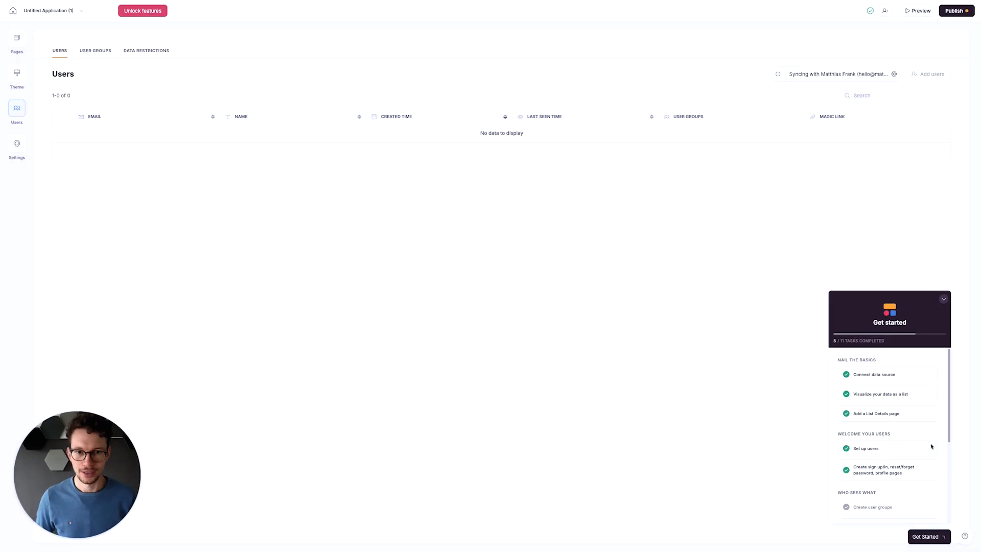
{"action": "left_click", "coordinate": [939, 298]}
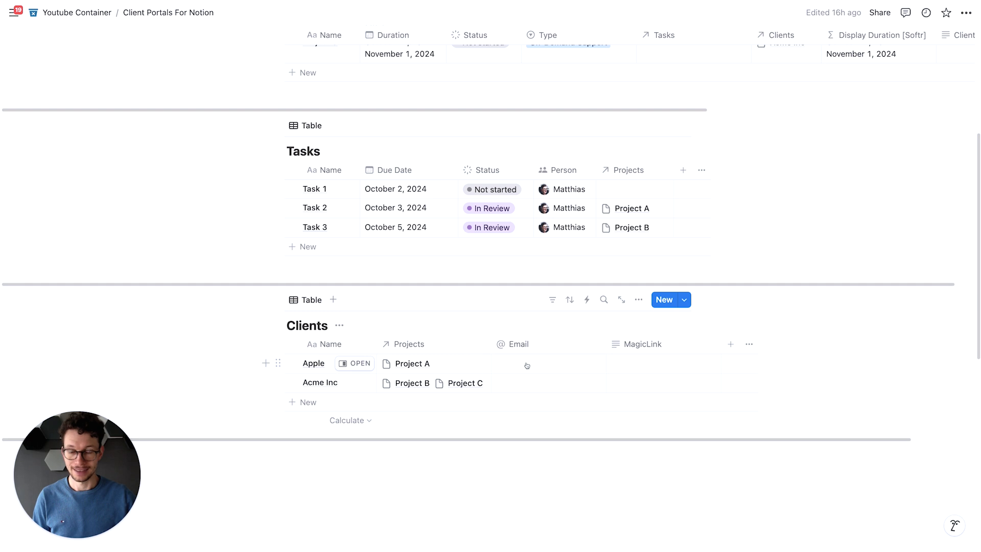
- Switch to Notion and fill in the contact email addresses for the Apple and Acme Inc clients
{"action": "left_click", "coordinate": [536, 368]}
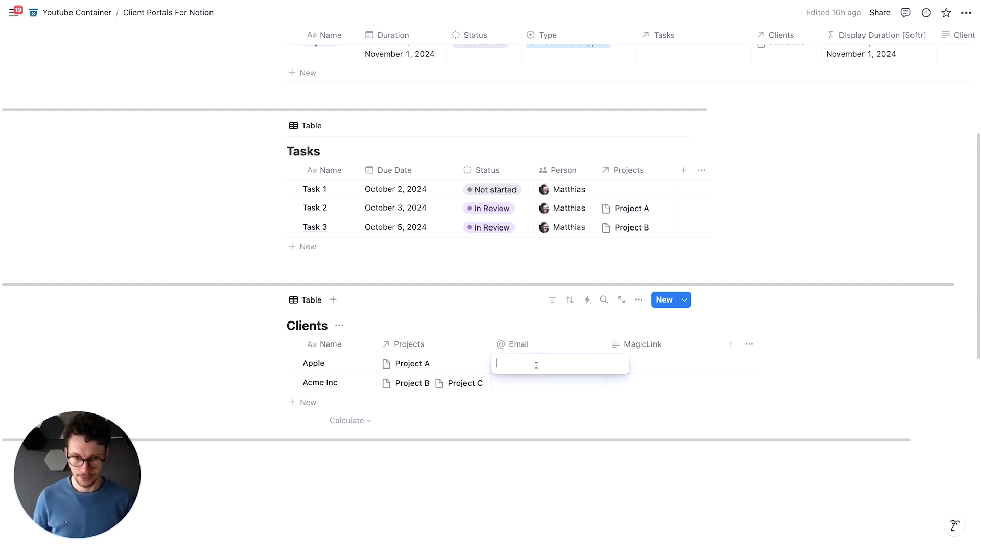
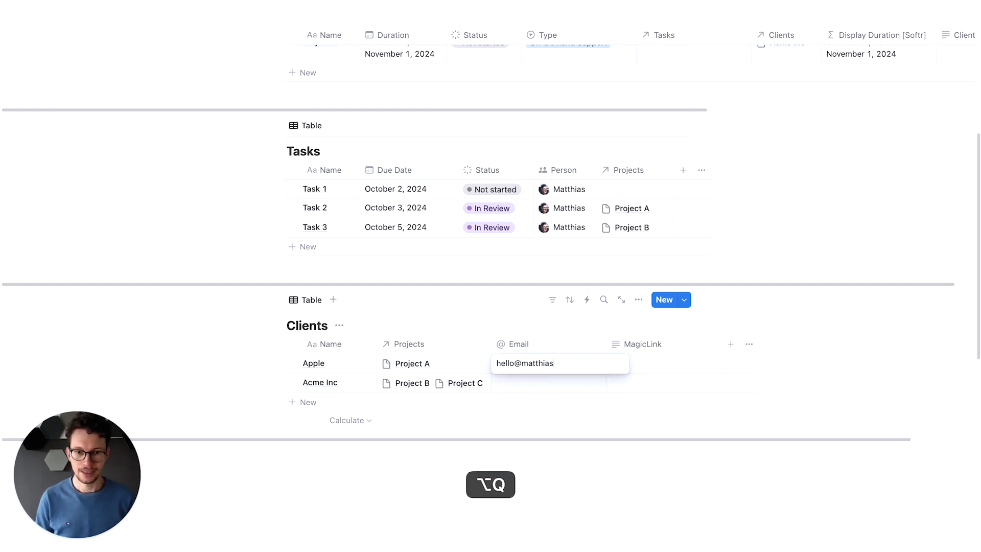
{"action": "key", "text": "Tab"}
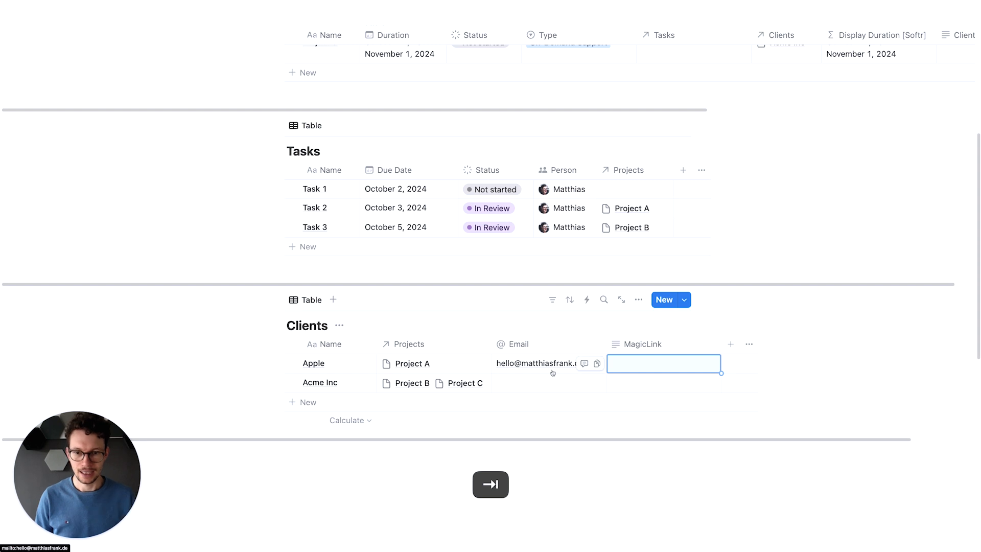
{"action": "left_click", "coordinate": [565, 383]}
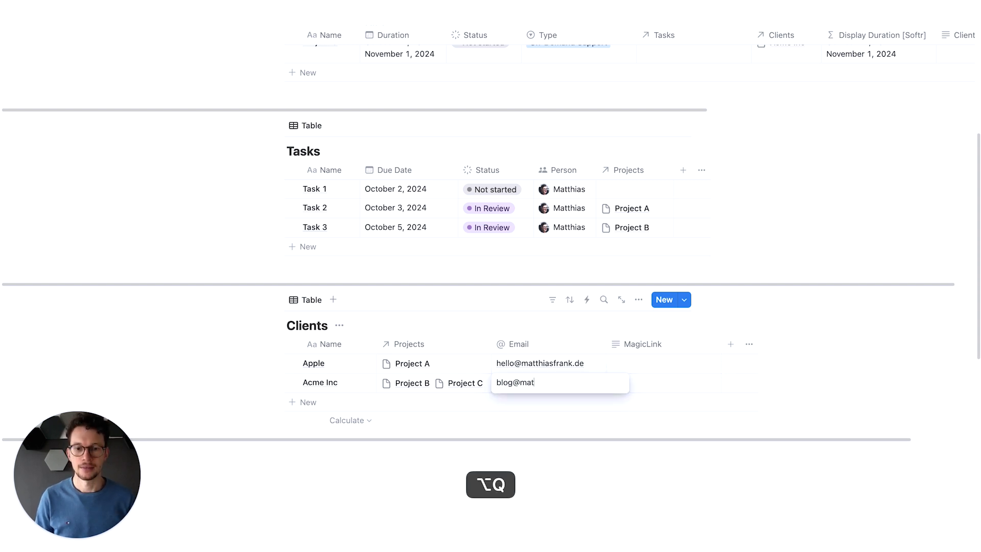
{"action": "key", "text": "Return"}
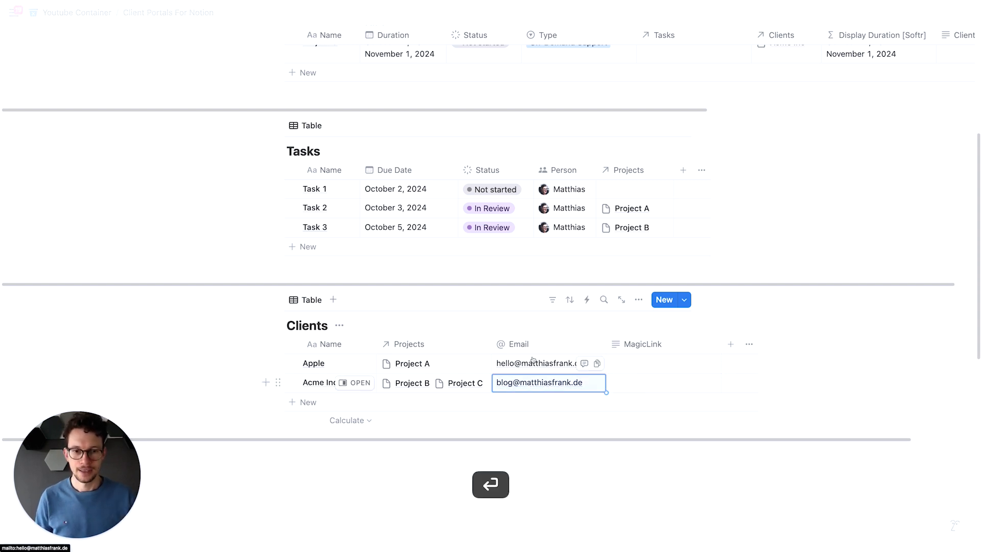
- Switch to Softr, check the Clients sync options, and reload the Users page to load the synced clients
{"action": "key", "text": "ctrl+Right"}
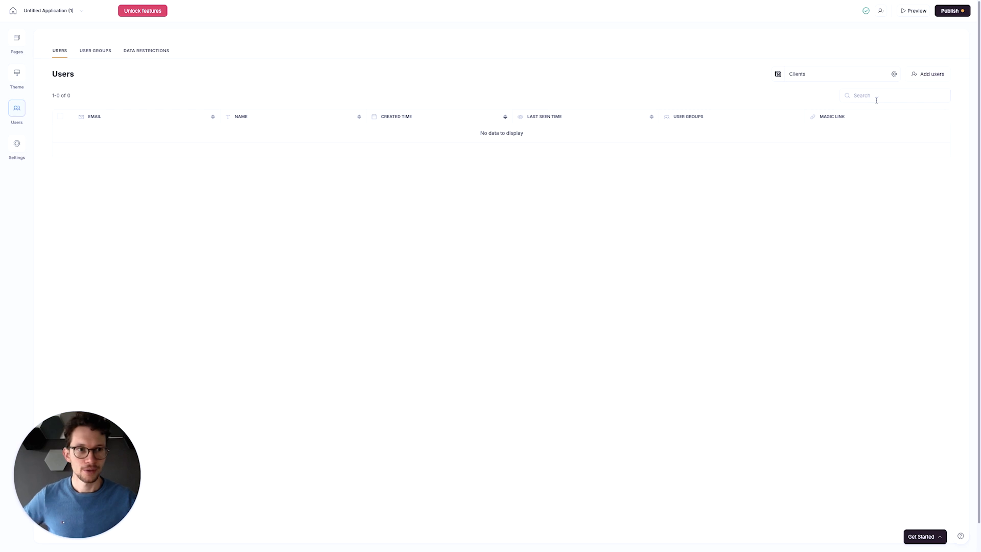
{"action": "left_click", "coordinate": [893, 75]}
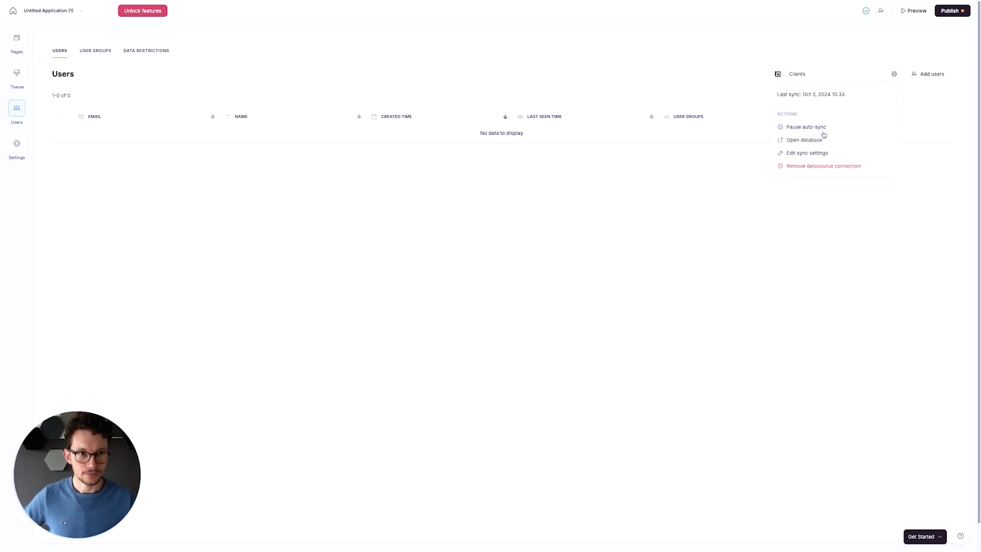
{"action": "left_click", "coordinate": [650, 180]}
{"action": "key", "text": "super+r"}
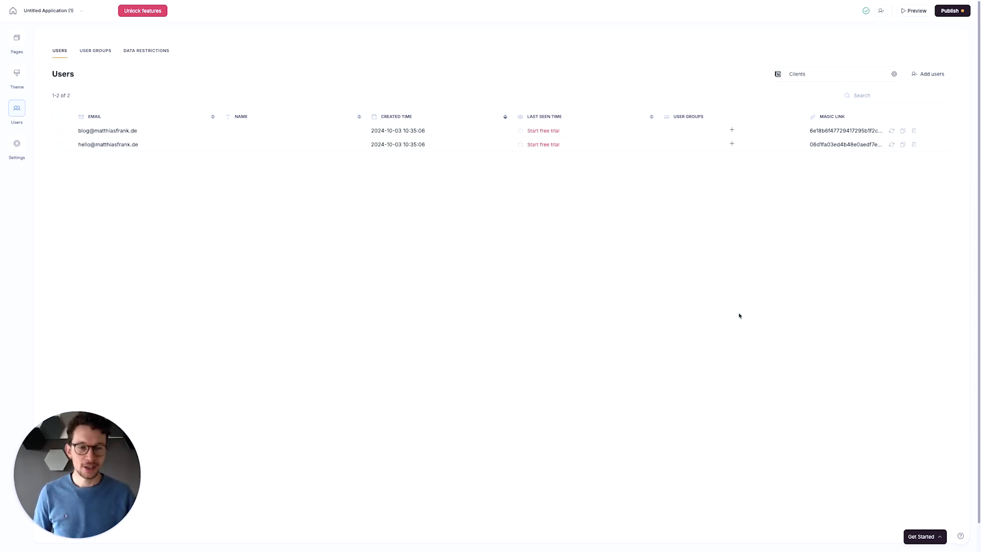
- Switch to Notion and widen the MagicLink column of the Clients database
{"action": "key", "text": "ctrl+Left"}
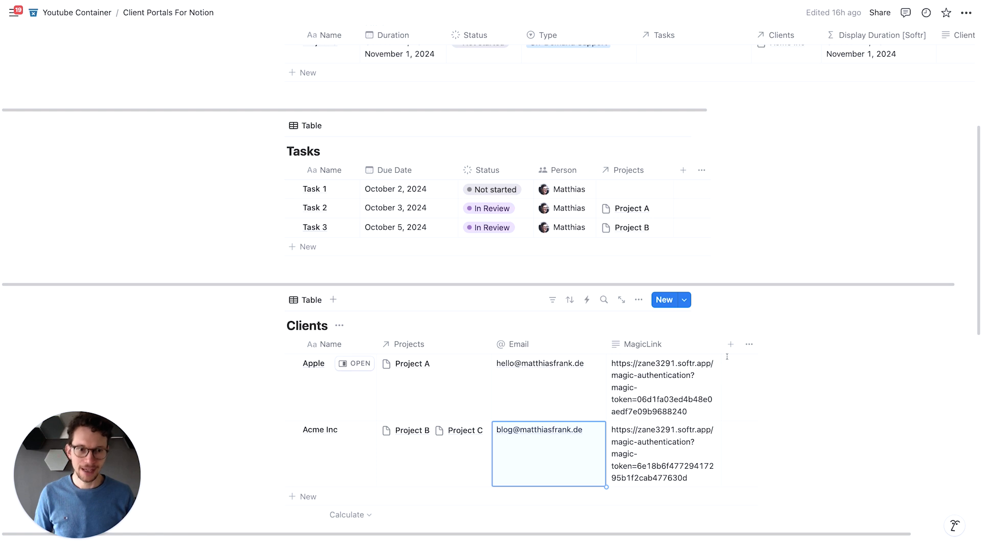
{"action": "left_click_drag", "start_coordinate": [721, 343], "coordinate": [820, 343]}
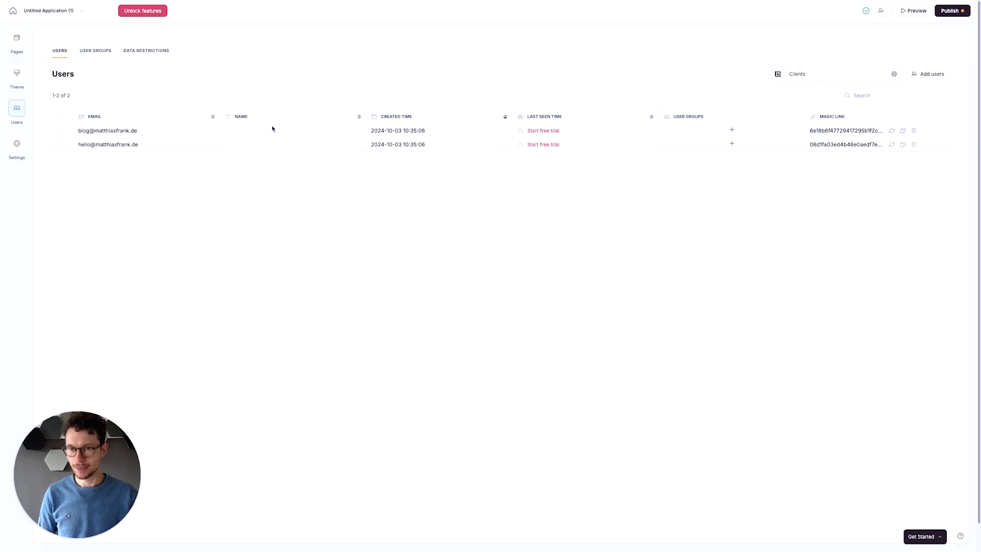
- Edit Softr's user sync settings to map the Name user field to the Name property, and save and sync
{"action": "left_click", "coordinate": [894, 75]}
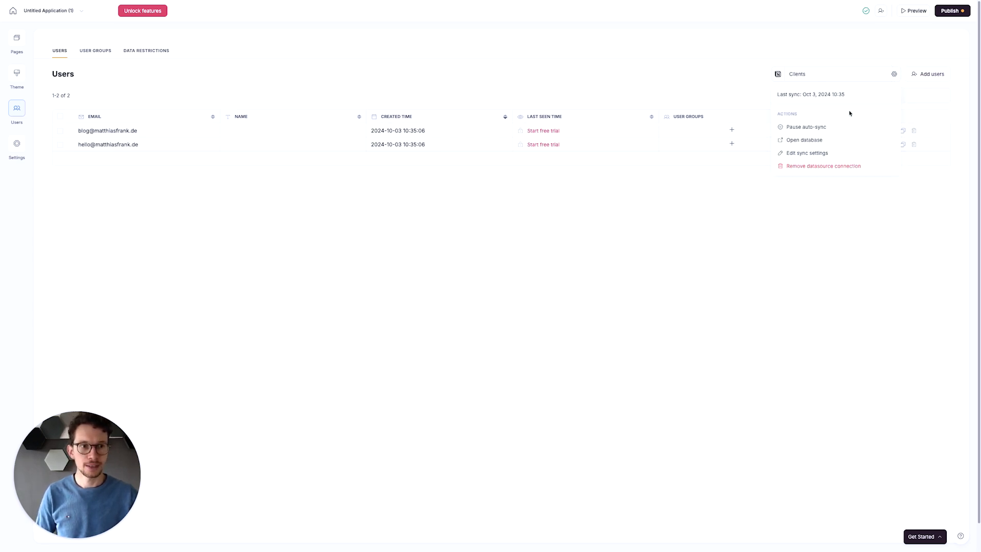
{"action": "left_click", "coordinate": [817, 155]}
{"action": "left_click", "coordinate": [137, 324]}
{"action": "left_click", "coordinate": [100, 373]}
{"action": "left_click", "coordinate": [913, 440]}
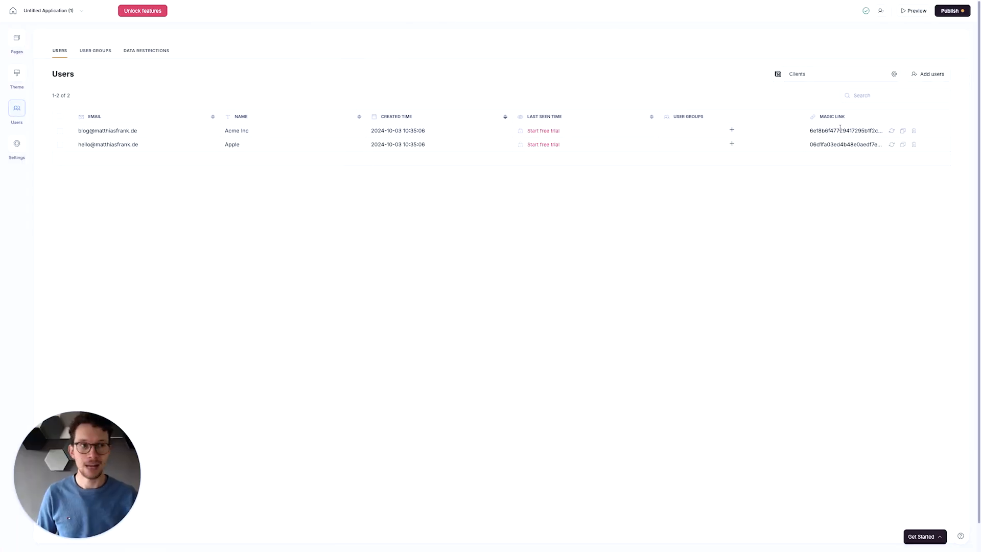
- Look at the form for adding a single user and close it without adding anyone
{"action": "left_click", "coordinate": [918, 78]}
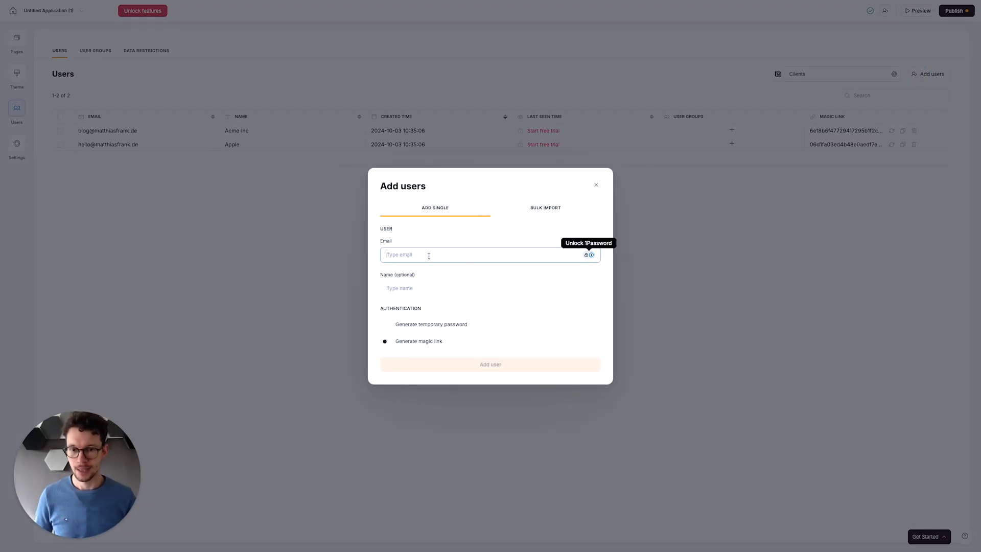
{"action": "left_click", "coordinate": [320, 274]}
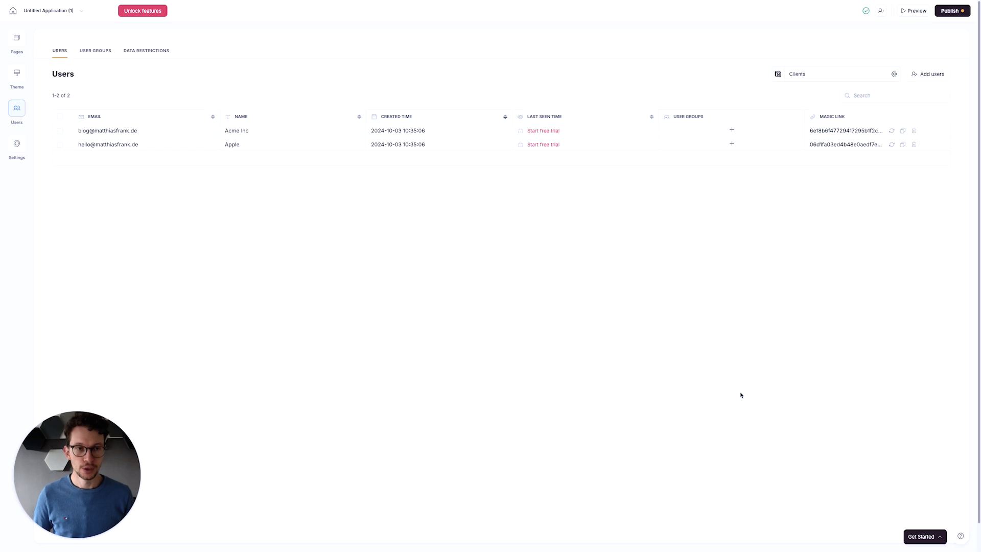
- Publish the app on its Softr subdomain
{"action": "left_click", "coordinate": [950, 11]}
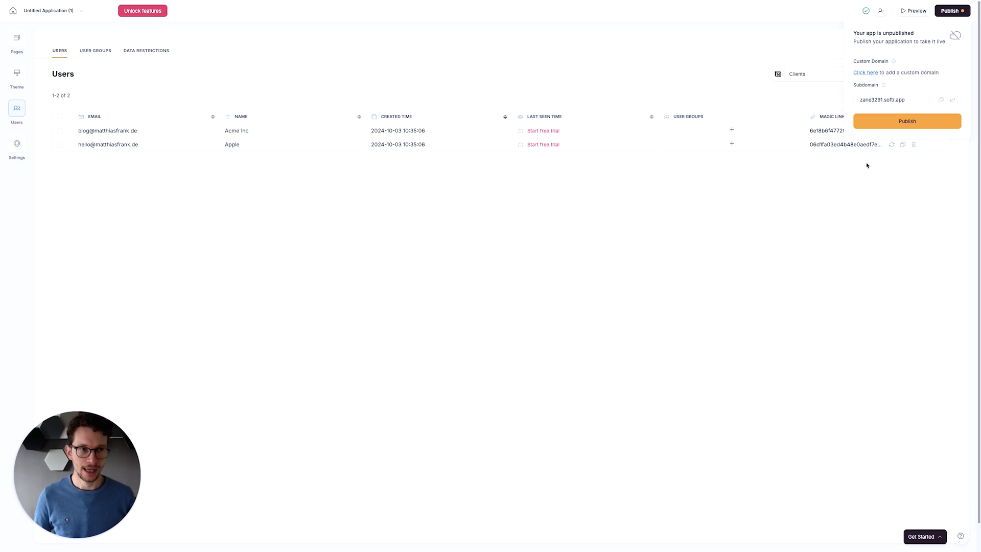
{"action": "left_click", "coordinate": [891, 124]}
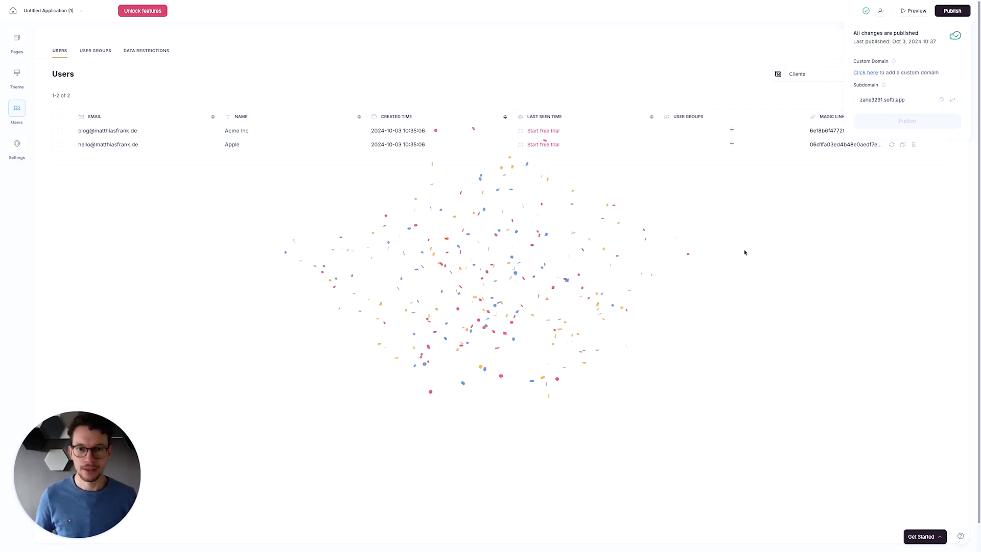
- Copy Apple's magic link, paste it into a private browser window to sign in, and examine the client's home page
{"action": "left_click", "coordinate": [902, 144]}
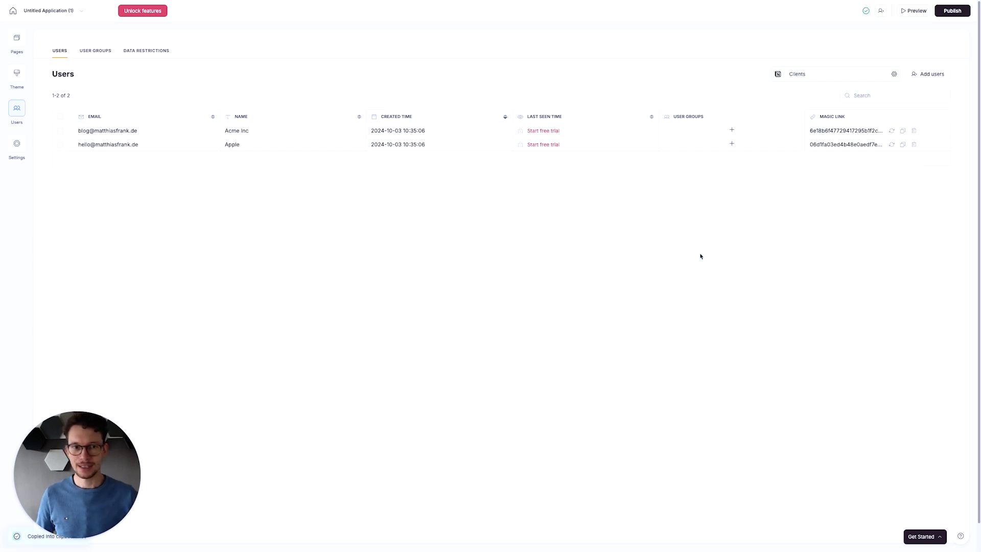
{"action": "key", "text": "super+shift+n"}
{"action": "key", "text": "super+l"}
{"action": "key", "text": "super+v"}
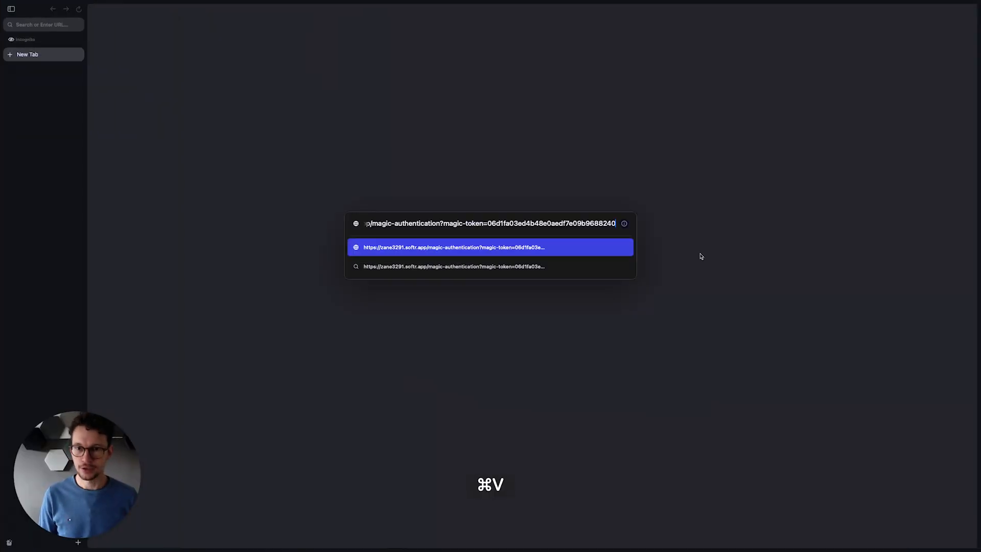
{"action": "key", "text": "Return"}
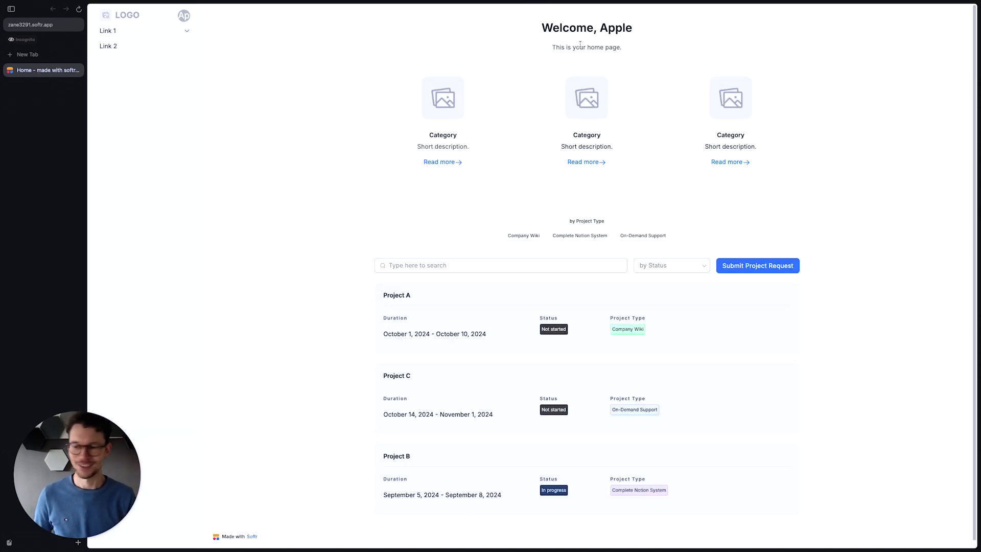
{"action": "scroll", "coordinate": [458, 200], "scroll_direction": "down", "scroll_amount": 1}
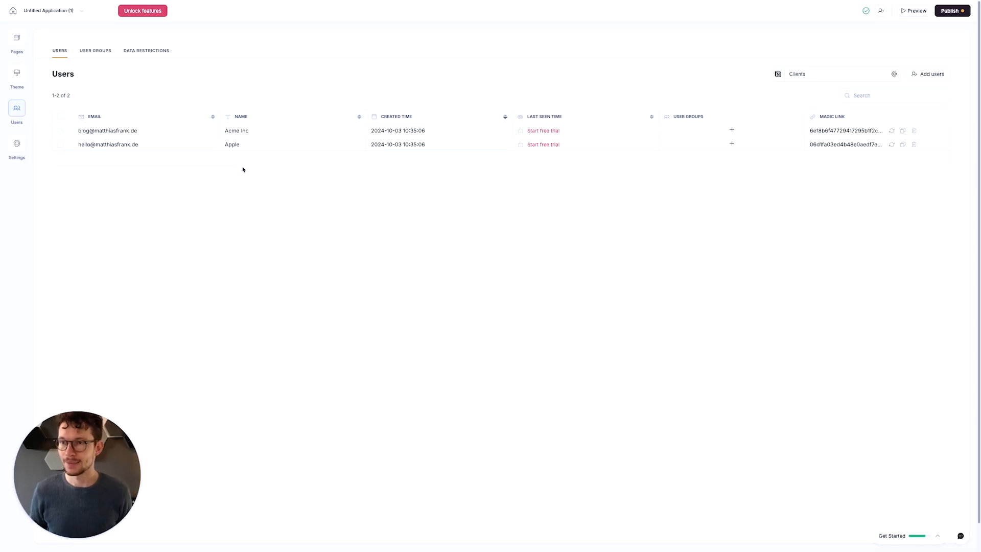
- Return to the Softr editor and open the Home page for editing
{"action": "left_click", "coordinate": [17, 38]}
{"action": "left_click", "coordinate": [78, 141]}
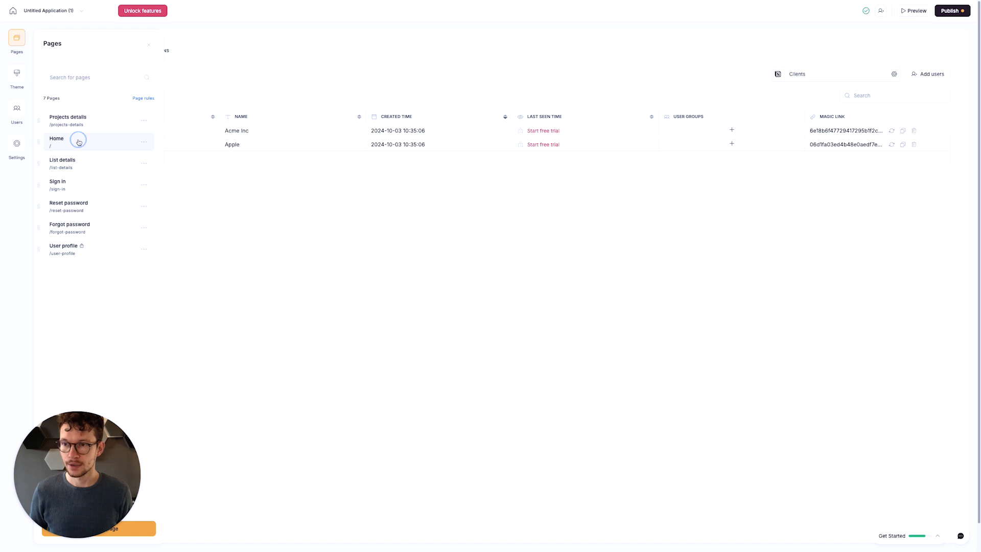
- Filter the Home page's project list to records whose Clients field includes any of the logged-in user's Name
{"action": "scroll", "coordinate": [347, 226], "scroll_direction": "down", "scroll_amount": 2}
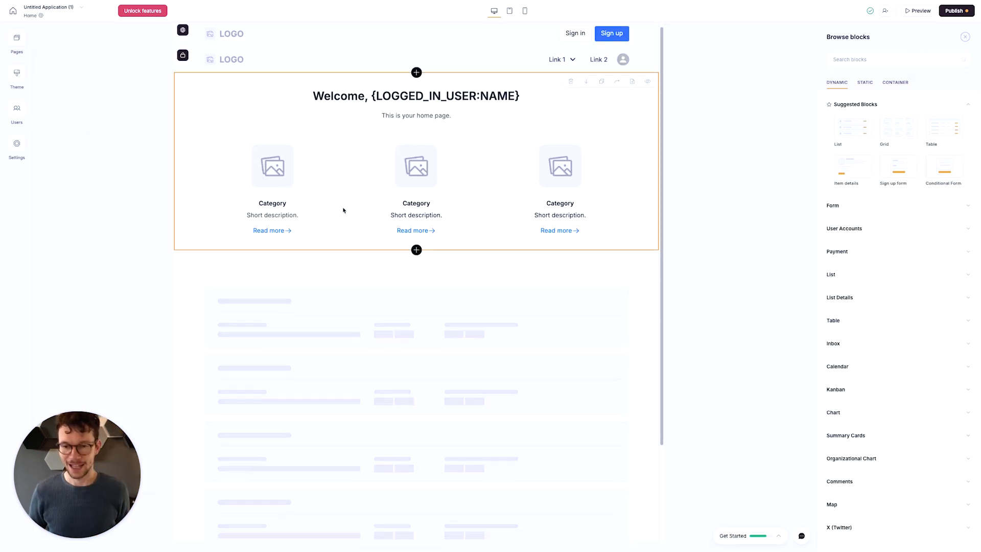
{"action": "scroll", "coordinate": [365, 239], "scroll_direction": "down", "scroll_amount": 3}
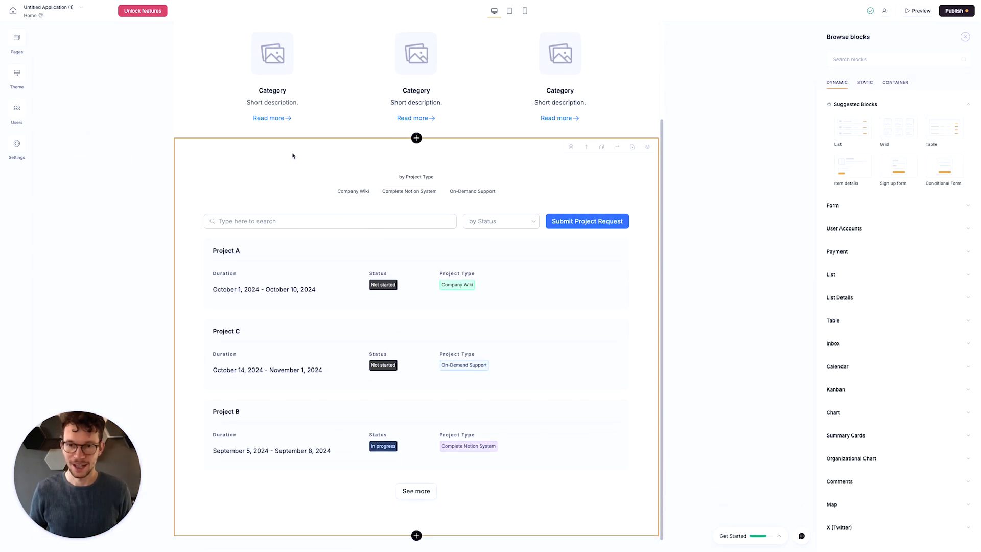
{"action": "left_click", "coordinate": [296, 188]}
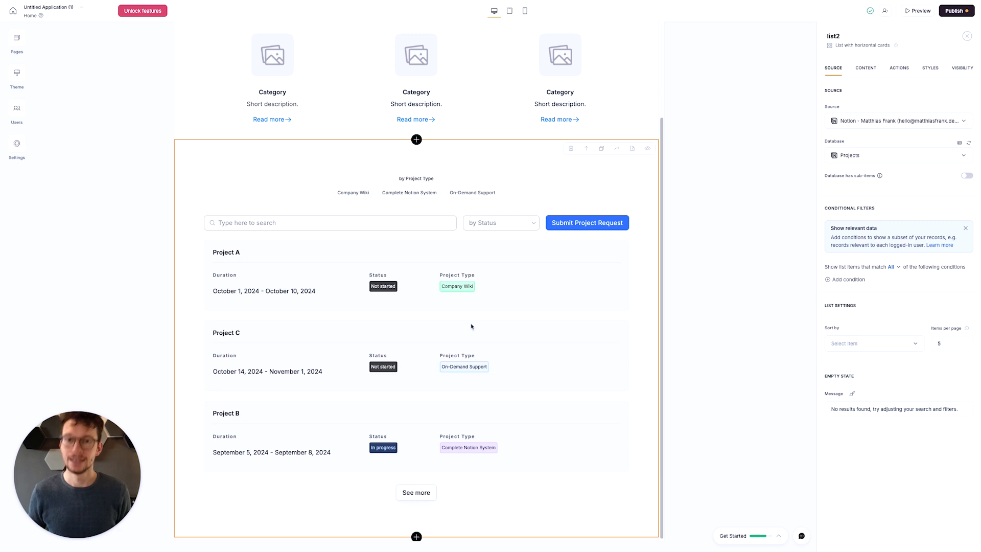
{"action": "left_click", "coordinate": [834, 281]}
{"action": "left_click", "coordinate": [862, 302]}
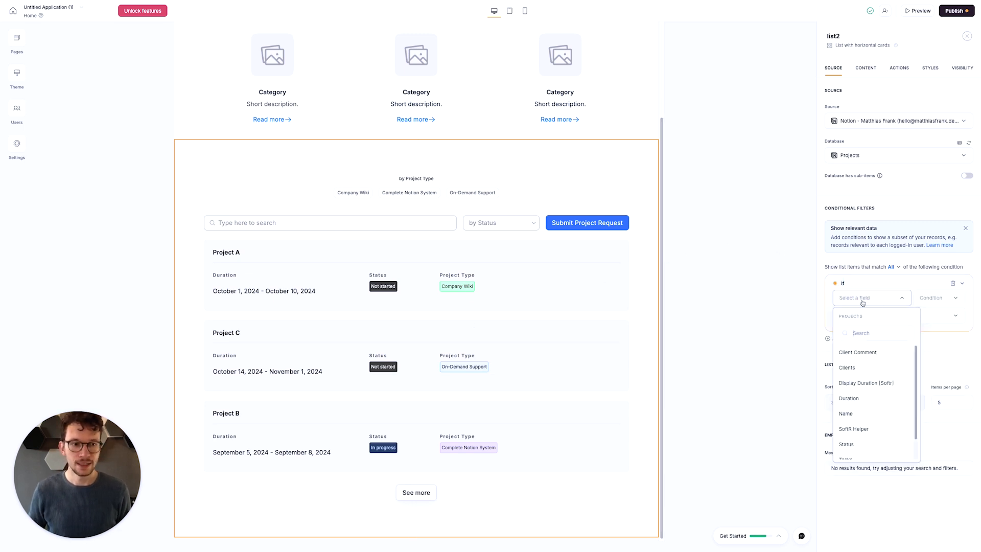
{"action": "left_click", "coordinate": [848, 367]}
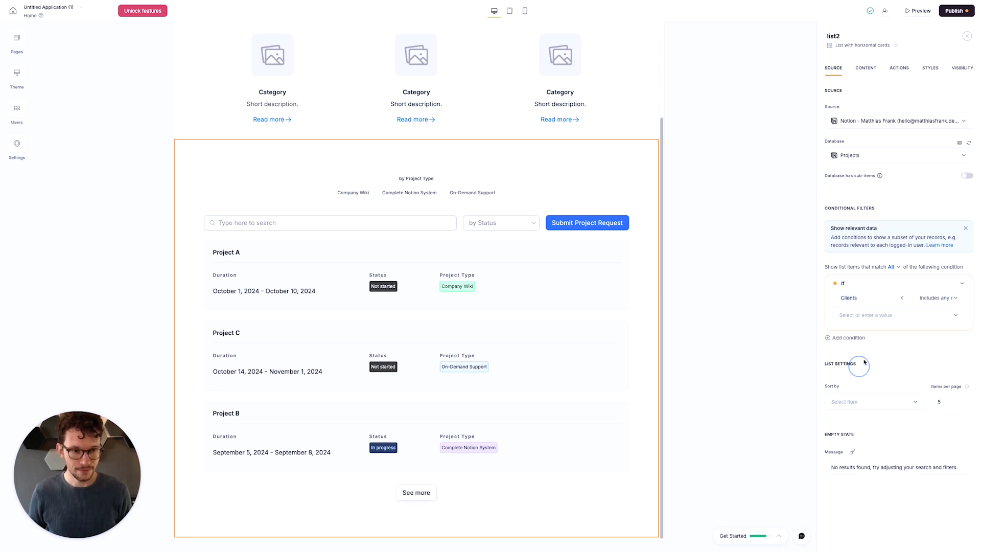
{"action": "left_click", "coordinate": [900, 317]}
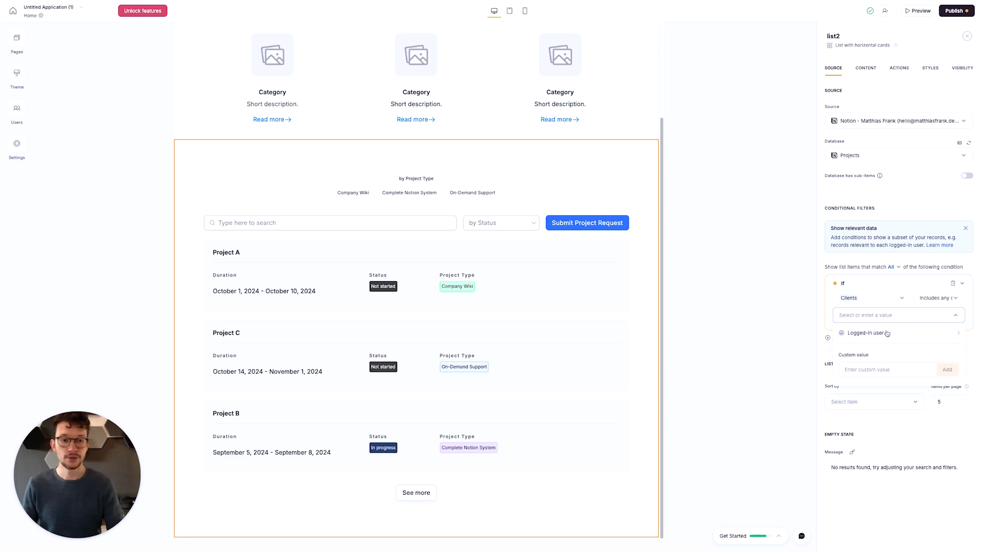
{"action": "left_click", "coordinate": [887, 333]}
{"action": "left_click", "coordinate": [874, 392]}
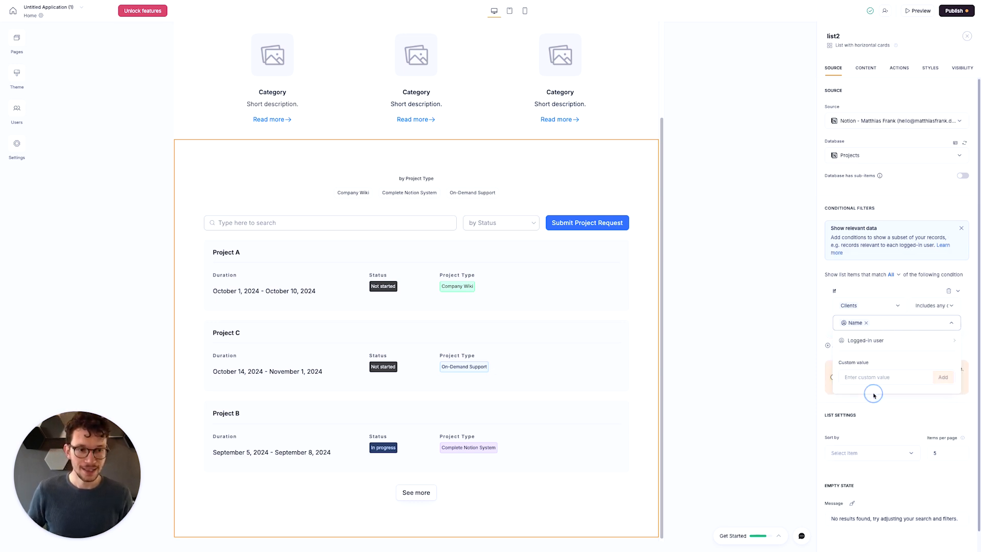
{"action": "left_click", "coordinate": [865, 274]}
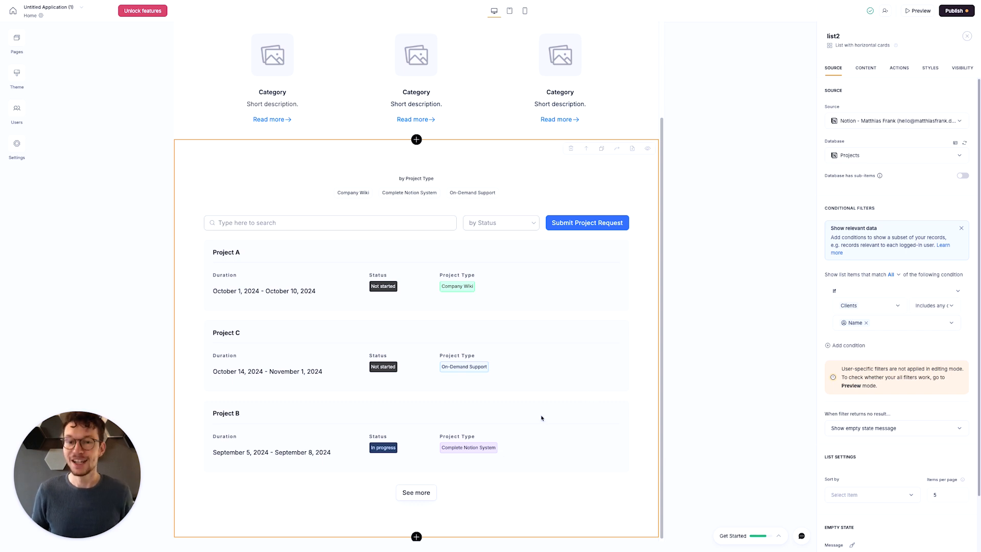
- Publish the changes, switch to the private browser window and reload the client's home page to check the filtered project list
{"action": "left_click", "coordinate": [953, 11]}
{"action": "left_click", "coordinate": [912, 119]}
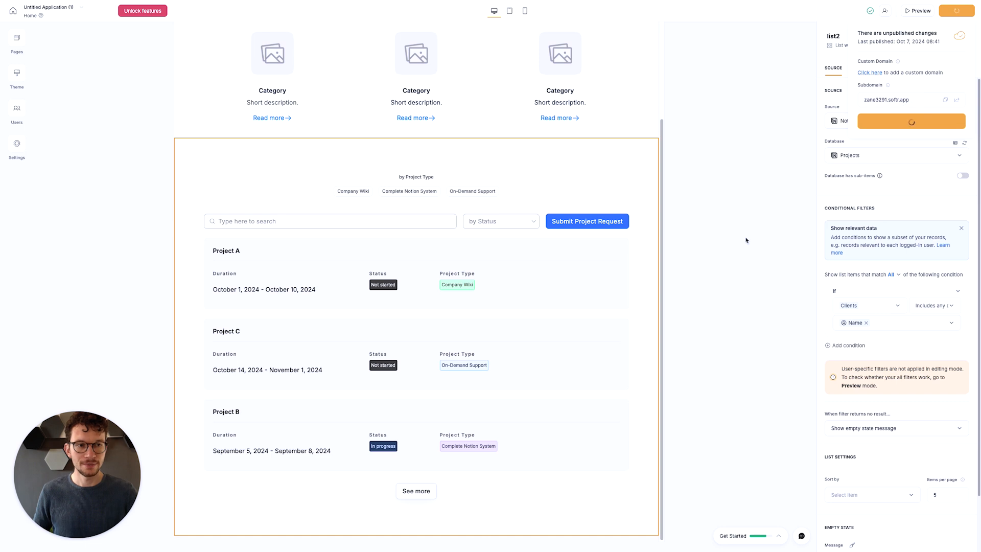
{"action": "key", "text": "ctrl+Right"}
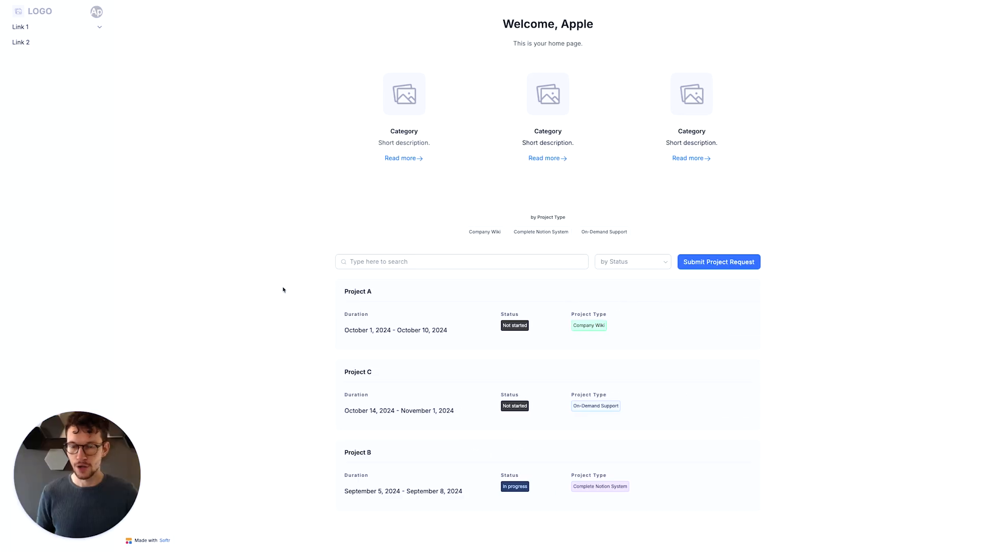
{"action": "key", "text": "super+r"}
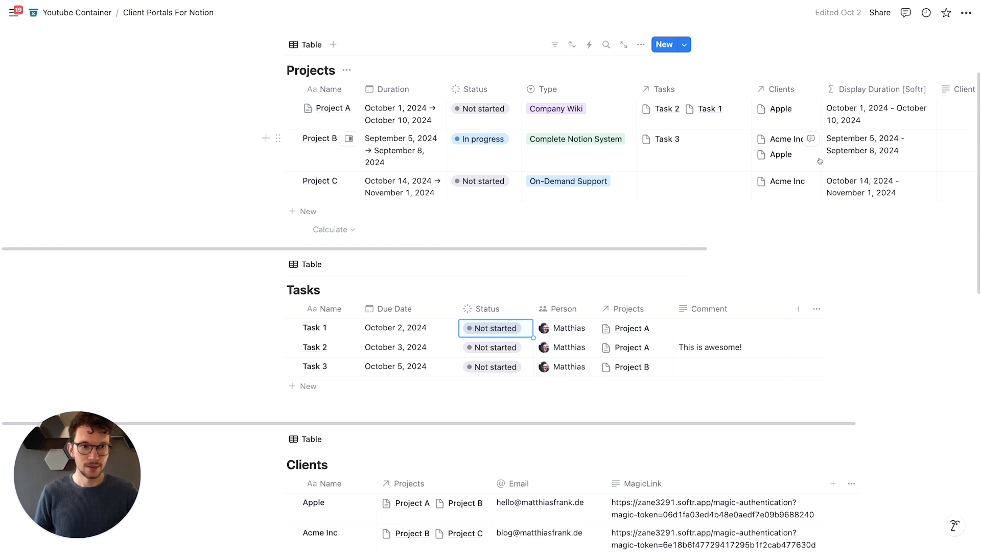
- In Notion, remove Acme Inc from Project B's Clients relation, and reload the client's home page in the private window
{"action": "left_click", "coordinate": [802, 171]}
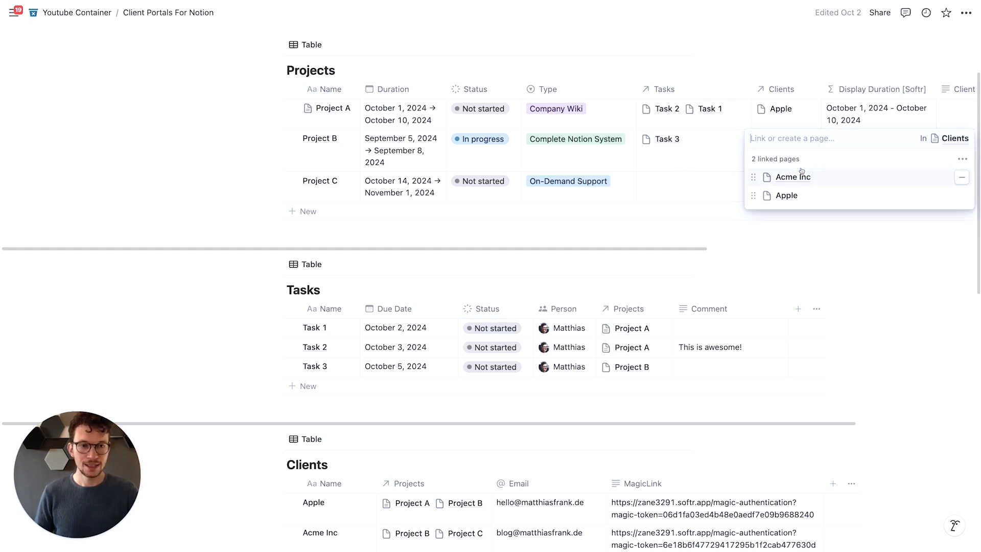
{"action": "left_click", "coordinate": [961, 177]}
{"action": "left_click", "coordinate": [245, 284]}
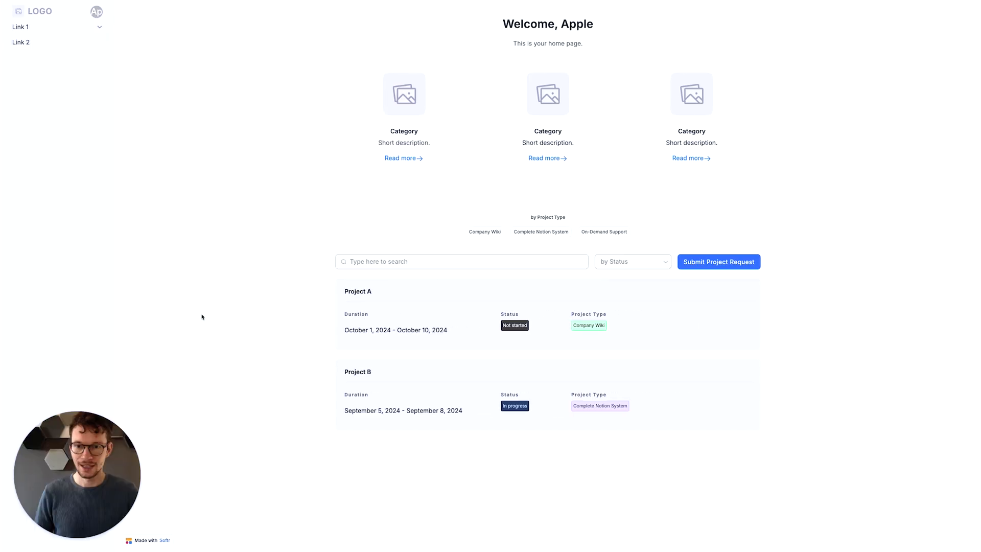
{"action": "key", "text": "super+r"}
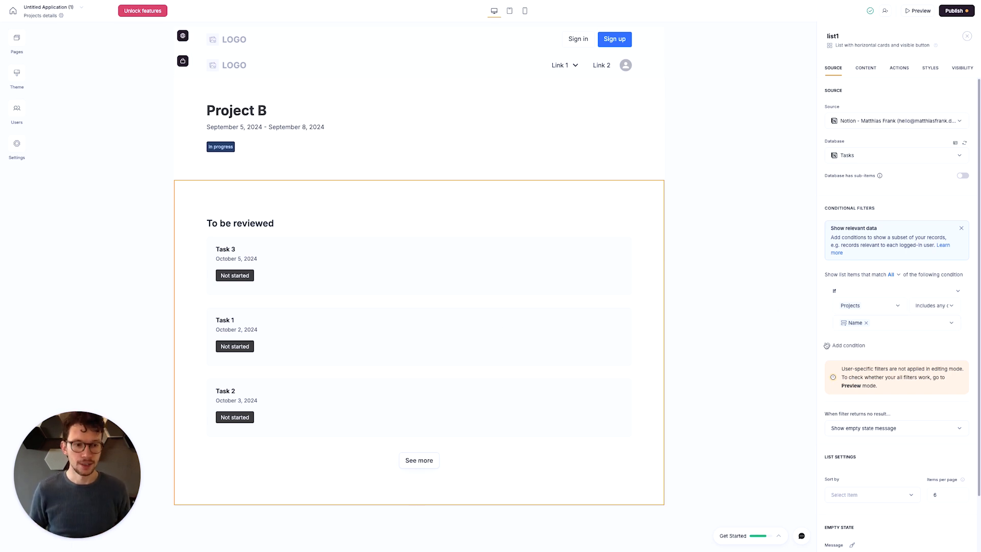
- Add the condition Status is not Done to the task list on the Projects details page, keeping the match setting at All
{"action": "left_click", "coordinate": [842, 350]}
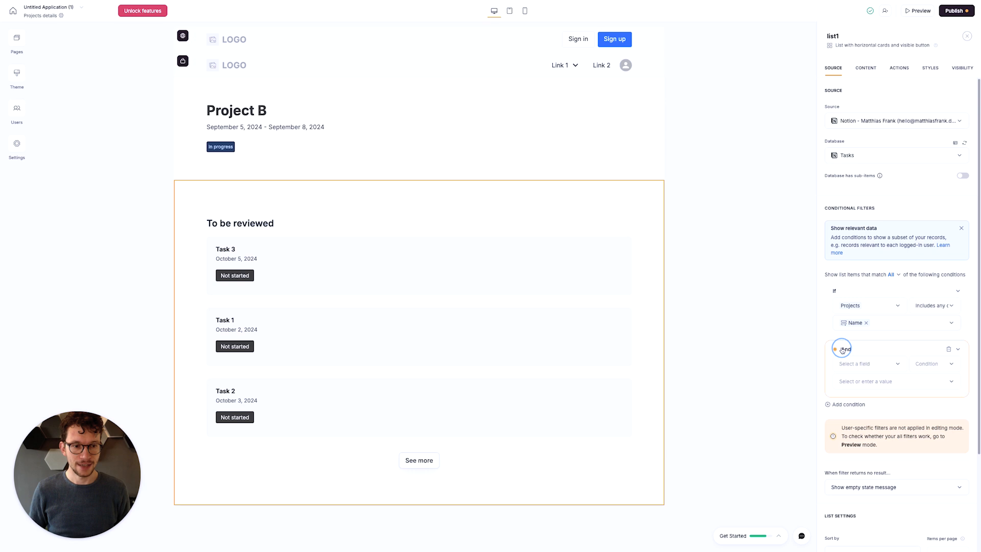
{"action": "left_click", "coordinate": [864, 365]}
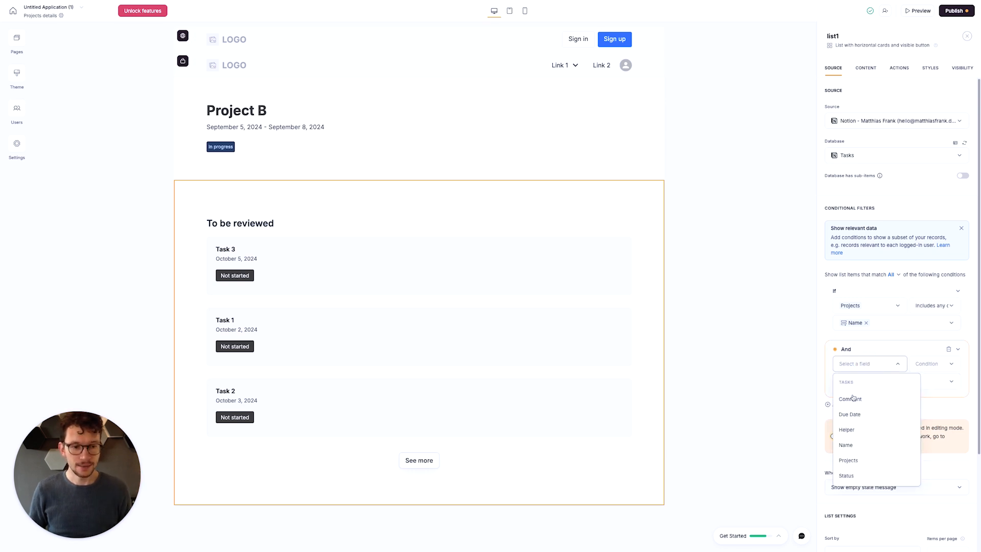
{"action": "left_click", "coordinate": [857, 475]}
{"action": "left_click", "coordinate": [933, 363]}
{"action": "left_click", "coordinate": [921, 399]}
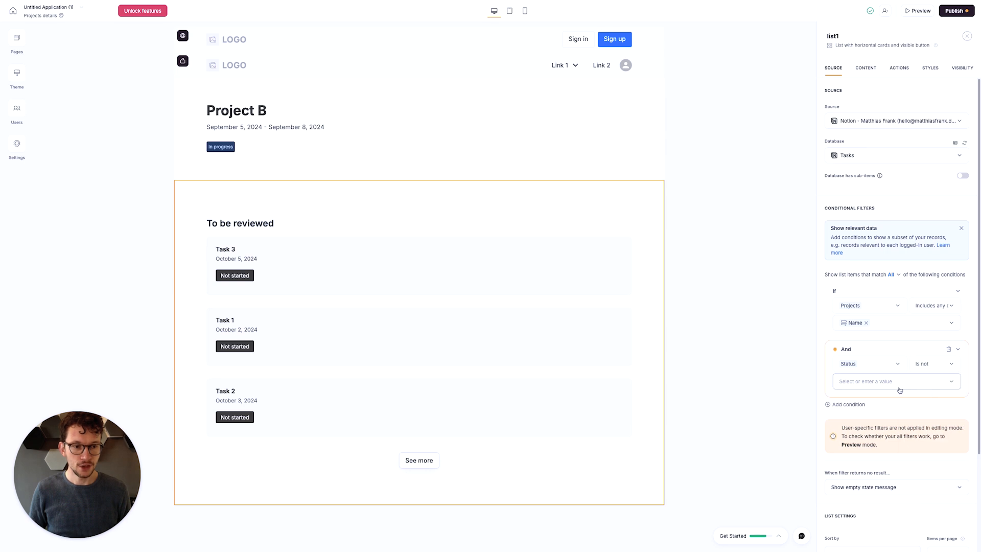
{"action": "left_click", "coordinate": [890, 383]}
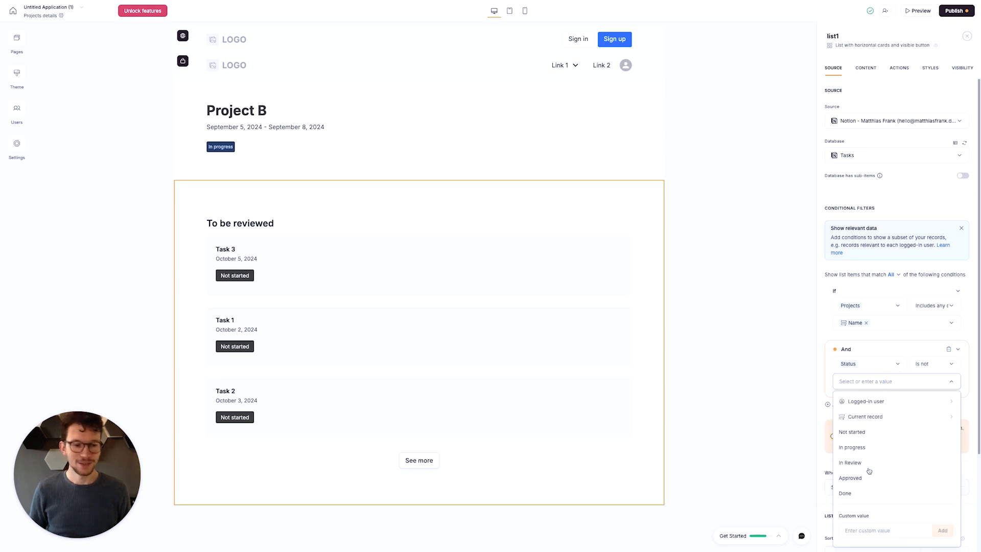
{"action": "left_click", "coordinate": [850, 494]}
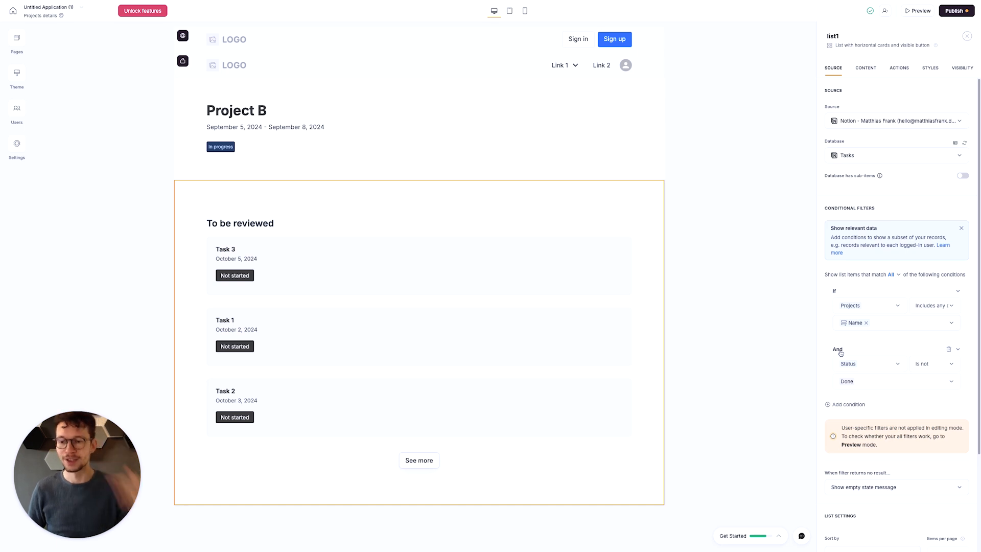
{"action": "left_click", "coordinate": [892, 274]}
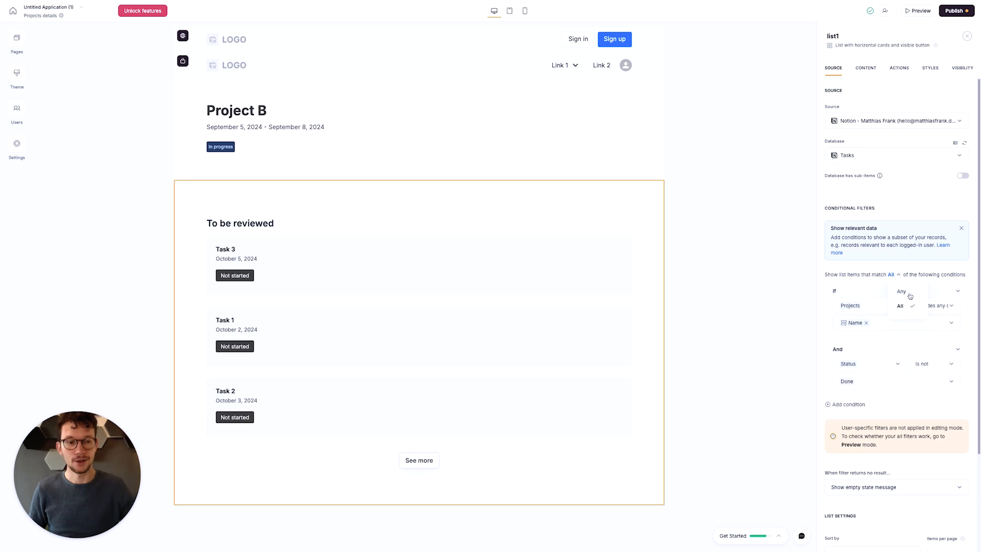
{"action": "left_click", "coordinate": [865, 271]}
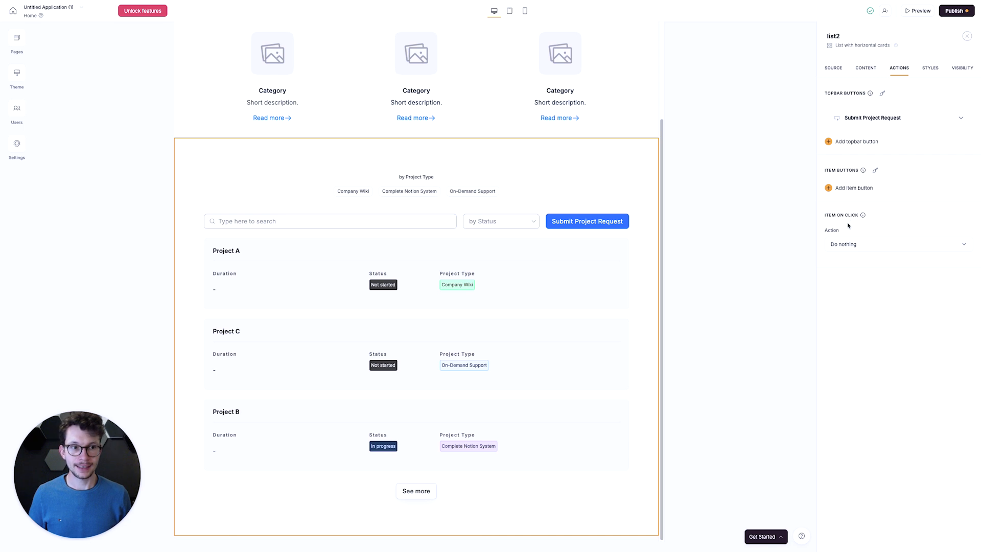
- Make clicking an item in the Home project list open a details page, and create one for Projects using the side-image layout
{"action": "left_click", "coordinate": [853, 249]}
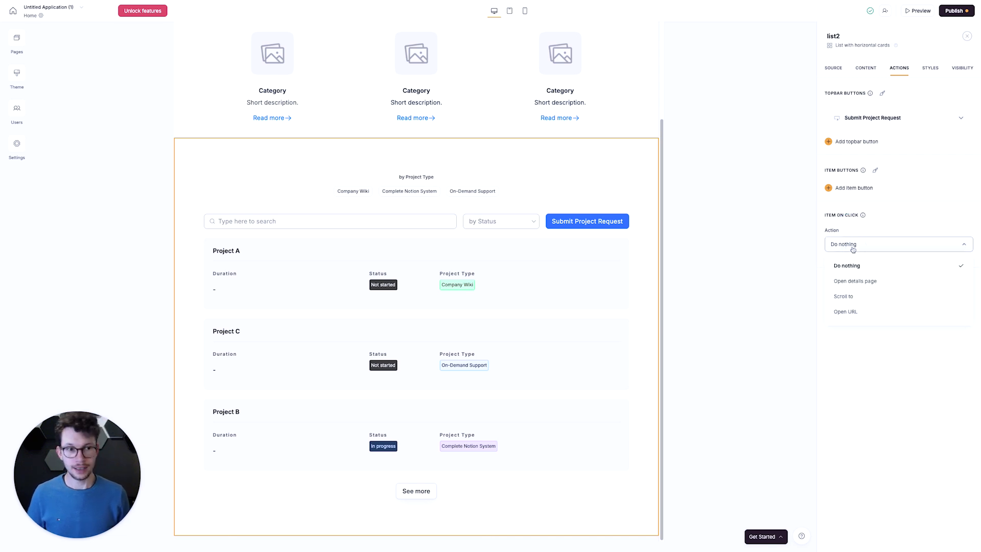
{"action": "left_click", "coordinate": [857, 282]}
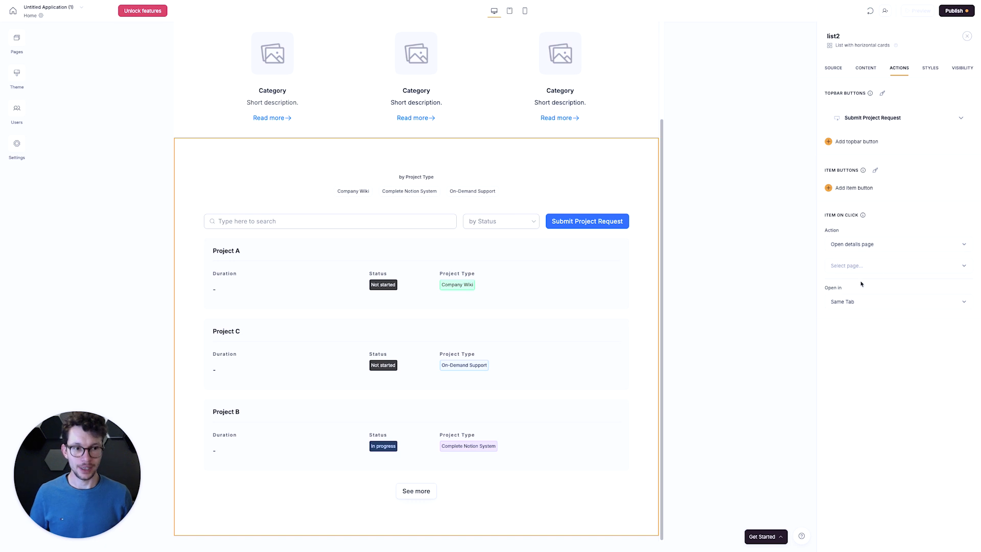
{"action": "left_click", "coordinate": [871, 266]}
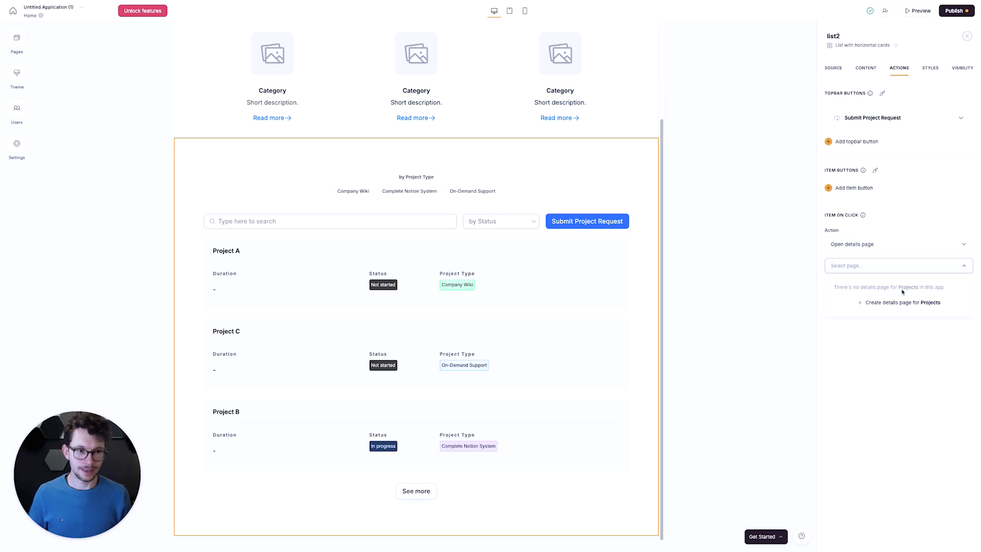
{"action": "left_click", "coordinate": [906, 307]}
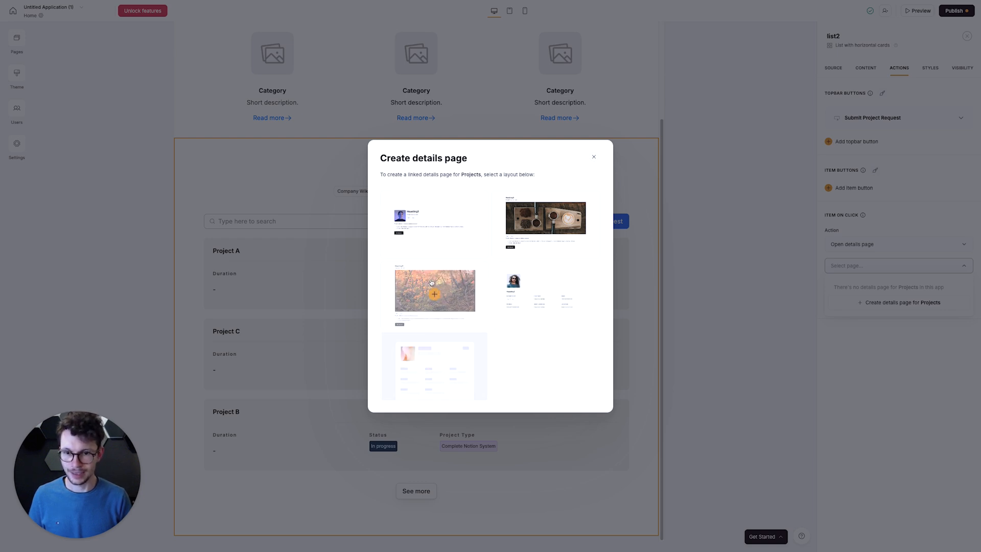
{"action": "left_click", "coordinate": [434, 224]}
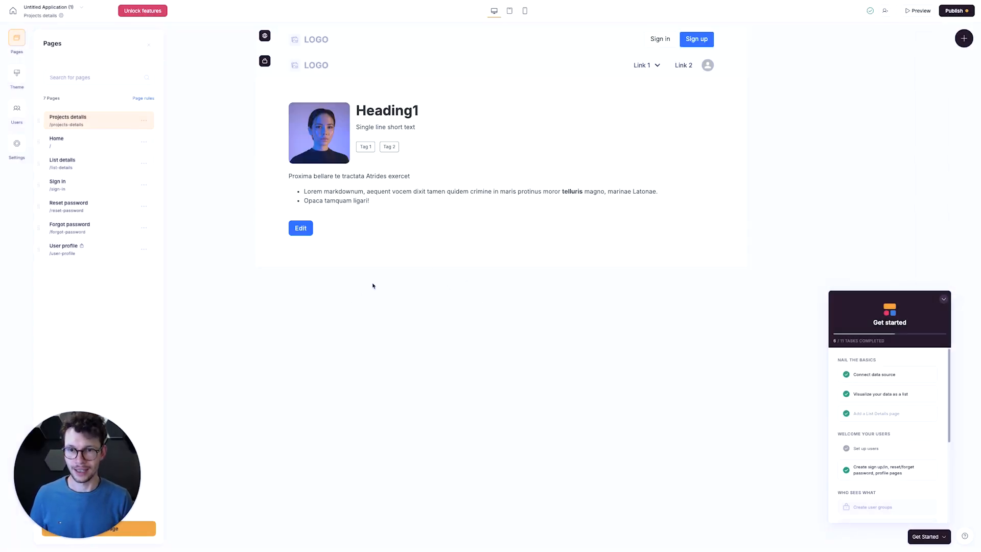
- Hide the image field in the details block of the Projects details page
{"action": "left_click", "coordinate": [518, 143]}
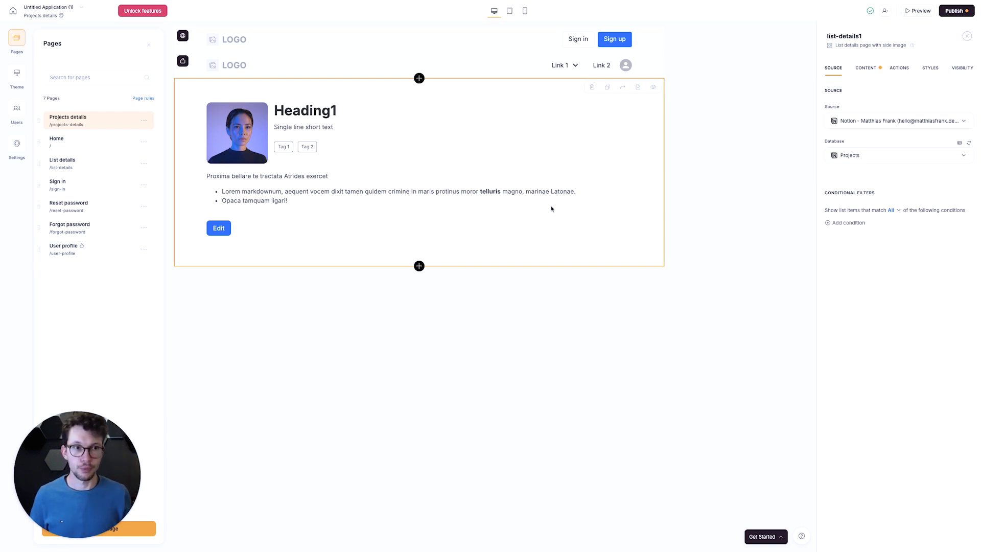
{"action": "left_click", "coordinate": [864, 68]}
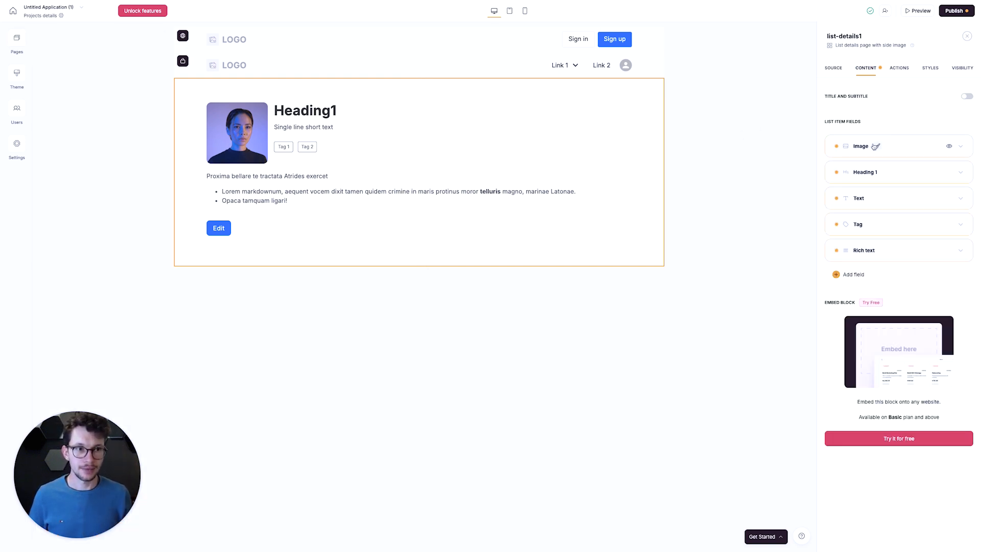
{"action": "left_click", "coordinate": [949, 147]}
- Map the details block's Heading 1 field to Name and its Text field to Display Duration [Softr]
{"action": "left_click", "coordinate": [931, 177]}
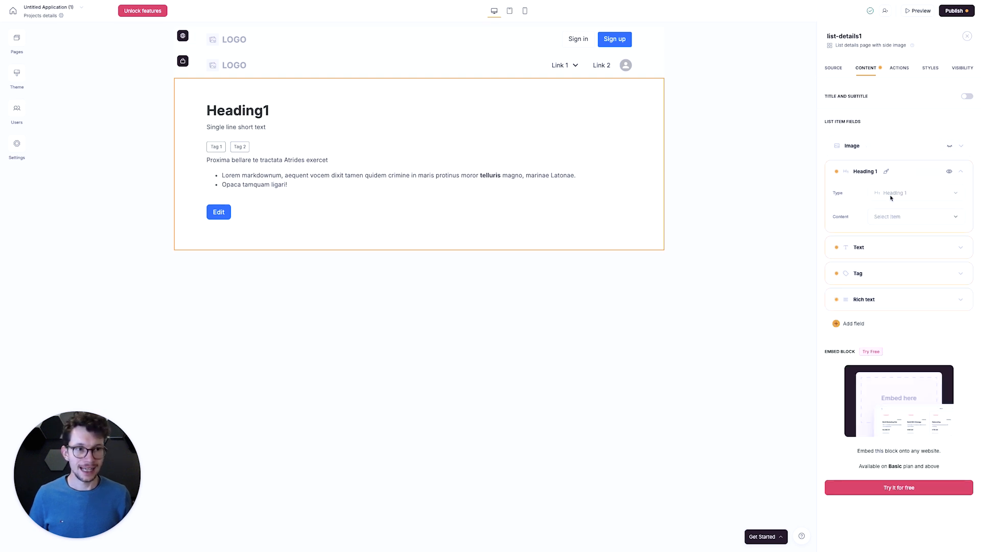
{"action": "left_click", "coordinate": [905, 217]}
{"action": "scroll", "coordinate": [905, 289], "scroll_direction": "down", "scroll_amount": 4}
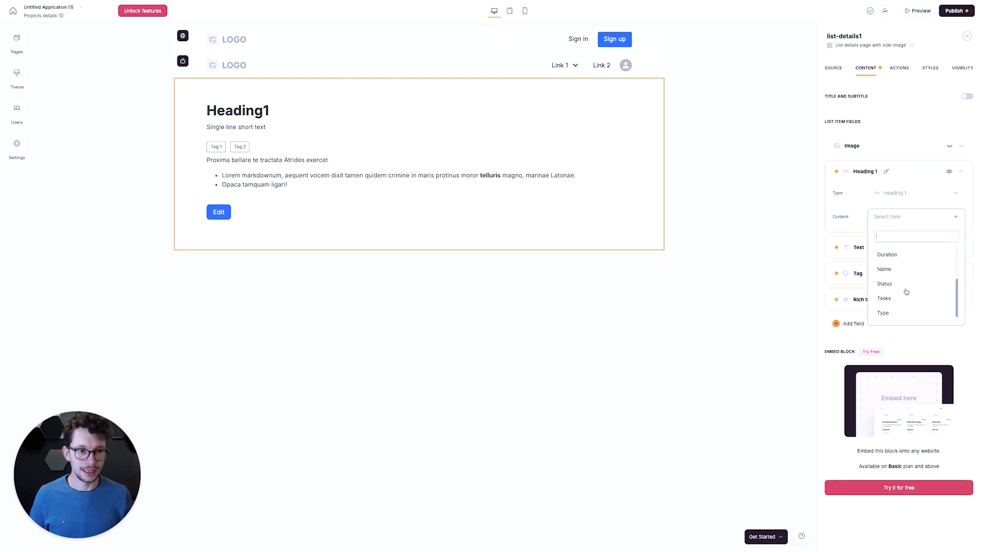
{"action": "left_click", "coordinate": [905, 272]}
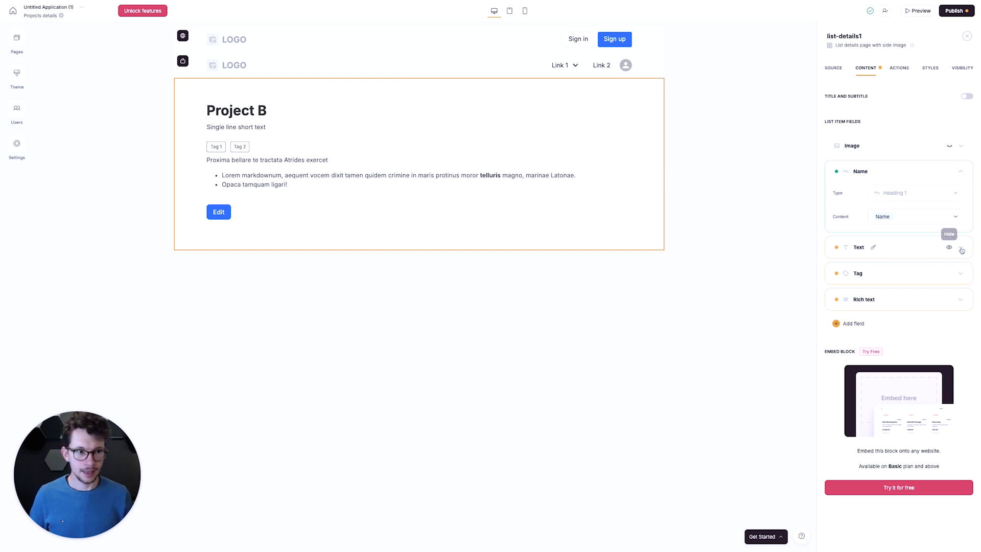
{"action": "left_click", "coordinate": [960, 247]}
{"action": "left_click", "coordinate": [929, 291]}
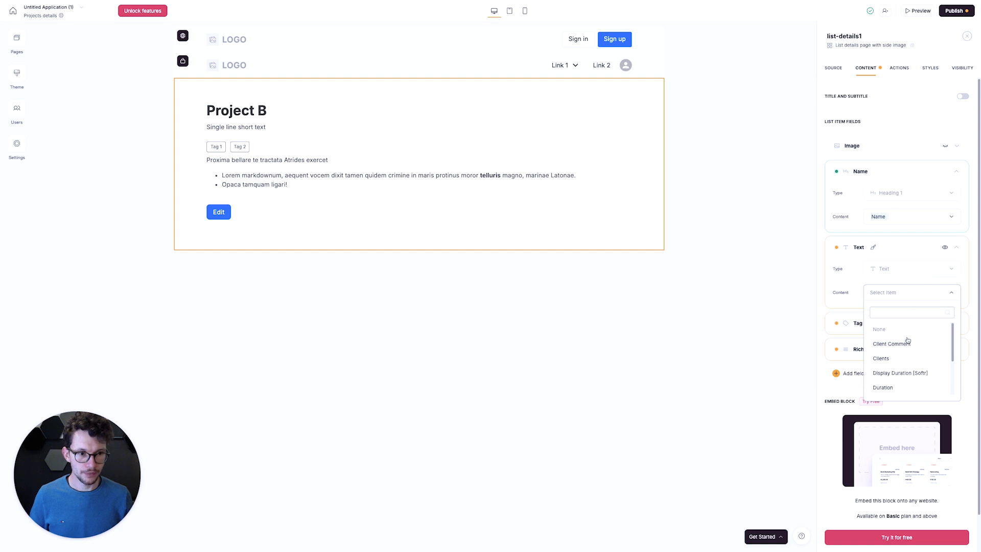
{"action": "left_click", "coordinate": [900, 373]}
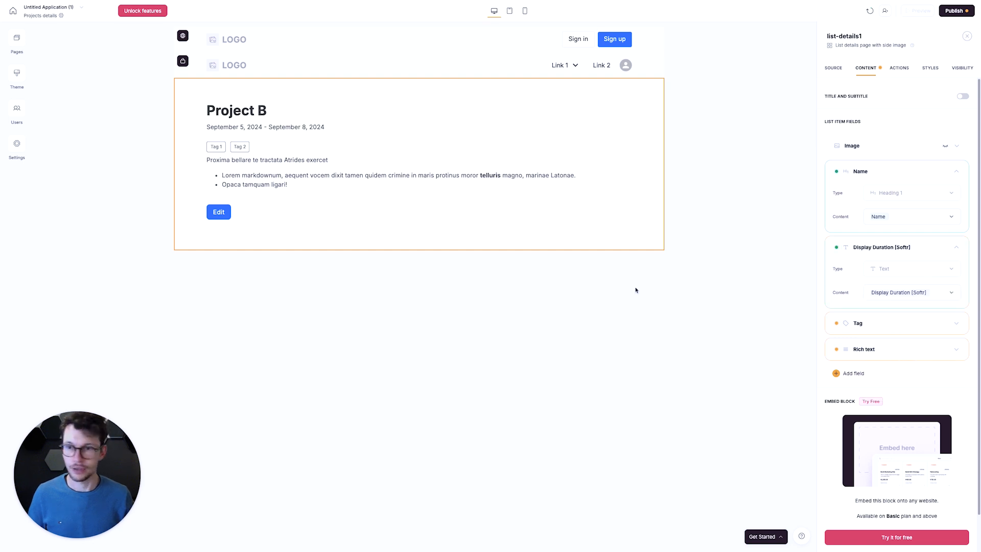
- Map the details block's Tag field to Status and set its colors to As defined in data source
{"action": "scroll", "coordinate": [868, 276], "scroll_direction": "down", "scroll_amount": 1}
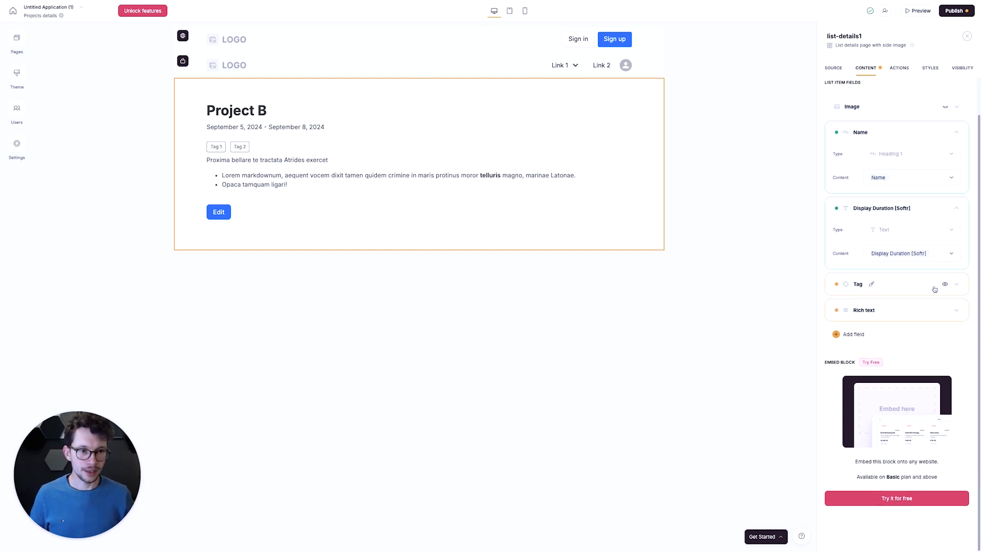
{"action": "left_click", "coordinate": [959, 288]}
{"action": "left_click", "coordinate": [932, 333]}
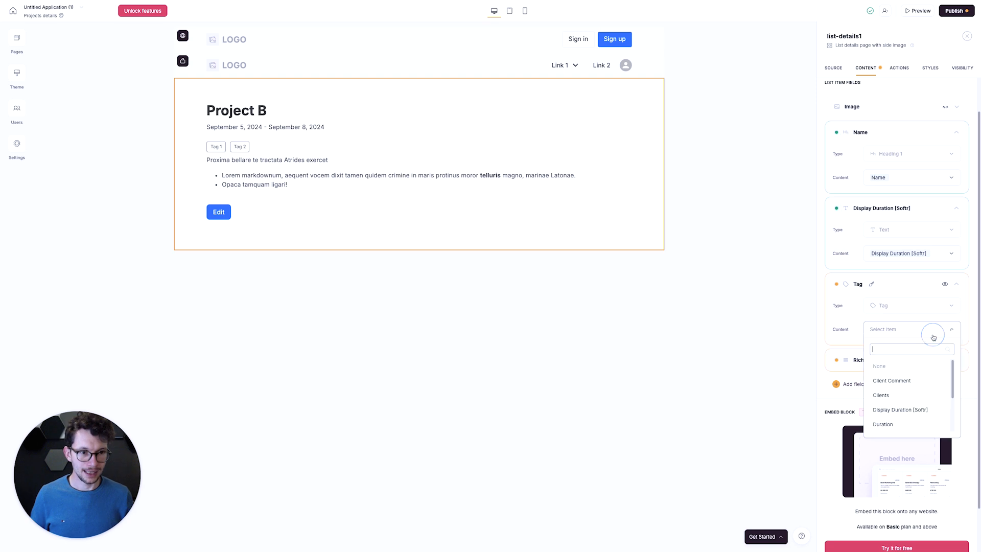
{"action": "scroll", "coordinate": [885, 384], "scroll_direction": "down", "scroll_amount": 3}
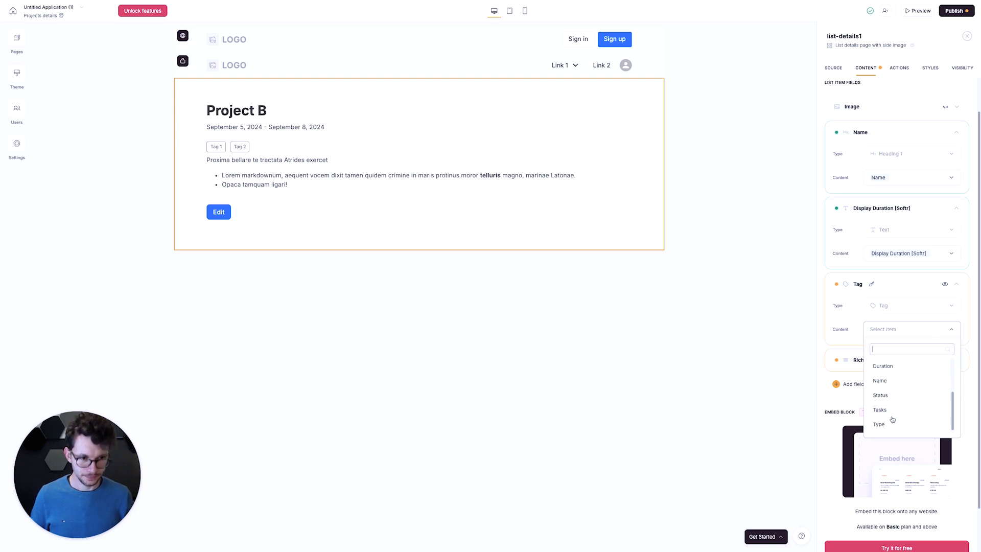
{"action": "left_click", "coordinate": [897, 396]}
{"action": "left_click", "coordinate": [904, 351]}
{"action": "left_click", "coordinate": [892, 390]}
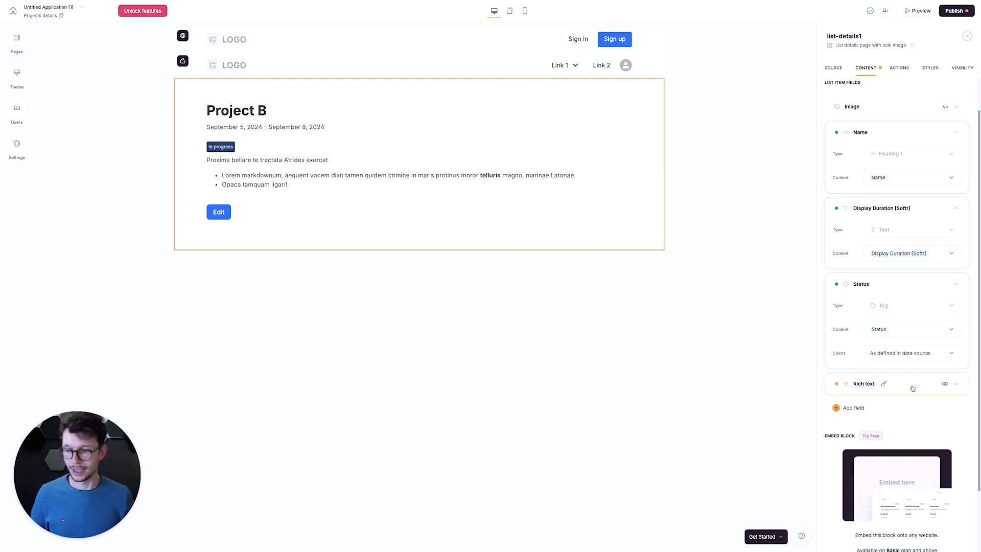
- Hide the Rich text field in the details block of the Projects details page
{"action": "scroll", "coordinate": [904, 381], "scroll_direction": "down", "scroll_amount": 1}
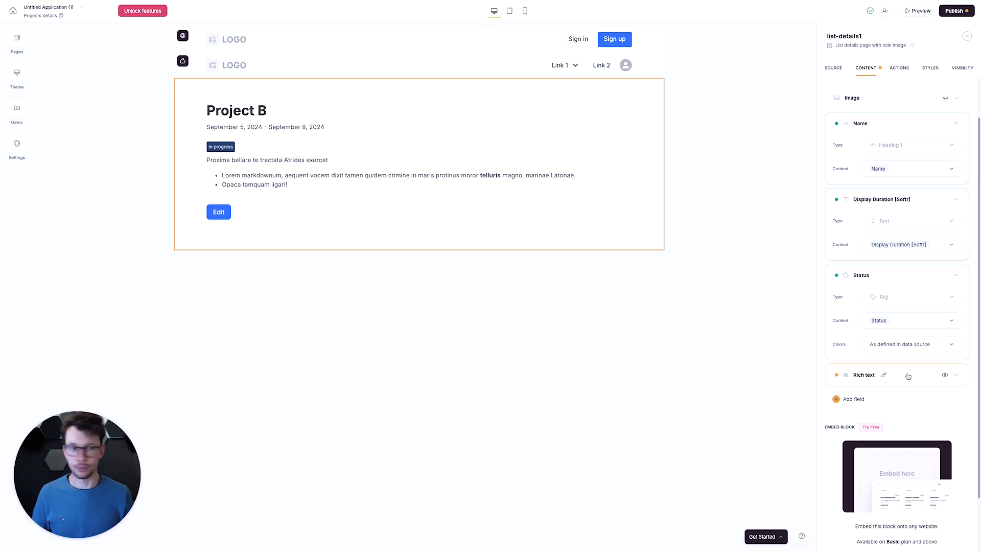
{"action": "left_click", "coordinate": [955, 376]}
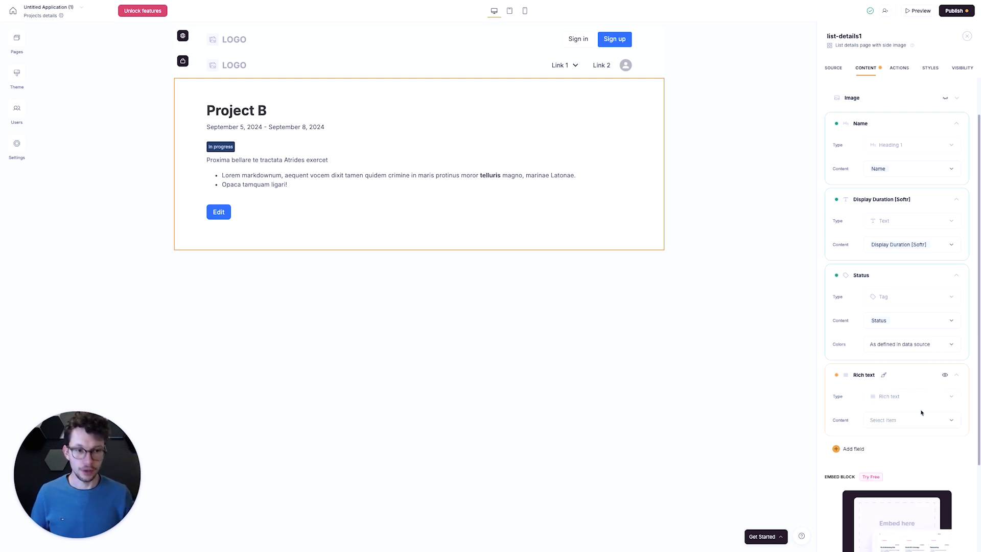
{"action": "left_click", "coordinate": [945, 376]}
{"action": "scroll", "coordinate": [910, 386], "scroll_direction": "down", "scroll_amount": 2}
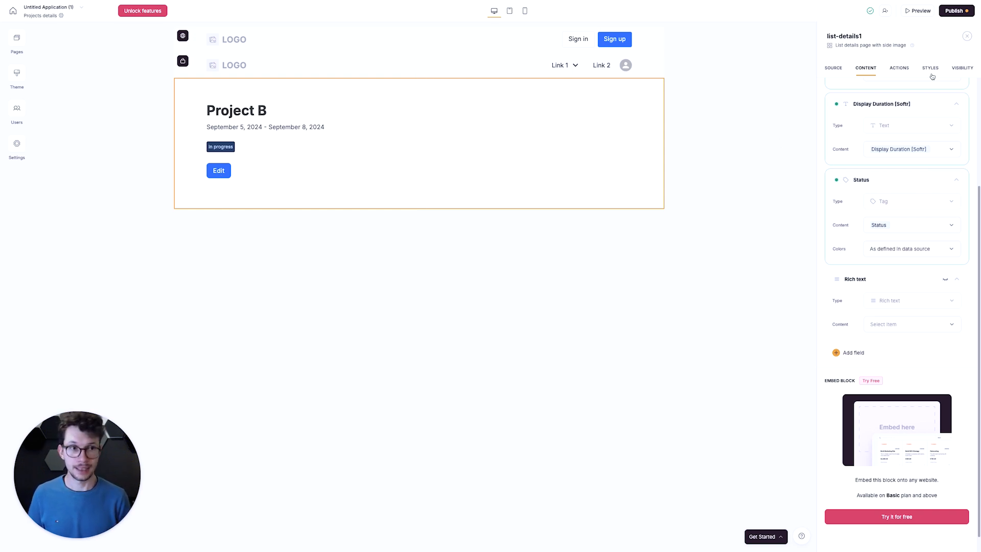
- Delete the Edit item button from the project details block
{"action": "left_click", "coordinate": [902, 69]}
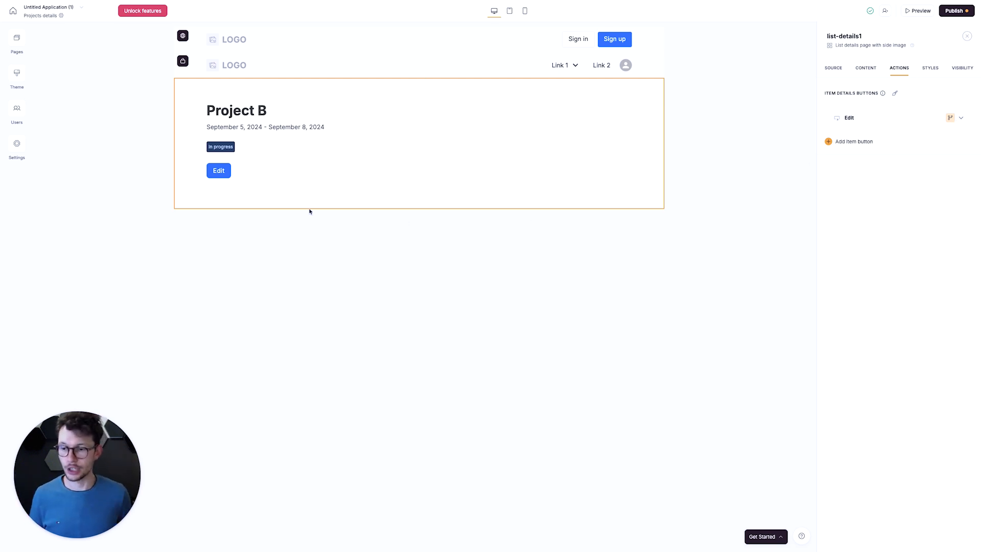
{"action": "left_click", "coordinate": [938, 117]}
{"action": "left_click", "coordinate": [907, 147]}
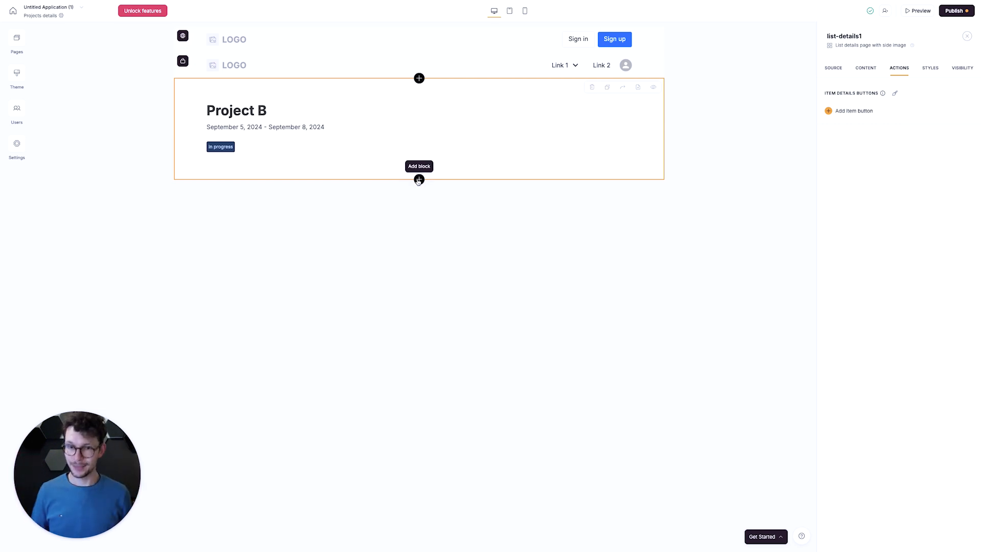
- Add a "List with horizontal cards and visible button" block below the project details block
{"action": "left_click", "coordinate": [419, 180]}
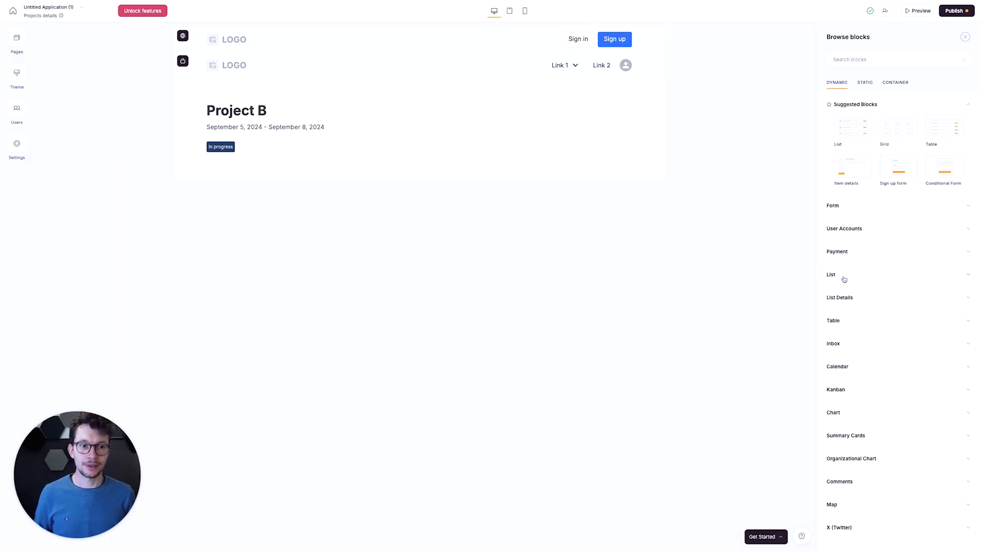
{"action": "left_click", "coordinate": [843, 279]}
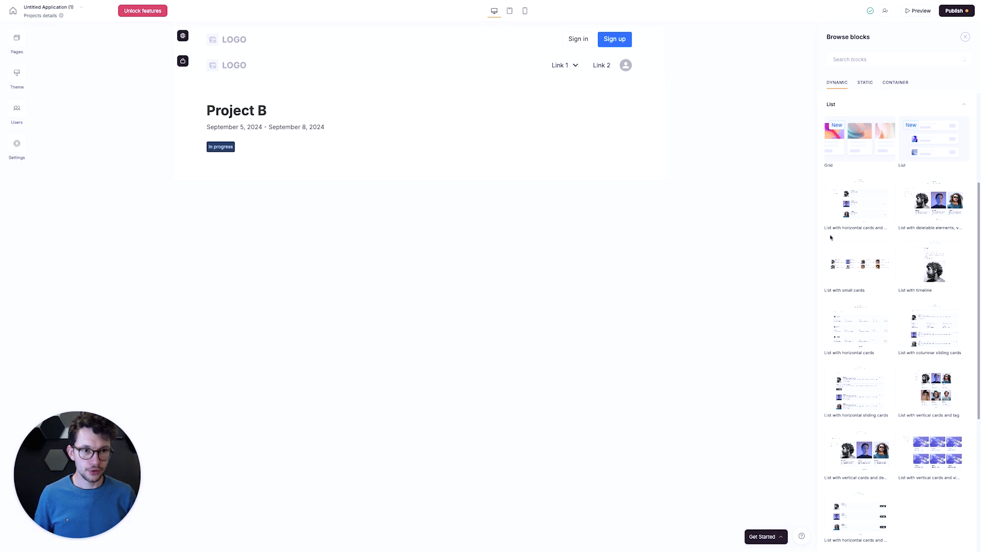
{"action": "mouse_move", "coordinate": [833, 256]}
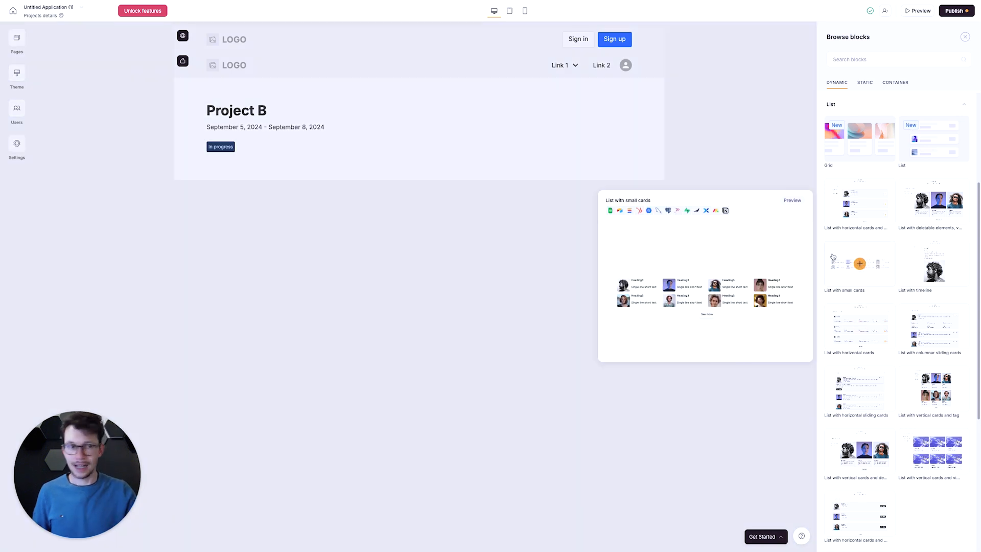
{"action": "mouse_move", "coordinate": [851, 215]}
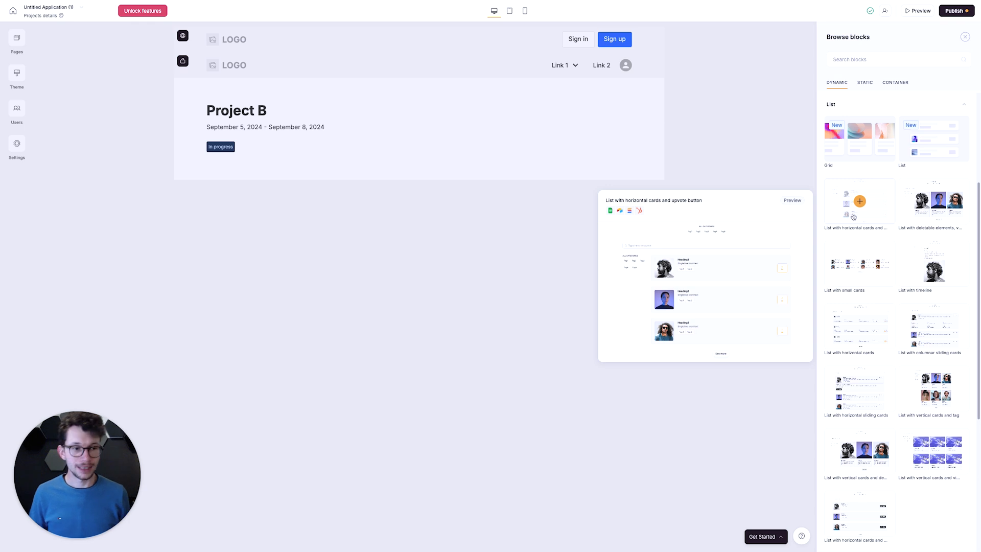
{"action": "mouse_move", "coordinate": [913, 331]}
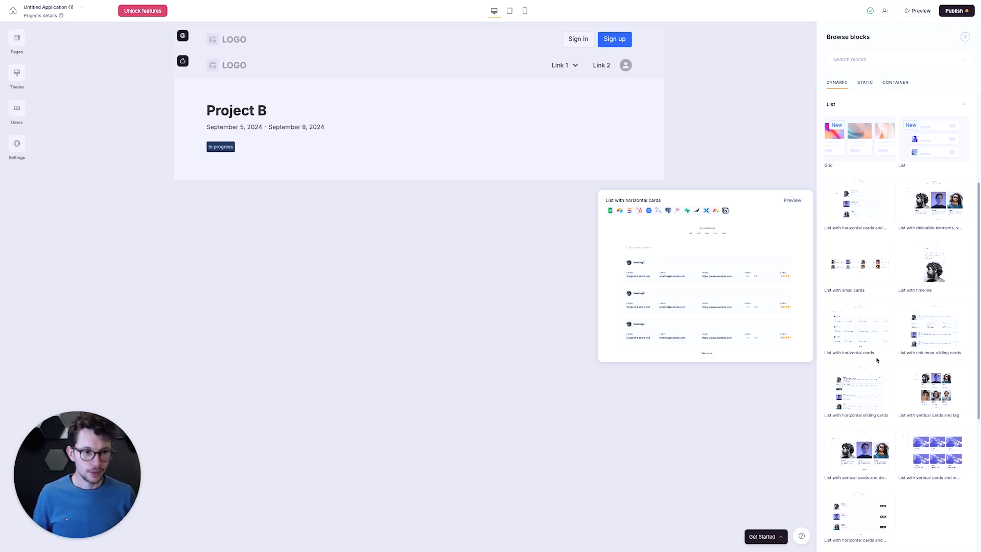
{"action": "scroll", "coordinate": [886, 359], "scroll_direction": "down", "scroll_amount": 2}
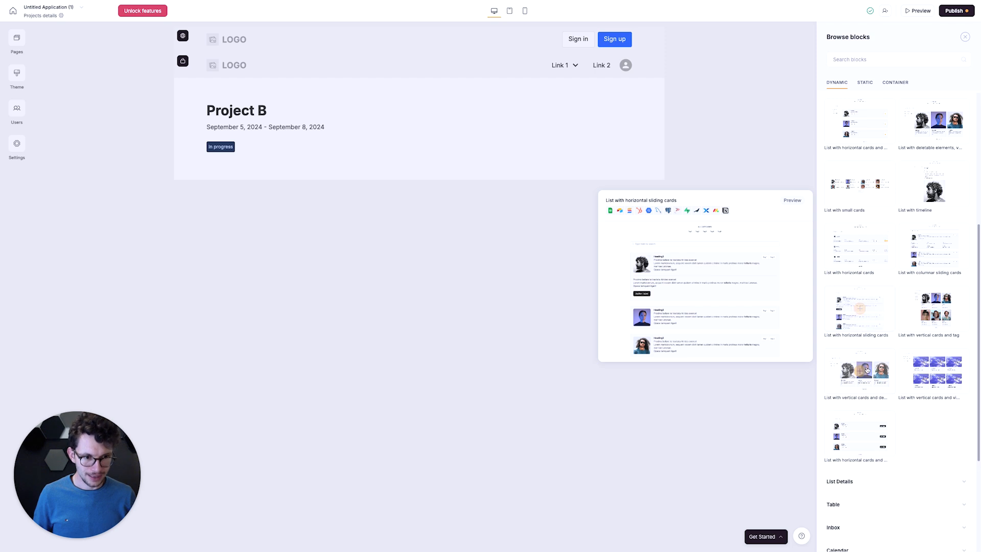
{"action": "mouse_move", "coordinate": [860, 432]}
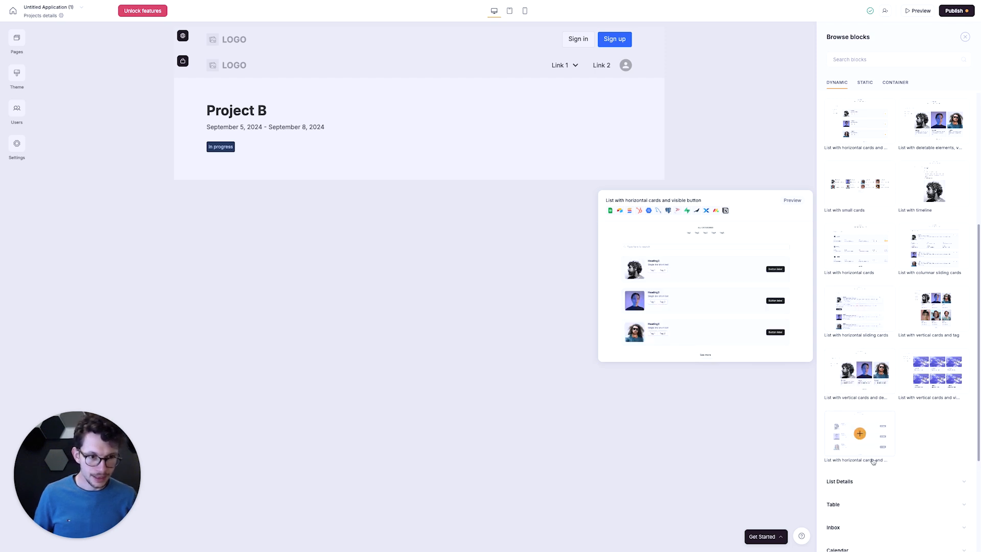
{"action": "left_click", "coordinate": [860, 434]}
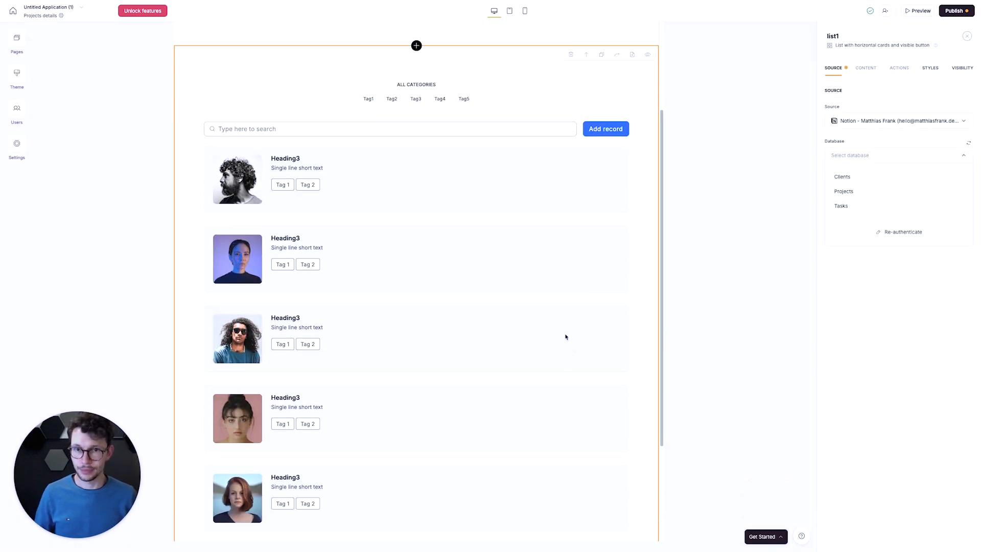
- Connect the new list block to the Notion Tasks database
{"action": "scroll", "coordinate": [562, 336], "scroll_direction": "up", "scroll_amount": 3}
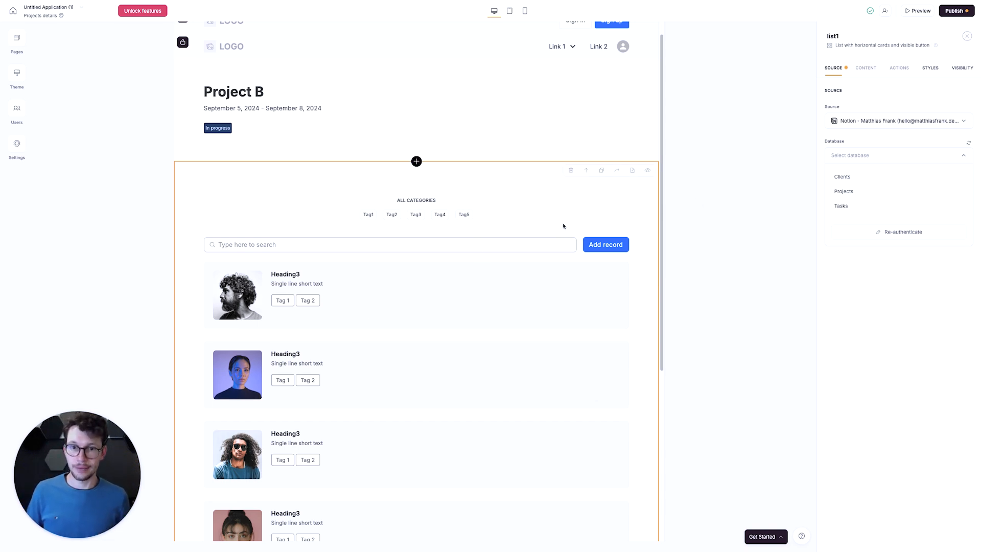
{"action": "left_click", "coordinate": [549, 196]}
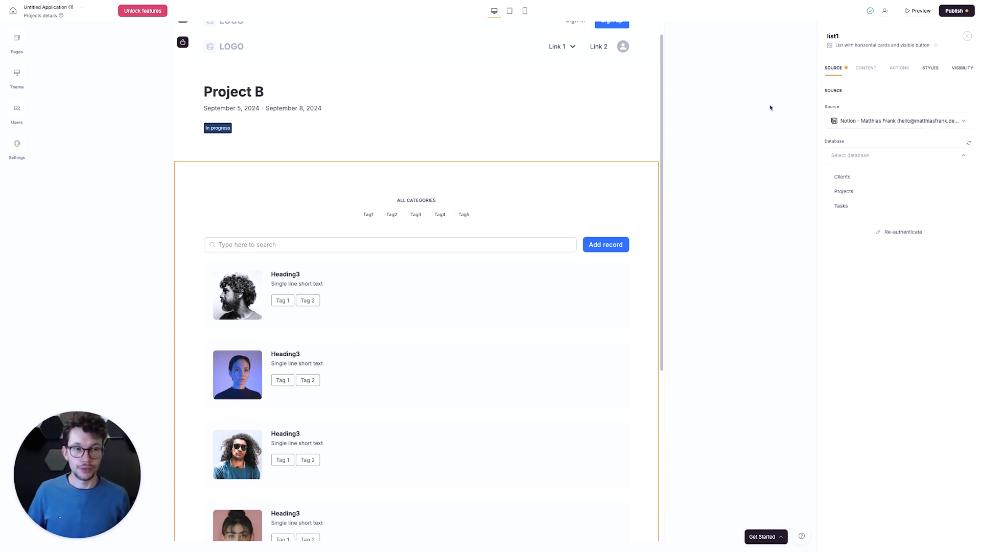
{"action": "scroll", "coordinate": [770, 107], "scroll_direction": "down", "scroll_amount": 3}
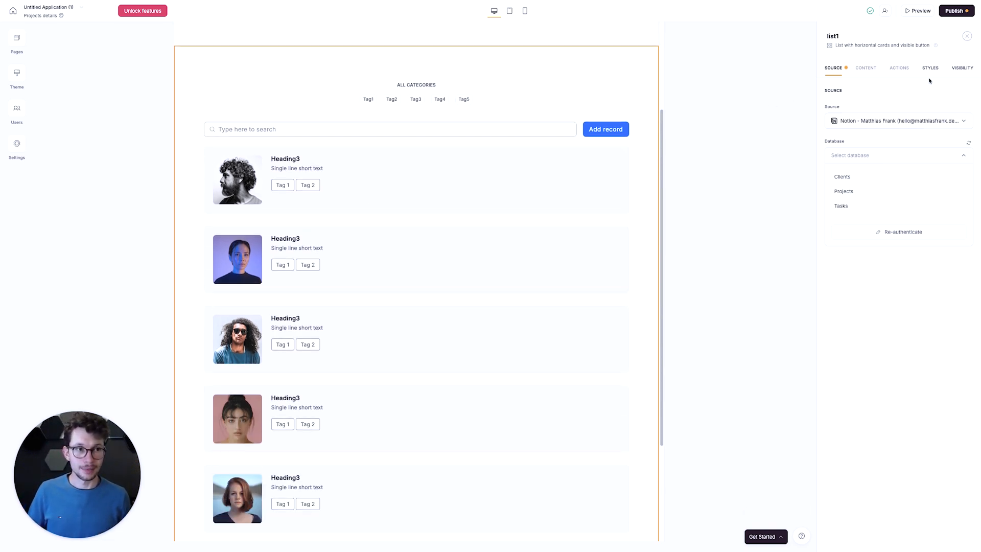
{"action": "left_click", "coordinate": [848, 206]}
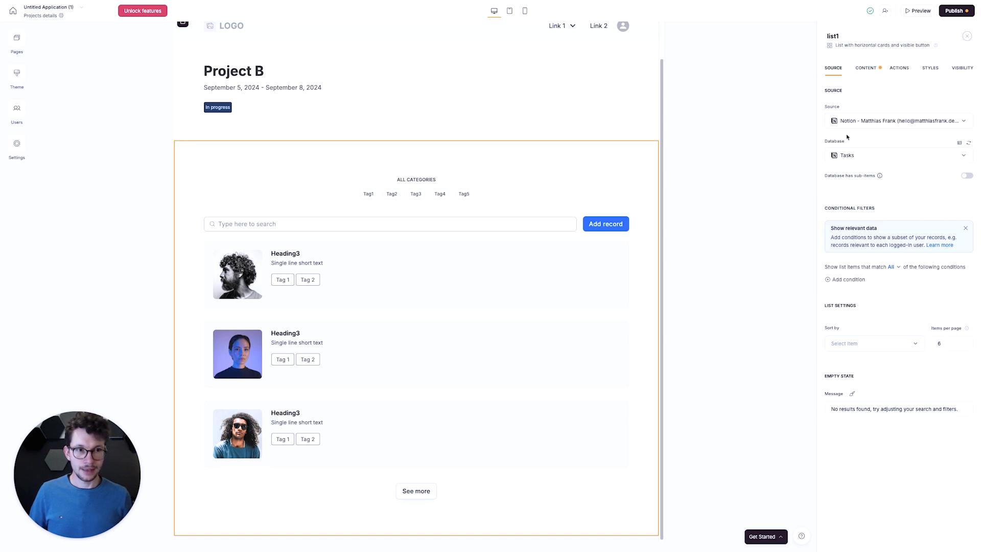
- Hide the image field of the task list and map its Heading 3 field to Name
{"action": "left_click", "coordinate": [864, 69]}
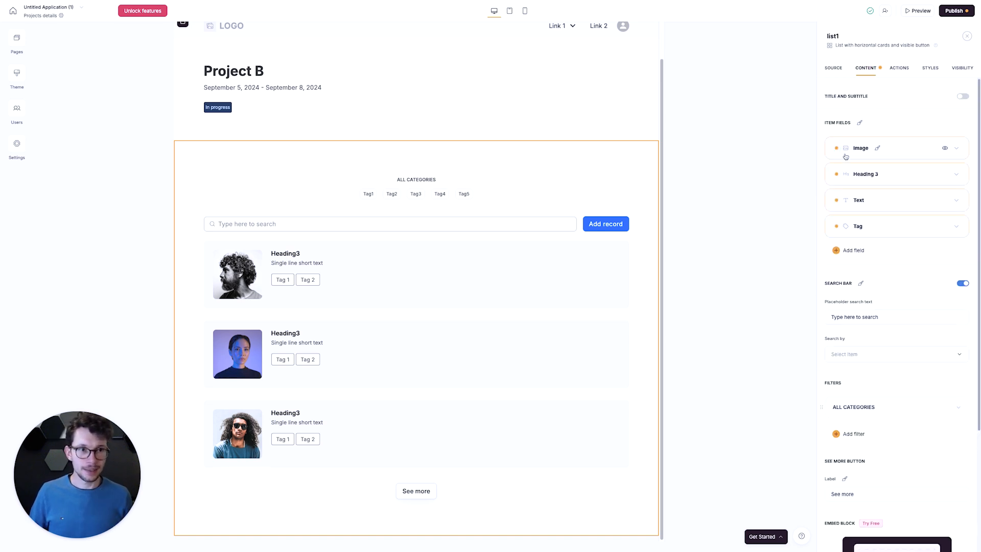
{"action": "left_click", "coordinate": [944, 147]}
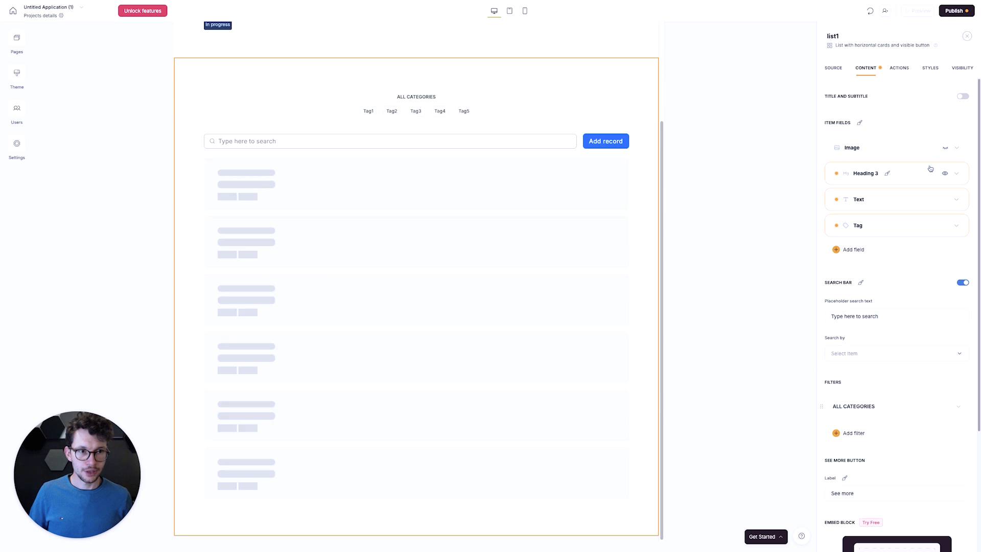
{"action": "left_click", "coordinate": [925, 173]}
{"action": "left_click", "coordinate": [898, 218]}
{"action": "left_click", "coordinate": [889, 273]}
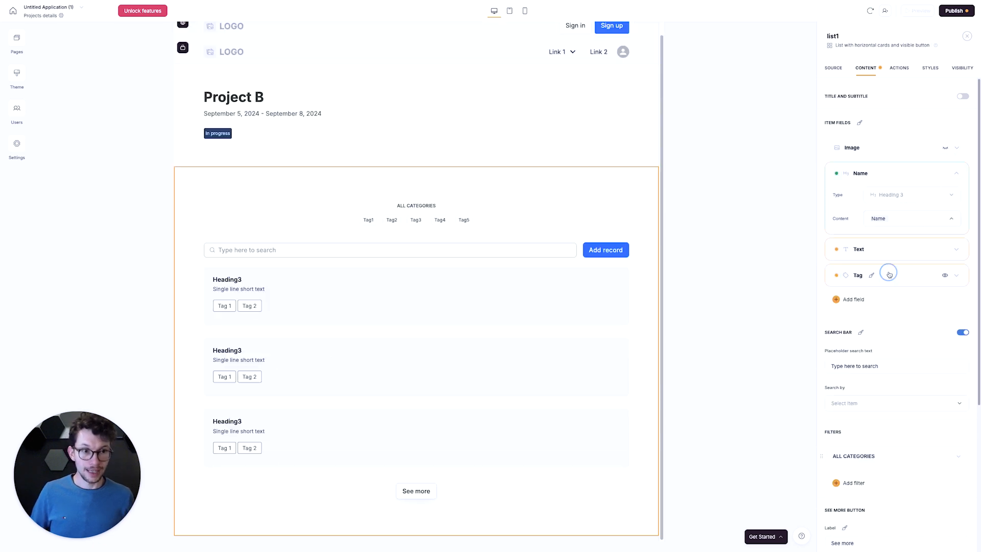
- Map the task list's Text field to Due Date
{"action": "left_click", "coordinate": [958, 250]}
{"action": "left_click", "coordinate": [899, 294]}
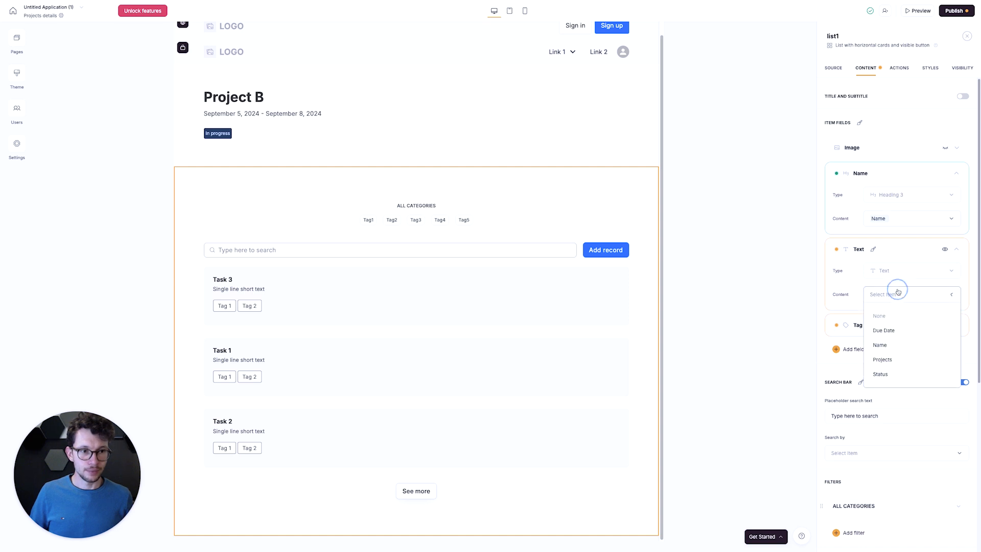
{"action": "left_click", "coordinate": [887, 331]}
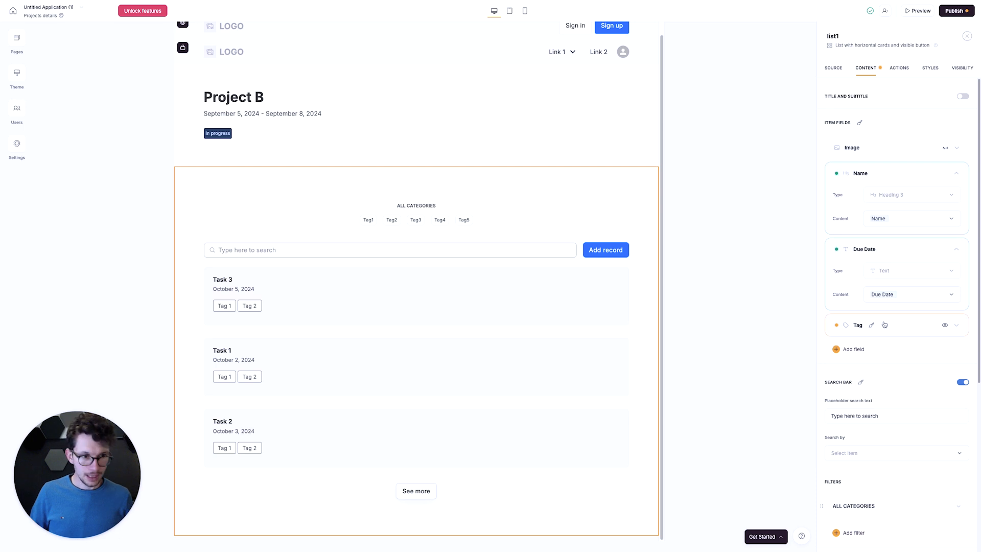
- Map the task list's Tag field to Status and set its colors to As defined in data source
{"action": "left_click", "coordinate": [955, 325]}
{"action": "left_click", "coordinate": [879, 373]}
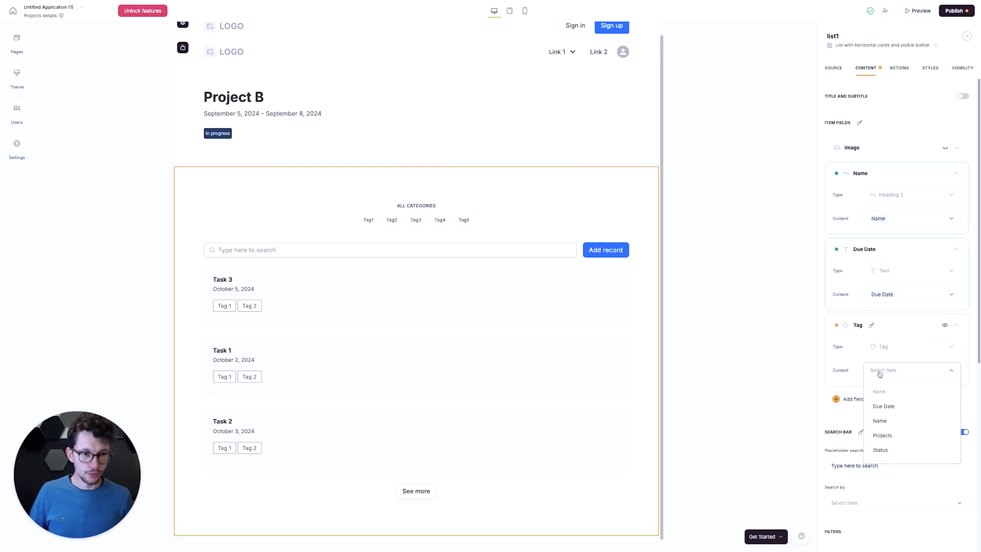
{"action": "left_click", "coordinate": [888, 450]}
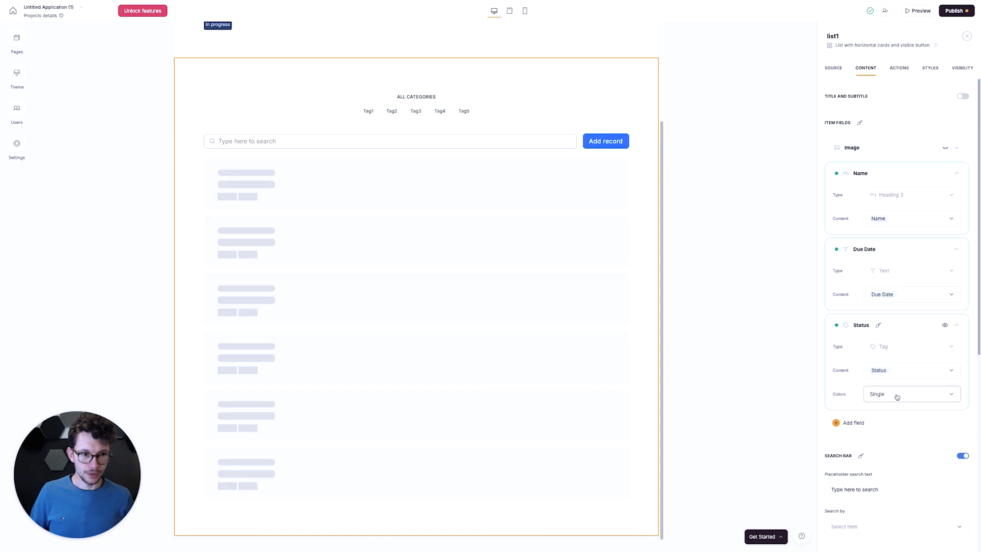
{"action": "left_click", "coordinate": [896, 396]}
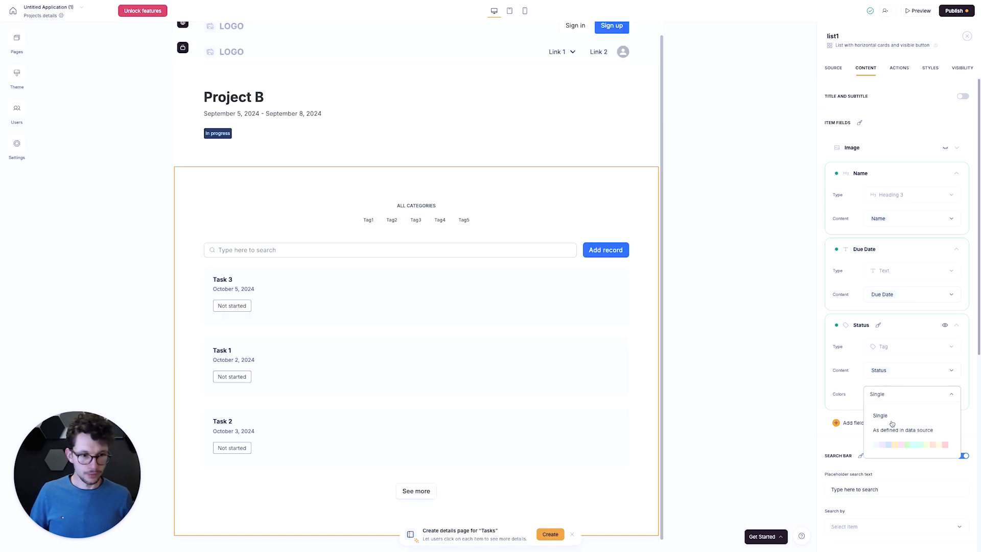
{"action": "left_click", "coordinate": [891, 430]}
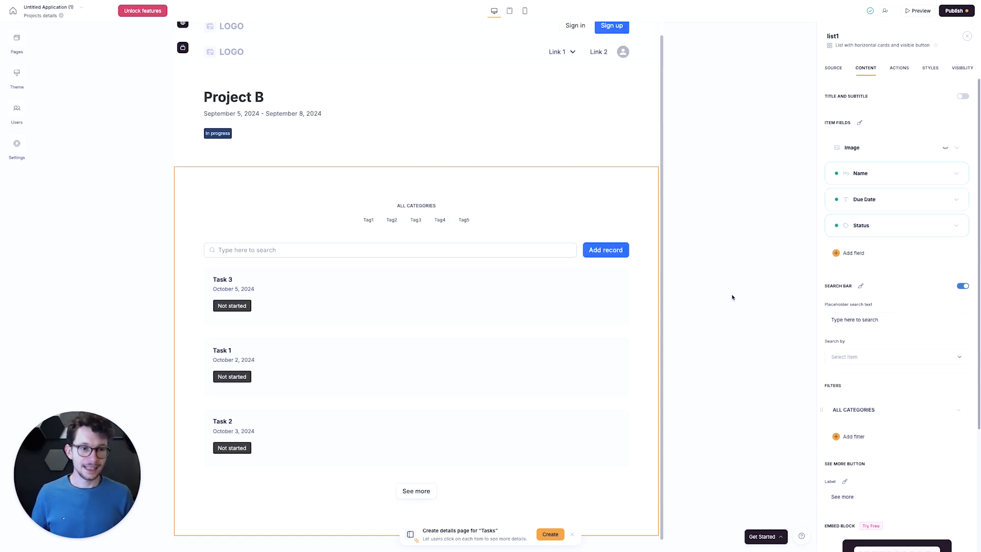
- Turn off the task list's search bar and delete its ALL CATEGORIES filter
{"action": "left_click", "coordinate": [962, 286]}
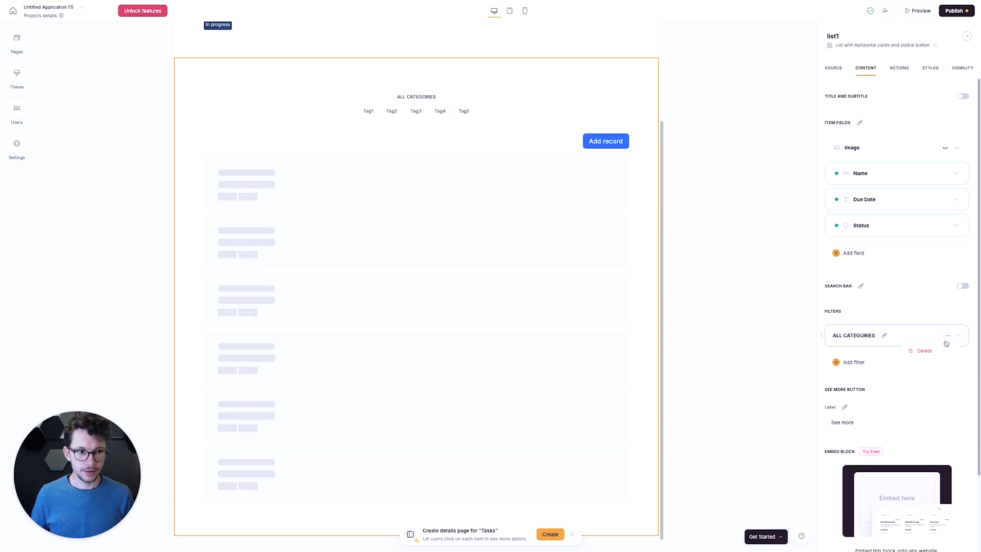
{"action": "left_click", "coordinate": [946, 340]}
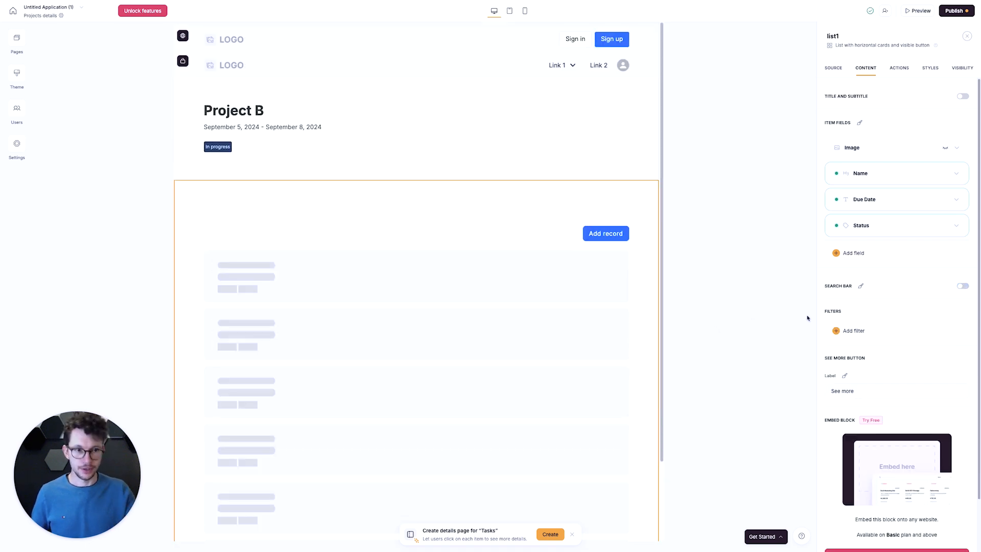
- Delete the Add record topbar button from the task list
{"action": "left_click", "coordinate": [899, 67]}
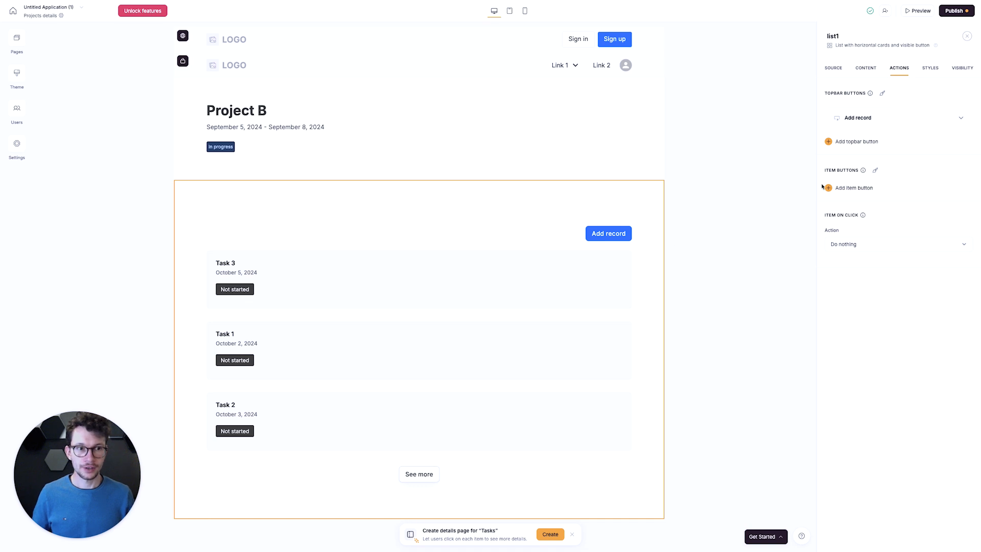
{"action": "left_click", "coordinate": [938, 118]}
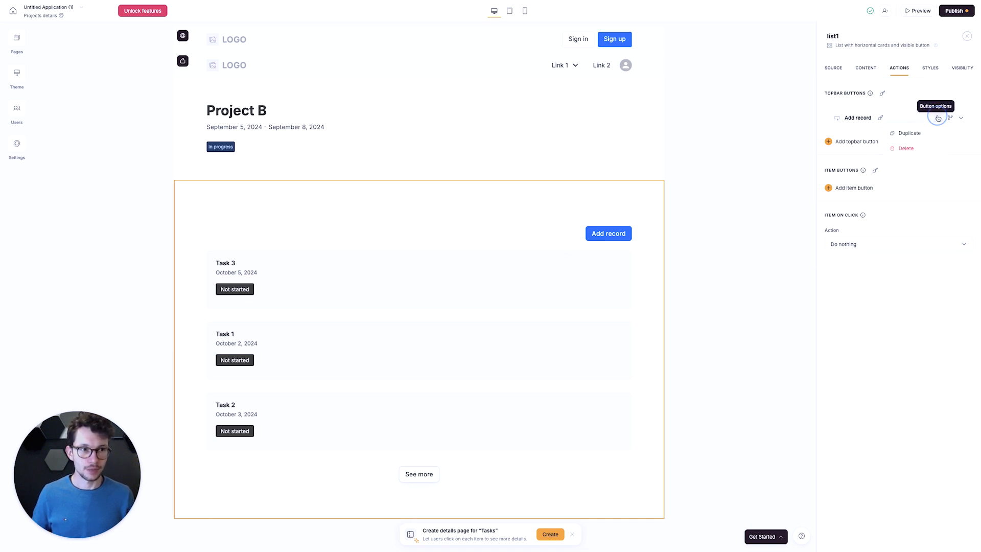
{"action": "left_click", "coordinate": [905, 148]}
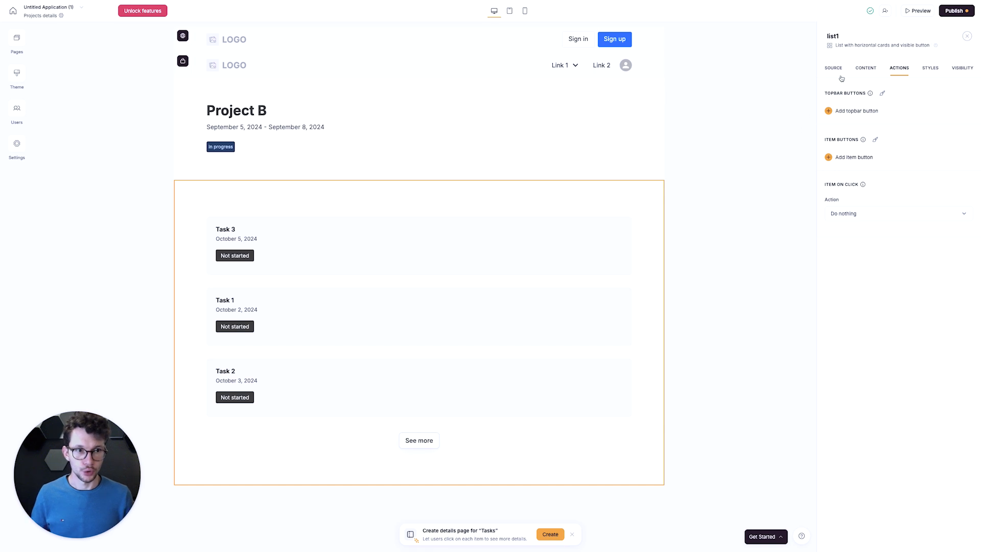
- Give the task list a left-aligned title reading "Your Project Tasks" with an empty subtitle
{"action": "left_click", "coordinate": [463, 462]}
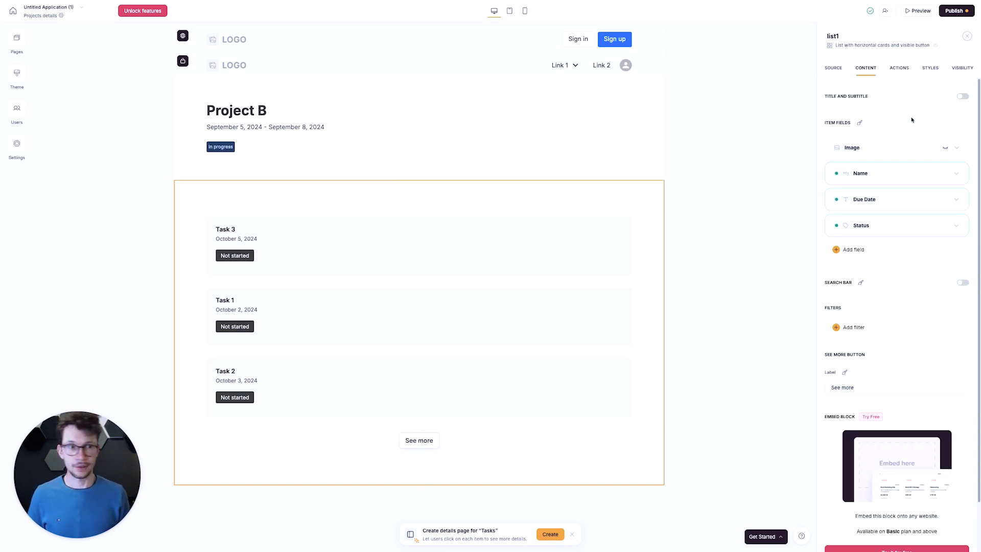
{"action": "left_click", "coordinate": [963, 97]}
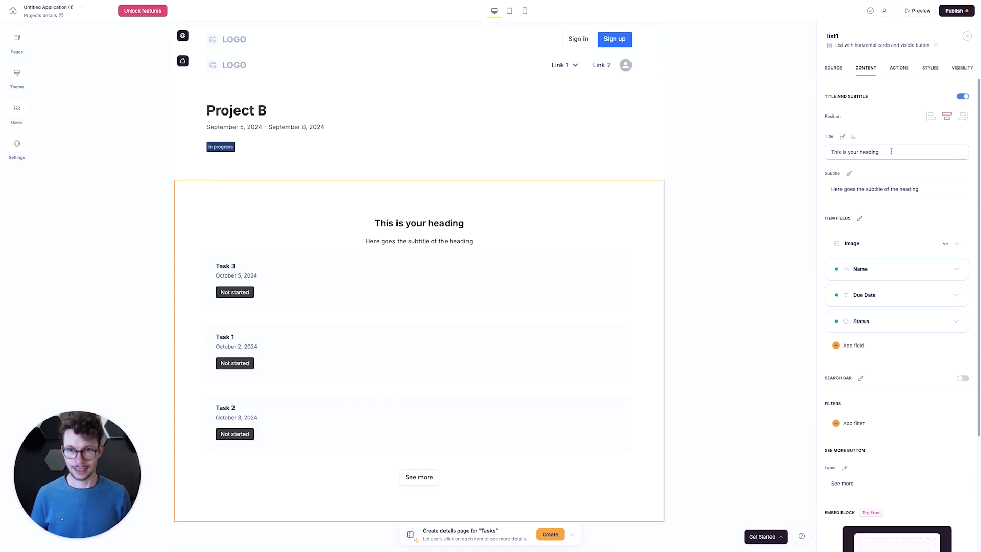
{"action": "key", "text": "super+a"}
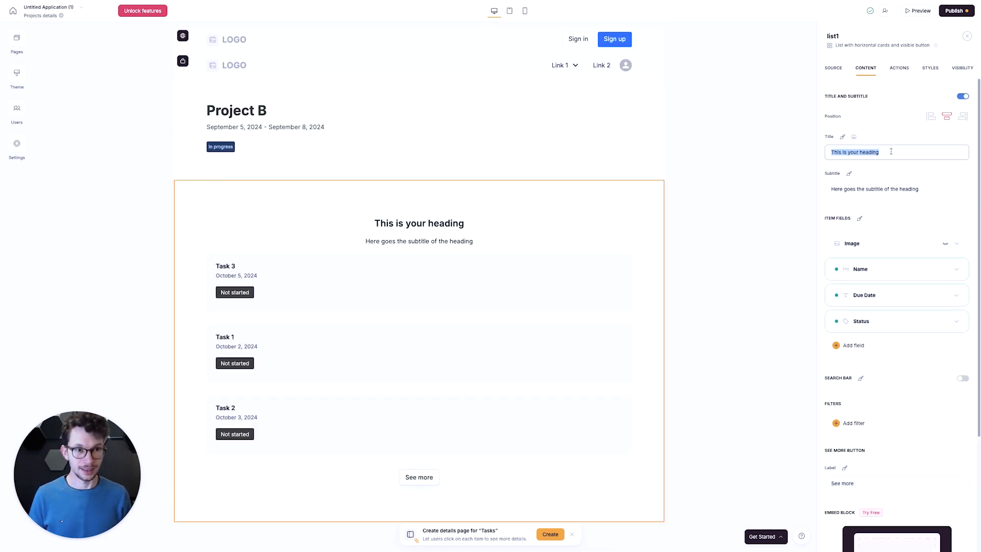
{"action": "type", "text": "Your Project Tasks"}
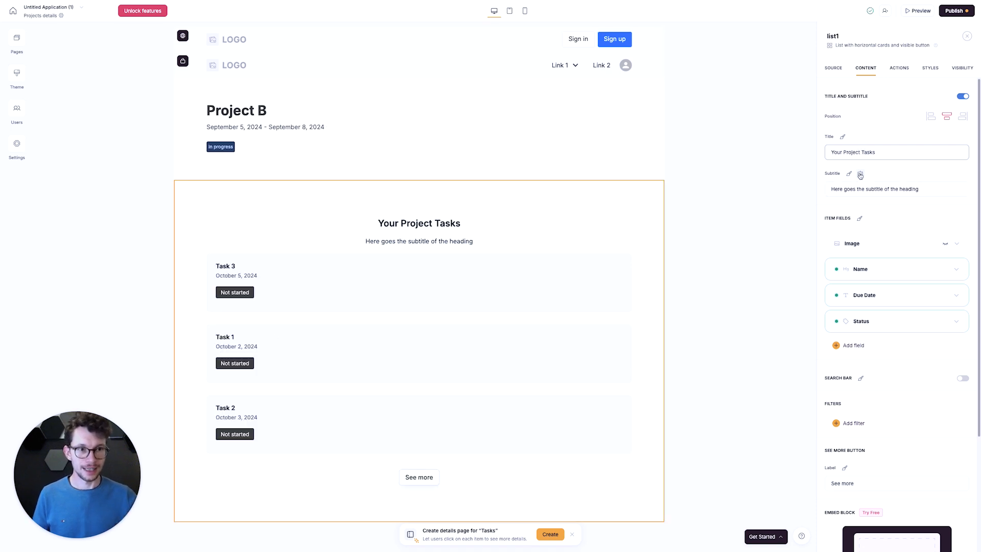
{"action": "left_click", "coordinate": [905, 188]}
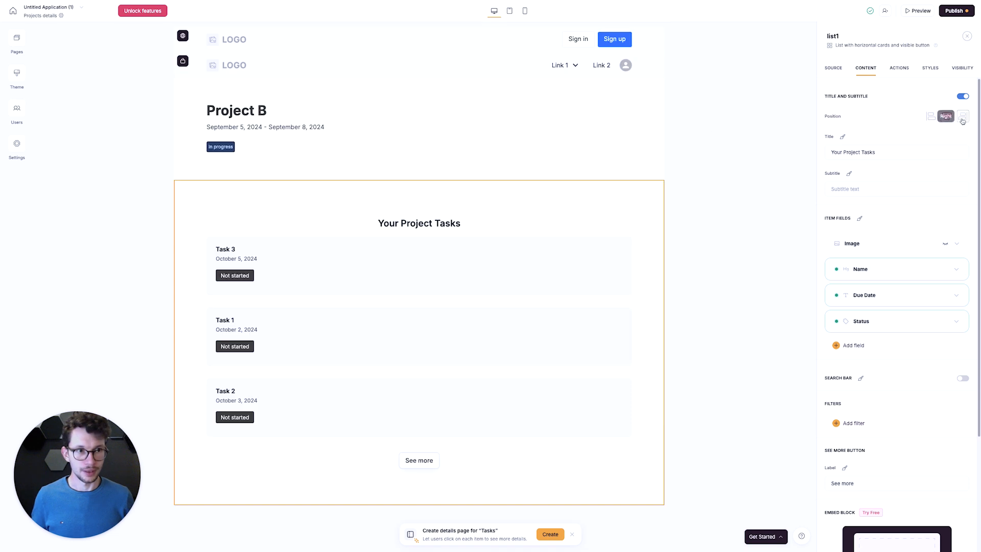
{"action": "left_click", "coordinate": [931, 116]}
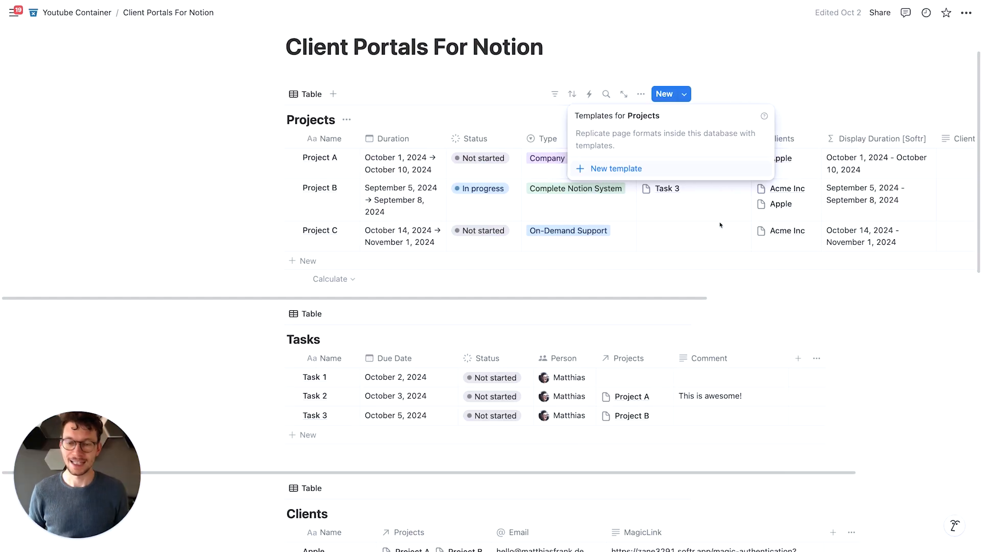
- In Notion, create a new template for the Projects database and name it "New Project"
{"action": "left_click", "coordinate": [290, 183]}
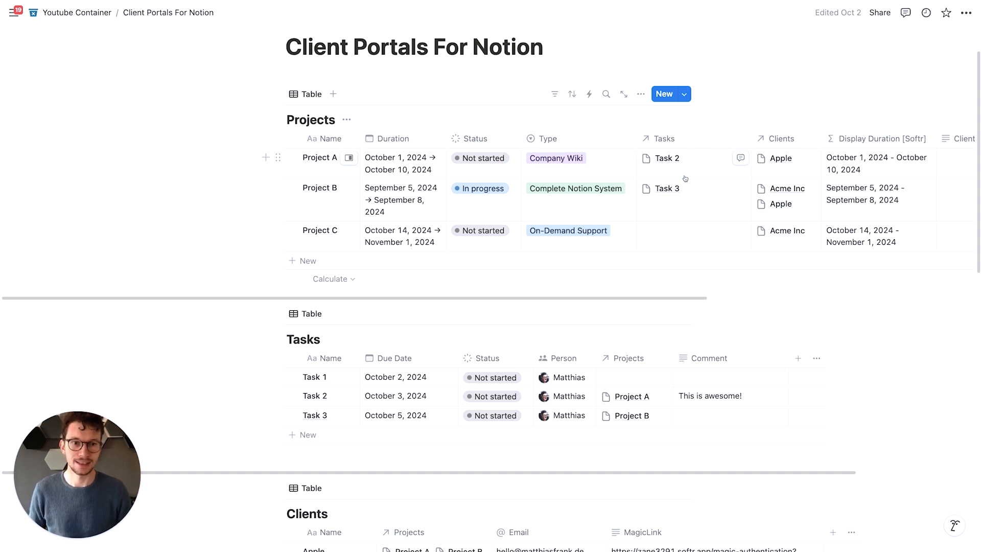
{"action": "left_click", "coordinate": [684, 94]}
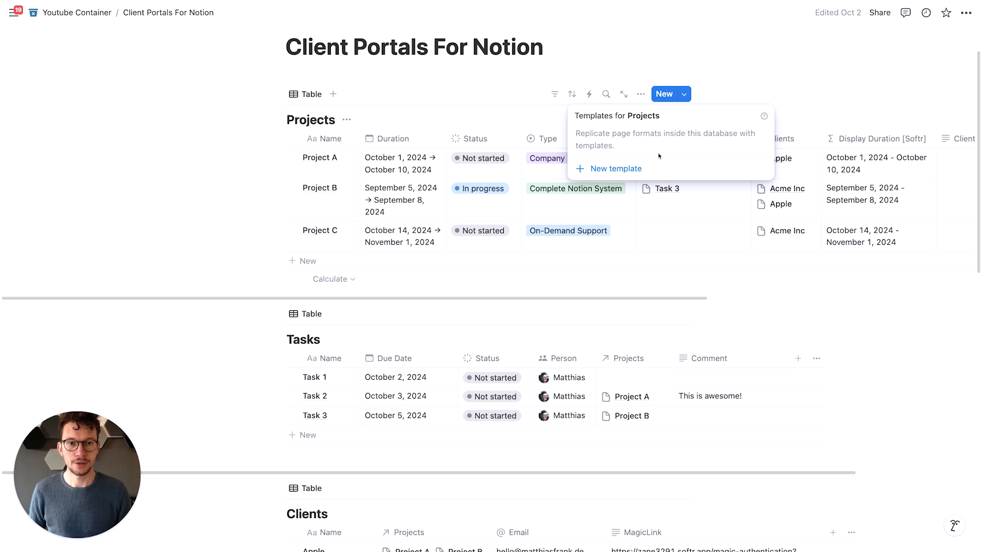
{"action": "left_click", "coordinate": [617, 169]}
{"action": "type", "text": "New pr"}
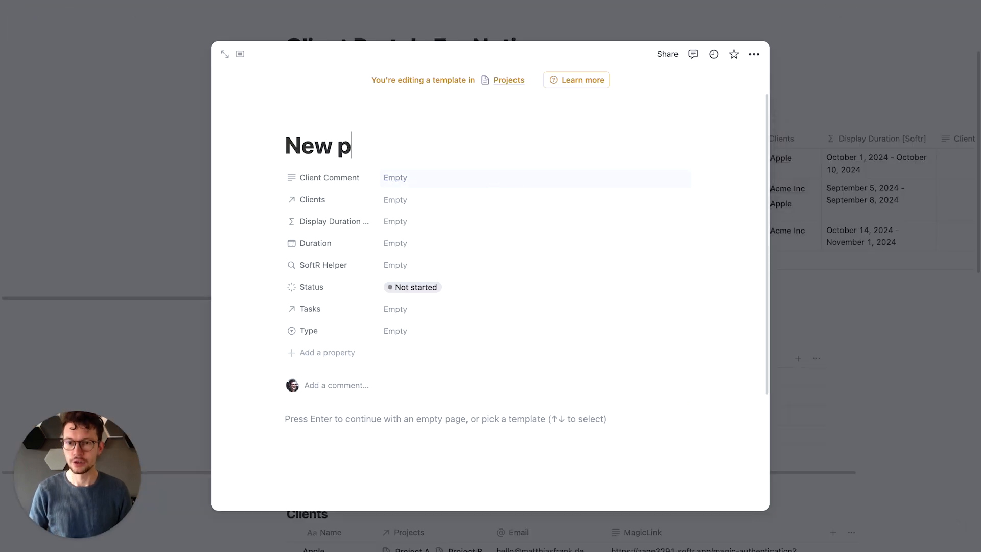
{"action": "key", "text": "BackSpace"}
{"action": "key", "text": "BackSpace"}
{"action": "type", "text": "Project"}
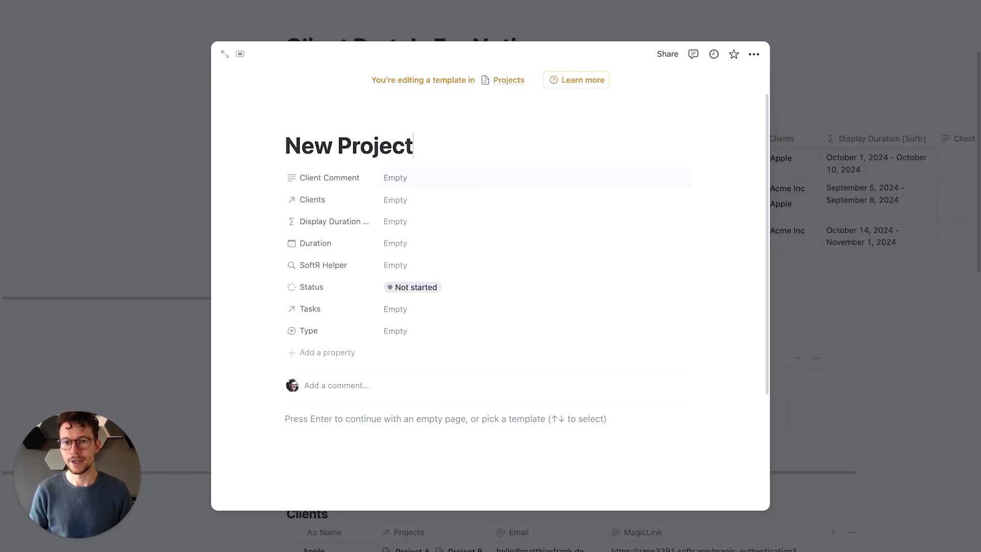
- Insert a linked view of the Tasks database in the template's body, using its existing Table view
{"action": "left_click", "coordinate": [360, 414]}
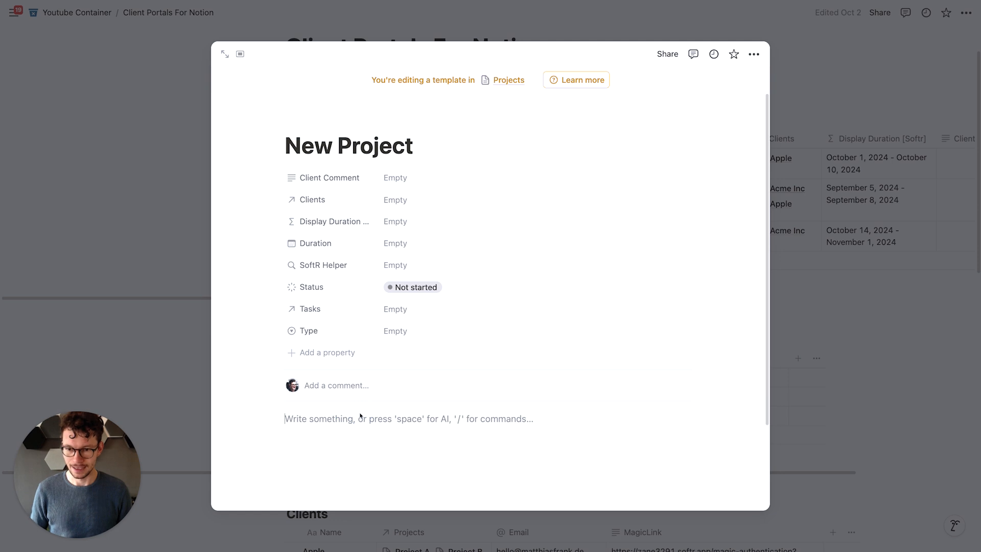
{"action": "key", "text": "Return"}
{"action": "type", "text": "/link"}
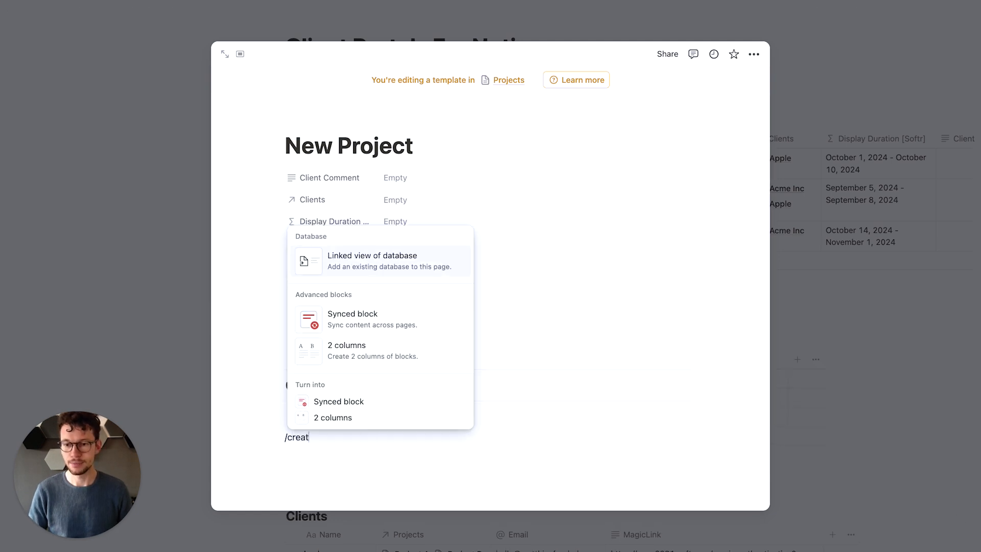
{"action": "key", "text": "Return"}
{"action": "left_click", "coordinate": [714, 310]}
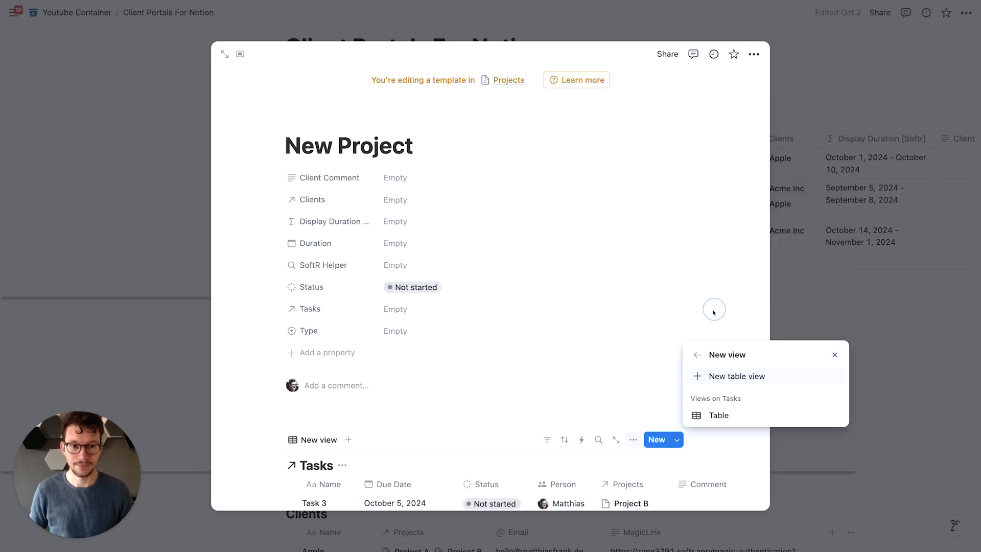
{"action": "left_click", "coordinate": [470, 422]}
{"action": "scroll", "coordinate": [480, 404], "scroll_direction": "down", "scroll_amount": 5}
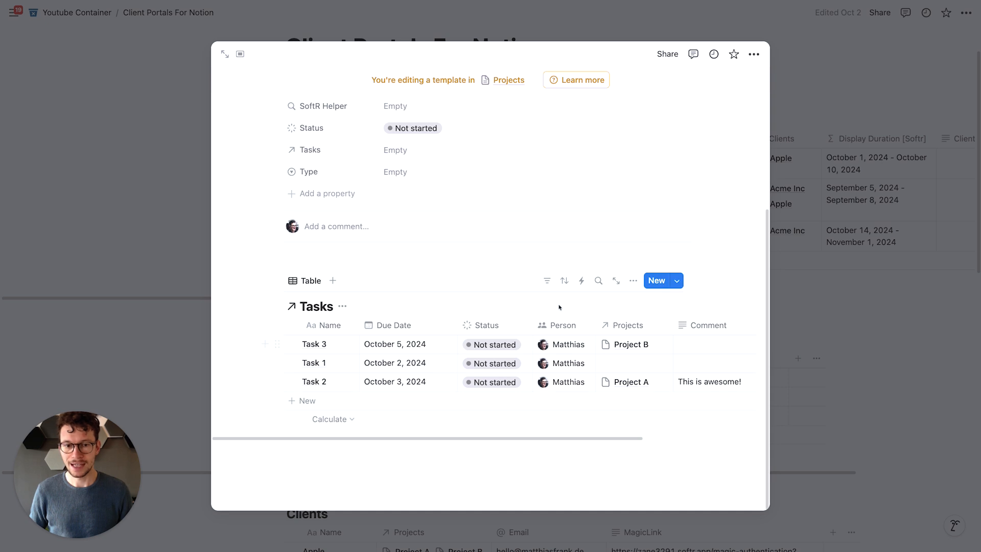
- Filter the template's Tasks view to Projects contains New Project, and close the template
{"action": "left_click", "coordinate": [547, 282]}
{"action": "left_click", "coordinate": [508, 433]}
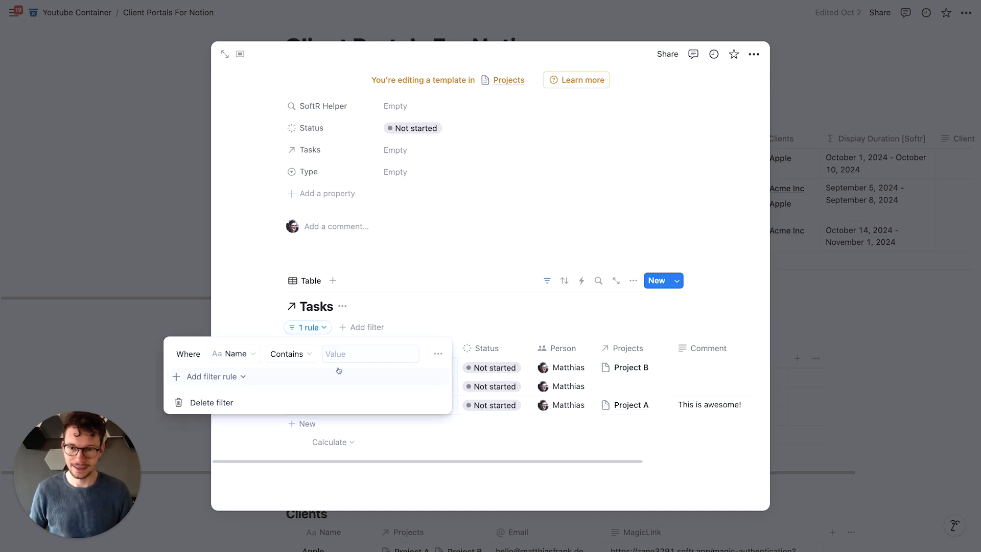
{"action": "left_click", "coordinate": [238, 355]}
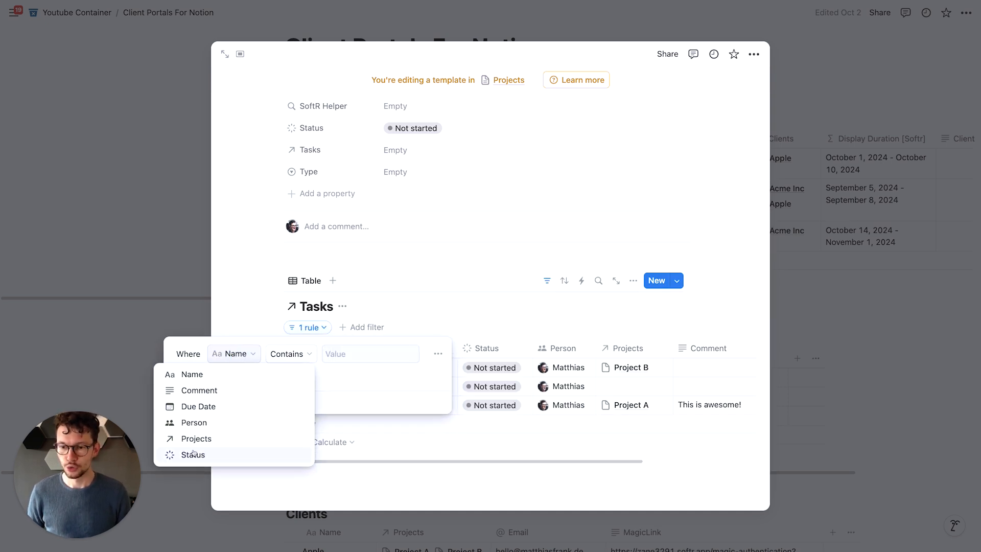
{"action": "left_click", "coordinate": [202, 435]}
{"action": "left_click", "coordinate": [351, 354]}
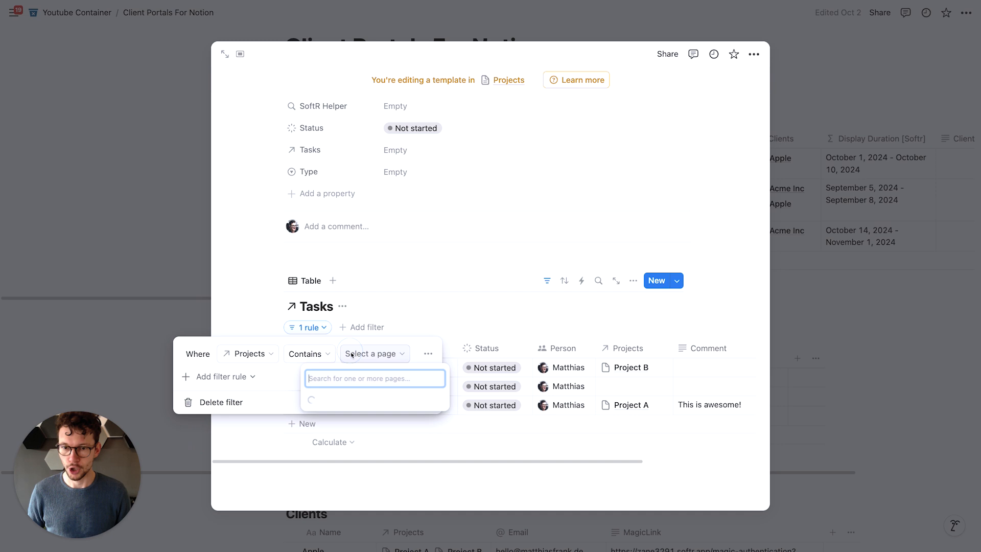
{"action": "left_click", "coordinate": [334, 399]}
{"action": "left_click", "coordinate": [324, 274]}
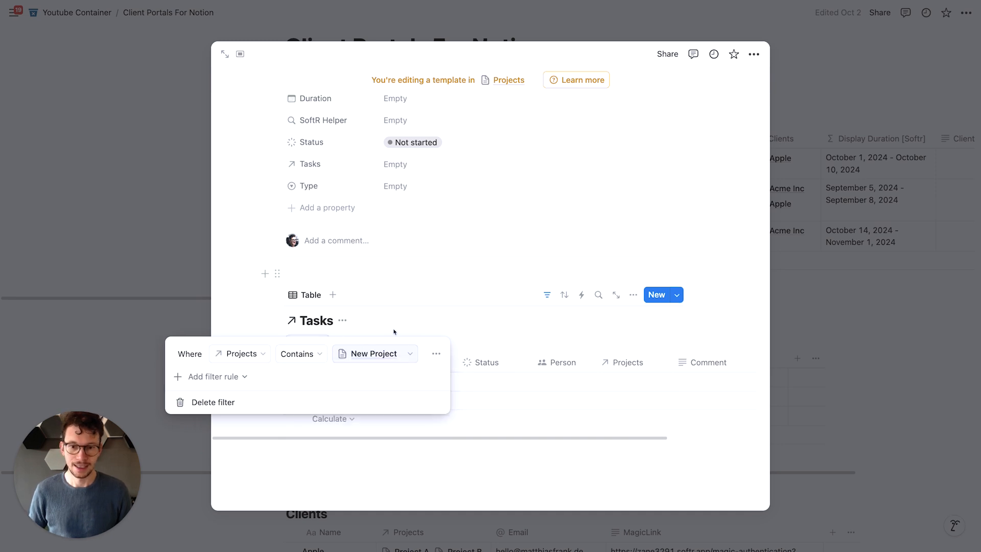
{"action": "left_click", "coordinate": [297, 264]}
{"action": "left_click", "coordinate": [165, 195]}
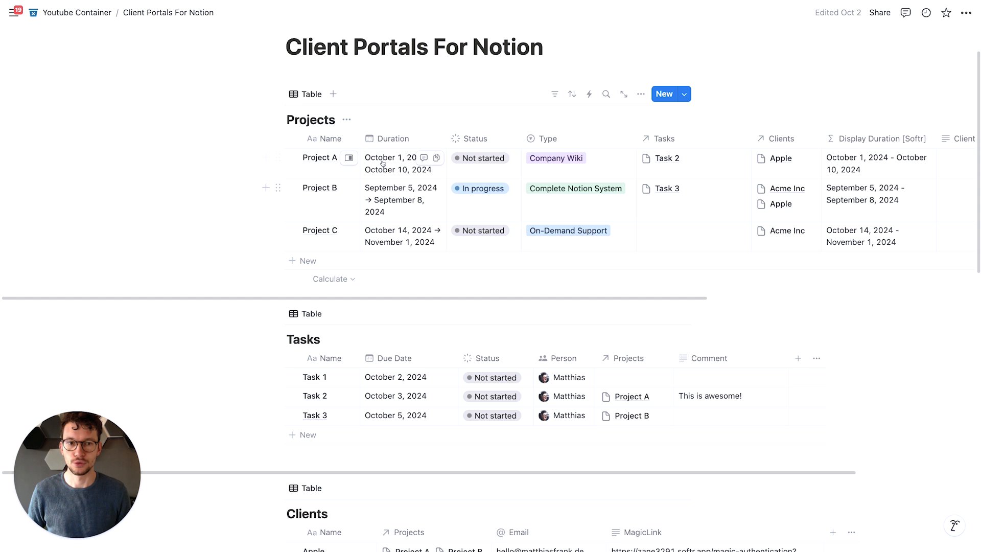
- Open the Project A page and apply the New Project template to it
{"action": "left_click", "coordinate": [348, 158]}
{"action": "left_click", "coordinate": [610, 366]}
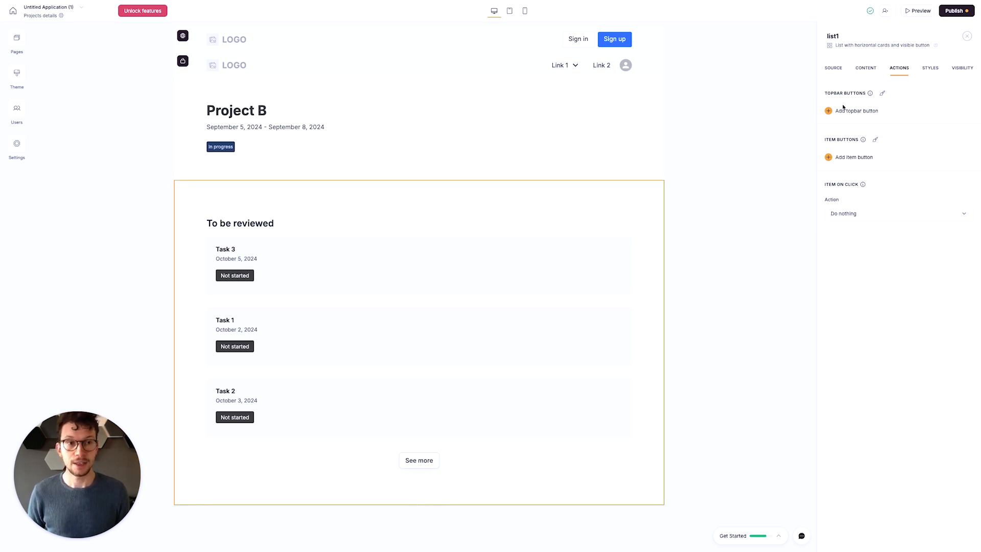
- In Softr, add a conditional filter to the task list so Projects includes any of the current record's Name
{"action": "left_click", "coordinate": [834, 69]}
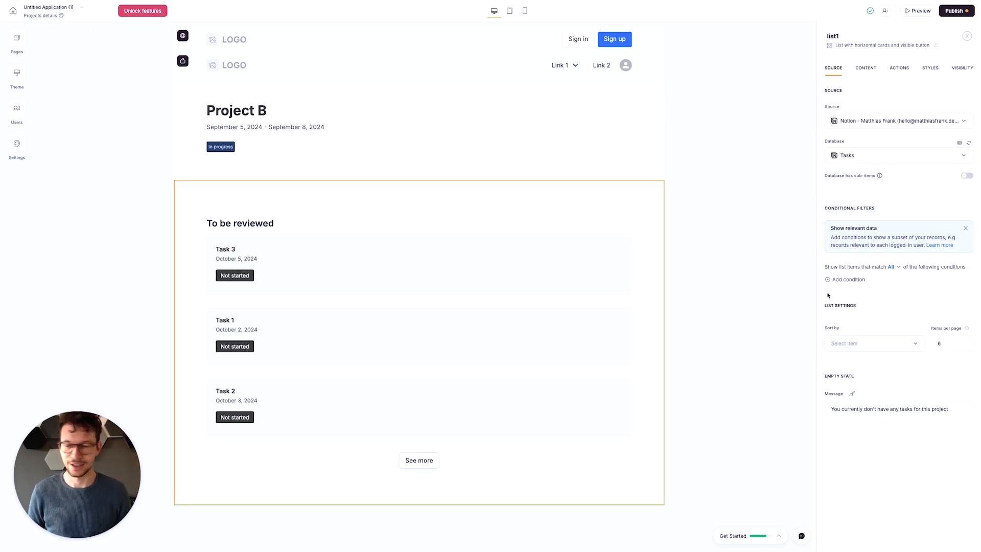
{"action": "left_click", "coordinate": [847, 279]}
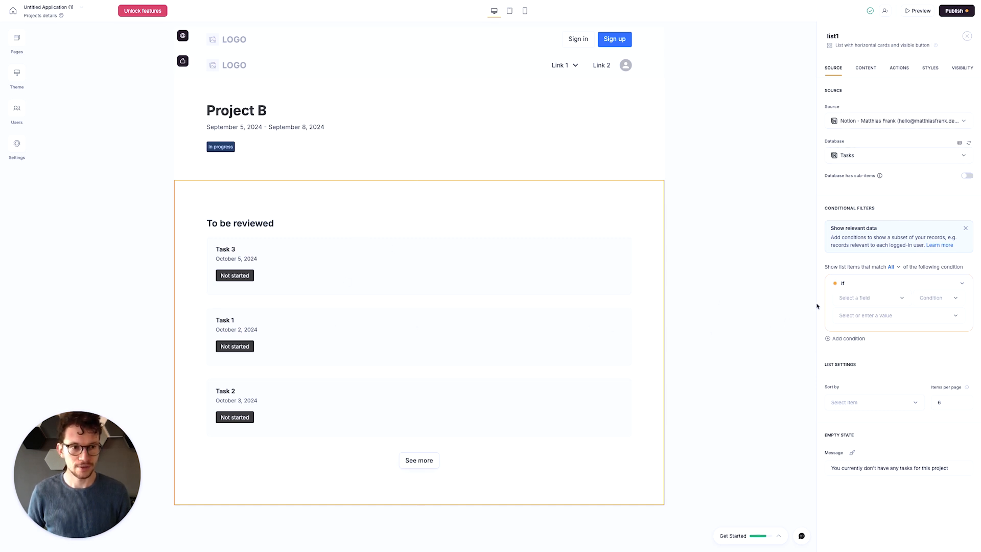
{"action": "left_click", "coordinate": [867, 300]}
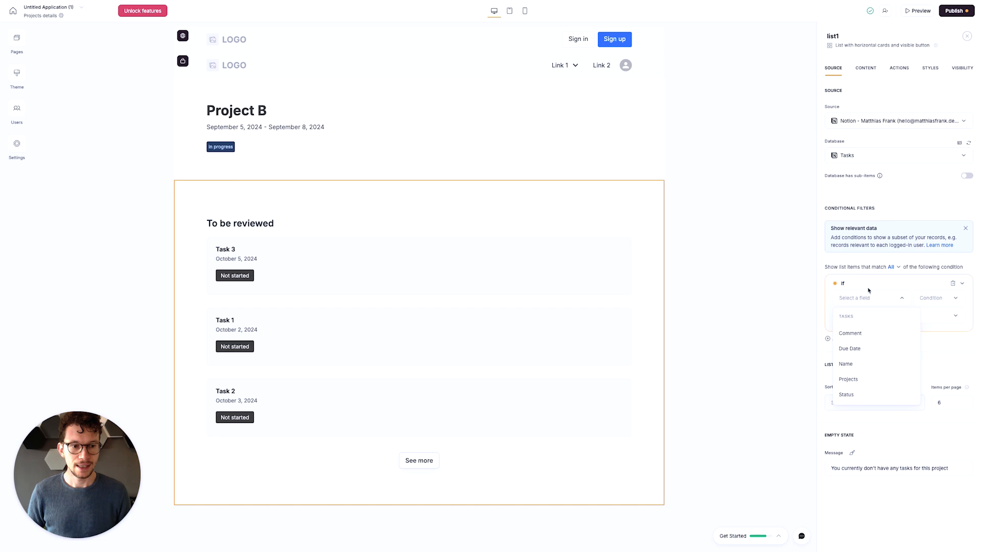
{"action": "left_click", "coordinate": [848, 378]}
{"action": "left_click", "coordinate": [901, 315]}
{"action": "left_click", "coordinate": [866, 348]}
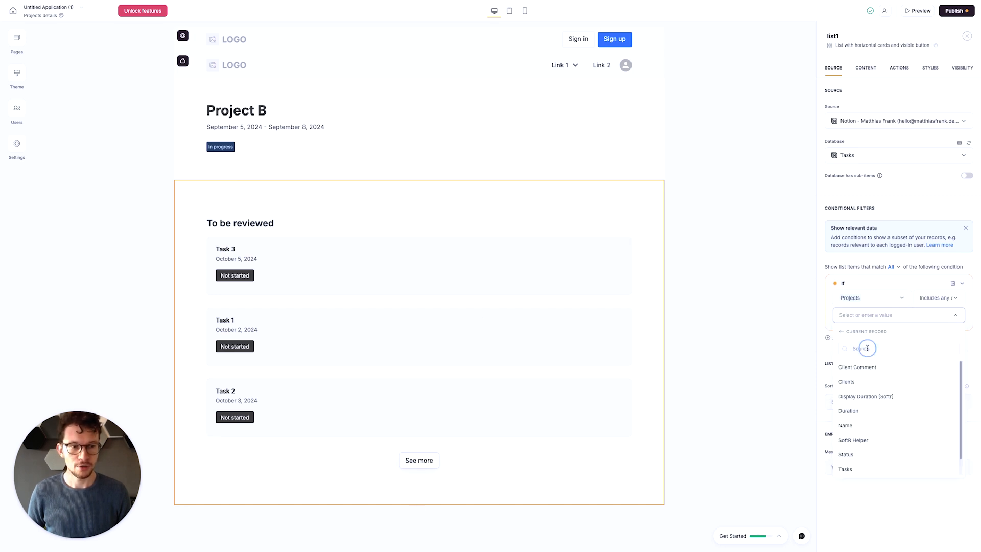
{"action": "left_click", "coordinate": [854, 425]}
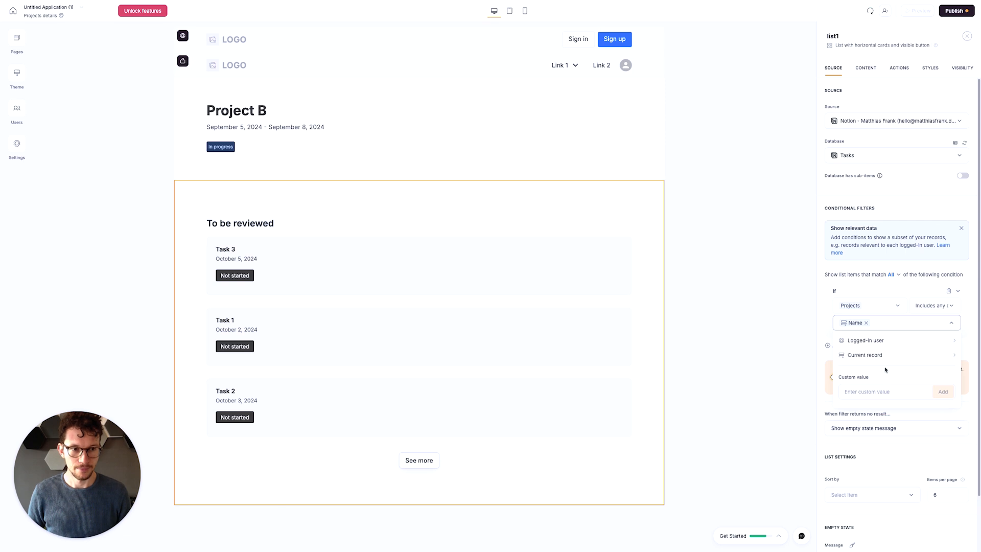
{"action": "left_click", "coordinate": [870, 270]}
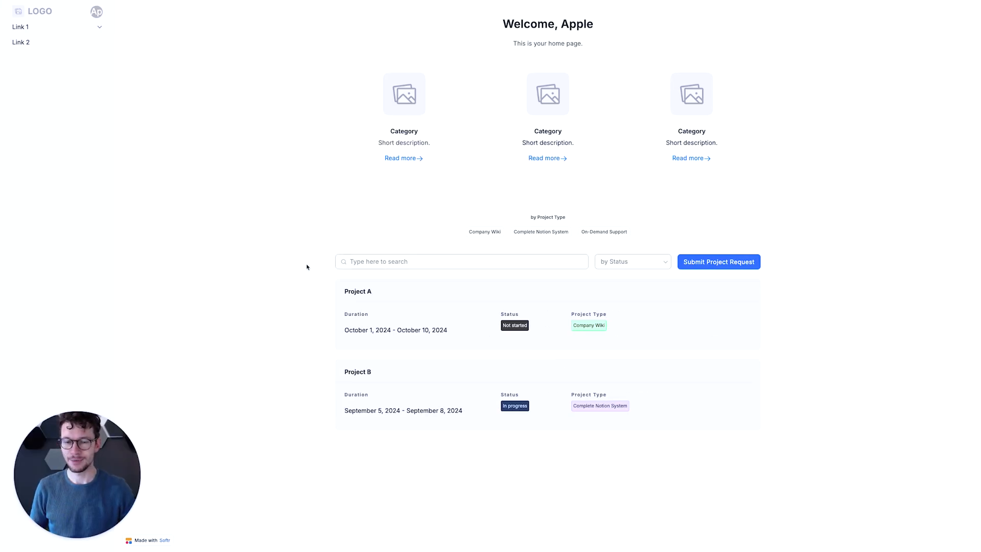
- Reload the client portal's home page and open the details page of Project A
{"action": "key", "text": "super+r"}
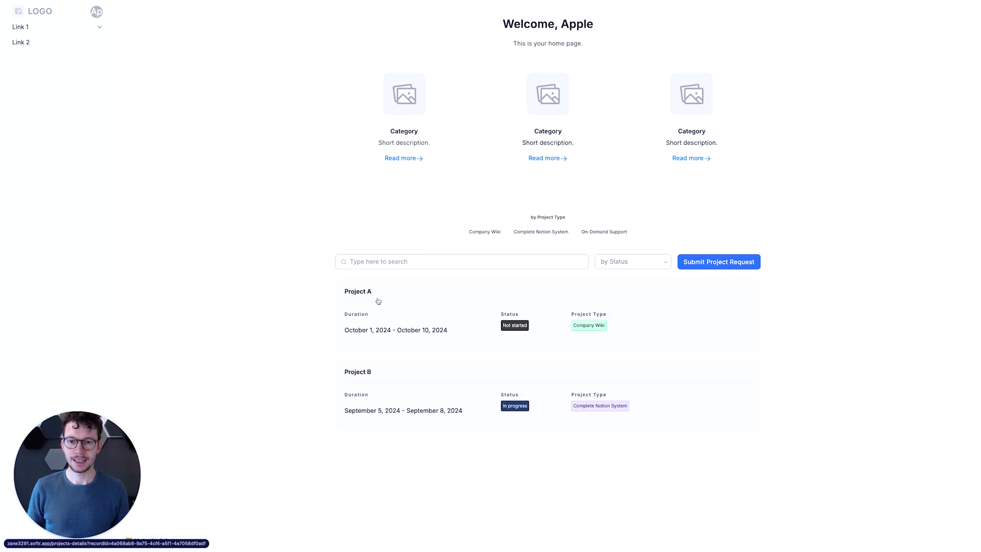
{"action": "left_click", "coordinate": [380, 302]}
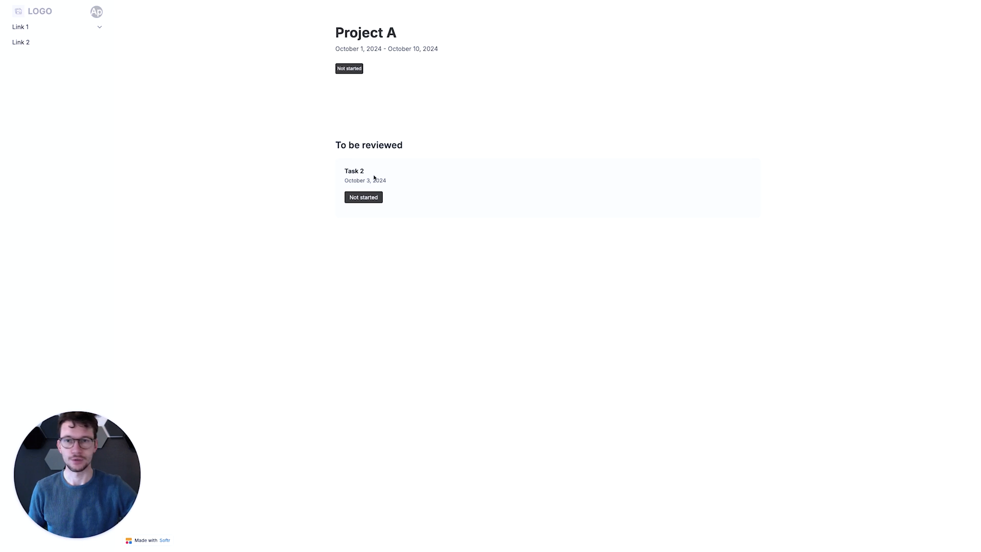
- Link Task 1 to a project in Notion's Tasks table, and reload the portal's Project A page
{"action": "key", "text": "ctrl+Left"}
{"action": "key", "text": "ctrl+Left"}
{"action": "left_click", "coordinate": [319, 429]}
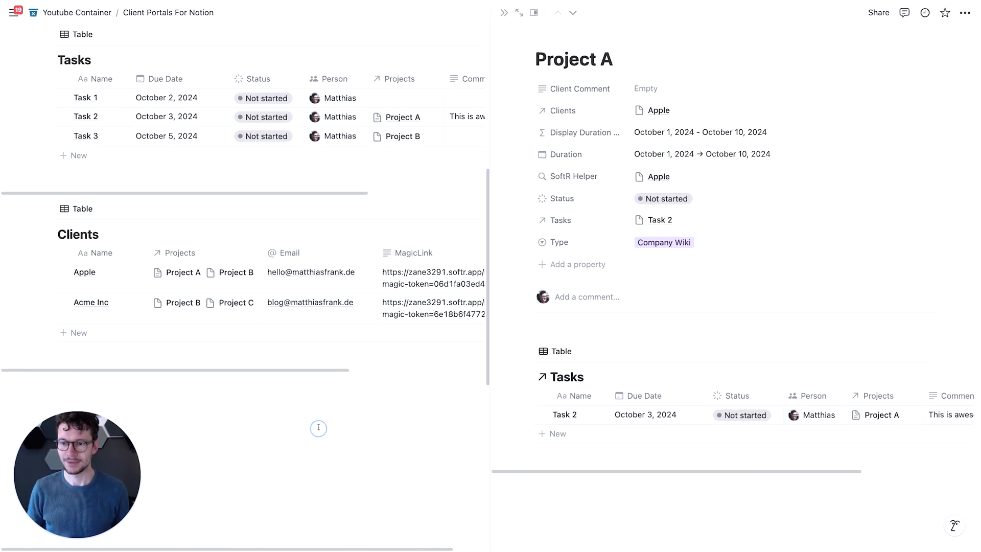
{"action": "scroll", "coordinate": [354, 208], "scroll_direction": "up", "scroll_amount": 3}
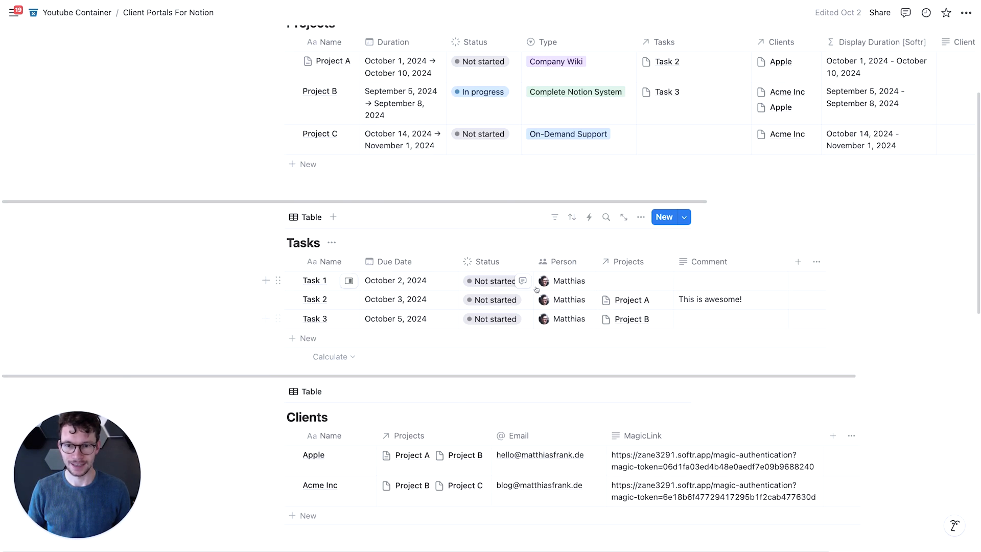
{"action": "left_click", "coordinate": [612, 276]}
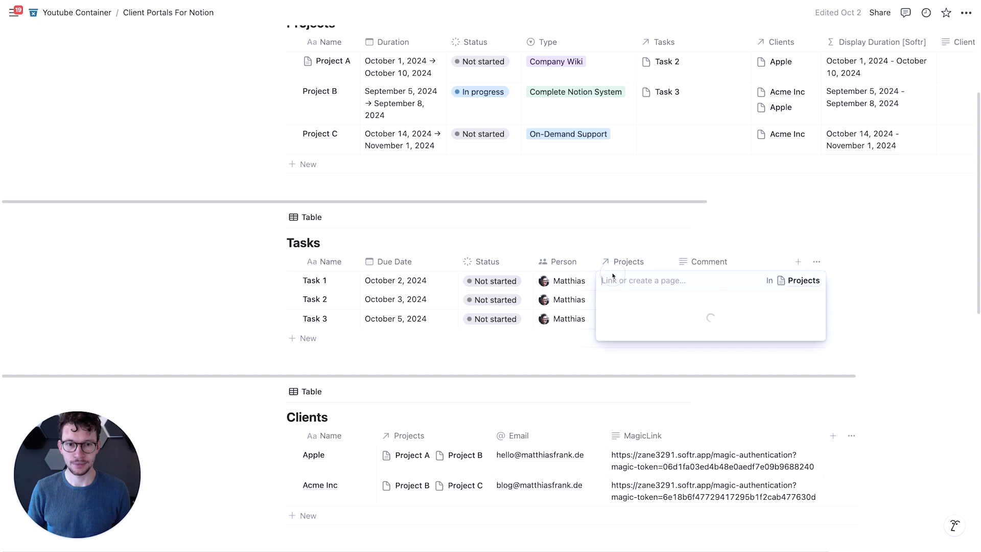
{"action": "left_click", "coordinate": [647, 321]}
{"action": "left_click", "coordinate": [217, 243]}
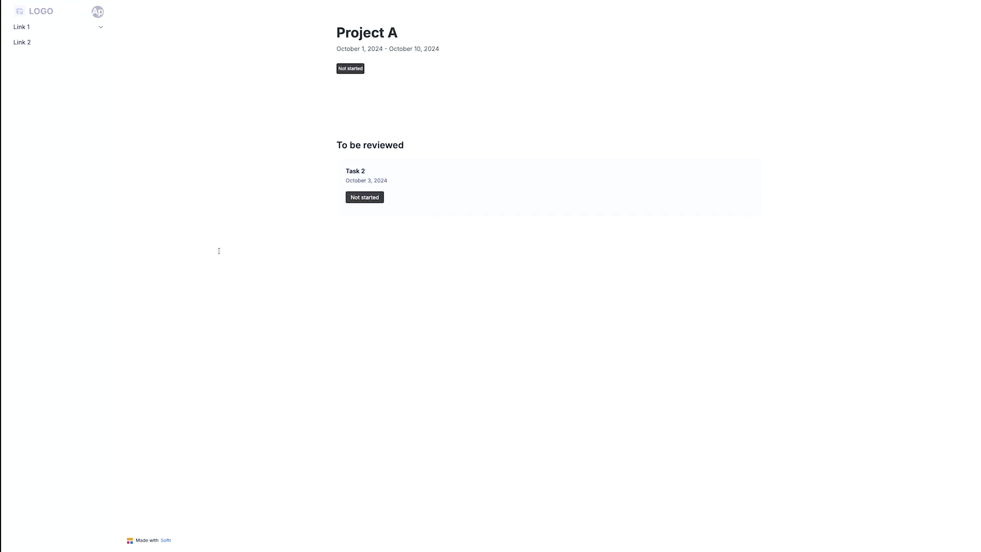
{"action": "key", "text": "super+r"}
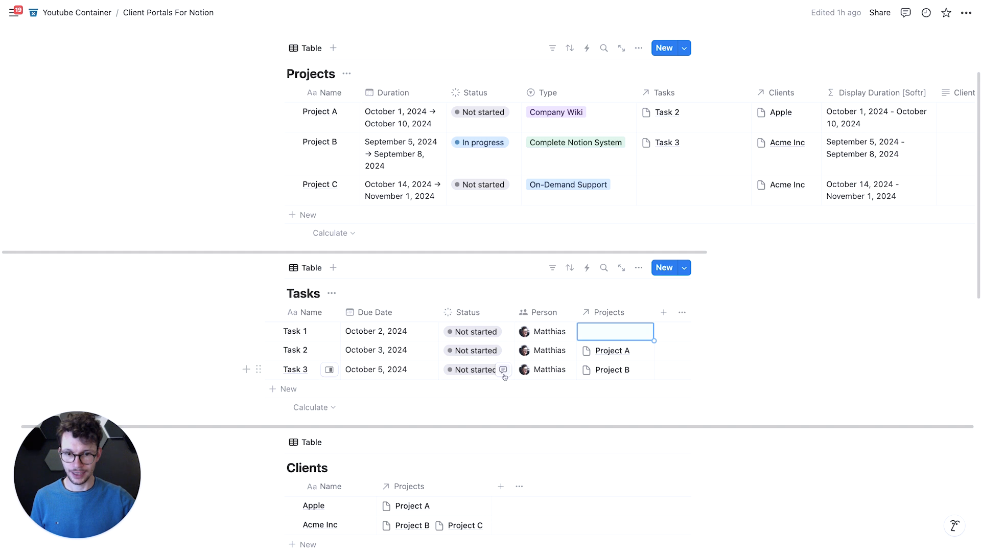
- Add an In Review option to the In progress group of the Tasks table's Status property and colour it purple
{"action": "left_click", "coordinate": [485, 315]}
{"action": "left_click", "coordinate": [475, 354]}
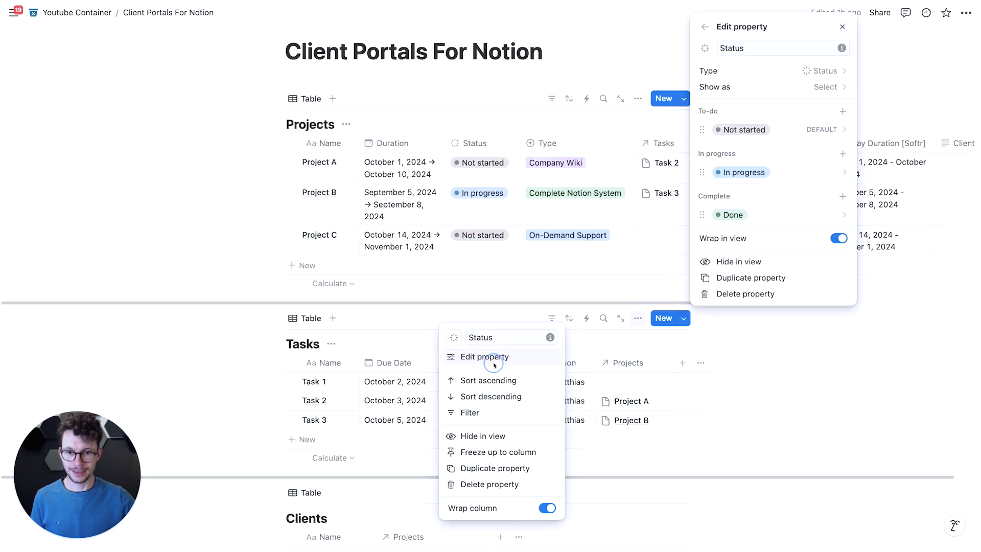
{"action": "left_click", "coordinate": [841, 153]}
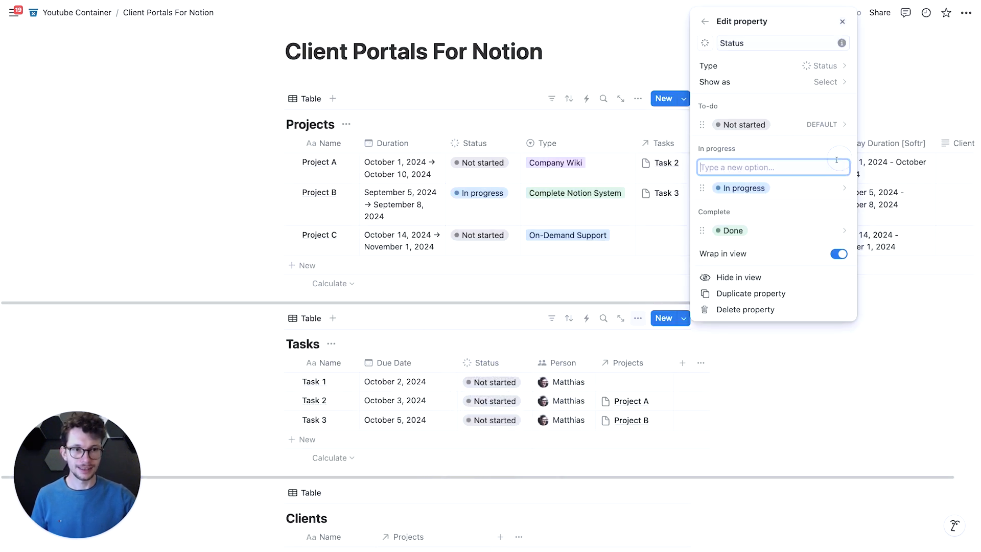
{"action": "type", "text": "In Revie"}
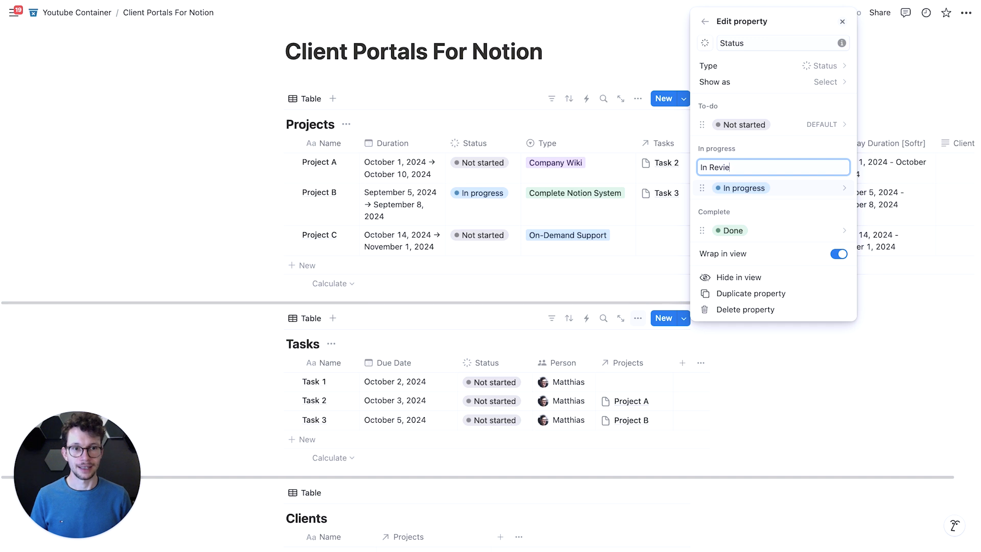
{"action": "type", "text": "w"}
{"action": "key", "text": "Return"}
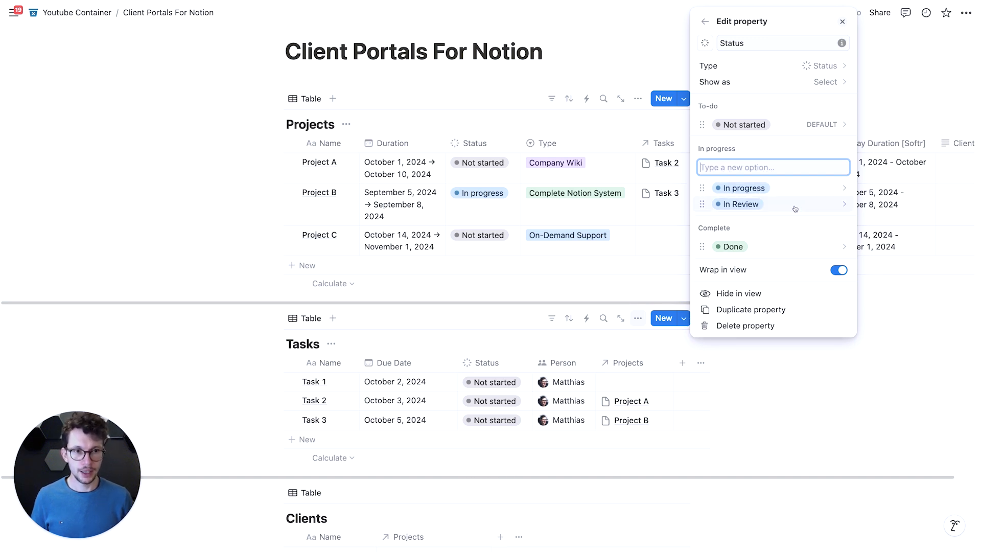
{"action": "left_click", "coordinate": [795, 208]}
{"action": "left_click", "coordinate": [775, 441]}
{"action": "left_click", "coordinate": [559, 284]}
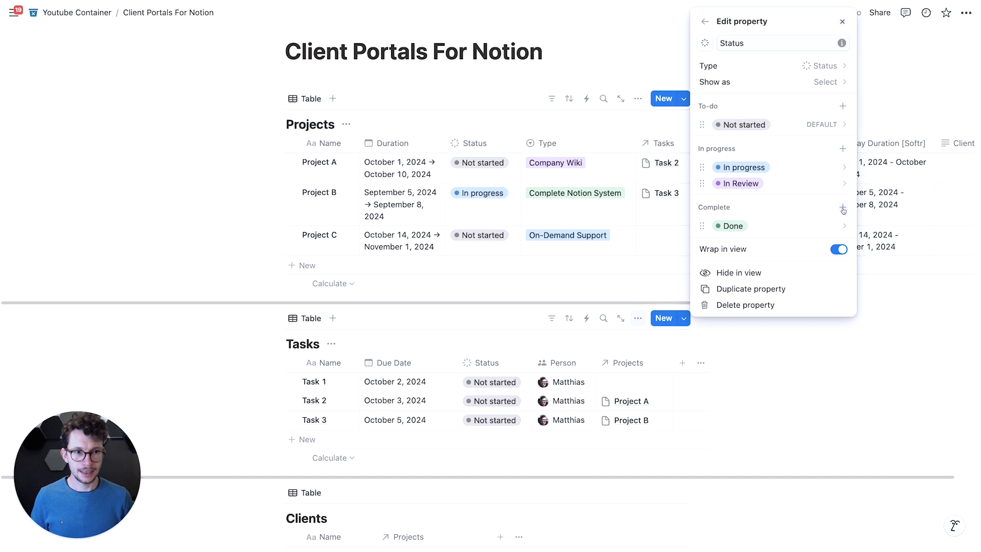
- Add an Approved option to the Status property's In progress group, colour it gray and close the property settings
{"action": "left_click", "coordinate": [842, 149]}
{"action": "type", "text": "Approved"}
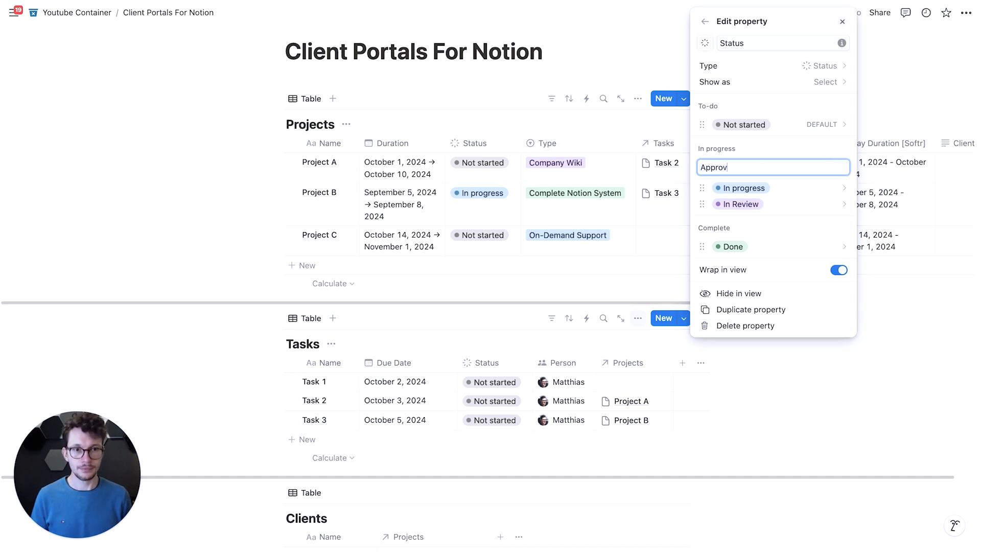
{"action": "key", "text": "Return"}
{"action": "left_click_drag", "start_coordinate": [802, 191], "coordinate": [807, 215]}
{"action": "left_click", "coordinate": [808, 215]}
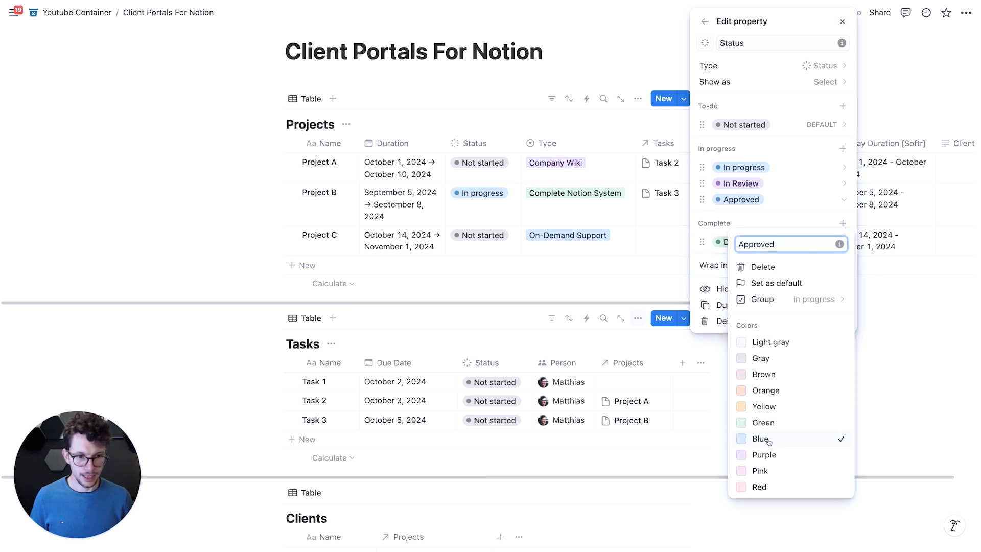
{"action": "left_click", "coordinate": [766, 359]}
{"action": "left_click", "coordinate": [543, 291]}
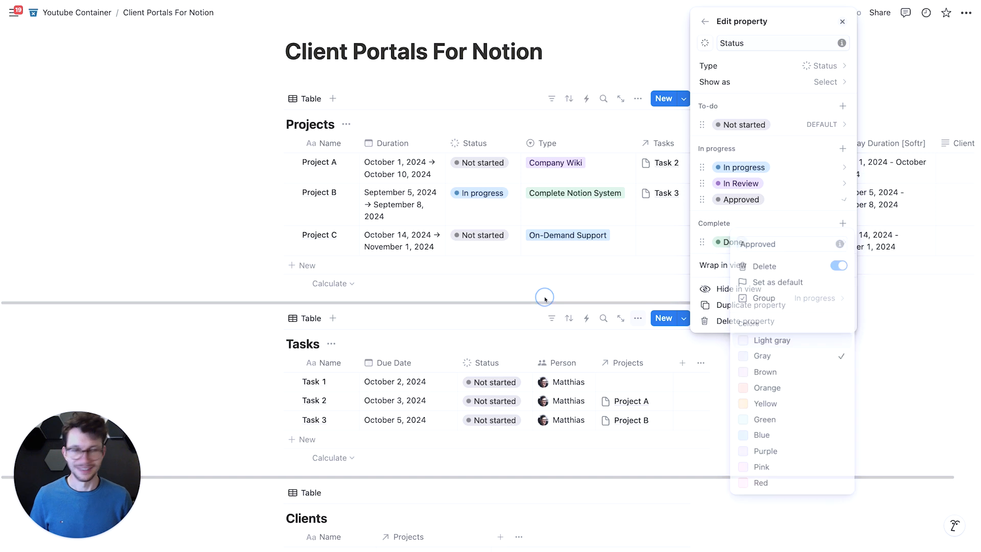
{"action": "left_click", "coordinate": [250, 284]}
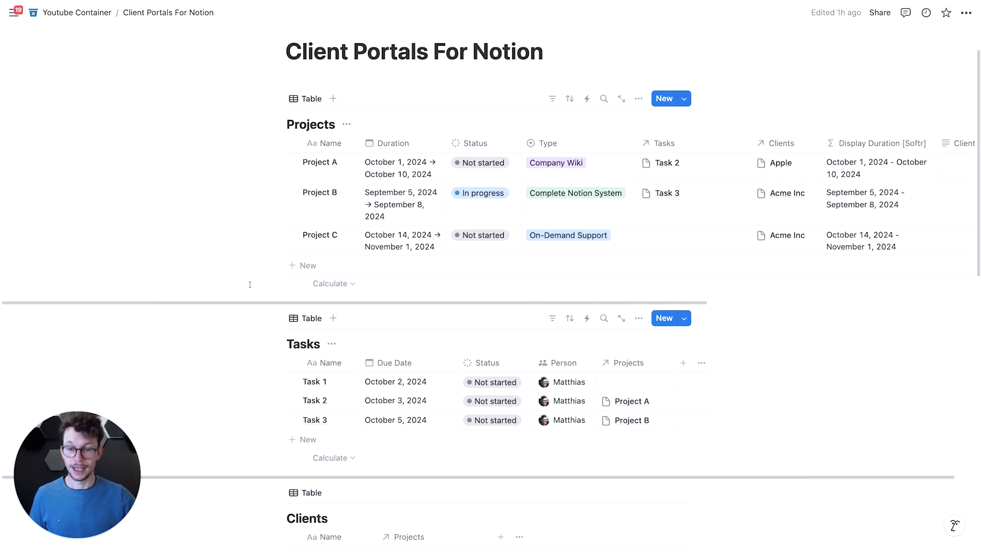
- In Softr, change the task list's title to "To be reviewed"
{"action": "key", "text": "ctrl+Right"}
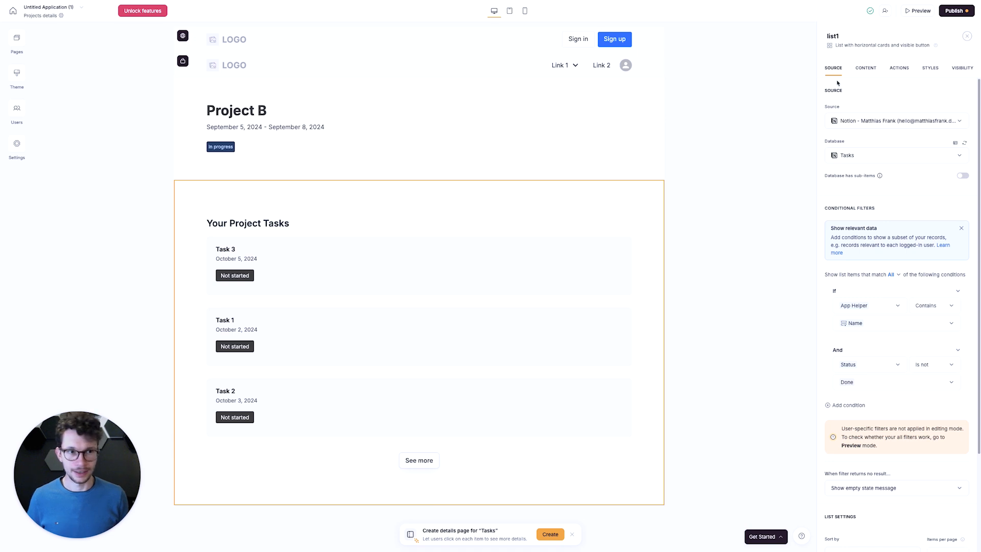
{"action": "left_click", "coordinate": [865, 68]}
{"action": "left_click", "coordinate": [882, 146]}
{"action": "key", "text": "super+a"}
{"action": "type", "text": "Your"}
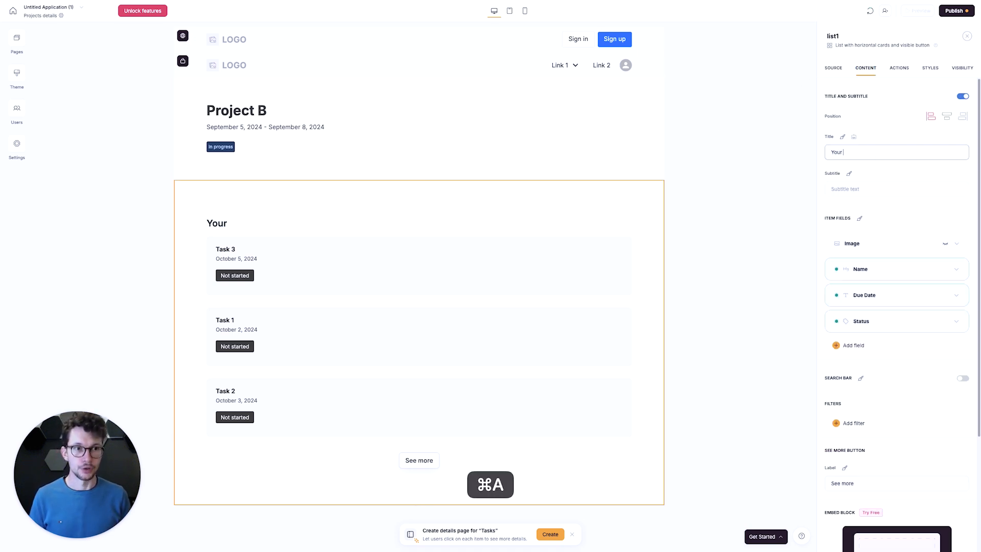
{"action": "key", "text": "super+a"}
{"action": "type", "text": "T"}
{"action": "type", "text": "be reviewe"}
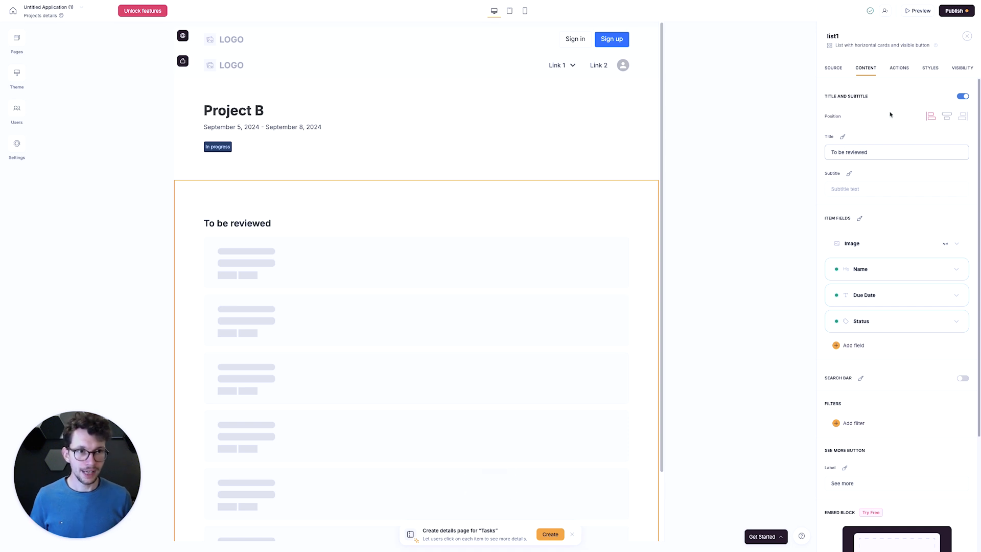
- Try to turn the list's existing Status filter into an "is" condition and choose a new status value
{"action": "left_click", "coordinate": [833, 68]}
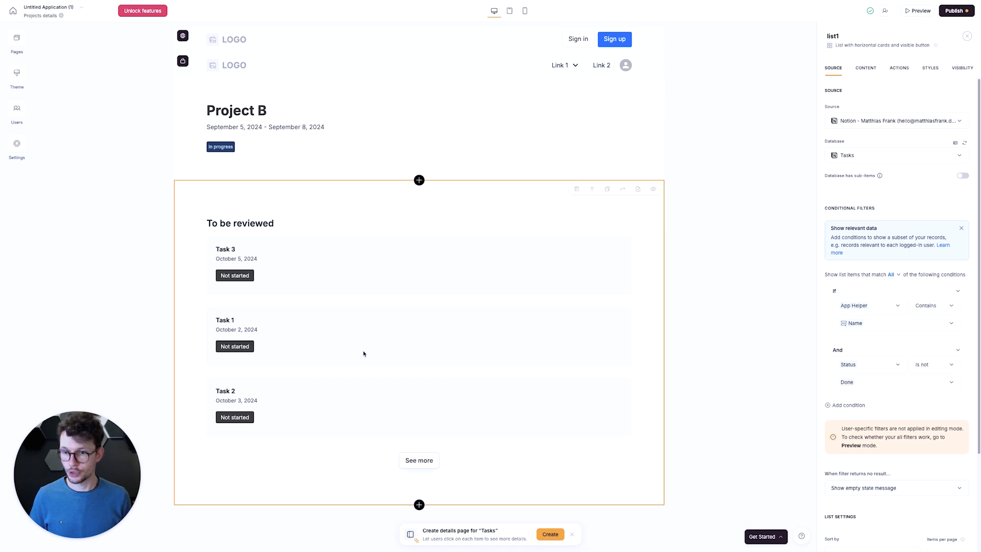
{"action": "left_click", "coordinate": [920, 365]}
{"action": "left_click", "coordinate": [924, 384]}
{"action": "left_click", "coordinate": [889, 382]}
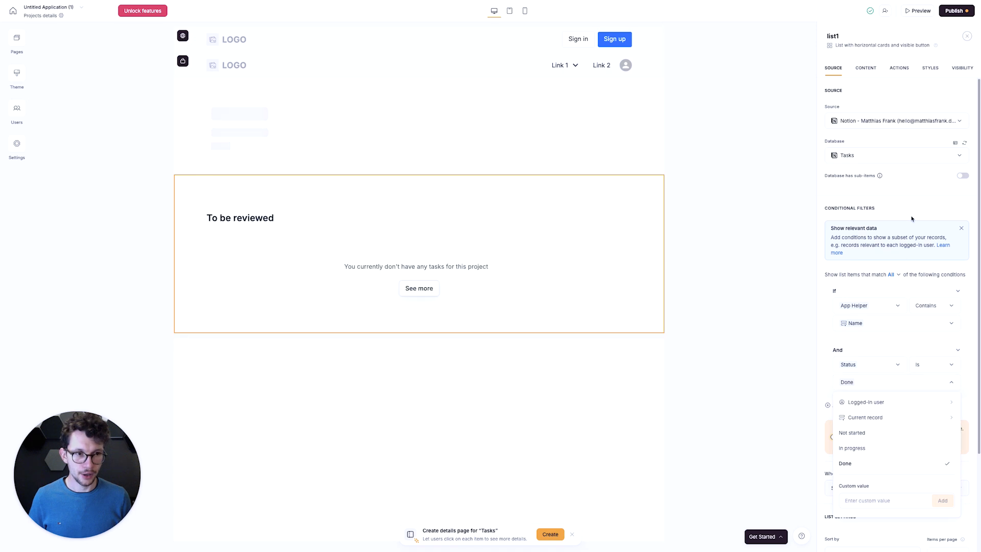
- Refresh the list's Tasks database connection to load the updated Status options
{"action": "left_click", "coordinate": [964, 142]}
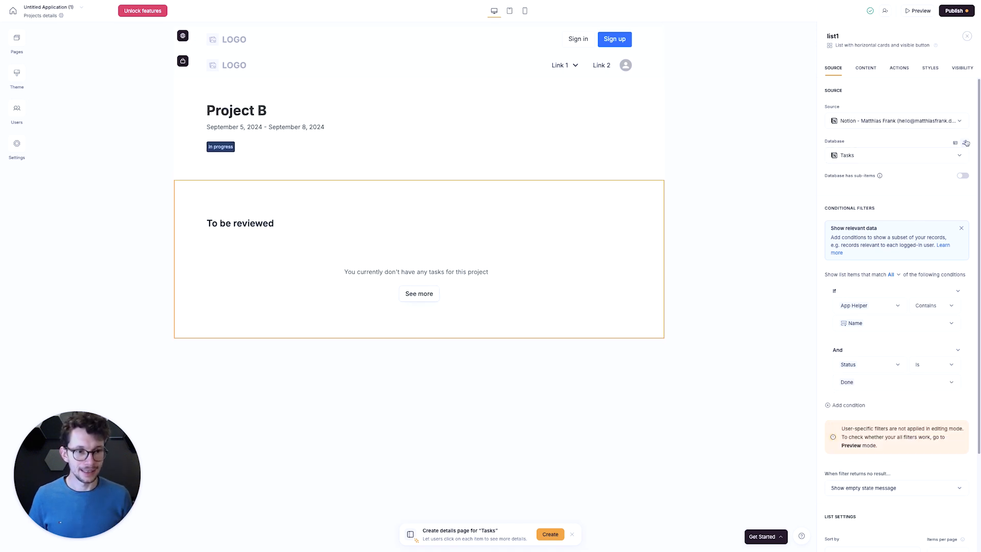
{"action": "left_click", "coordinate": [872, 383]}
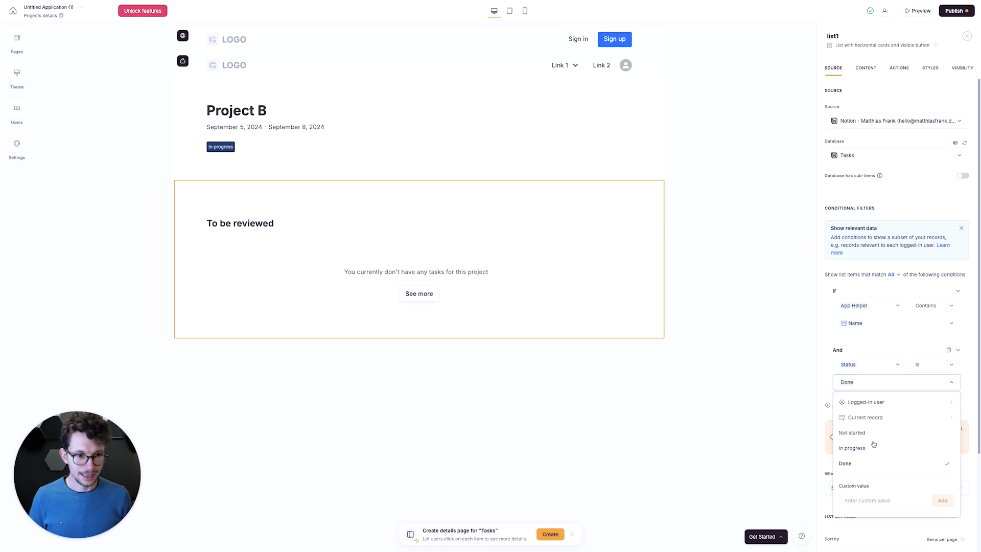
{"action": "scroll", "coordinate": [881, 450], "scroll_direction": "down", "scroll_amount": 1}
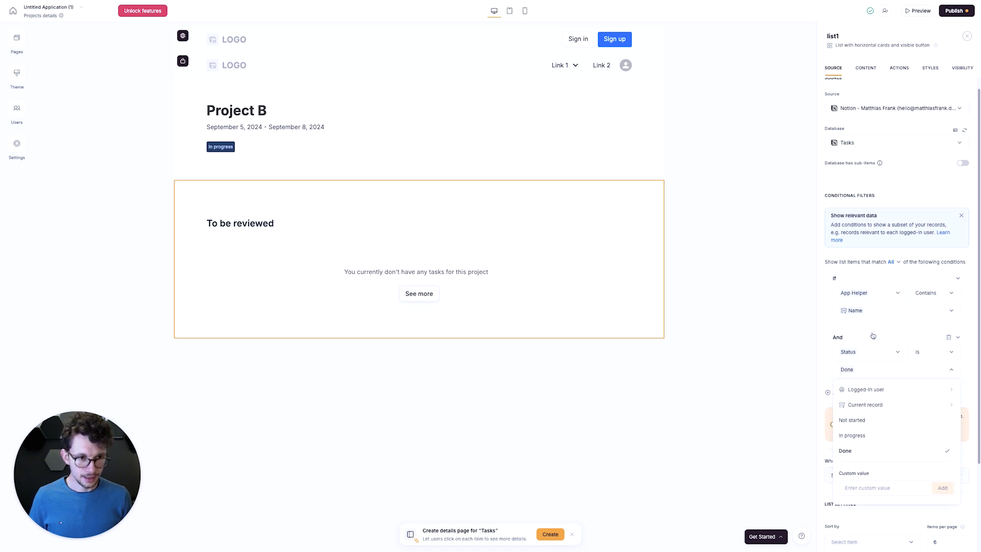
{"action": "left_click", "coordinate": [865, 261]}
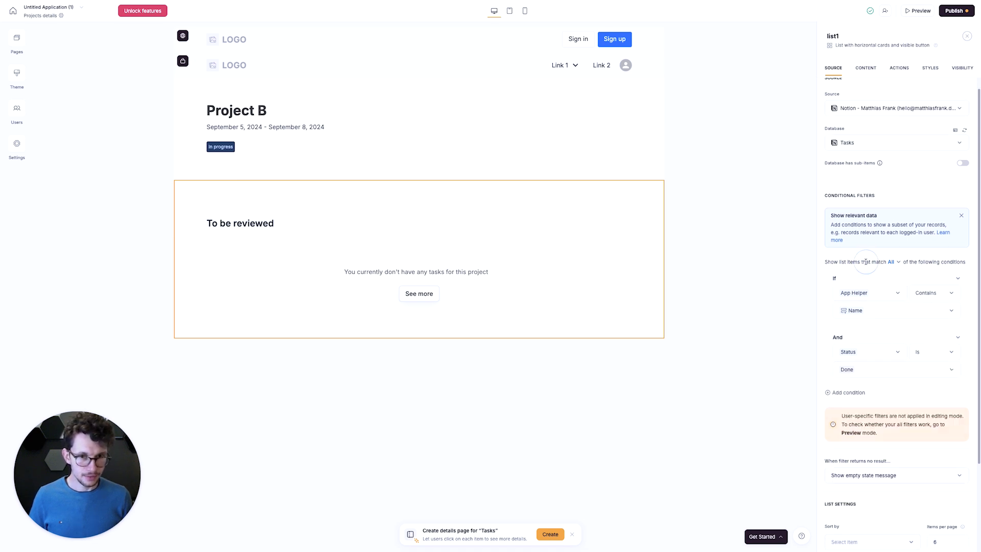
{"action": "left_click", "coordinate": [965, 131]}
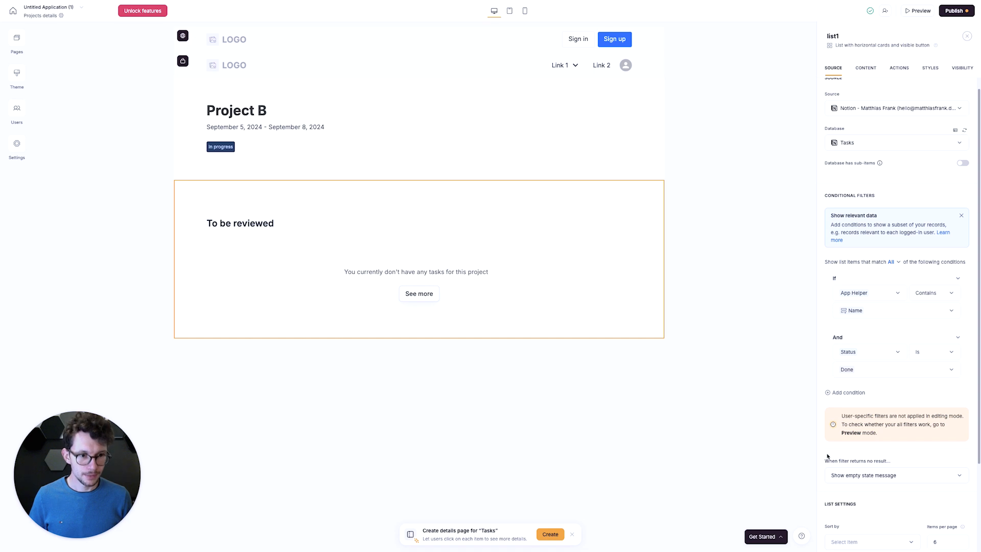
- Delete the list's Status condition and add a new one requiring that Status is In Review
{"action": "left_click", "coordinate": [948, 339]}
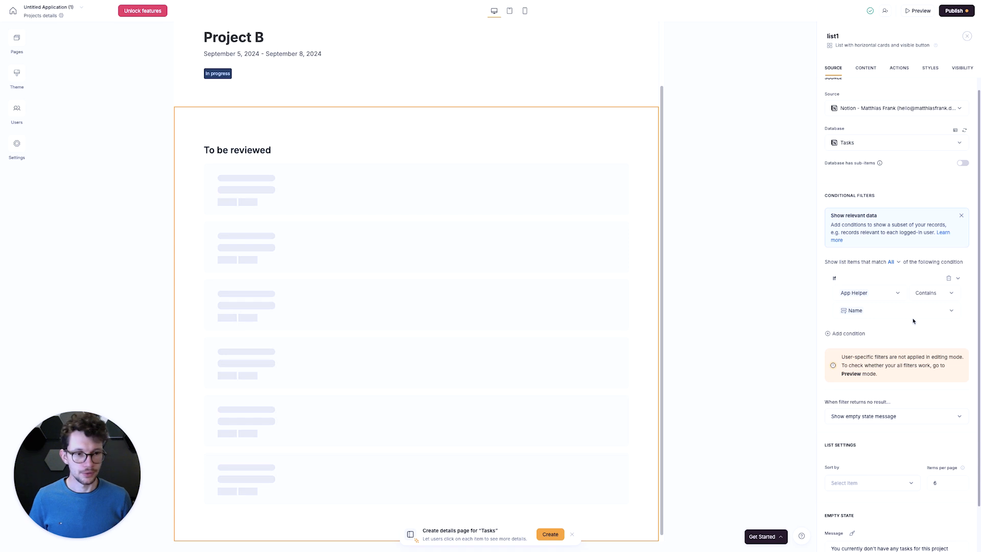
{"action": "left_click", "coordinate": [861, 335]}
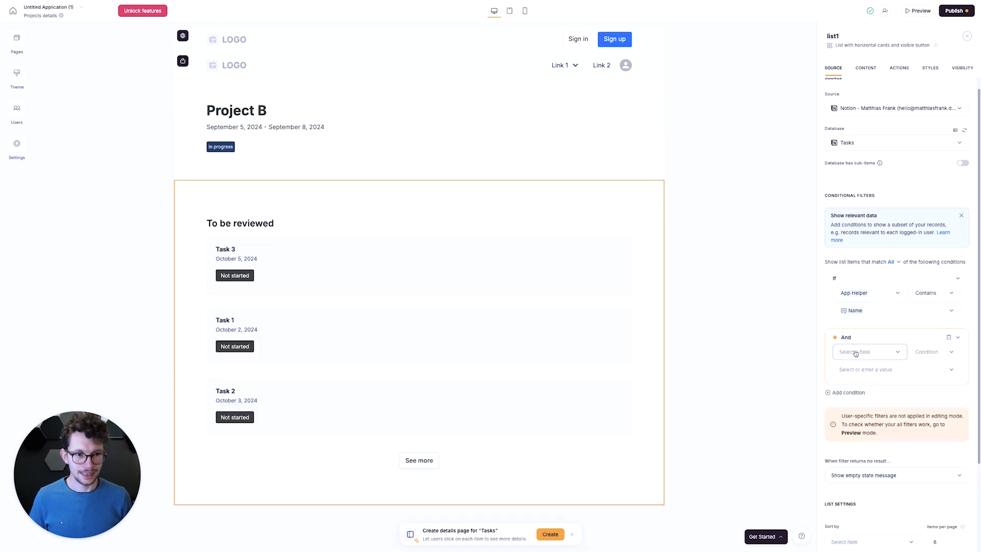
{"action": "left_click", "coordinate": [860, 351]}
{"action": "left_click", "coordinate": [847, 448]}
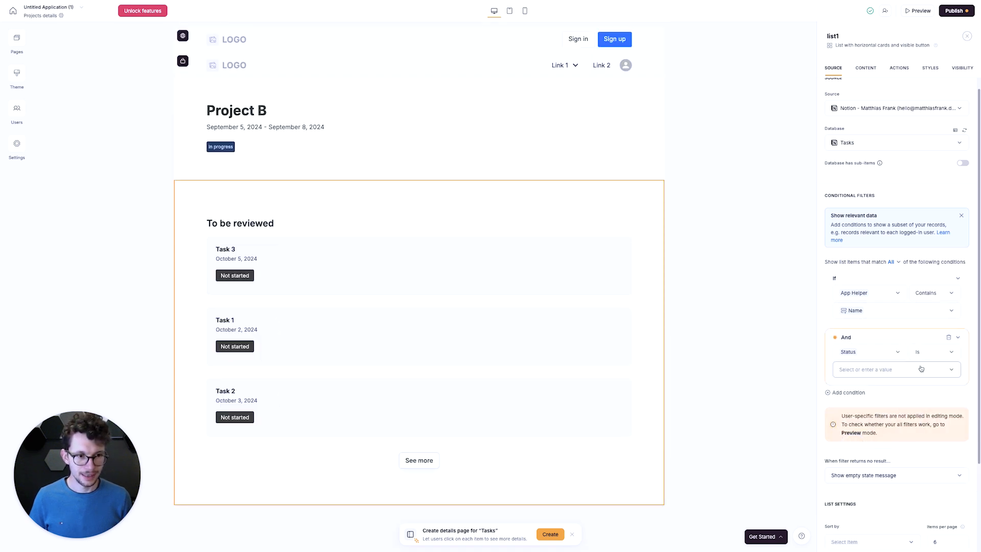
{"action": "left_click", "coordinate": [921, 369]}
{"action": "left_click", "coordinate": [930, 353]}
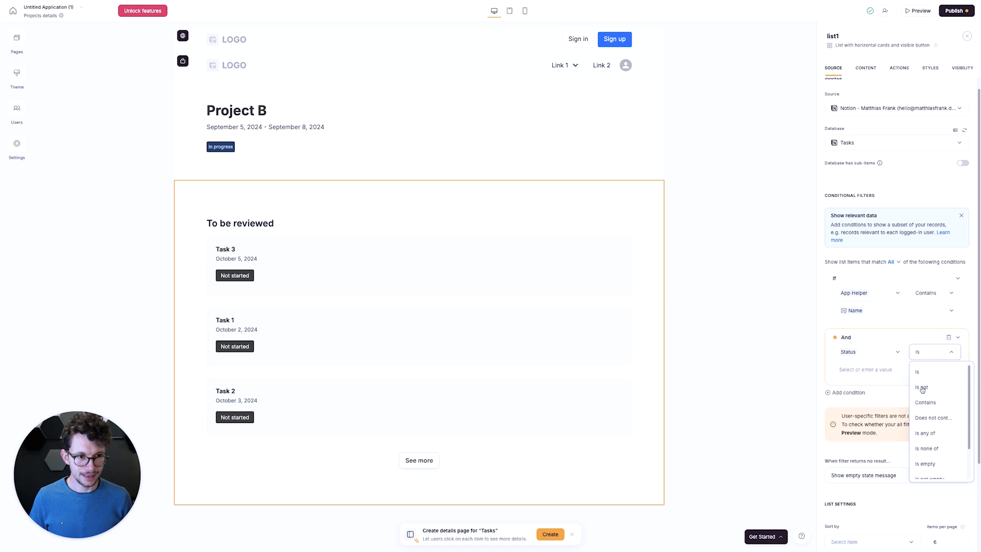
{"action": "left_click", "coordinate": [918, 373]}
{"action": "left_click", "coordinate": [927, 355]}
{"action": "left_click", "coordinate": [895, 374]}
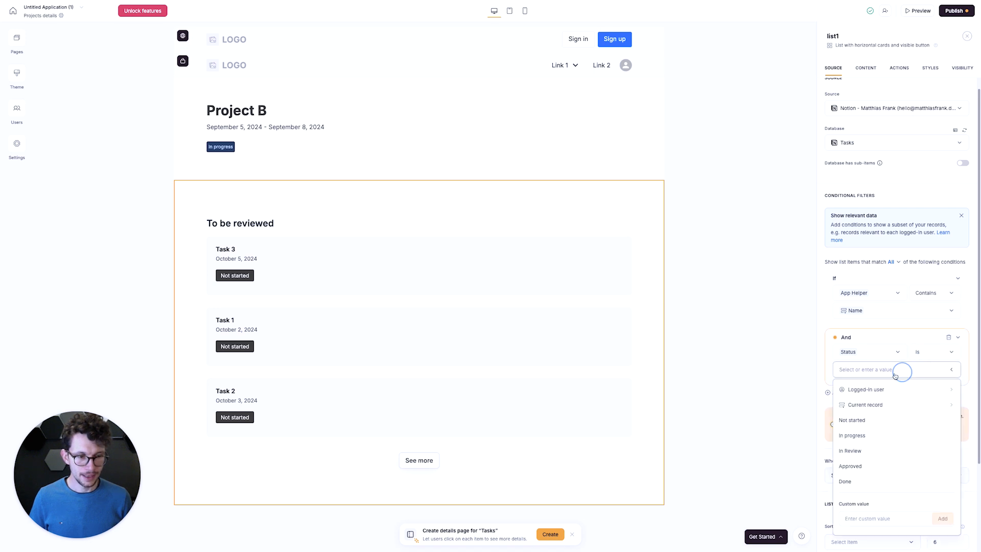
{"action": "left_click", "coordinate": [853, 452]}
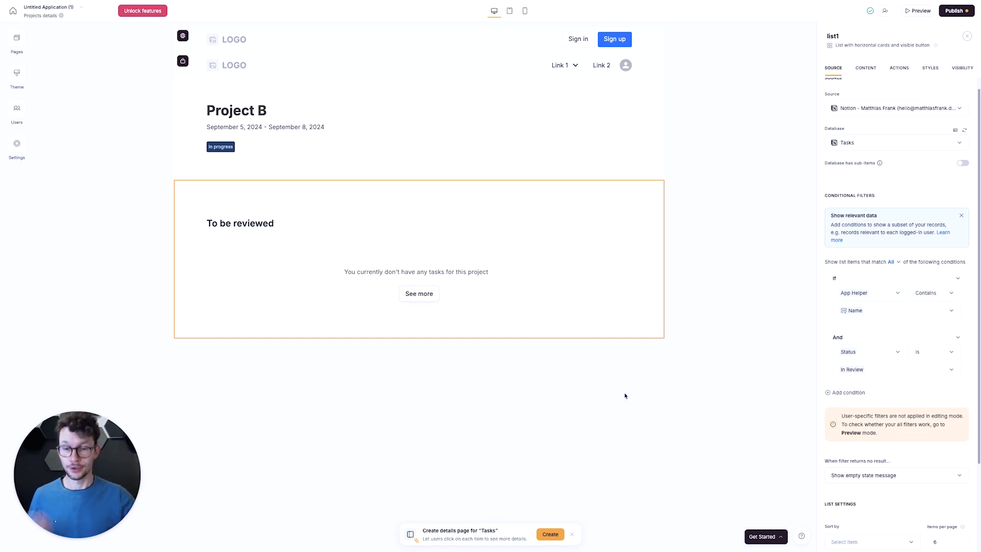
- Set Task 2 and Task 3 to In Review in Notion's Tasks table, and reload the Softr editor
{"action": "key", "text": "ctrl+Left"}
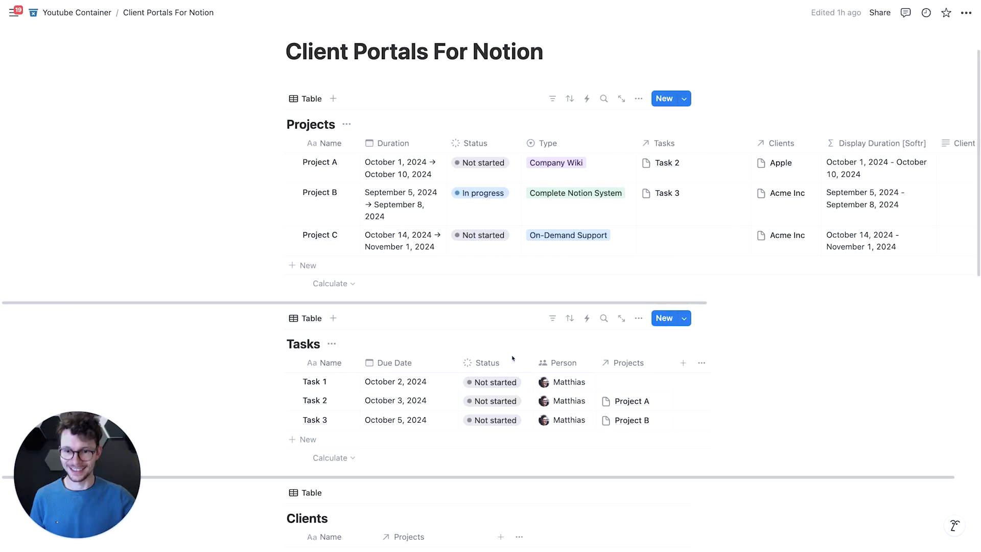
{"action": "left_click", "coordinate": [494, 401]}
{"action": "left_click", "coordinate": [498, 296]}
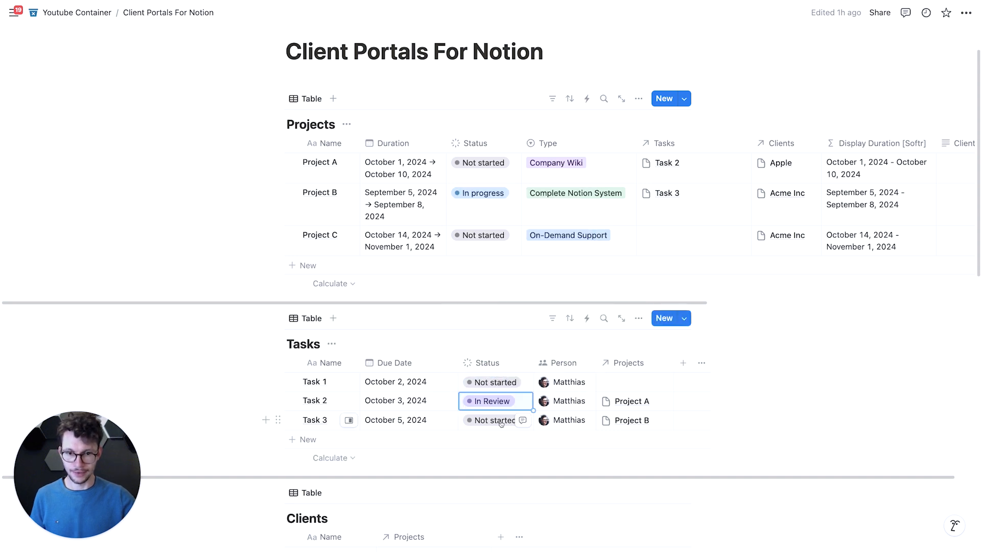
{"action": "left_click", "coordinate": [494, 420]}
{"action": "left_click", "coordinate": [504, 317]}
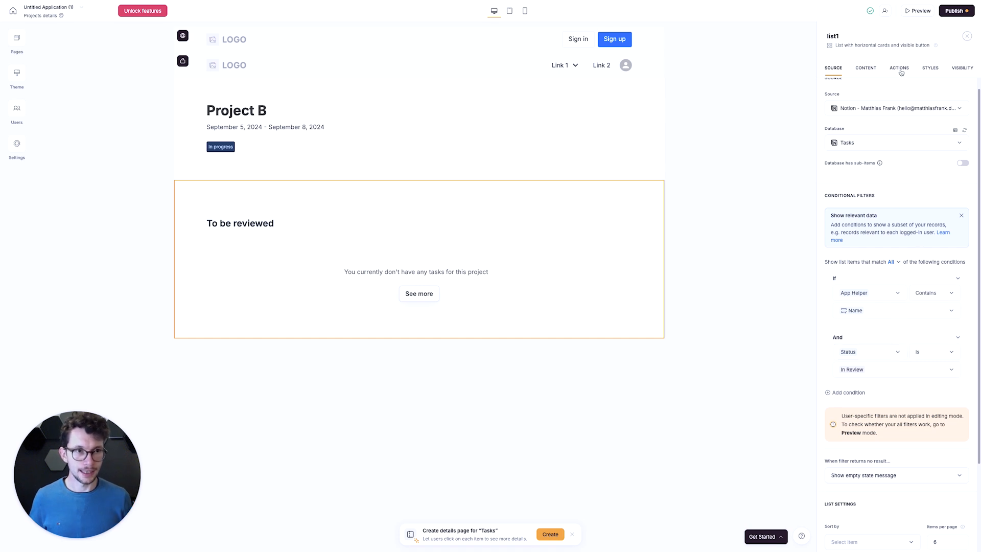
{"action": "key", "text": "super+r"}
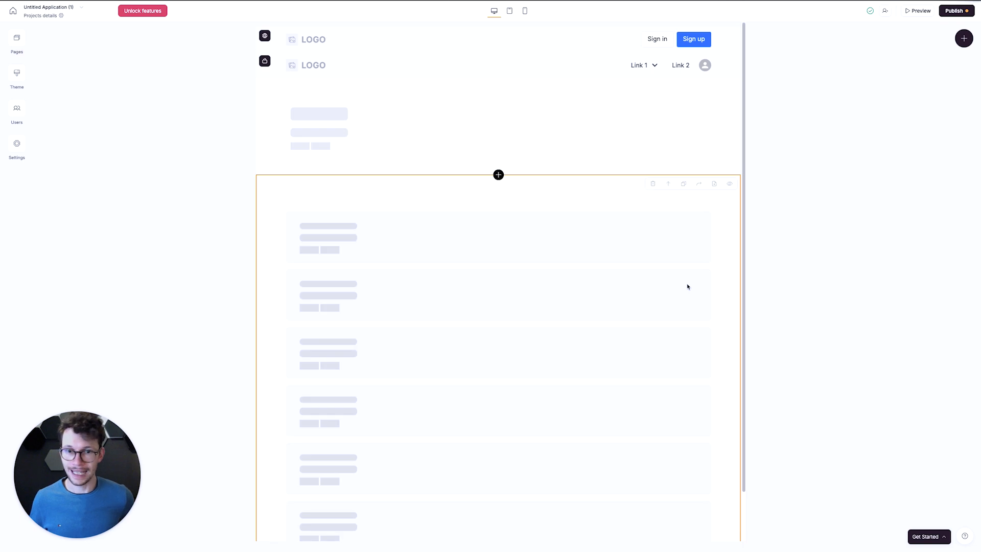
- Add an item button with the One-click update action to the To be reviewed list
{"action": "left_click", "coordinate": [591, 222]}
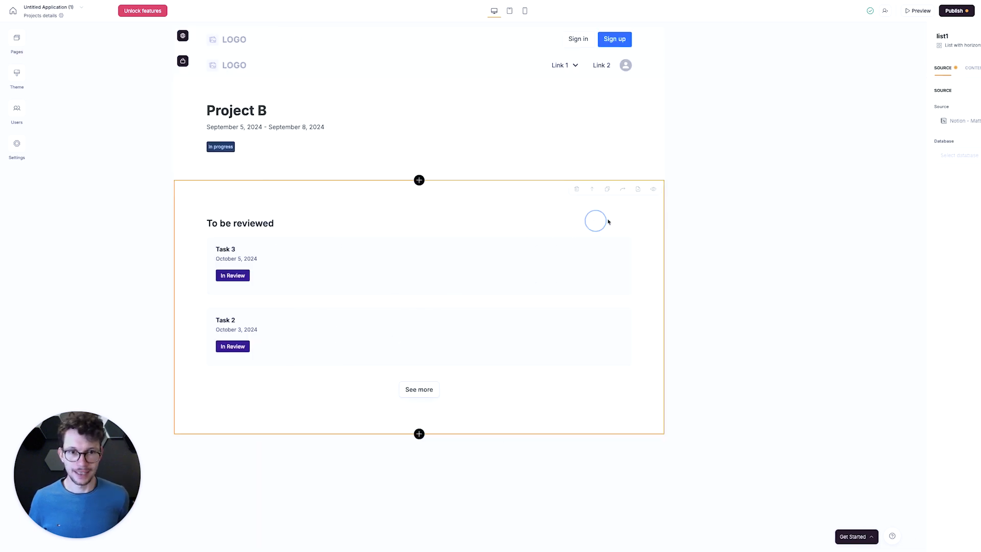
{"action": "left_click", "coordinate": [899, 68]}
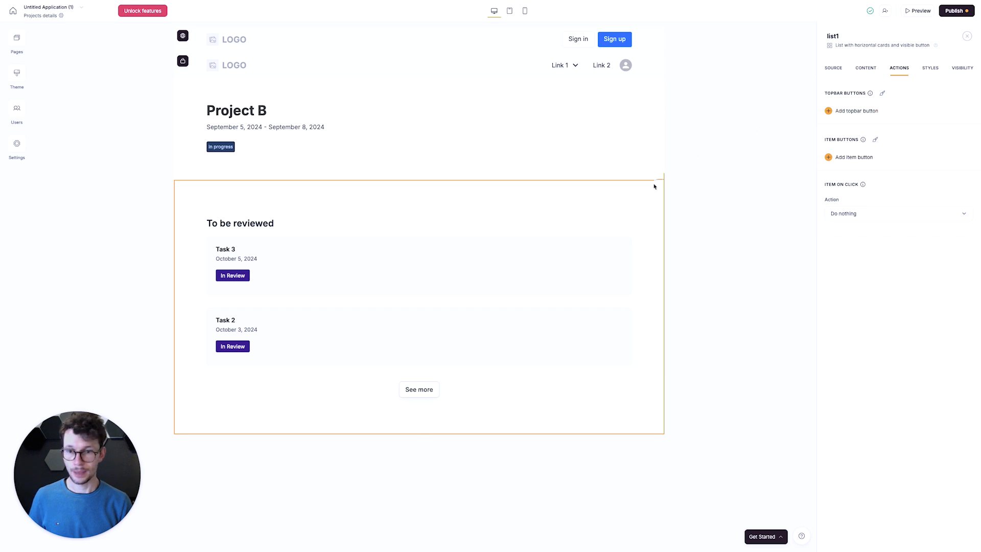
{"action": "left_click", "coordinate": [835, 157]}
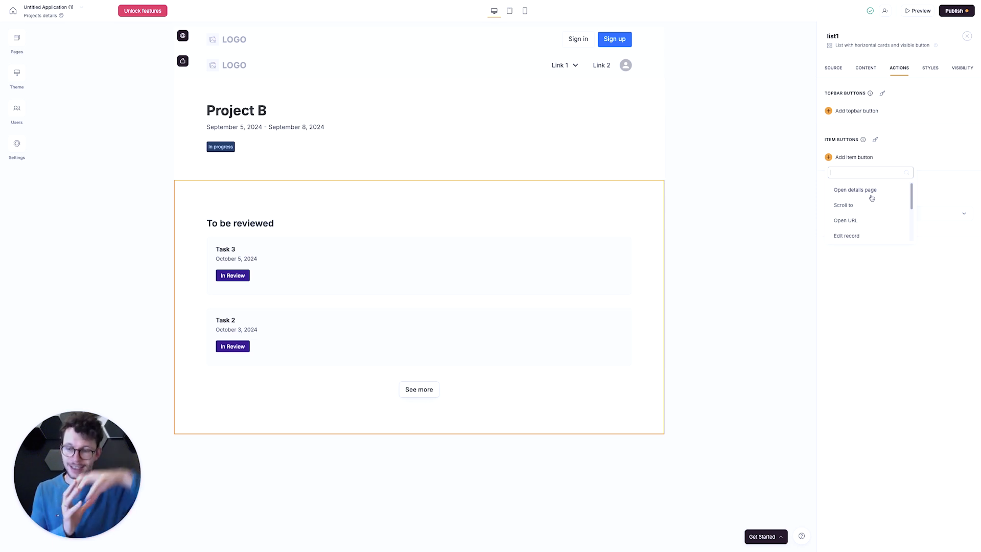
{"action": "scroll", "coordinate": [867, 201], "scroll_direction": "down", "scroll_amount": 2}
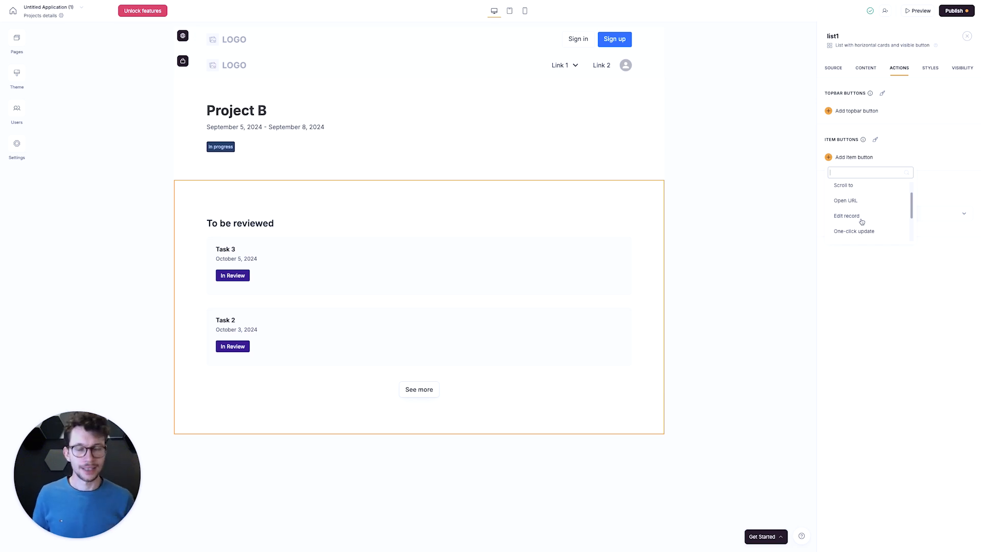
{"action": "scroll", "coordinate": [863, 224], "scroll_direction": "down", "scroll_amount": 1}
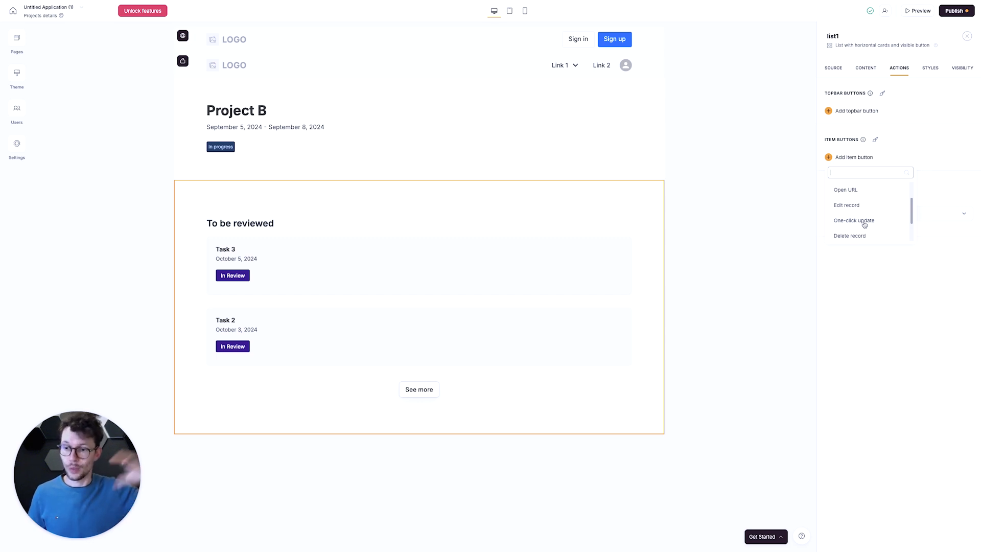
{"action": "left_click", "coordinate": [863, 222]}
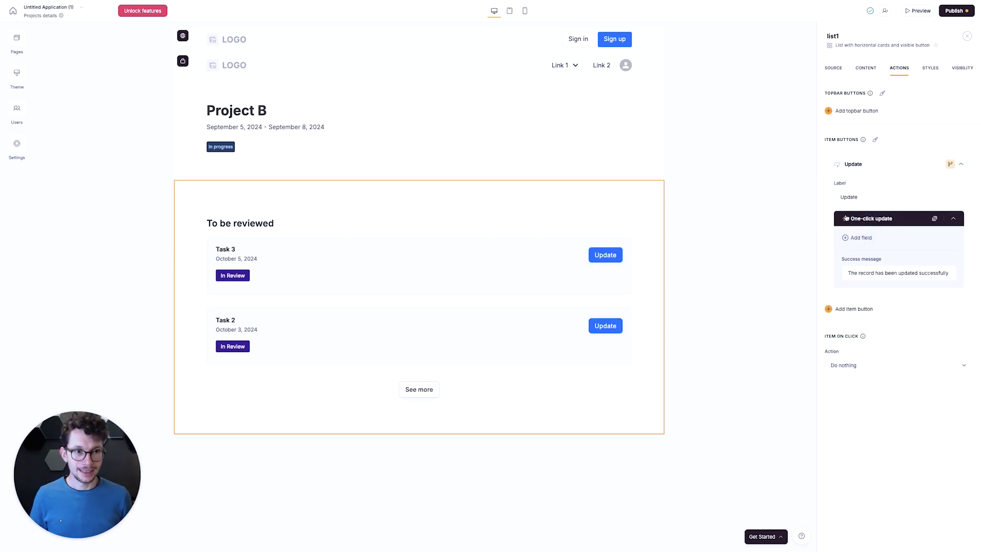
- Change the label of the To be reviewed list's one-click update button to Approve
{"action": "left_click", "coordinate": [867, 194]}
{"action": "key", "text": "super+a"}
{"action": "type", "text": "Ap"}
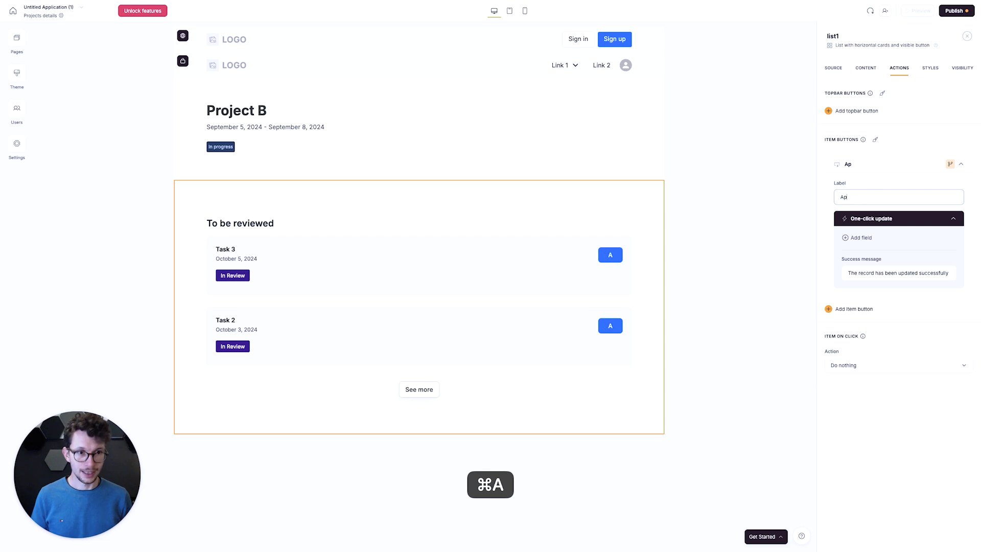
{"action": "type", "text": "prove"}
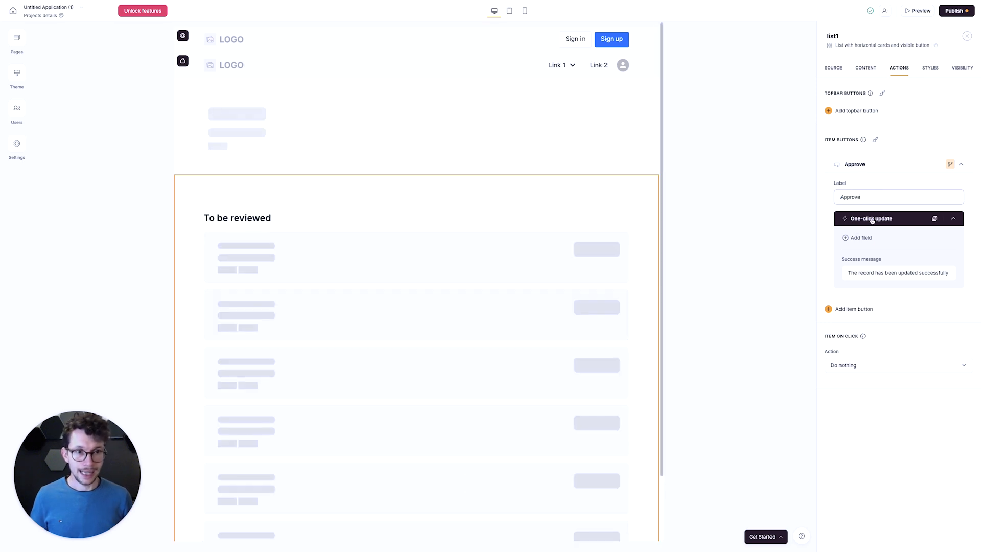
- Make the one-click update replace the existing value of the Status field with the custom value Approved
{"action": "left_click", "coordinate": [853, 239]}
{"action": "left_click", "coordinate": [863, 305]}
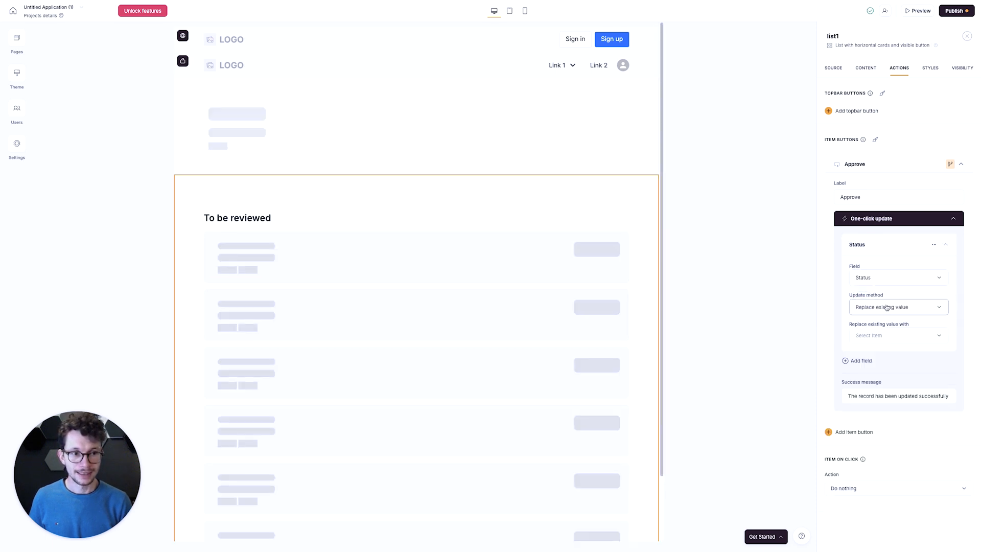
{"action": "left_click", "coordinate": [877, 335]}
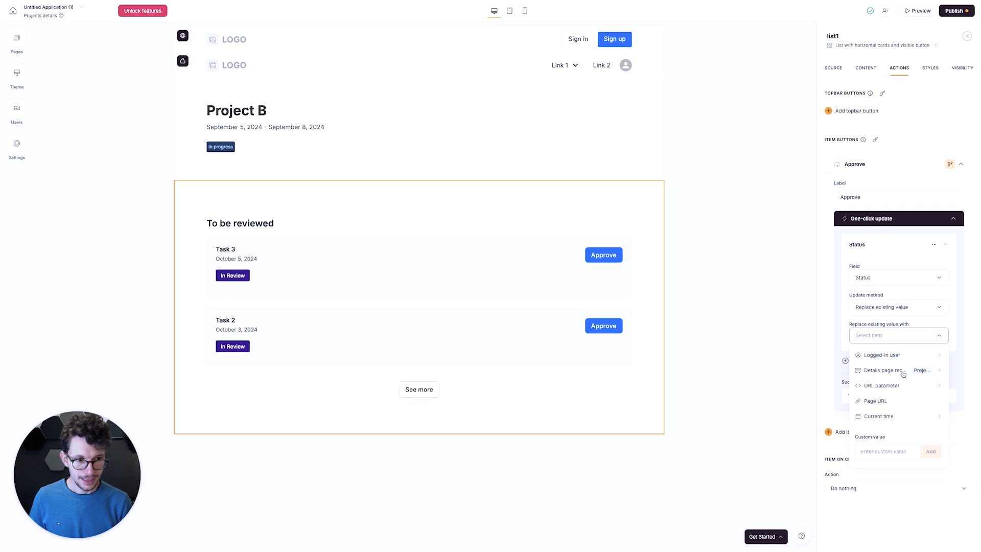
{"action": "left_click", "coordinate": [881, 452]}
{"action": "type", "text": "Approved"}
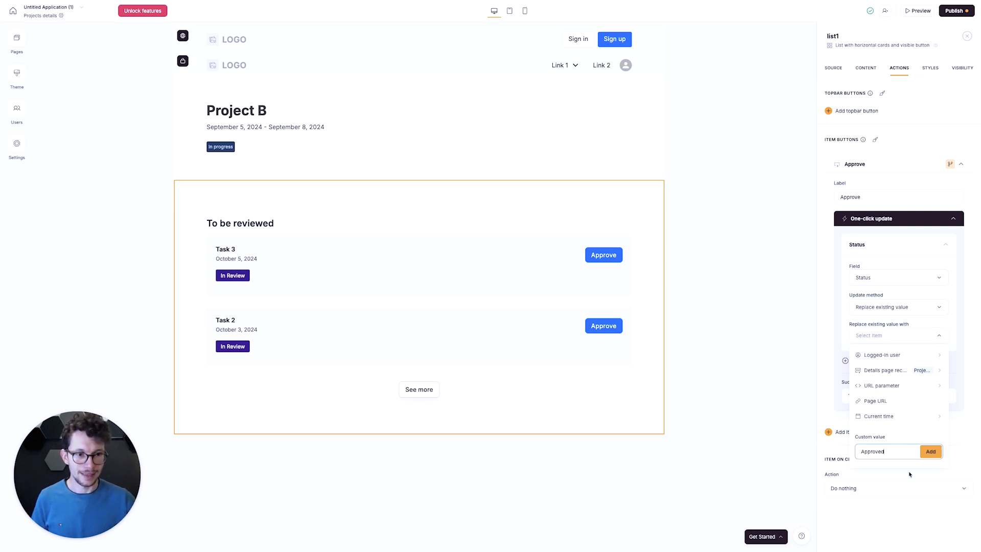
{"action": "left_click", "coordinate": [934, 454]}
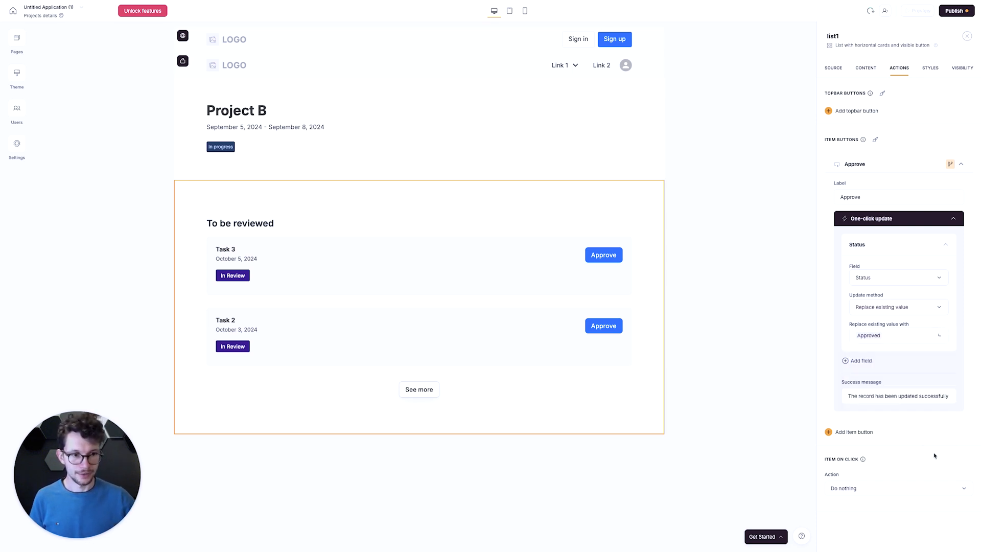
- Set the Approve button's success message to "This task has been approved"
{"action": "left_click", "coordinate": [868, 397]}
{"action": "key", "text": "super+a"}
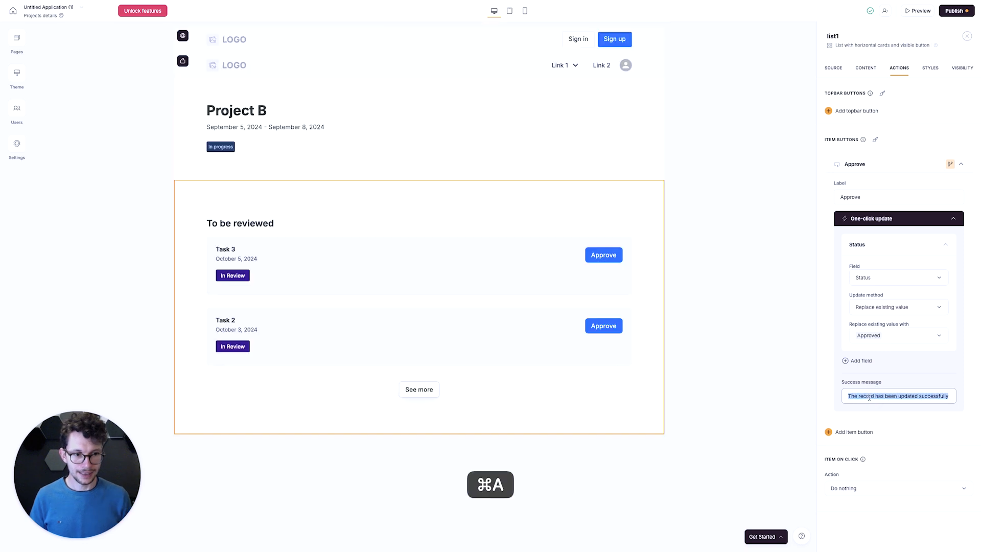
{"action": "type", "text": "This task has been approved"}
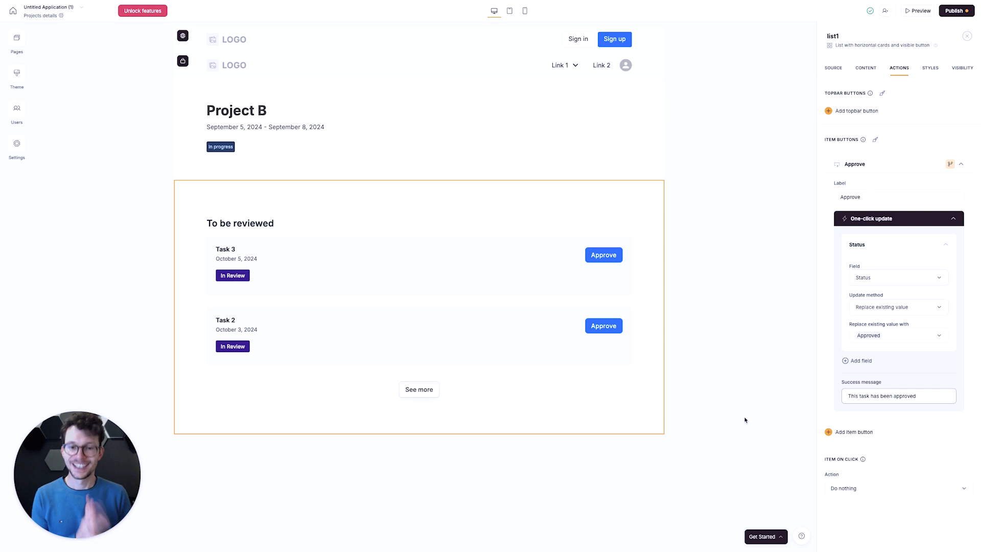
{"action": "left_click", "coordinate": [427, 509]}
- Switch to the client's portal window, reload it, and approve Task 2 from Project A's page
{"action": "key", "text": "ctrl+Right"}
{"action": "left_click", "coordinate": [328, 292]}
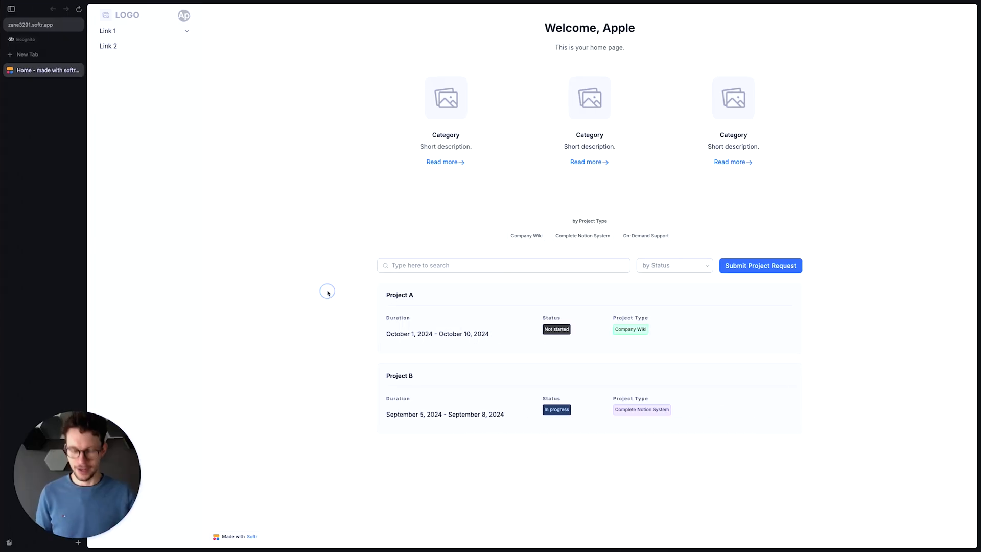
{"action": "key", "text": "super+r"}
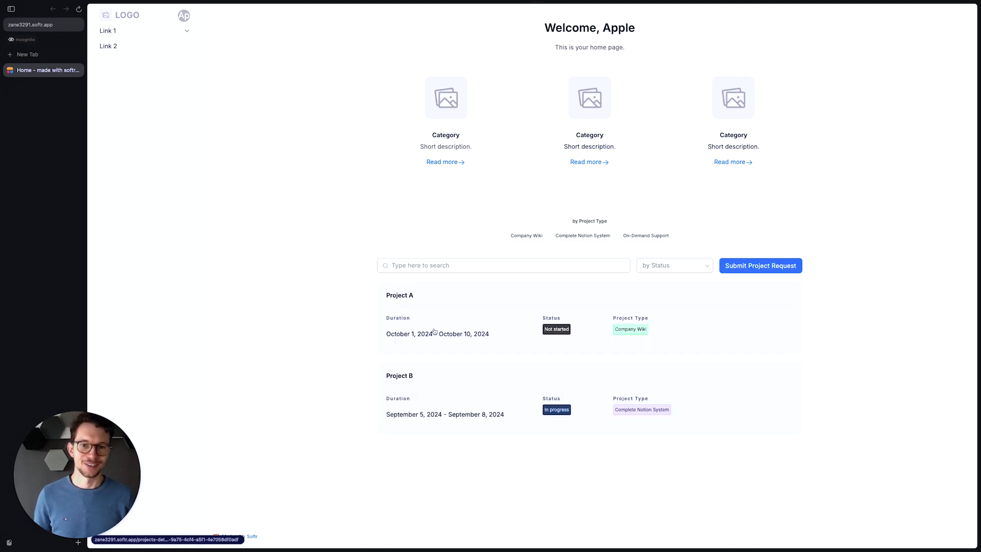
{"action": "left_click", "coordinate": [435, 294]}
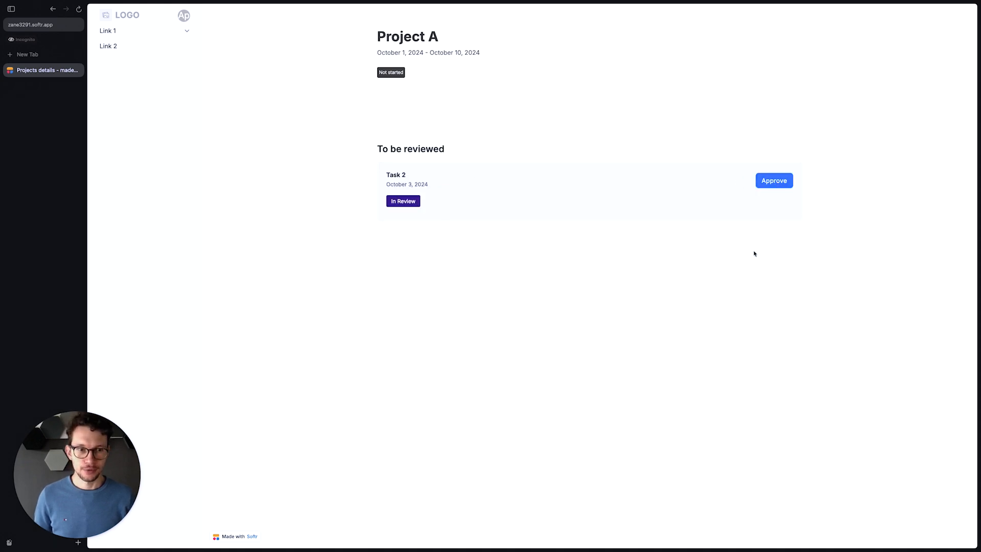
{"action": "left_click", "coordinate": [775, 185]}
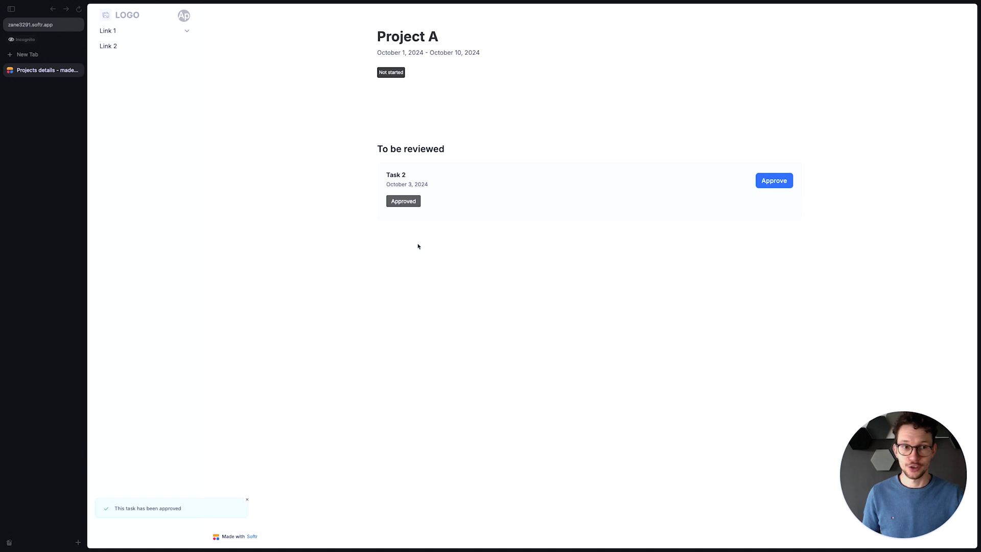
- Switch to Notion and check Task 2's status in the Tasks table
{"action": "key", "text": "ctrl+Left"}
{"action": "key", "text": "ctrl+Left"}
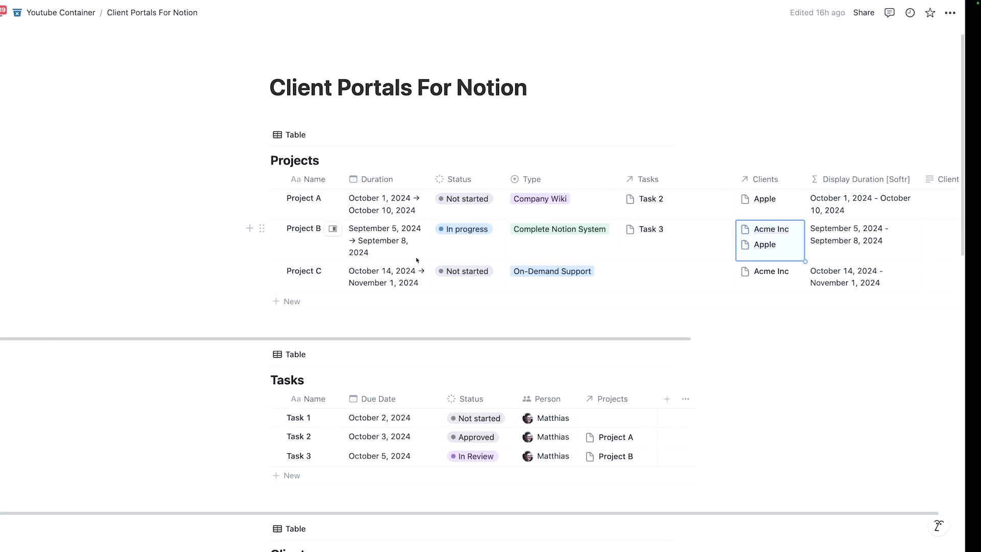
{"action": "scroll", "coordinate": [449, 347], "scroll_direction": "down", "scroll_amount": 2}
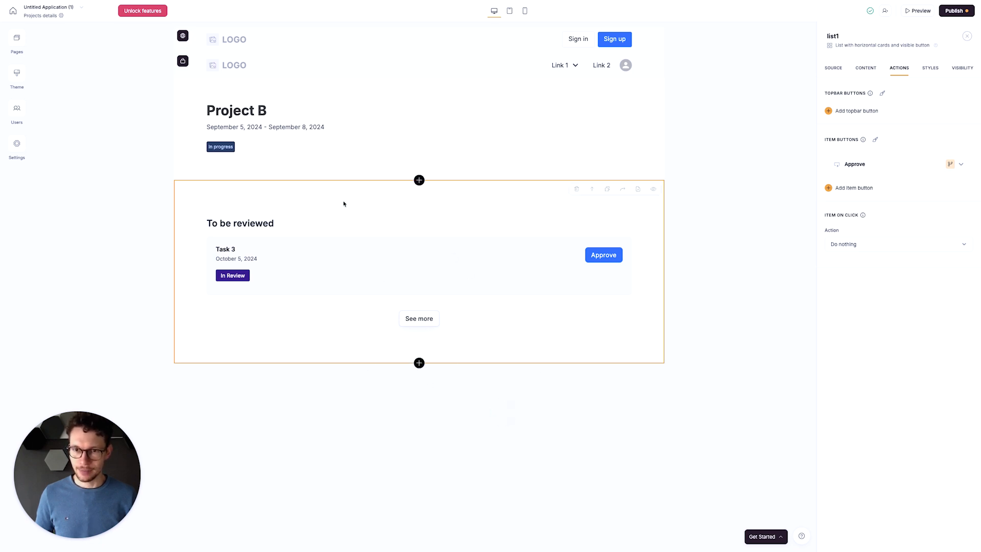
- Add a second item button with the Edit record action to the To be reviewed list in Softr
{"action": "left_click", "coordinate": [297, 211]}
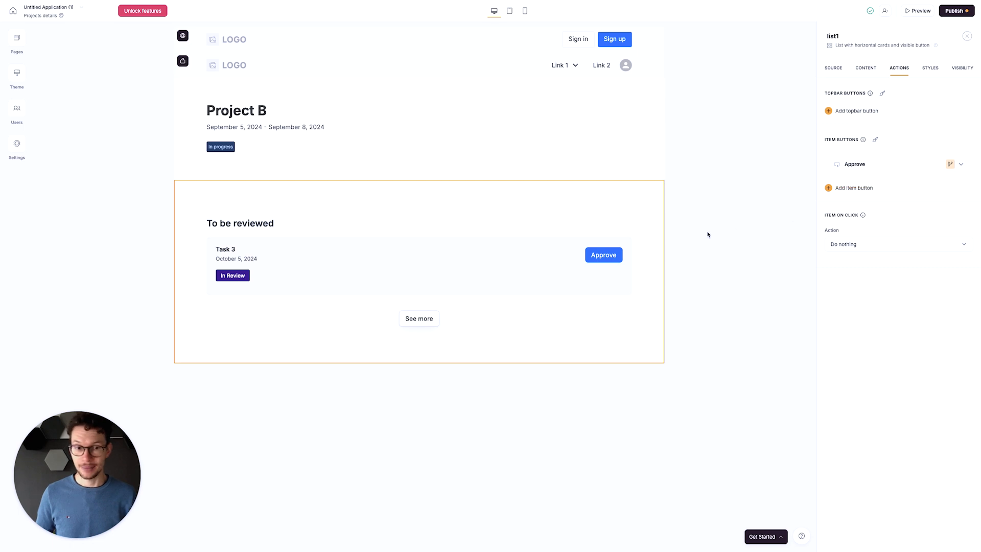
{"action": "left_click", "coordinate": [861, 188]}
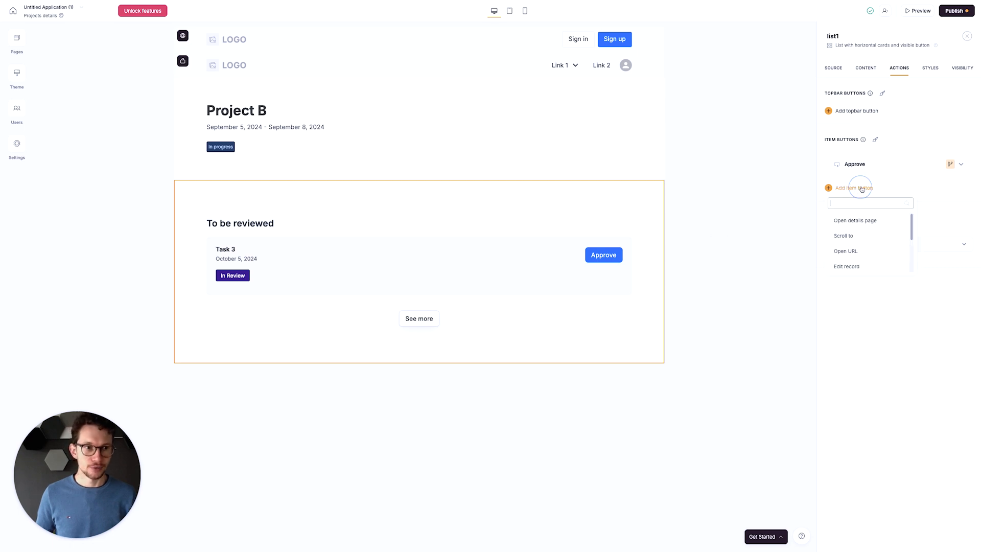
{"action": "left_click", "coordinate": [846, 266]}
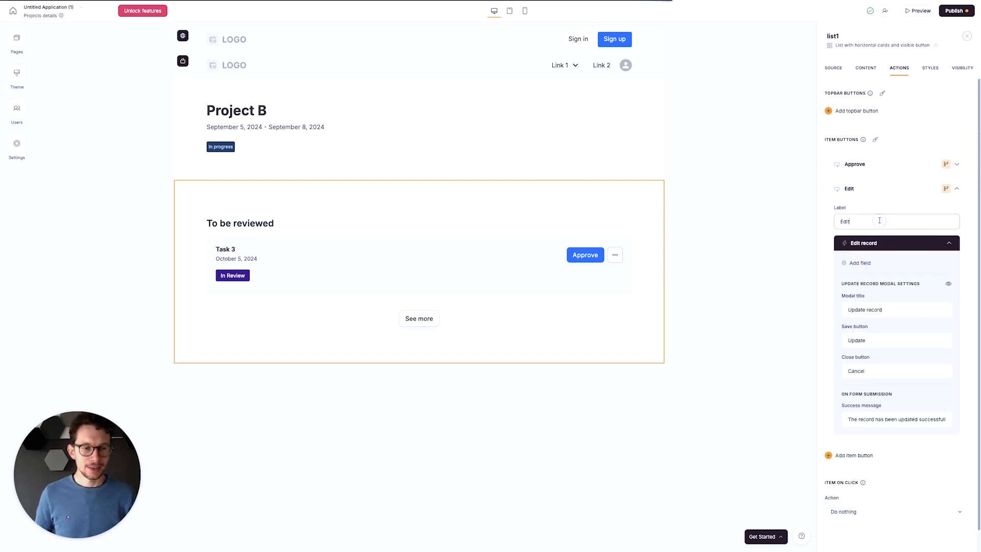
- Set the update record modal's title to "Leave a comment" and its save button text to "Save"
{"action": "scroll", "coordinate": [879, 265], "scroll_direction": "down", "scroll_amount": 1}
{"action": "left_click", "coordinate": [886, 287]}
{"action": "key", "text": "super+a"}
{"action": "type", "text": "Edit Task"}
{"action": "key", "text": "super+a"}
{"action": "type", "text": "Leave a comment"}
{"action": "key", "text": "Tab"}
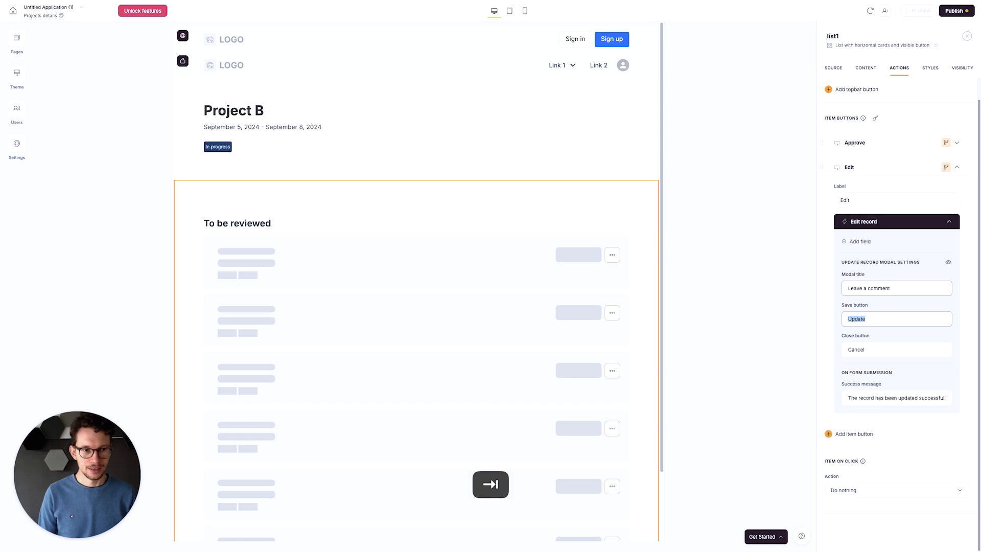
{"action": "type", "text": "Save"}
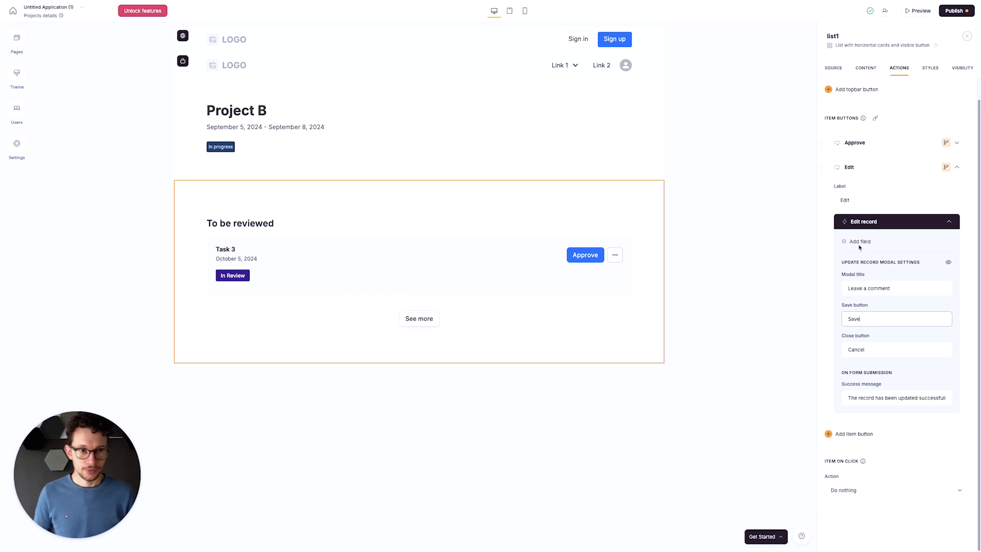
- Add a Text field to the Edit record form and map it to Comment
{"action": "left_click", "coordinate": [862, 243]}
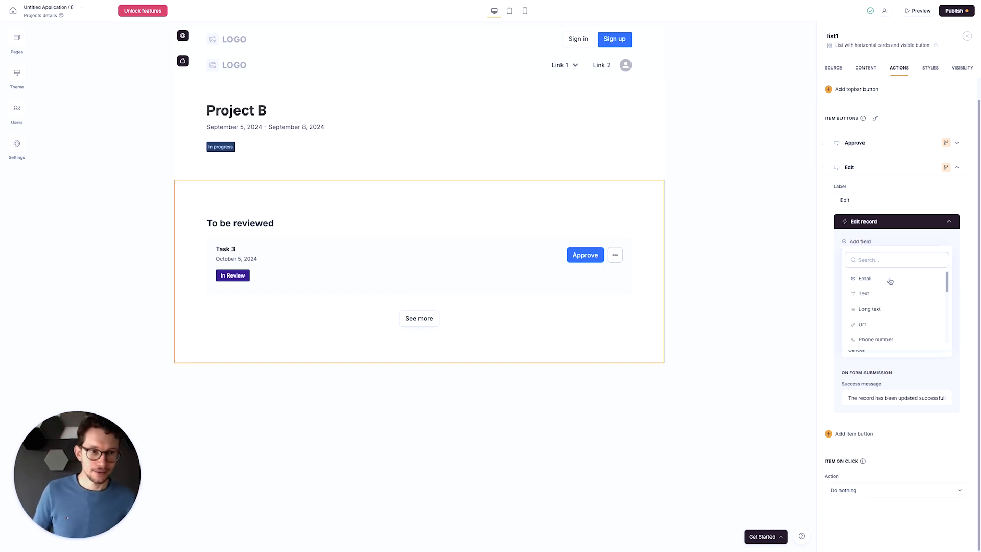
{"action": "left_click", "coordinate": [880, 295]}
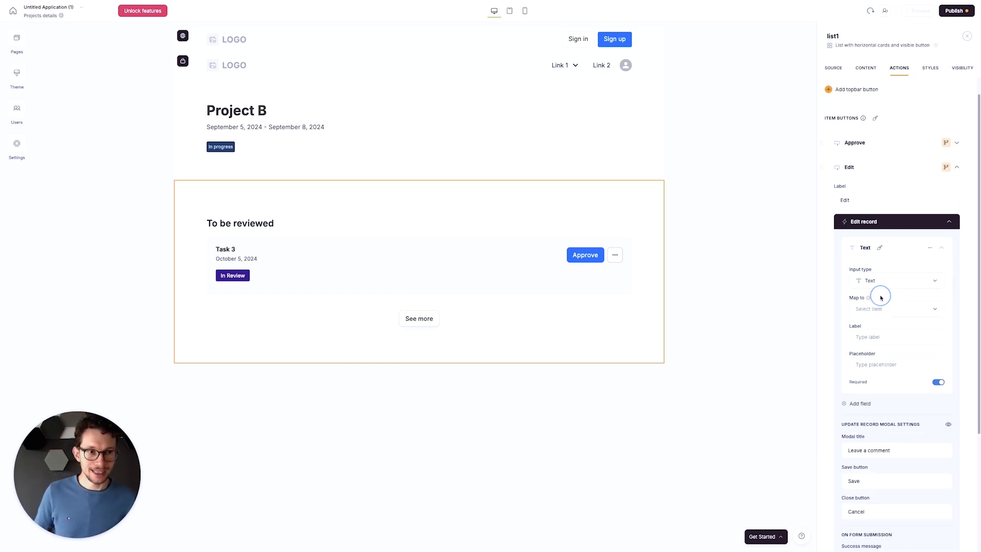
{"action": "left_click", "coordinate": [908, 313]}
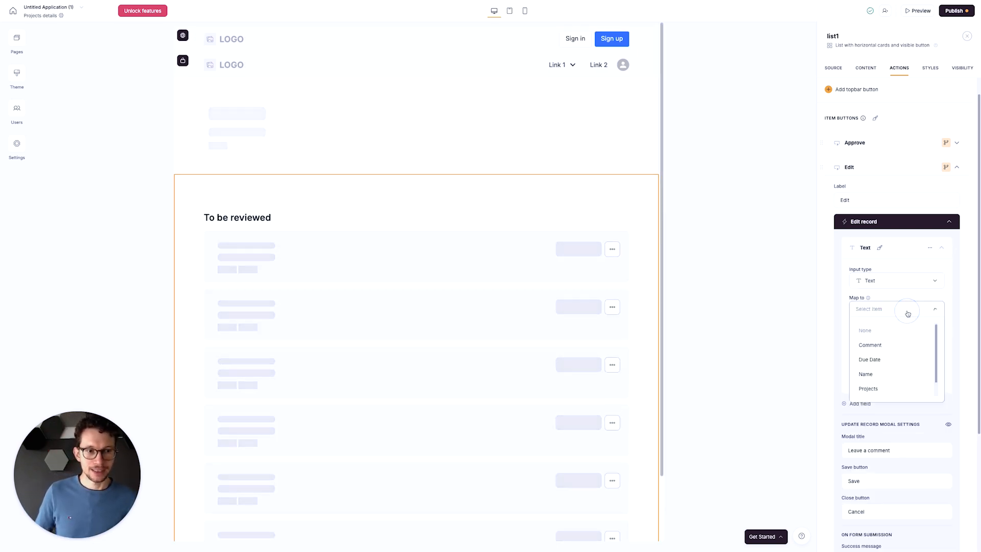
{"action": "left_click", "coordinate": [886, 346]}
- Label the comment field "Comment" with the placeholder "Write what you want to tell us", and collapse the Get started checklist
{"action": "left_click", "coordinate": [863, 337]}
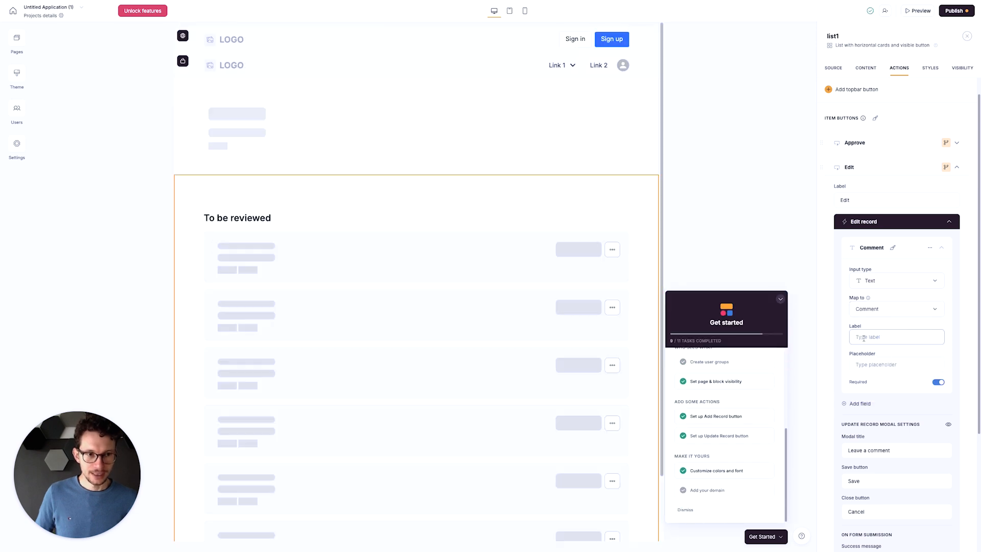
{"action": "type", "text": "Comment"}
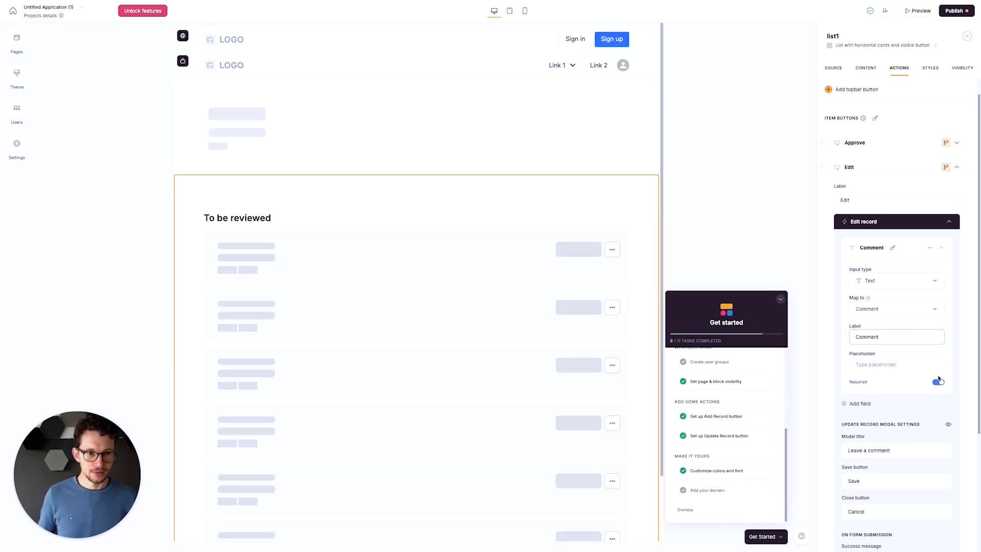
{"action": "left_click", "coordinate": [893, 364]}
{"action": "type", "text": "Wr"}
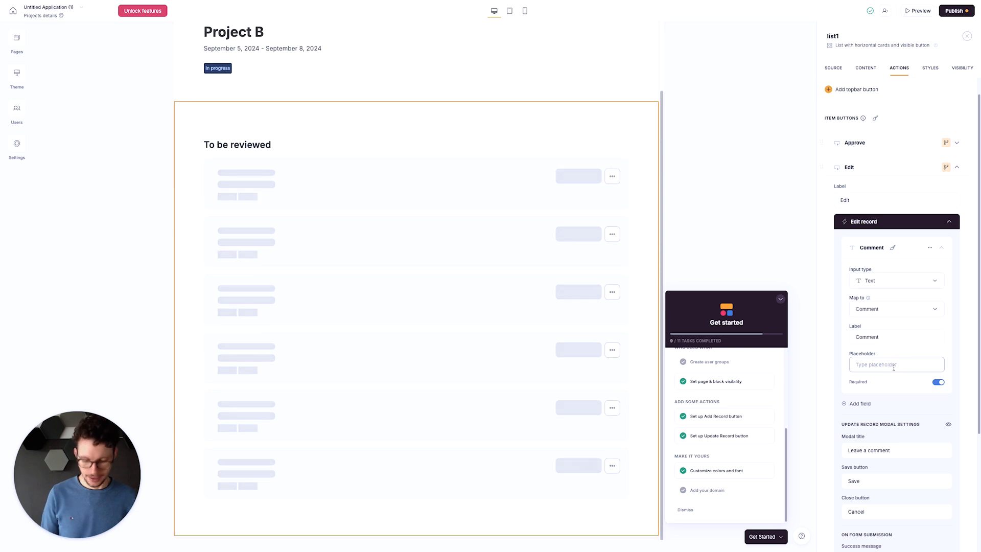
{"action": "type", "text": "ite what you want to tell us"}
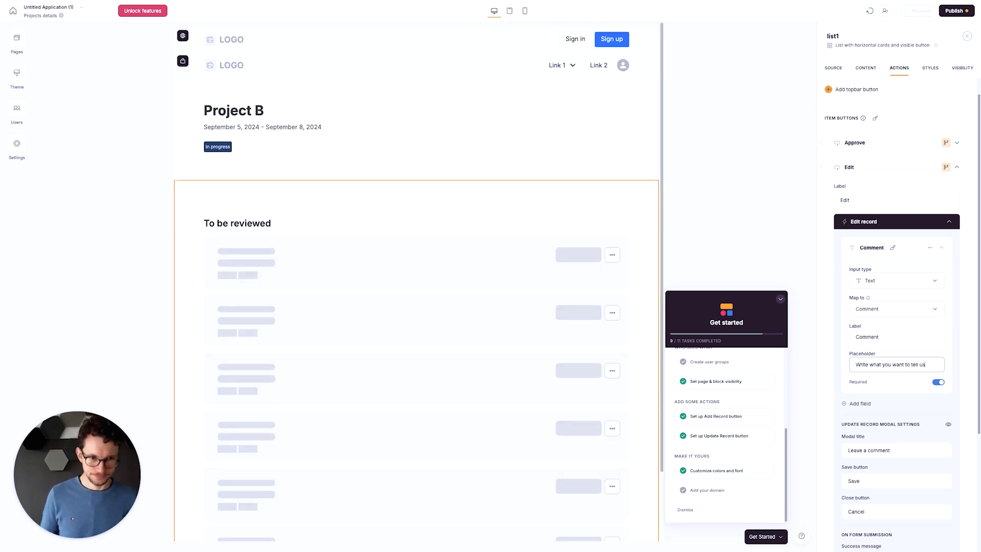
{"action": "left_click", "coordinate": [781, 299]}
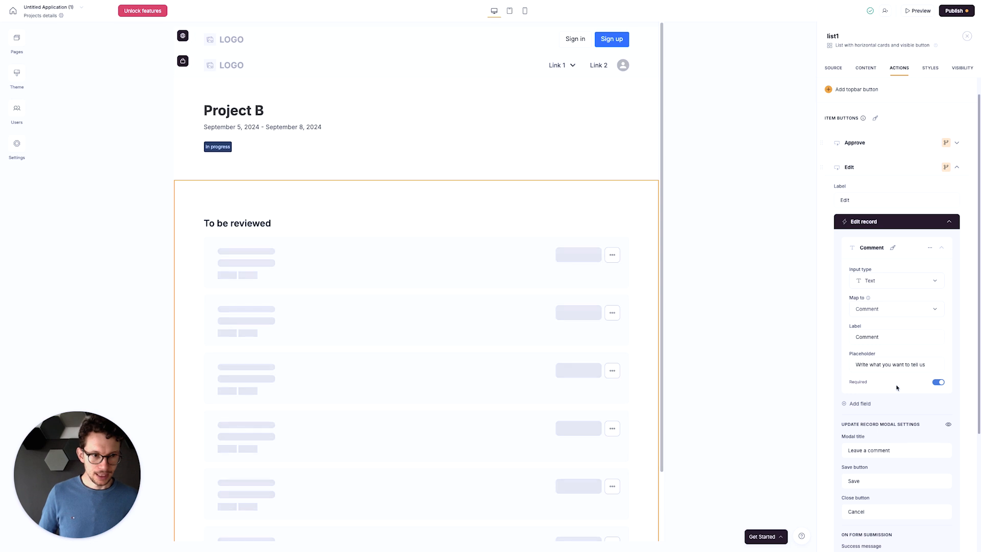
{"action": "left_click", "coordinate": [935, 382]}
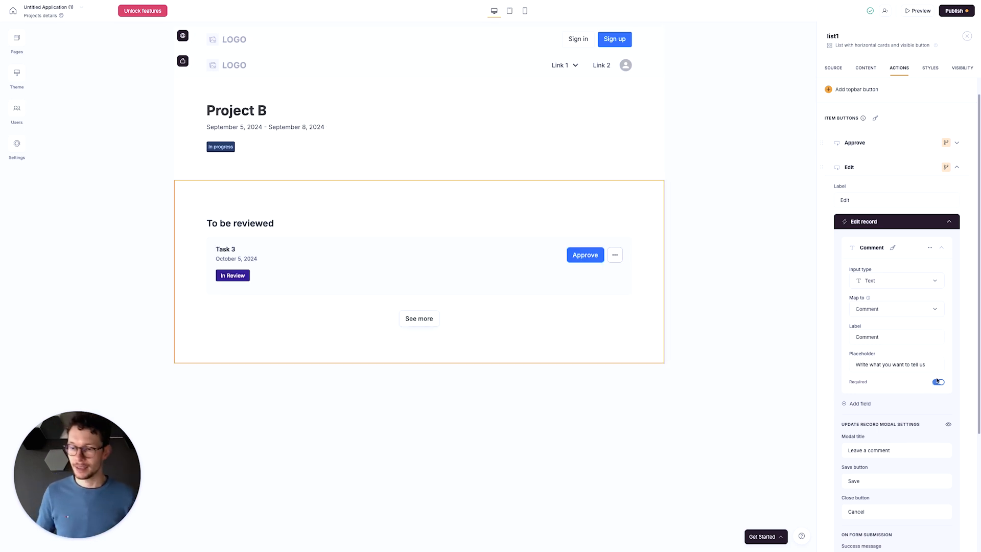
- Add a Dropdown field to the Edit record form and map it to Status
{"action": "left_click", "coordinate": [862, 405]}
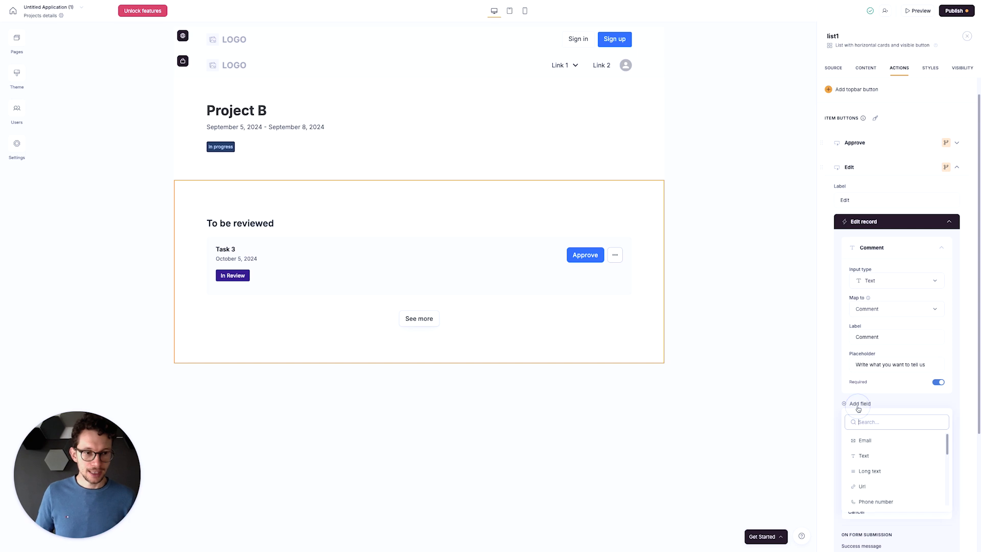
{"action": "scroll", "coordinate": [895, 463], "scroll_direction": "down", "scroll_amount": 3}
{"action": "scroll", "coordinate": [896, 463], "scroll_direction": "down", "scroll_amount": 5}
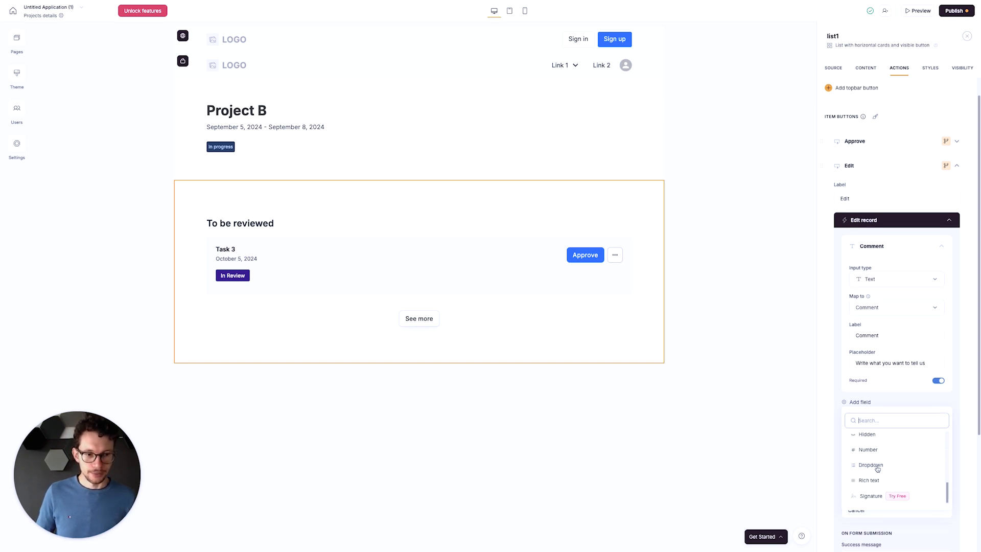
{"action": "left_click", "coordinate": [870, 465]}
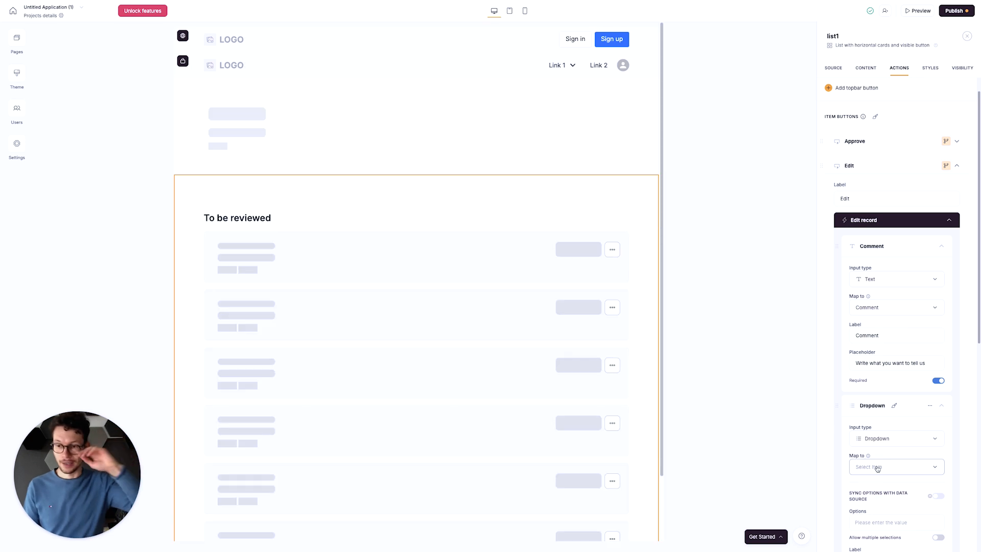
{"action": "scroll", "coordinate": [891, 434], "scroll_direction": "down", "scroll_amount": 4}
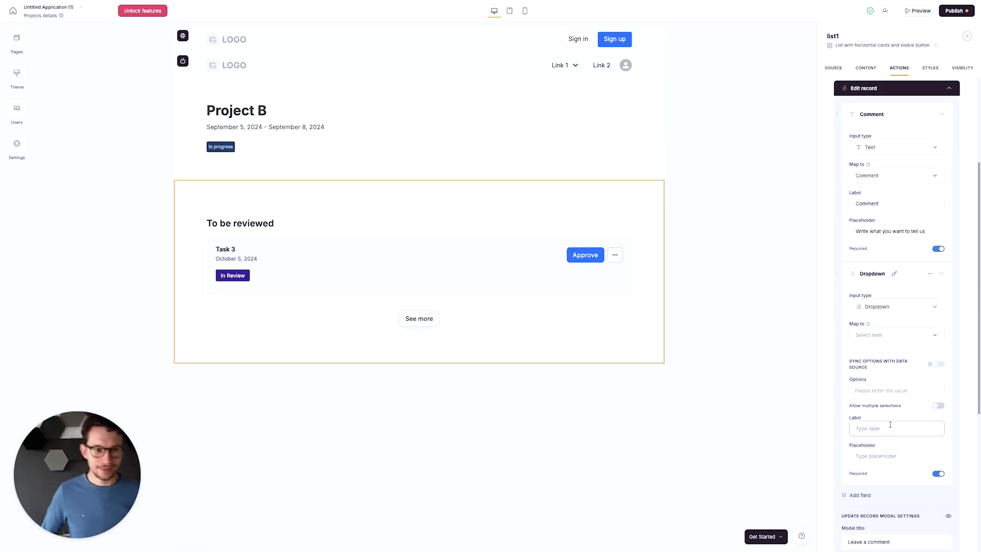
{"action": "scroll", "coordinate": [886, 294], "scroll_direction": "down", "scroll_amount": 1}
{"action": "left_click", "coordinate": [889, 274]}
{"action": "scroll", "coordinate": [886, 306], "scroll_direction": "down", "scroll_amount": 1}
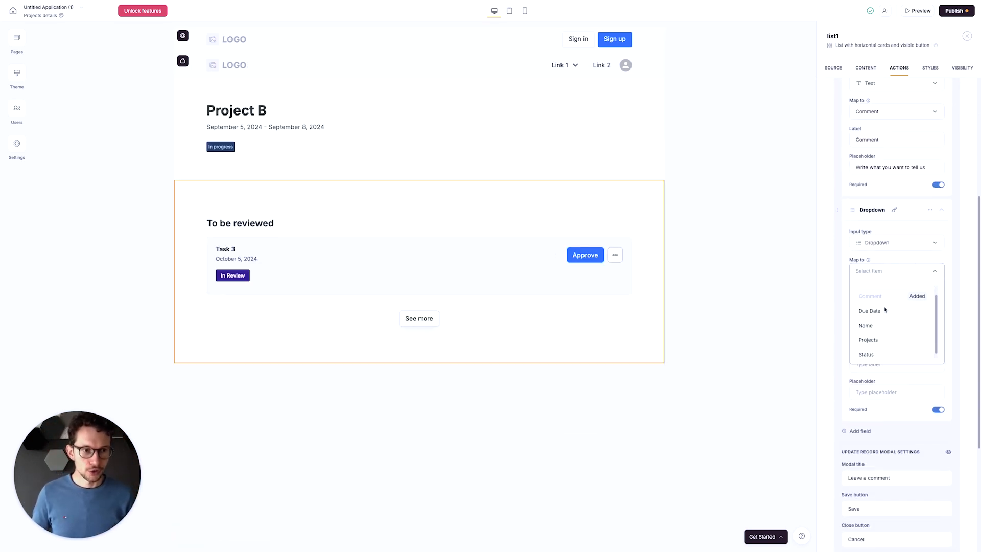
{"action": "left_click", "coordinate": [889, 354]}
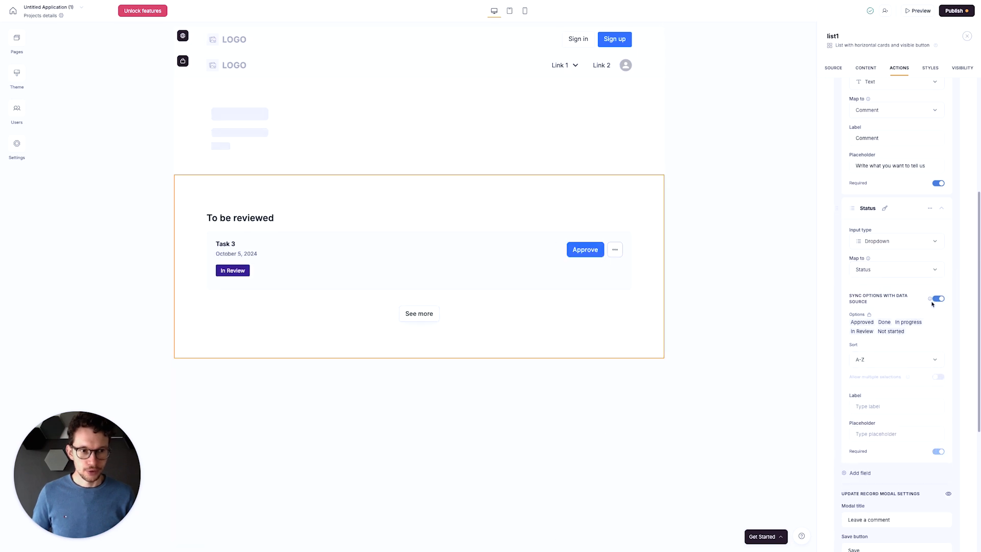
{"action": "mouse_move", "coordinate": [931, 299]}
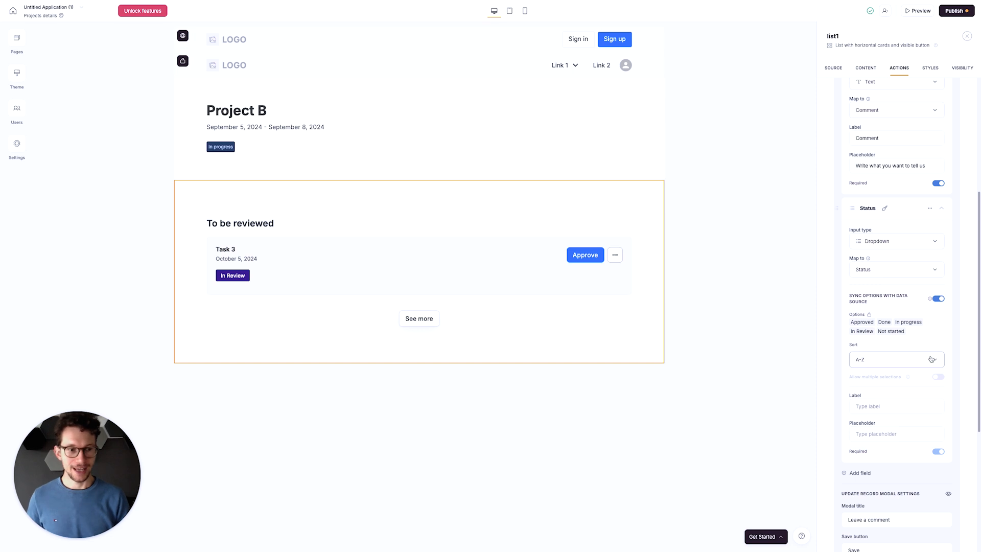
- Label the Edit record form's status field "Change Status" and collapse the Edit record settings
{"action": "left_click", "coordinate": [895, 404]}
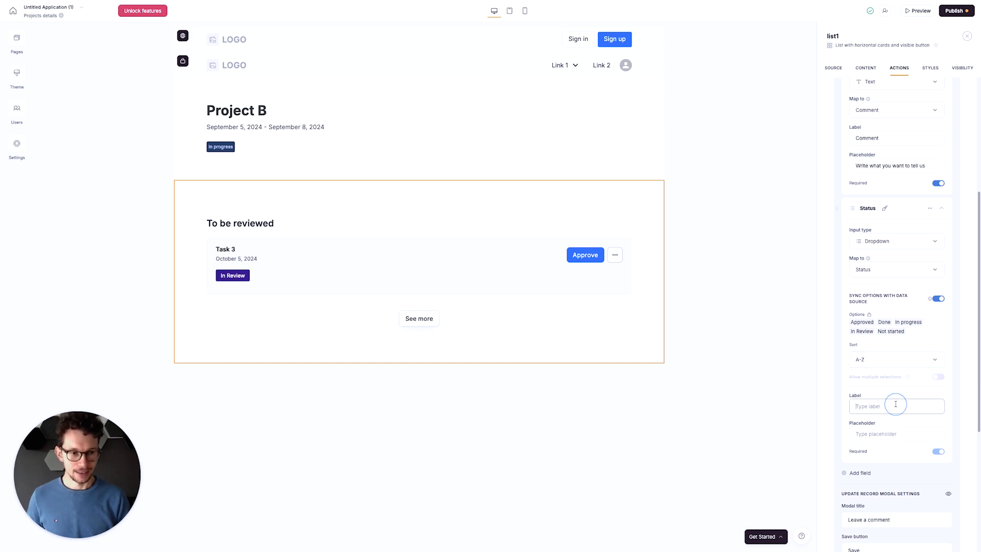
{"action": "type", "text": "Change Status"}
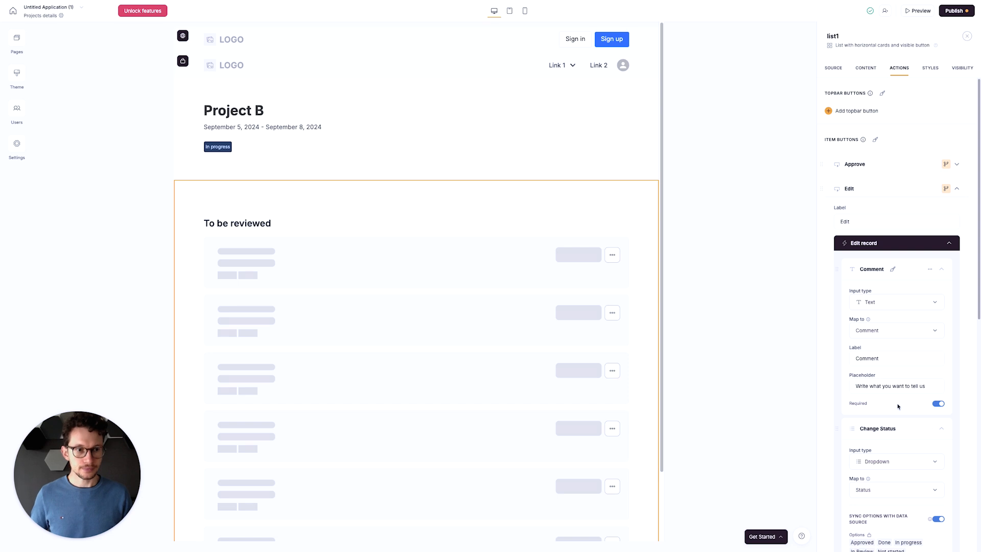
{"action": "scroll", "coordinate": [899, 405], "scroll_direction": "down", "scroll_amount": 4}
{"action": "scroll", "coordinate": [927, 306], "scroll_direction": "down", "scroll_amount": 4}
{"action": "scroll", "coordinate": [926, 299], "scroll_direction": "up", "scroll_amount": 6}
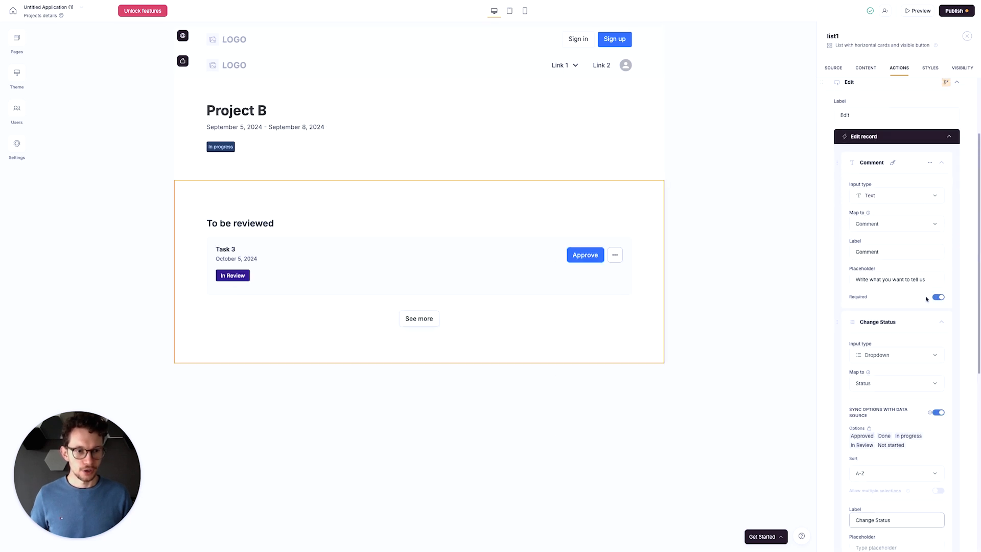
{"action": "left_click", "coordinate": [948, 141]}
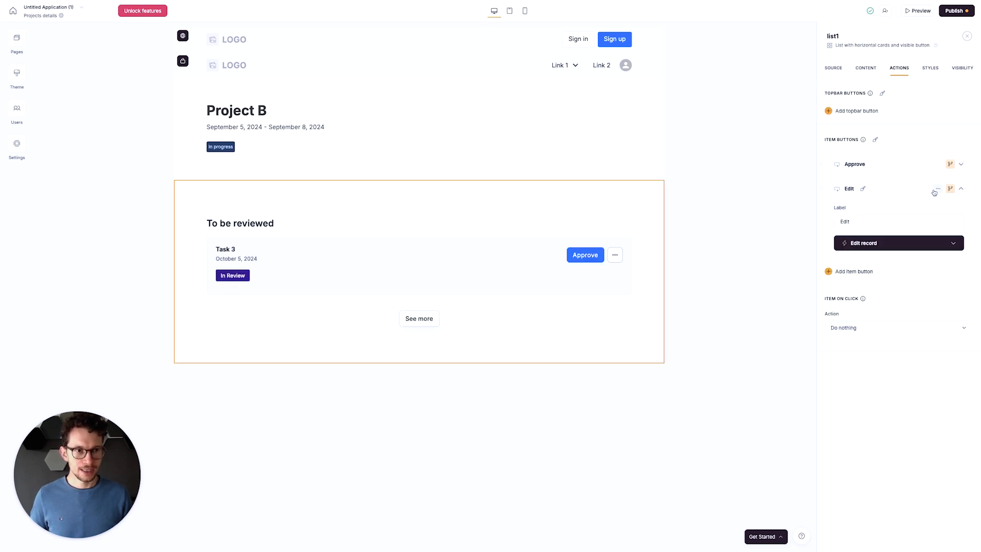
- Publish the app updates and reload the Project A page in the client's view of the portal
{"action": "left_click", "coordinate": [951, 11]}
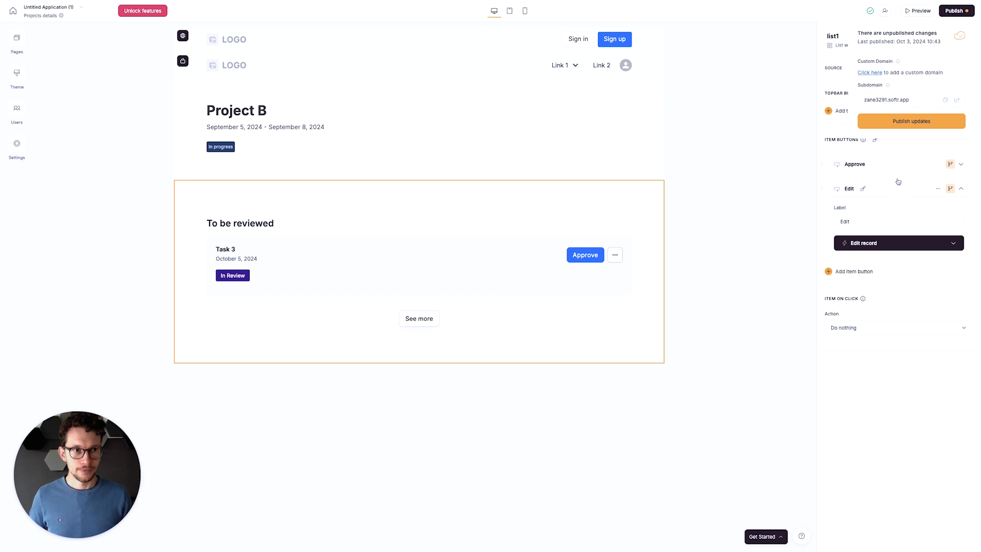
{"action": "left_click", "coordinate": [909, 123]}
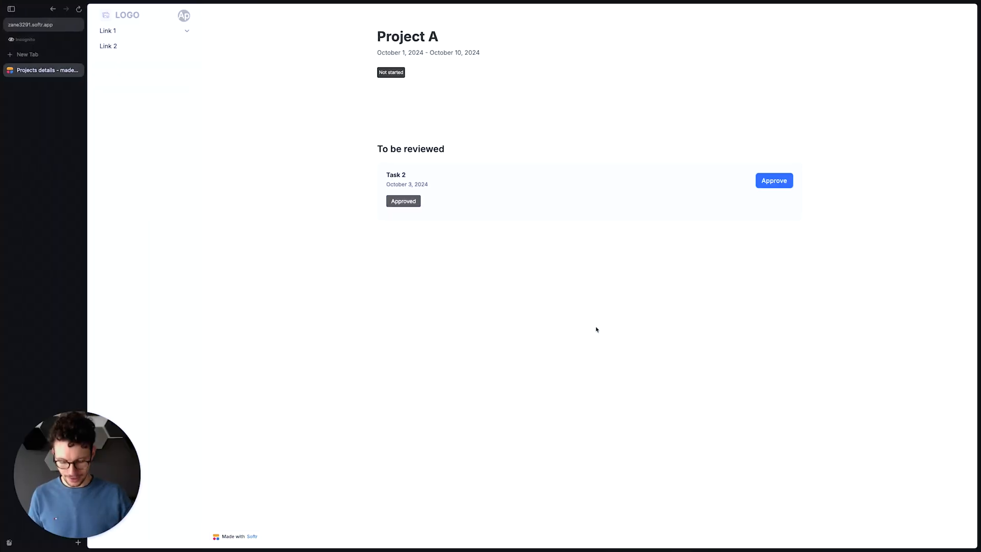
{"action": "key", "text": "super+r"}
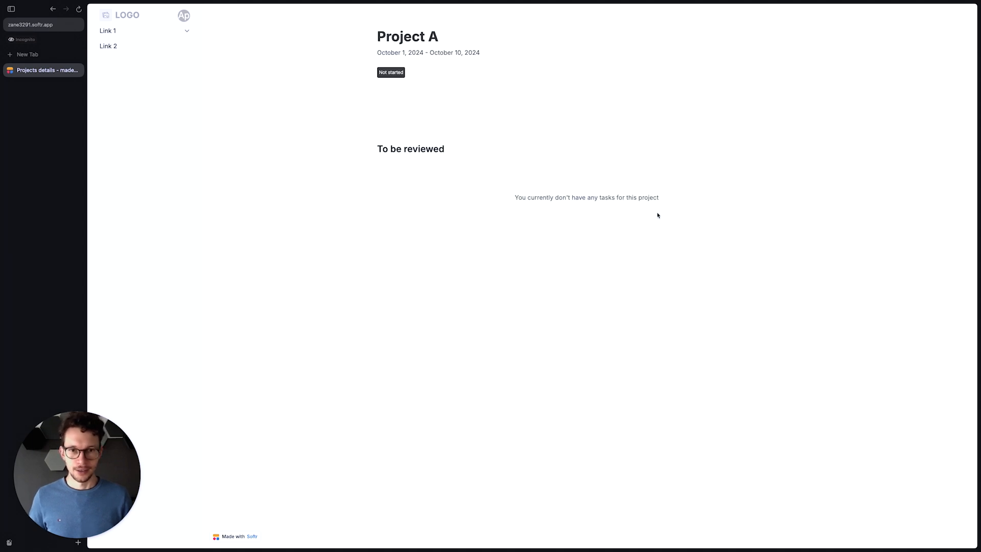
- Switch to Notion, set Task 2's status to In Review, and reload the Project A page in the portal
{"action": "key", "text": "ctrl+Left"}
{"action": "key", "text": "ctrl+Left"}
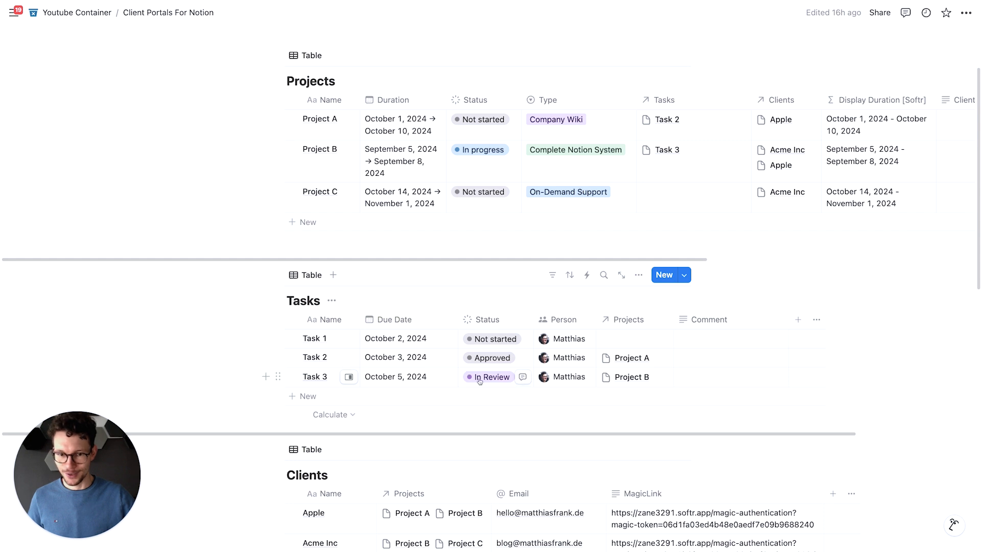
{"action": "left_click", "coordinate": [488, 357]}
{"action": "left_click", "coordinate": [492, 261]}
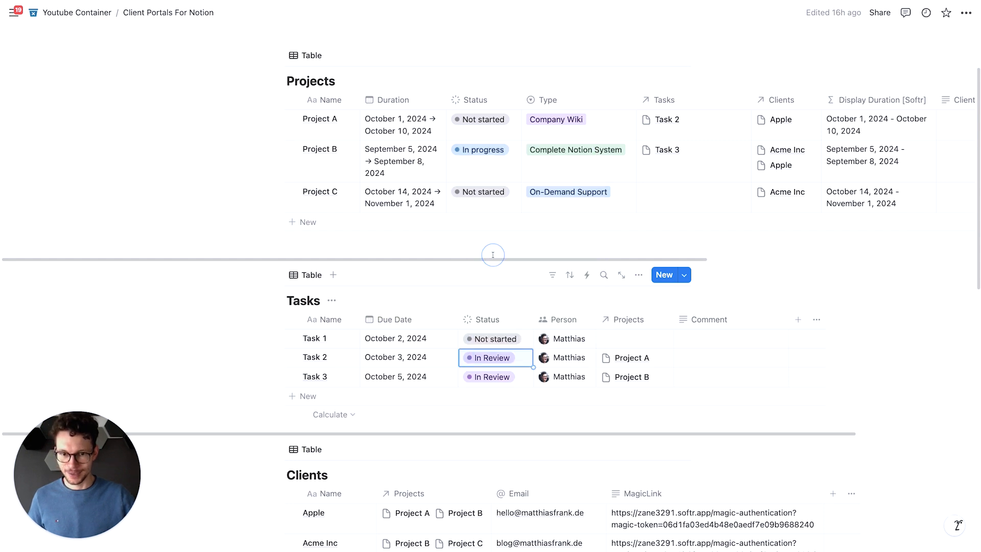
{"action": "key", "text": "ctrl+Right"}
{"action": "key", "text": "ctrl+Right"}
{"action": "key", "text": "super+r"}
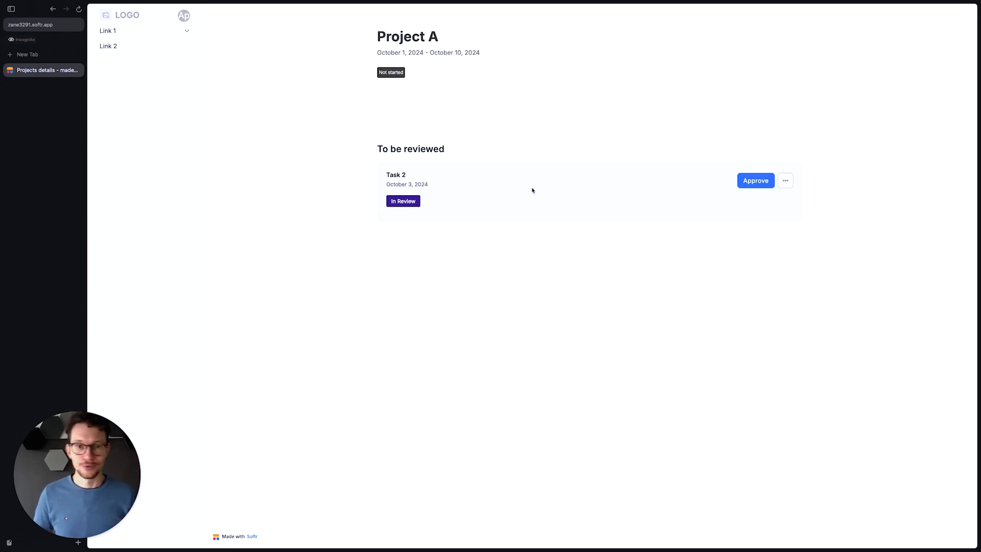
- Edit Task 2 in the portal with the comment "This is awesome!" and status In progress, save it, and switch back to Notion
{"action": "left_click", "coordinate": [784, 183]}
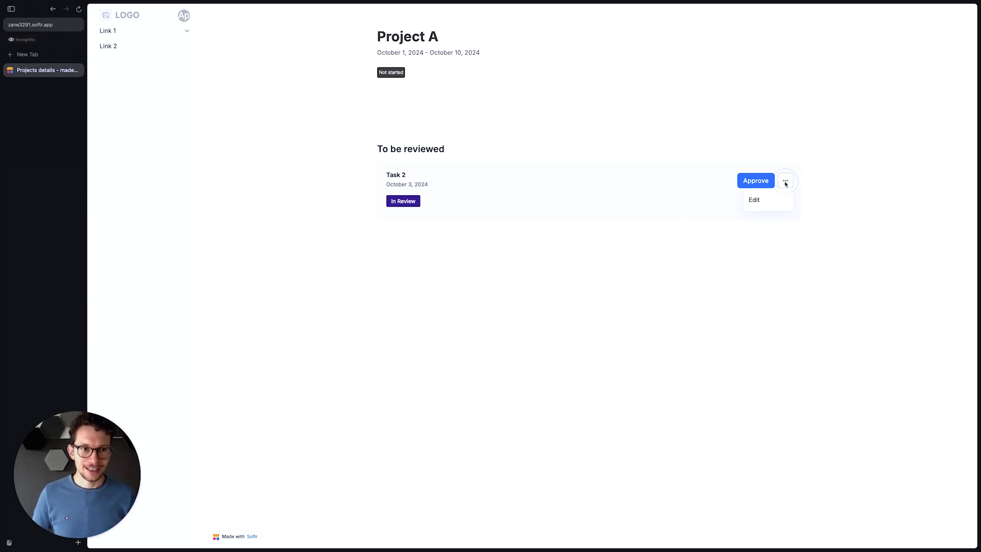
{"action": "left_click", "coordinate": [756, 200]}
{"action": "left_click", "coordinate": [467, 262]}
{"action": "type", "text": "This is awesome!"}
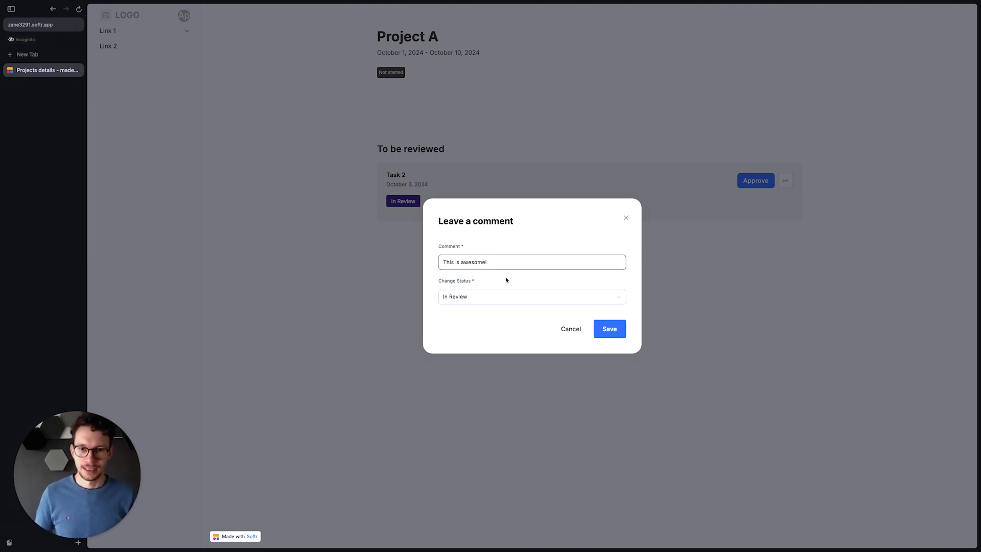
{"action": "left_click", "coordinate": [499, 300]}
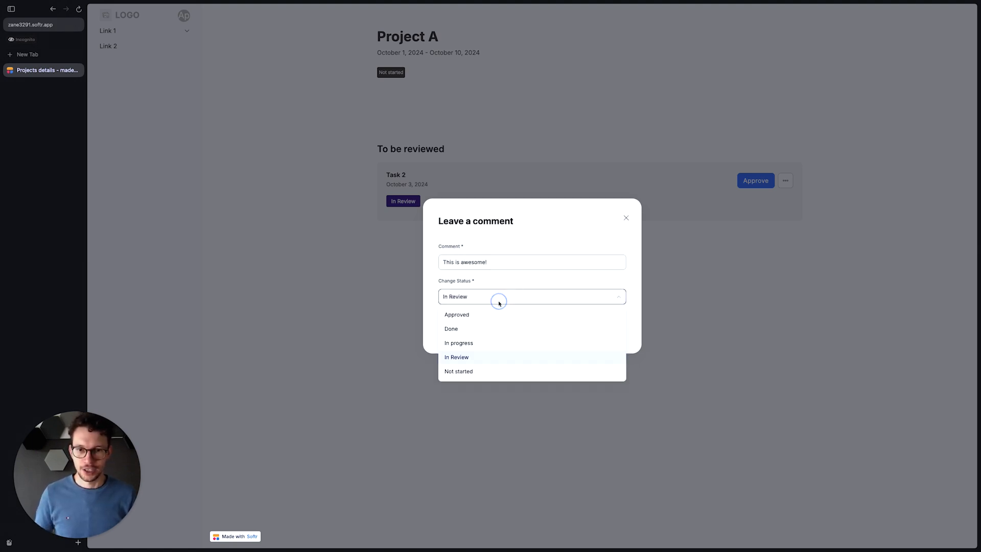
{"action": "left_click", "coordinate": [479, 344]}
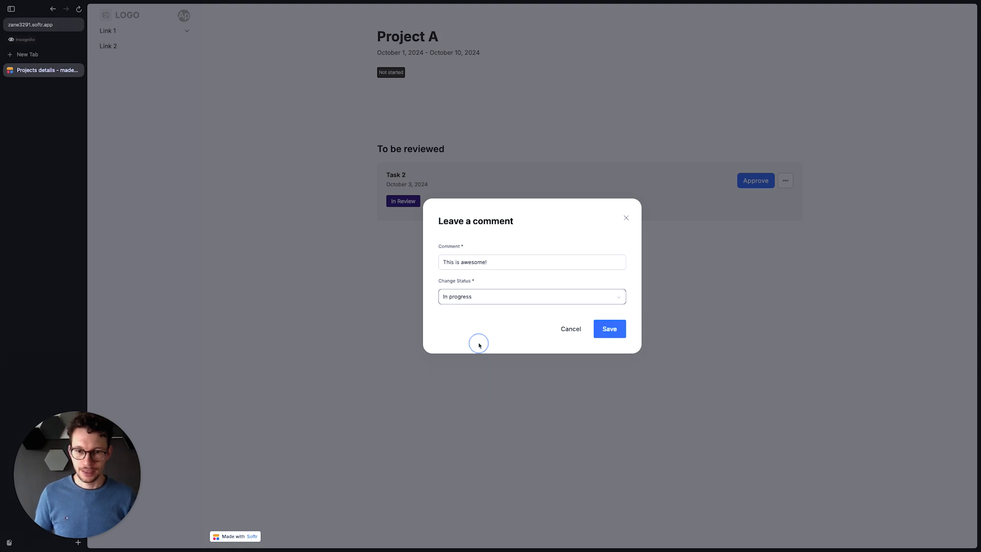
{"action": "left_click", "coordinate": [602, 329]}
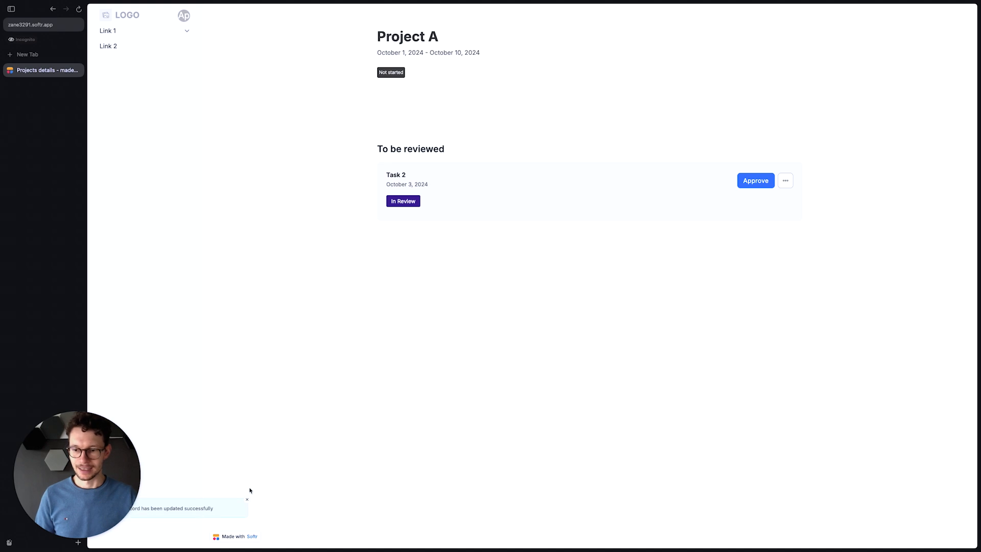
{"action": "key", "text": "ctrl+Left"}
{"action": "key", "text": "ctrl+Left"}
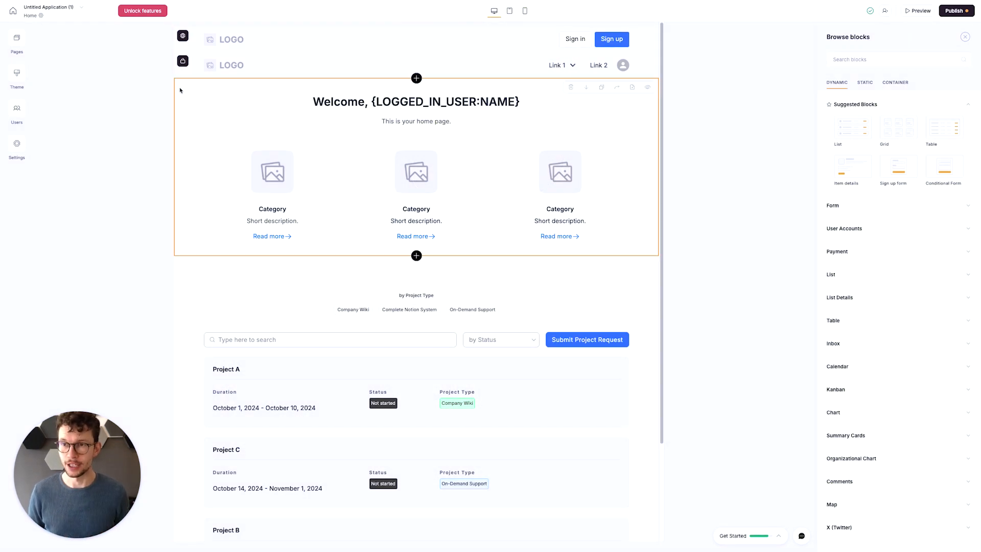
- On the Softr Home page, set the welcome block's subtitle to "Here, you can find all of your ongoing projects with us."
{"action": "left_click", "coordinate": [20, 44]}
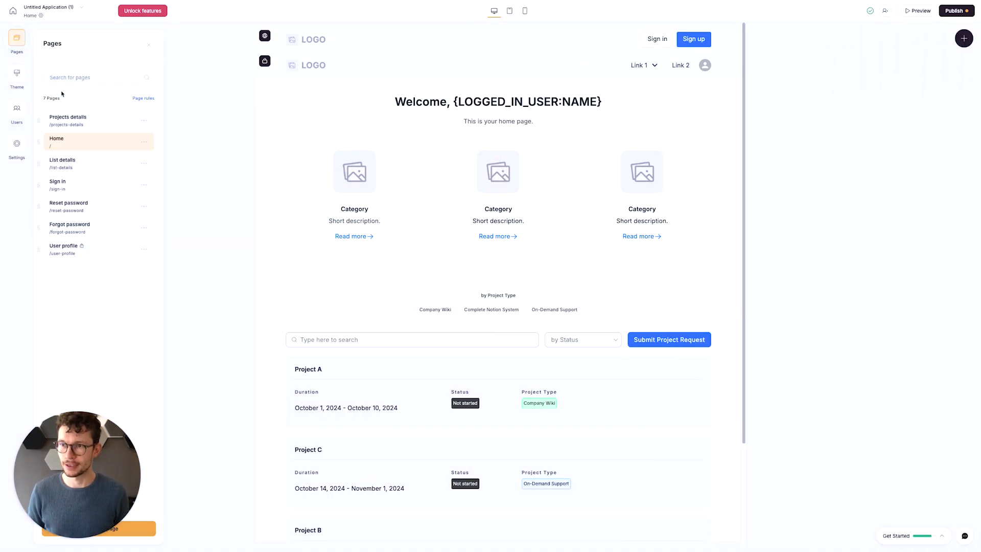
{"action": "left_click", "coordinate": [104, 148]}
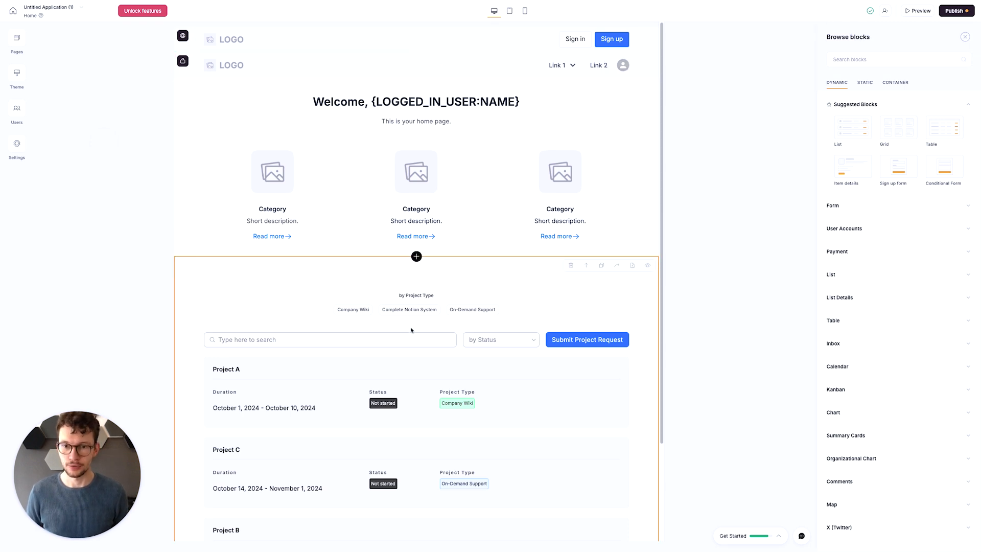
{"action": "scroll", "coordinate": [413, 330], "scroll_direction": "down", "scroll_amount": 2}
{"action": "scroll", "coordinate": [405, 374], "scroll_direction": "up", "scroll_amount": 2}
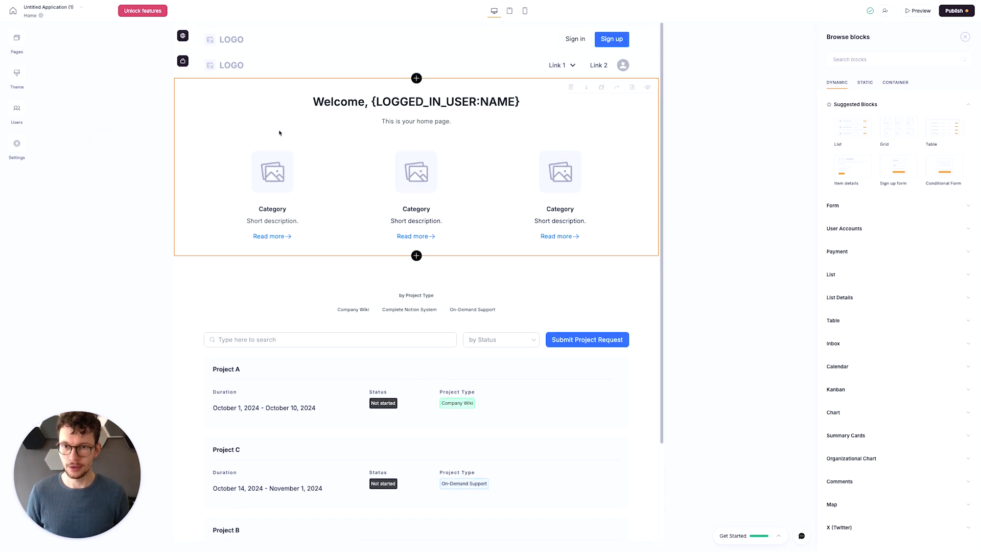
{"action": "left_click", "coordinate": [292, 126]}
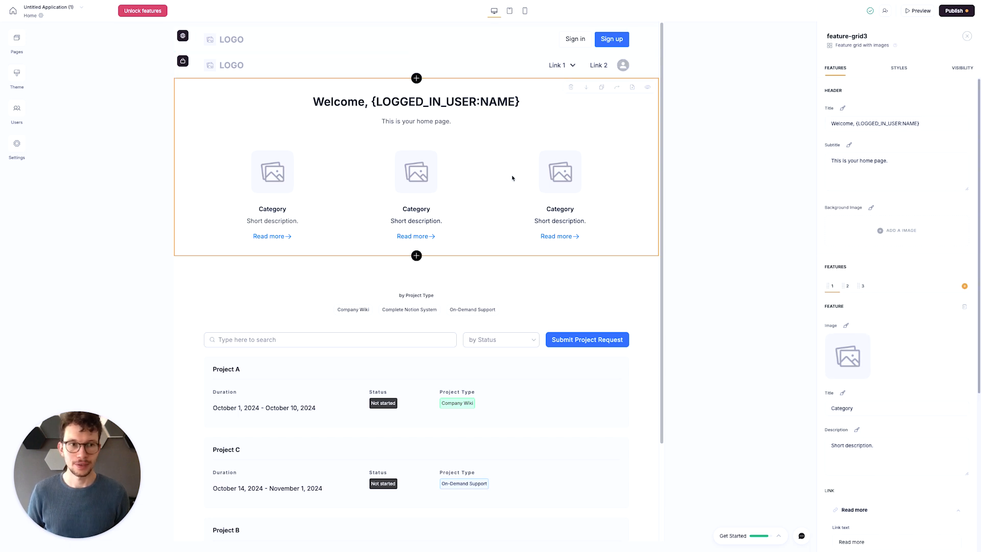
{"action": "left_click", "coordinate": [917, 163]}
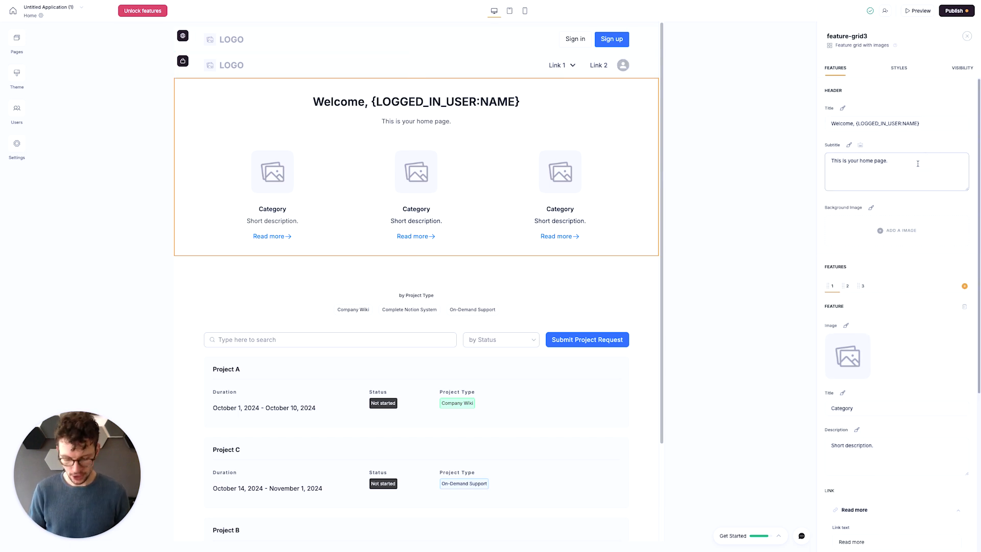
{"action": "key", "text": "super+a"}
{"action": "type", "text": "Her"}
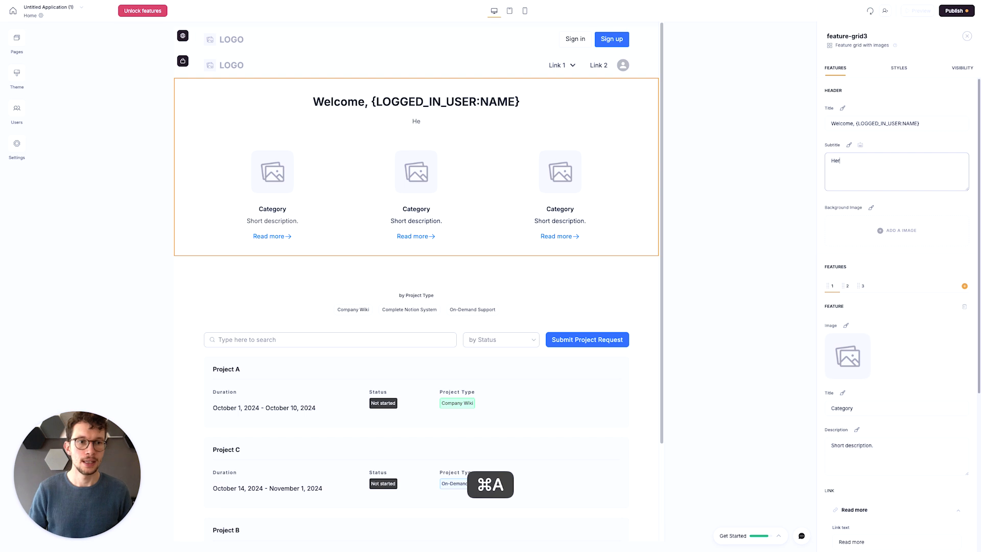
{"action": "type", "text": "e, you can find all"}
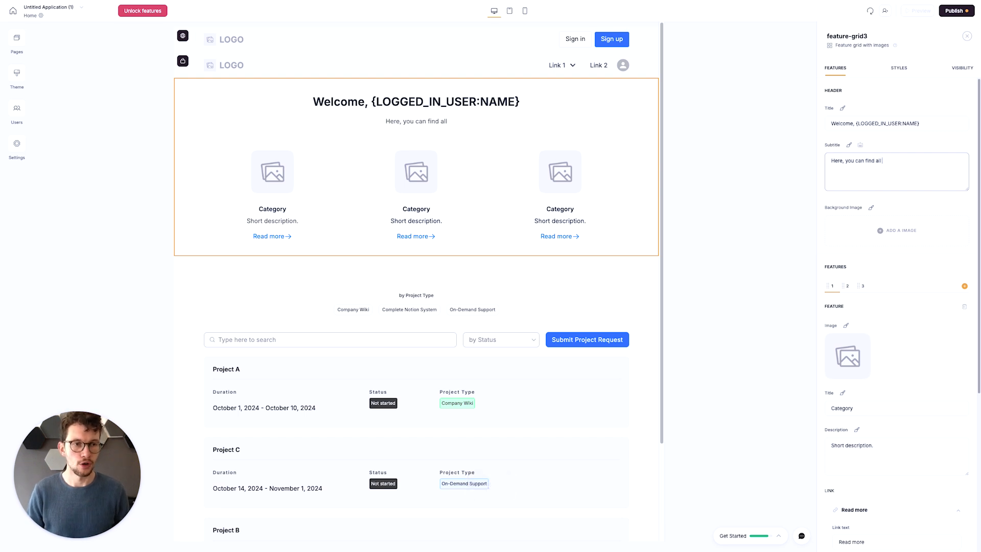
{"action": "type", "text": " of your ongoing pr"}
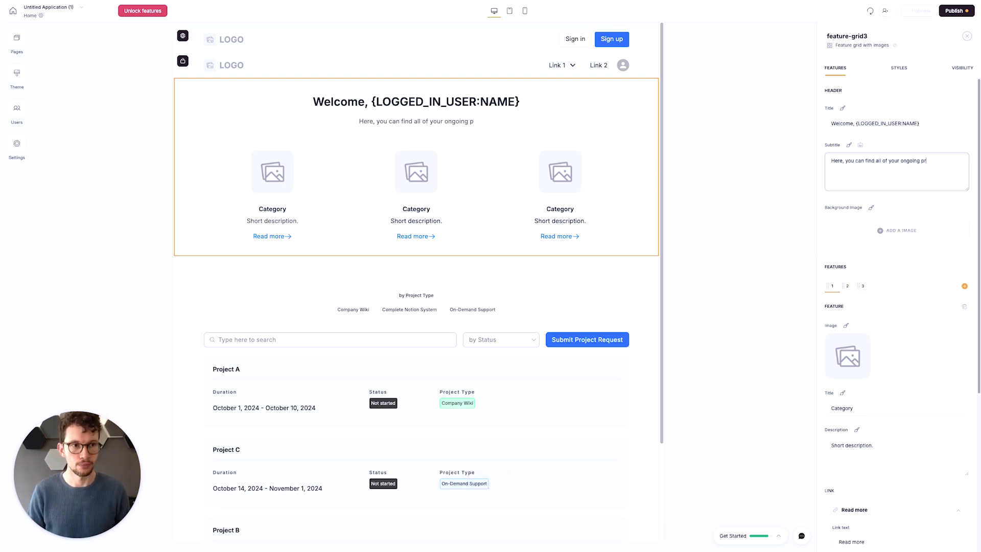
{"action": "type", "text": "ojects with us."}
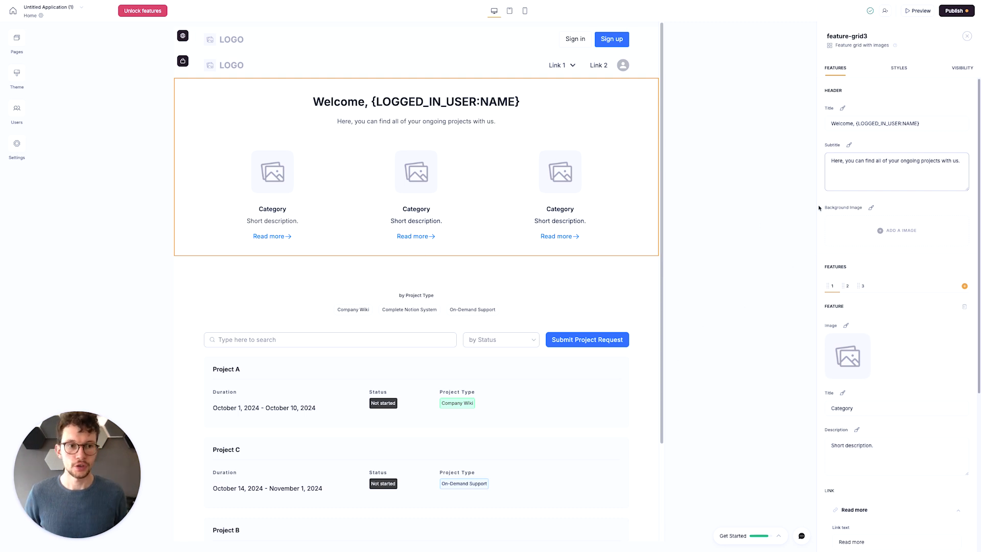
{"action": "left_click", "coordinate": [899, 198]}
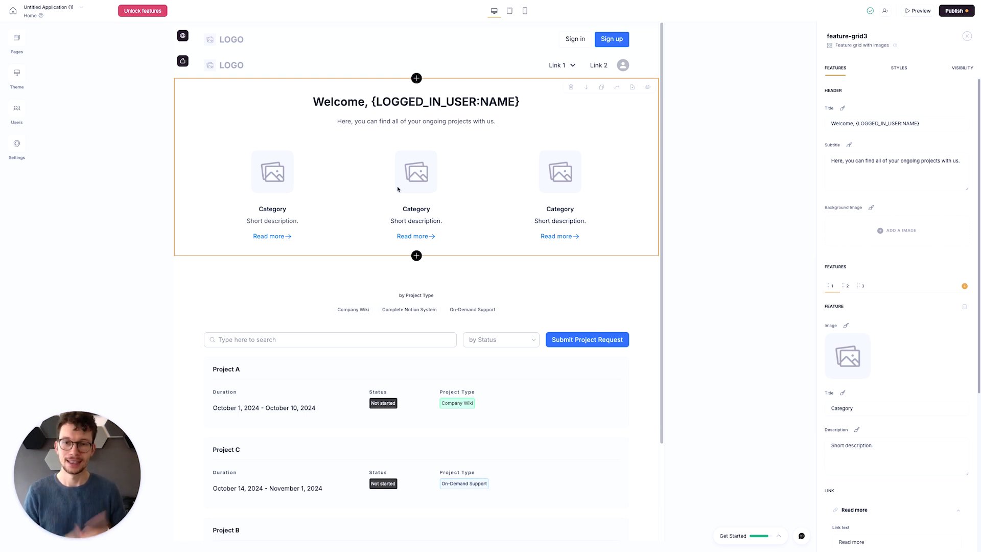
- Review the Home page's welcome block and project list, and look through the app's list of pages
{"action": "scroll", "coordinate": [383, 204], "scroll_direction": "down", "scroll_amount": 3}
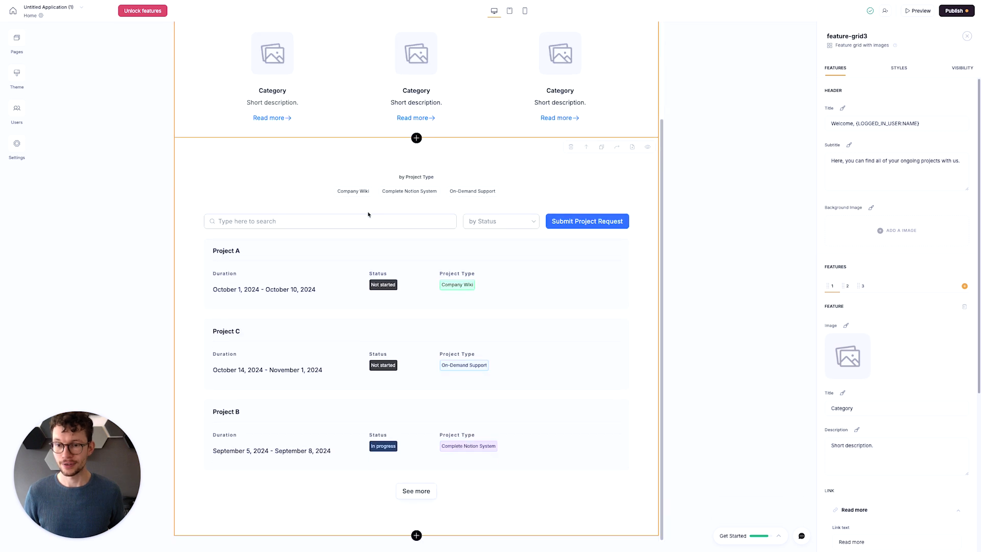
{"action": "scroll", "coordinate": [353, 246], "scroll_direction": "up", "scroll_amount": 2}
{"action": "scroll", "coordinate": [353, 255], "scroll_direction": "up", "scroll_amount": 1}
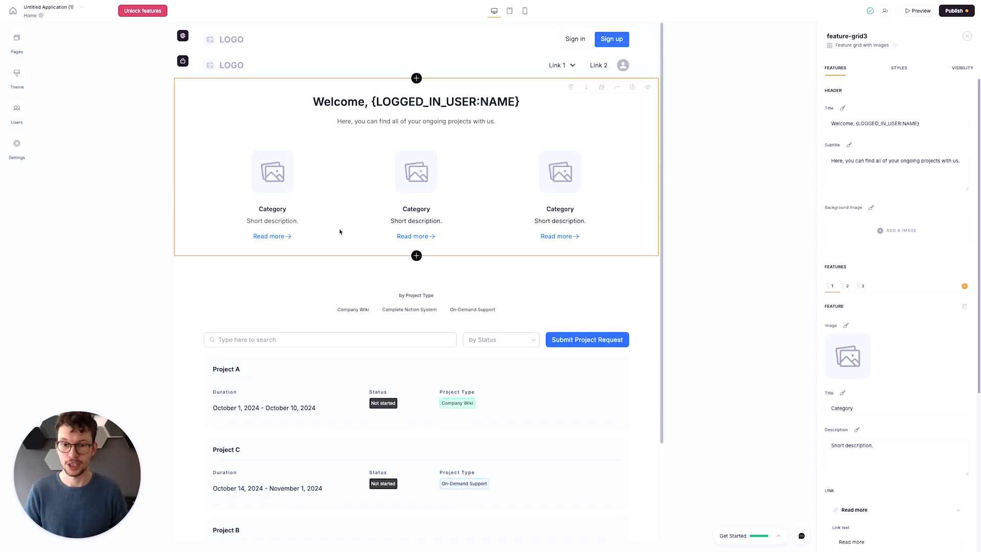
{"action": "scroll", "coordinate": [340, 231], "scroll_direction": "down", "scroll_amount": 3}
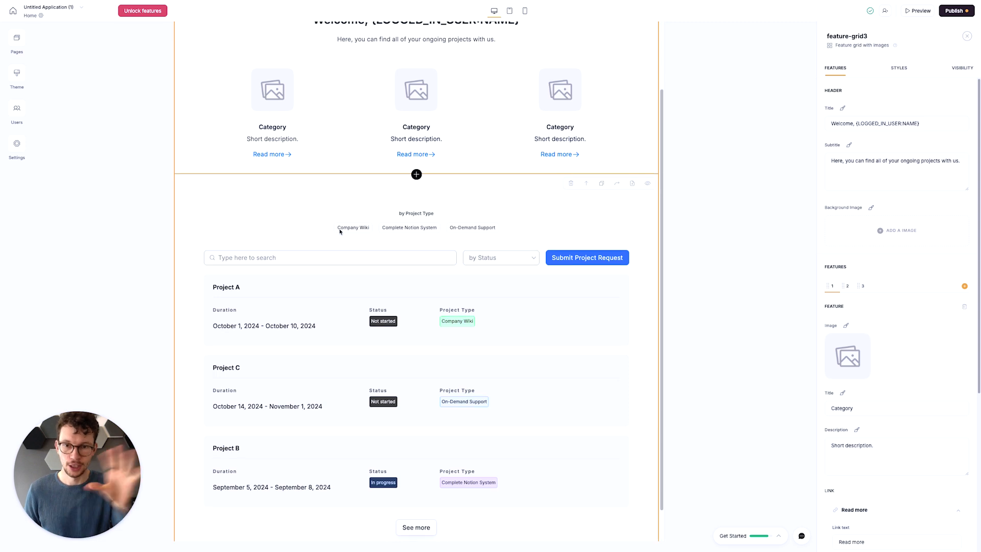
{"action": "scroll", "coordinate": [368, 295], "scroll_direction": "up", "scroll_amount": 2}
{"action": "scroll", "coordinate": [327, 230], "scroll_direction": "up", "scroll_amount": 1}
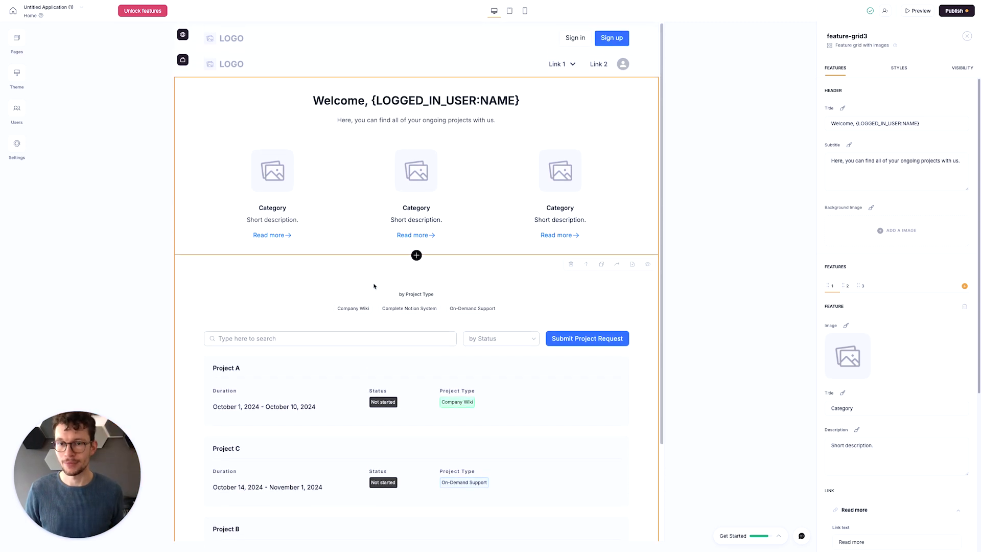
{"action": "left_click", "coordinate": [17, 41]}
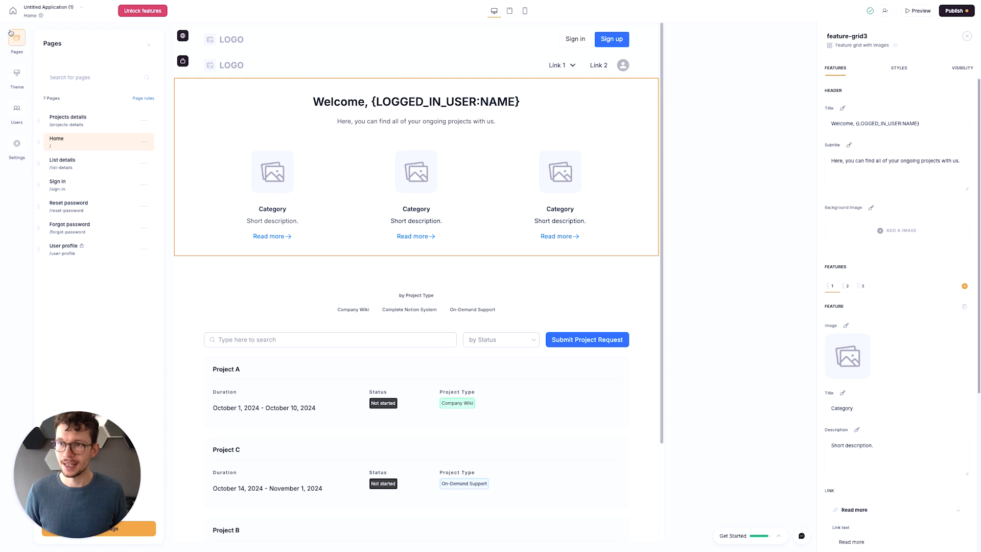
{"action": "left_click", "coordinate": [15, 40]}
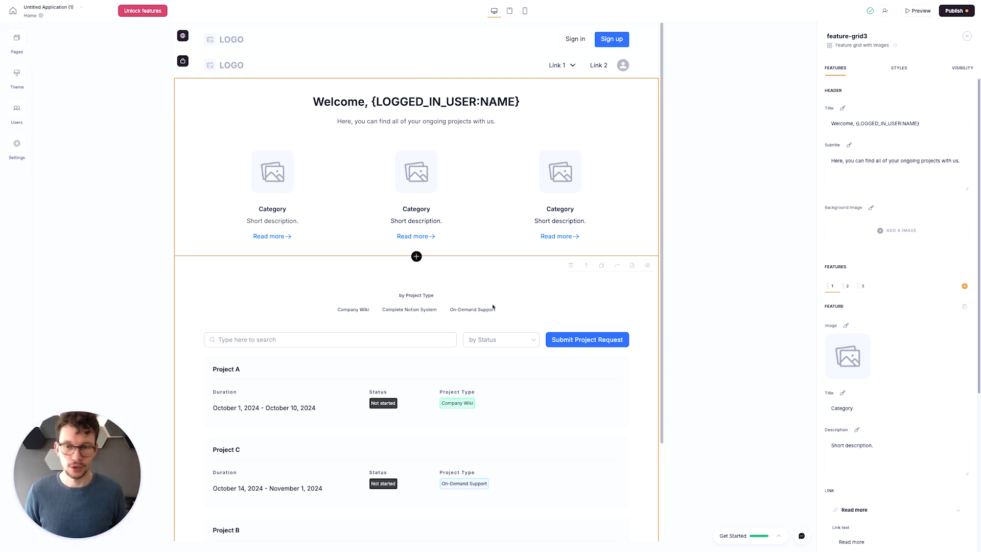
- Examine the actions available for the first feature's "Read more" link without assigning one
{"action": "scroll", "coordinate": [848, 358], "scroll_direction": "down", "scroll_amount": 3}
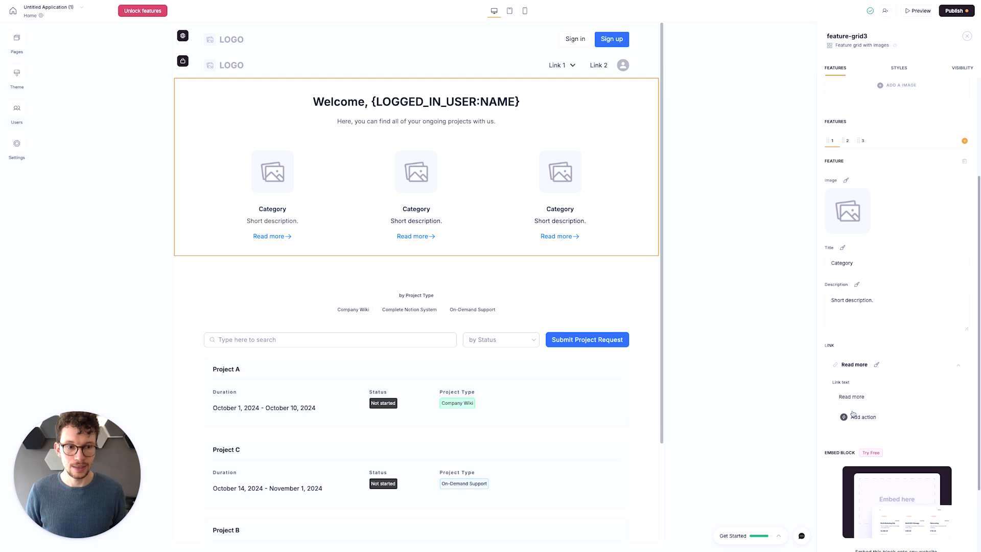
{"action": "left_click", "coordinate": [852, 418]}
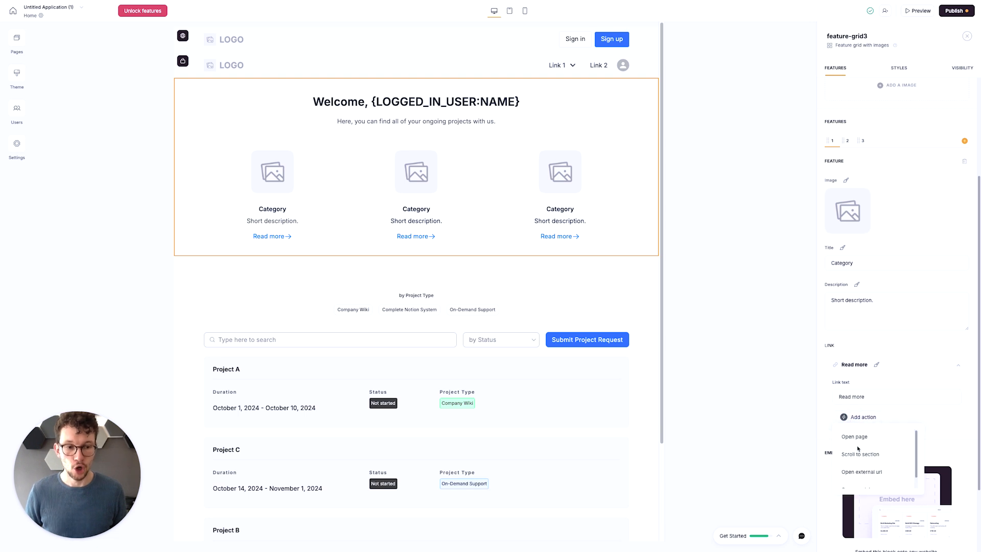
{"action": "left_click", "coordinate": [906, 344]}
{"action": "scroll", "coordinate": [912, 336], "scroll_direction": "up", "scroll_amount": 2}
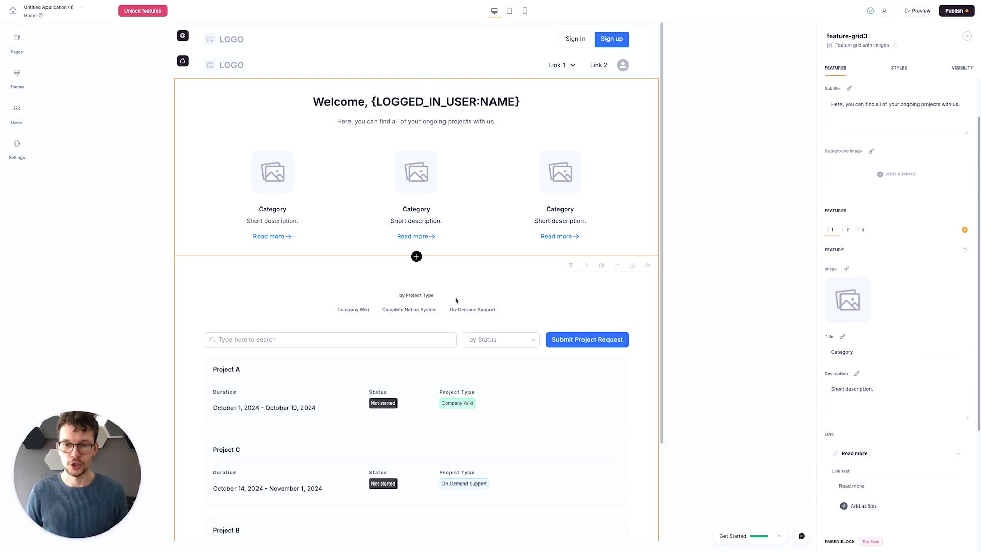
- Delete all three category features from the Home page's welcome block, leaving only its title and subtitle
{"action": "scroll", "coordinate": [459, 317], "scroll_direction": "down", "scroll_amount": 1}
{"action": "scroll", "coordinate": [459, 318], "scroll_direction": "up", "scroll_amount": 1}
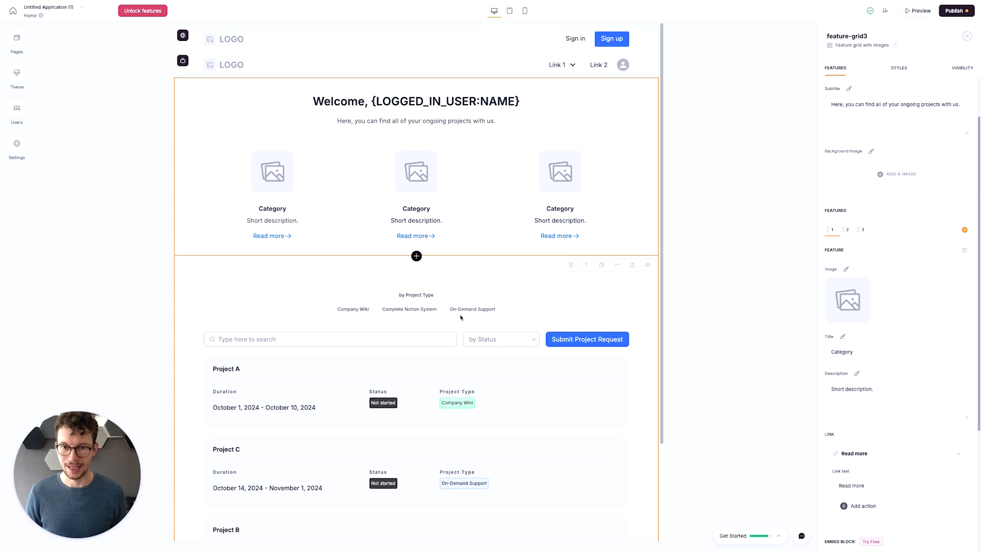
{"action": "left_click", "coordinate": [964, 252]}
{"action": "left_click", "coordinate": [963, 252]}
{"action": "left_click", "coordinate": [963, 252]}
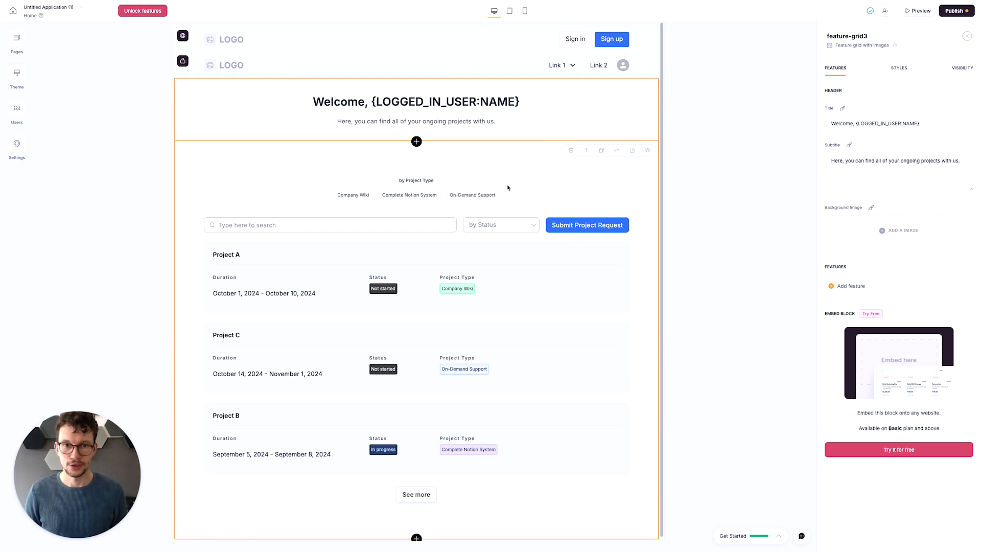
- Look through the project list block's source and content settings, and try toggling its title and subtitle on and off
{"action": "left_click", "coordinate": [465, 173]}
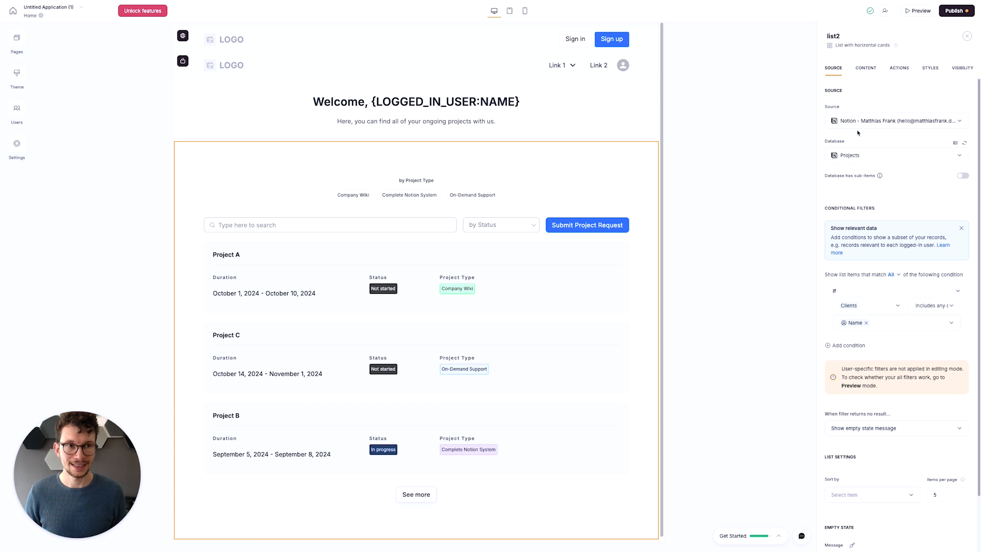
{"action": "scroll", "coordinate": [871, 133], "scroll_direction": "down", "scroll_amount": 2}
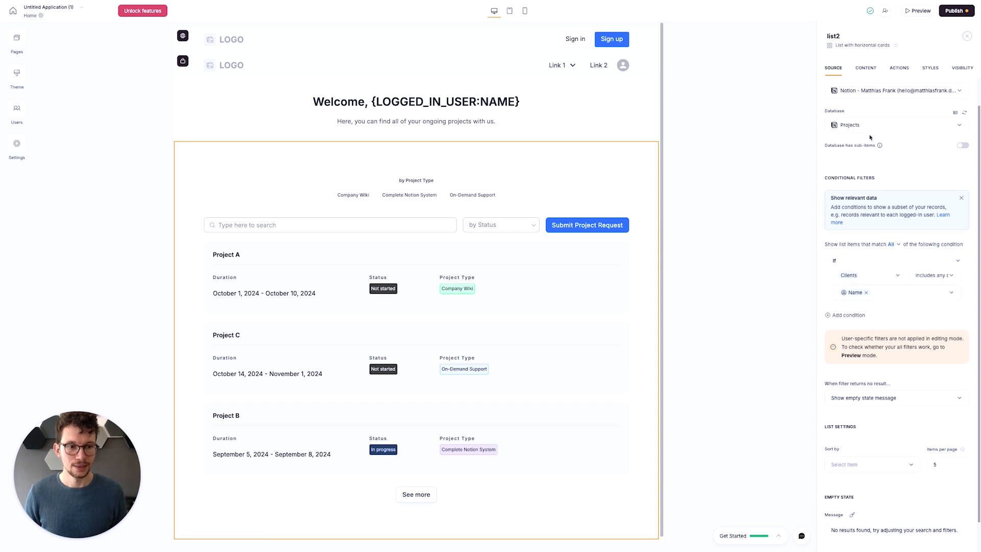
{"action": "left_click", "coordinate": [866, 69]}
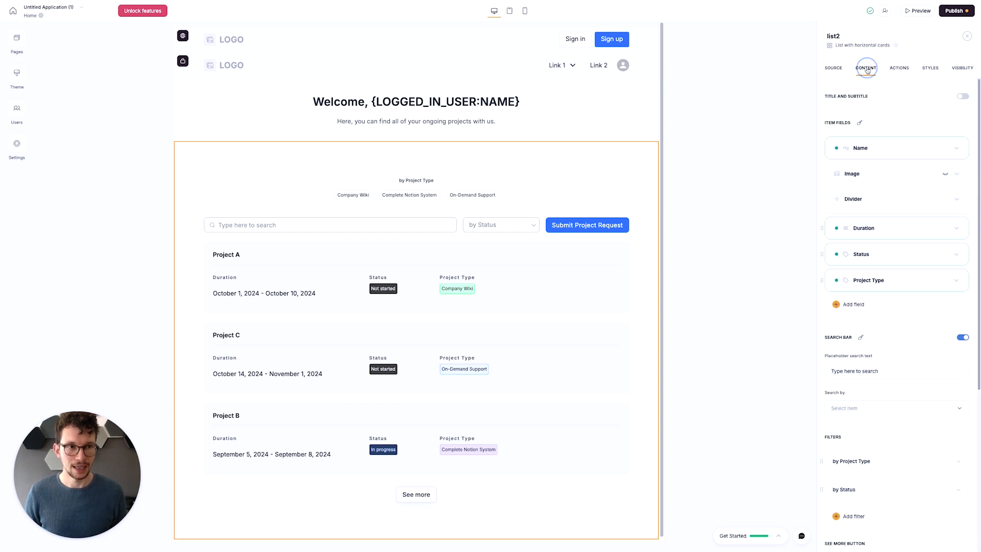
{"action": "left_click", "coordinate": [963, 96]}
{"action": "left_click", "coordinate": [963, 96]}
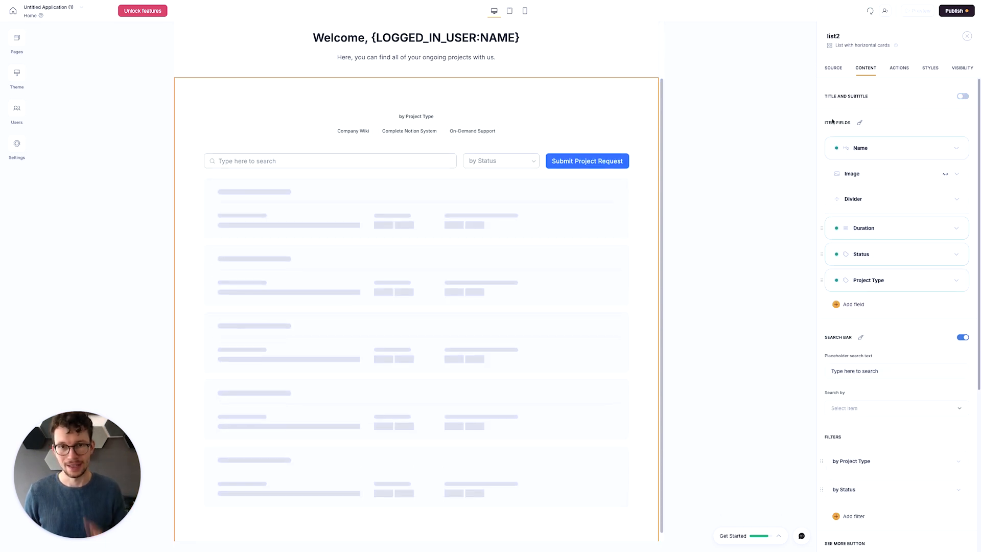
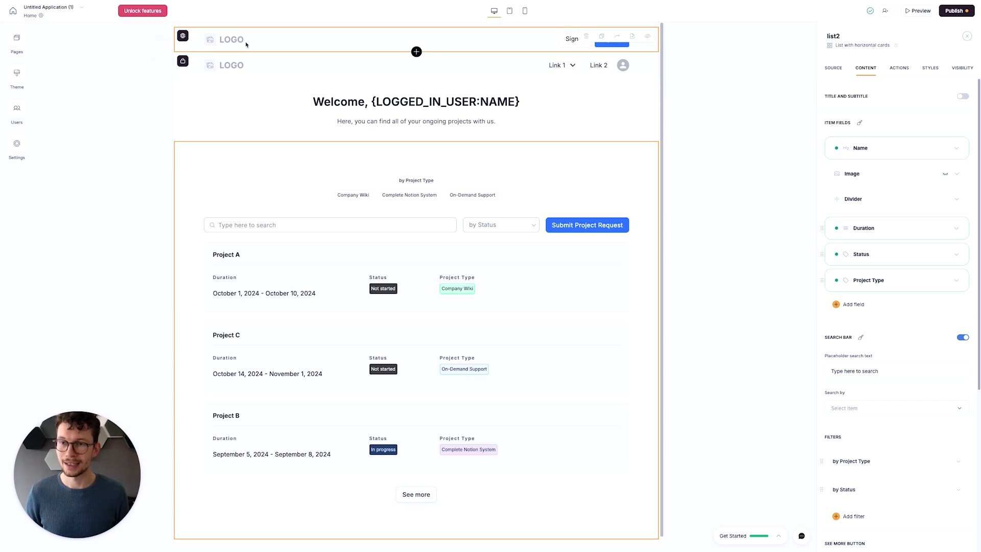
- Compare the settings of the two headers and check who can see the one with the sign-in and sign-up buttons
{"action": "left_click", "coordinate": [344, 41]}
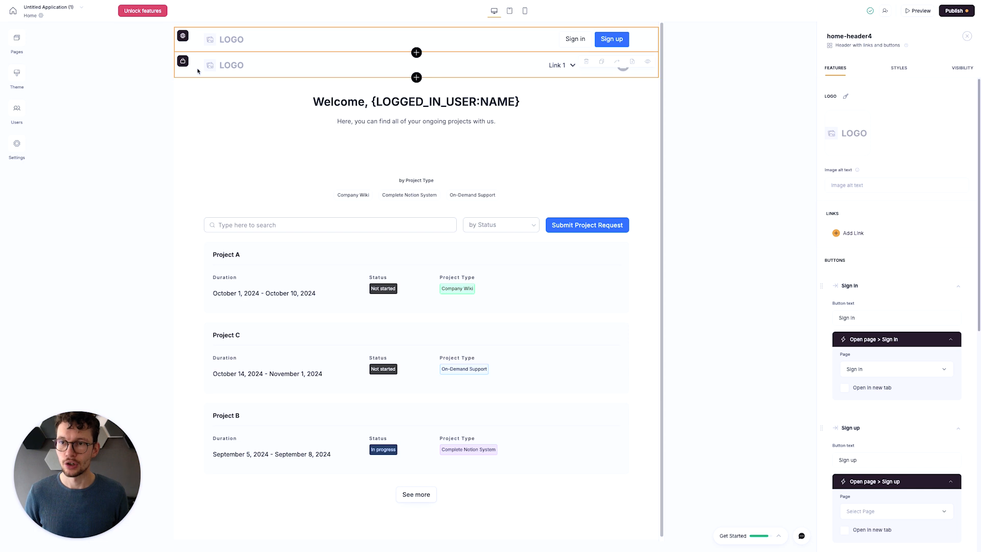
{"action": "left_click", "coordinate": [276, 66]}
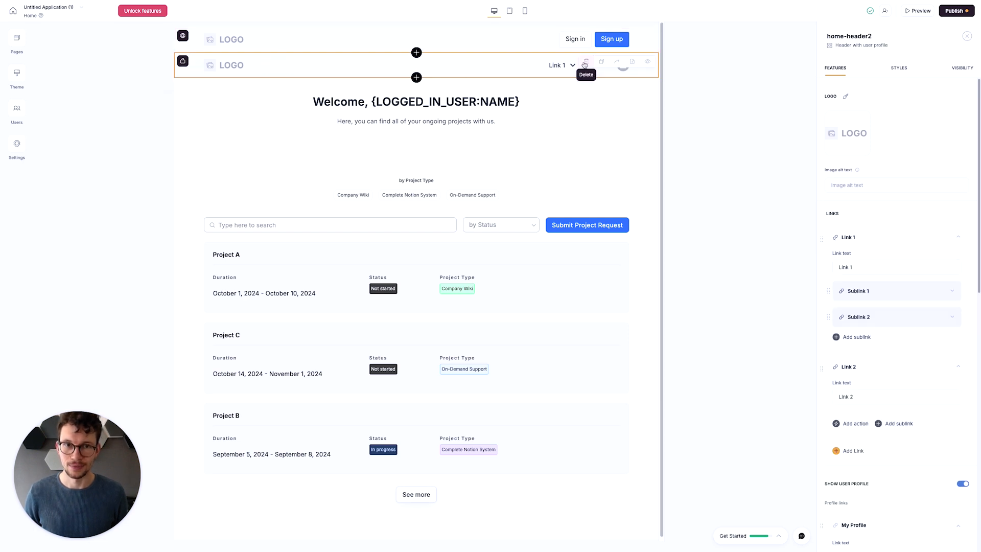
{"action": "left_click", "coordinate": [544, 101]}
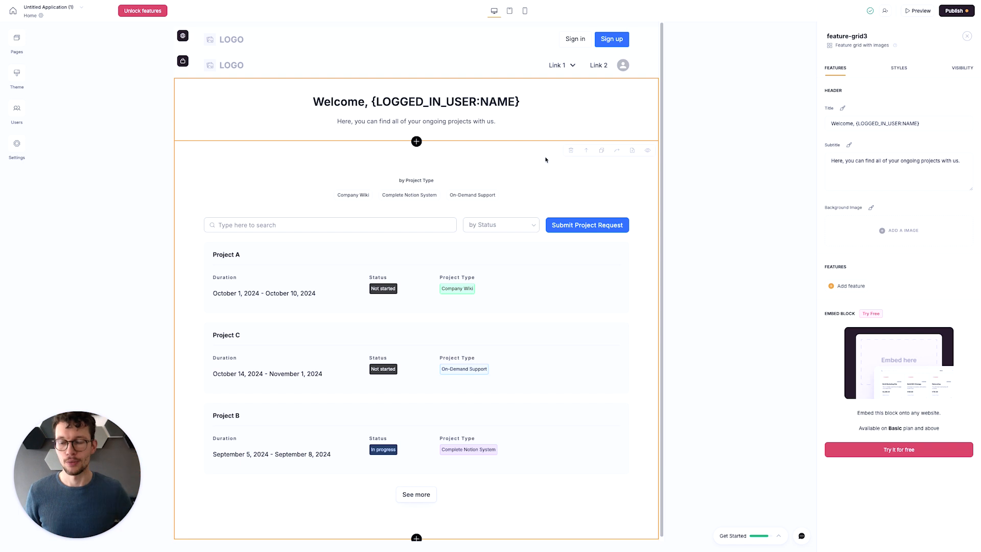
{"action": "left_click", "coordinate": [527, 40]}
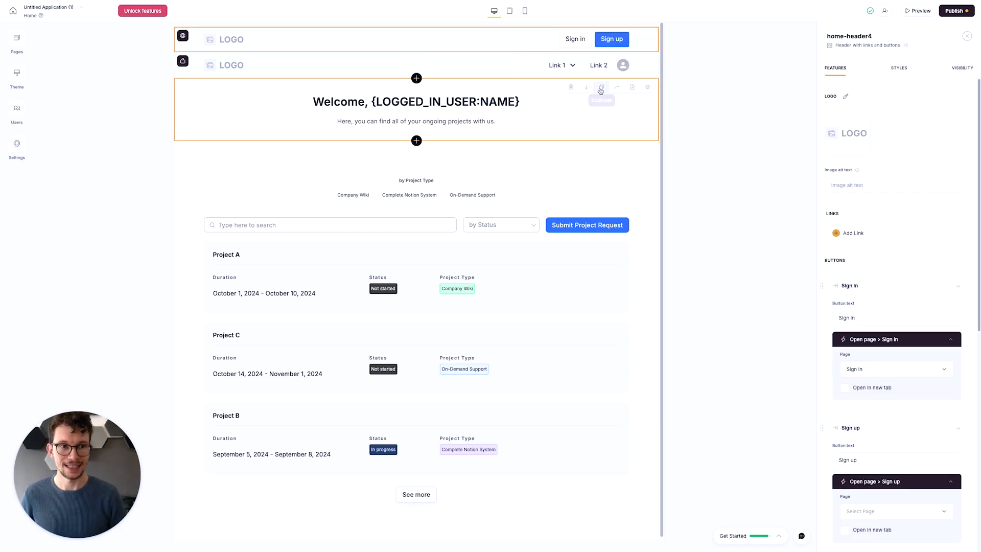
{"action": "left_click", "coordinate": [962, 68]}
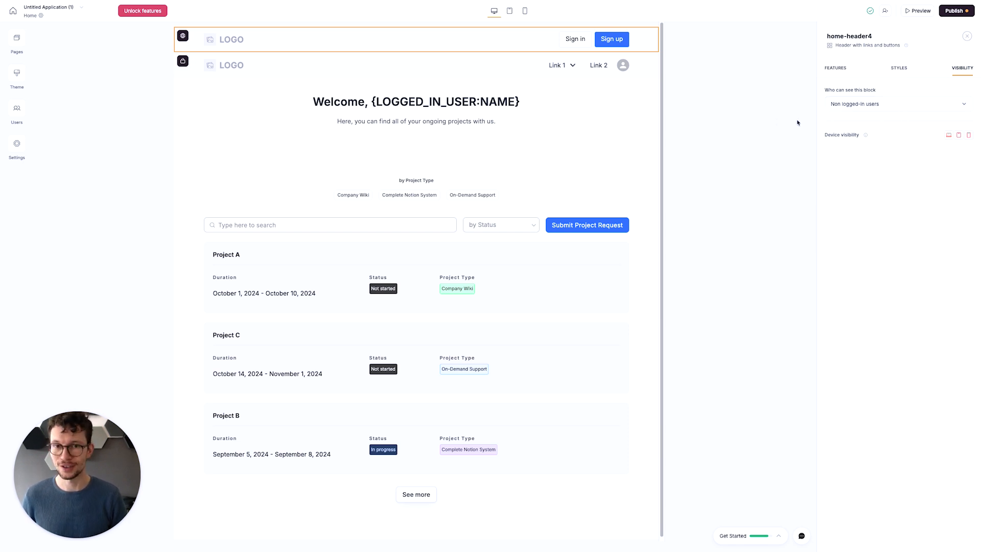
{"action": "left_click", "coordinate": [499, 65]}
{"action": "left_click", "coordinate": [587, 62]}
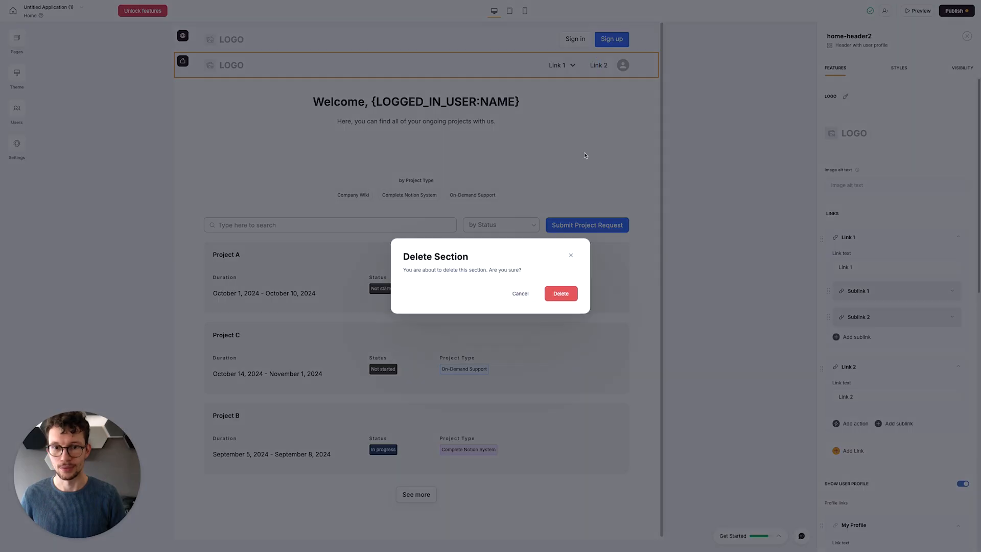
{"action": "left_click", "coordinate": [536, 117]}
- Delete the header block that contains the "Sign in" and "Sign up" buttons
{"action": "left_click", "coordinate": [519, 42]}
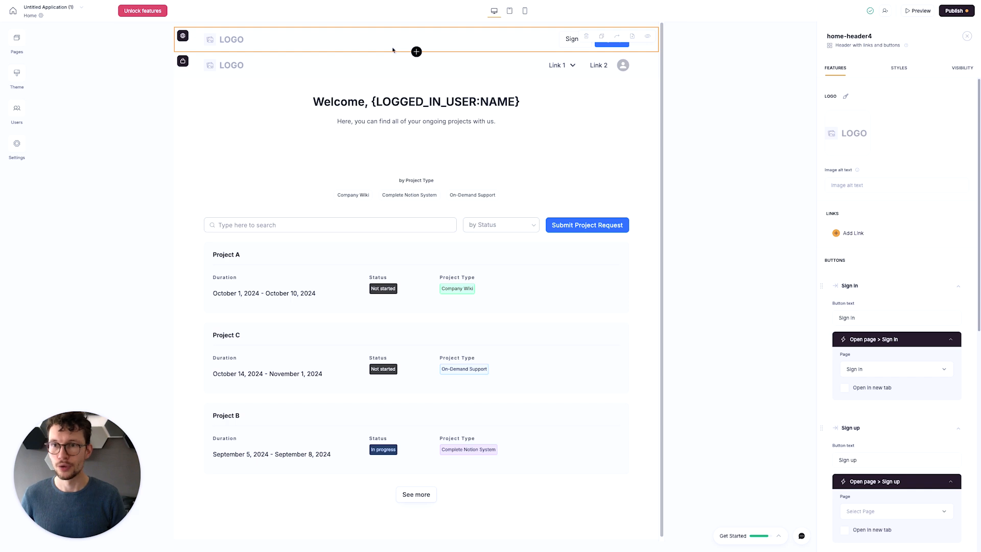
{"action": "left_click", "coordinate": [586, 36]}
{"action": "left_click", "coordinate": [568, 294]}
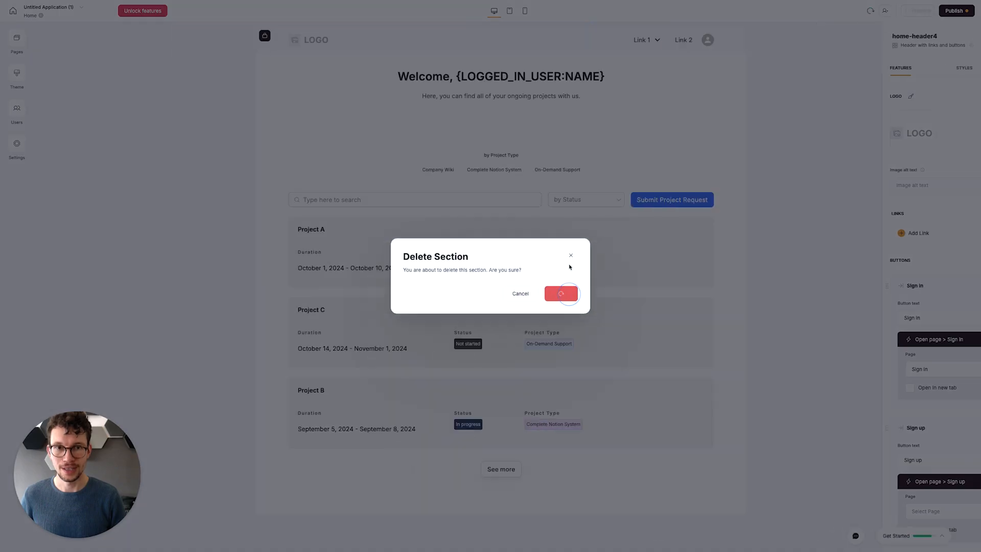
- Remove "Link 2" and both sublinks of "Link 1" from the header with the user profile
{"action": "left_click", "coordinate": [412, 39]}
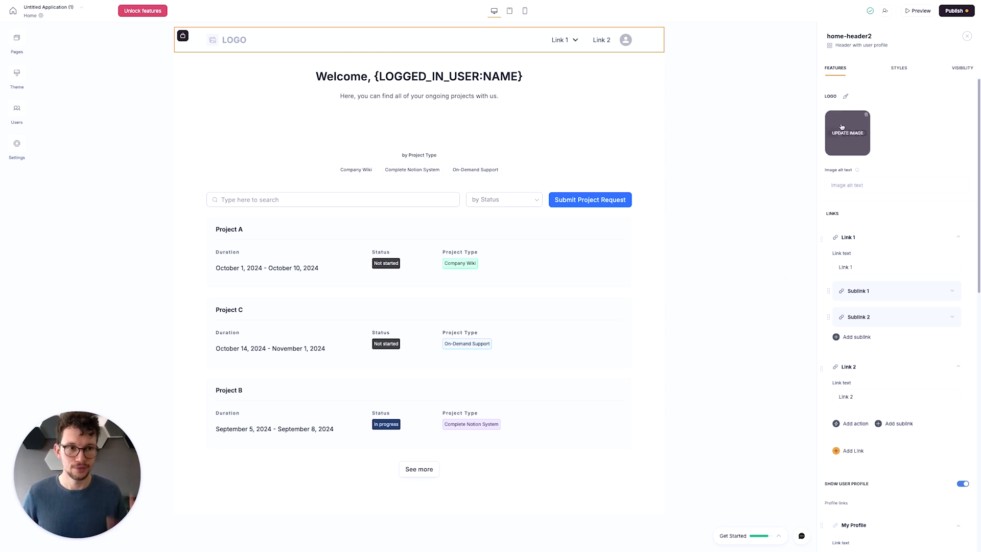
{"action": "scroll", "coordinate": [882, 279], "scroll_direction": "down", "scroll_amount": 1}
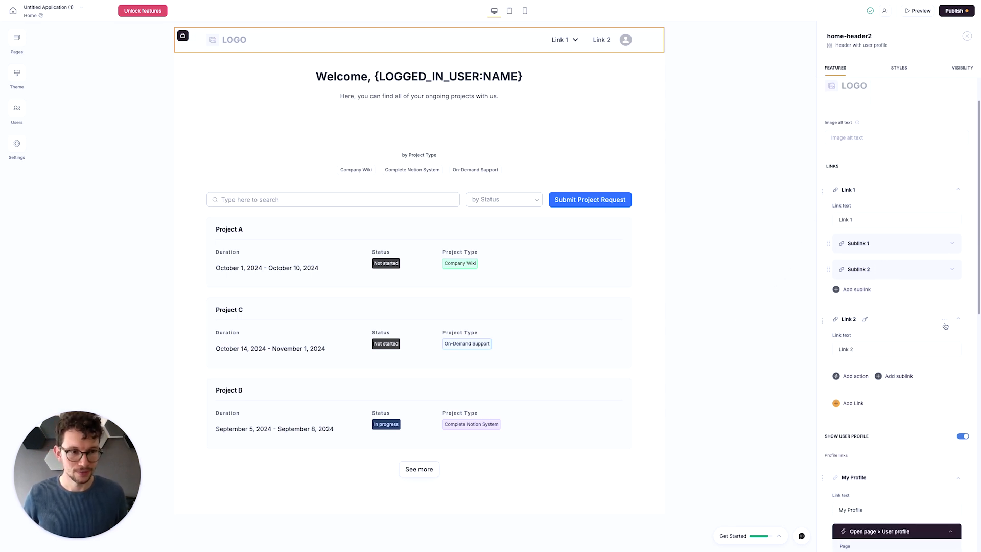
{"action": "left_click", "coordinate": [944, 319]}
{"action": "left_click", "coordinate": [936, 340]}
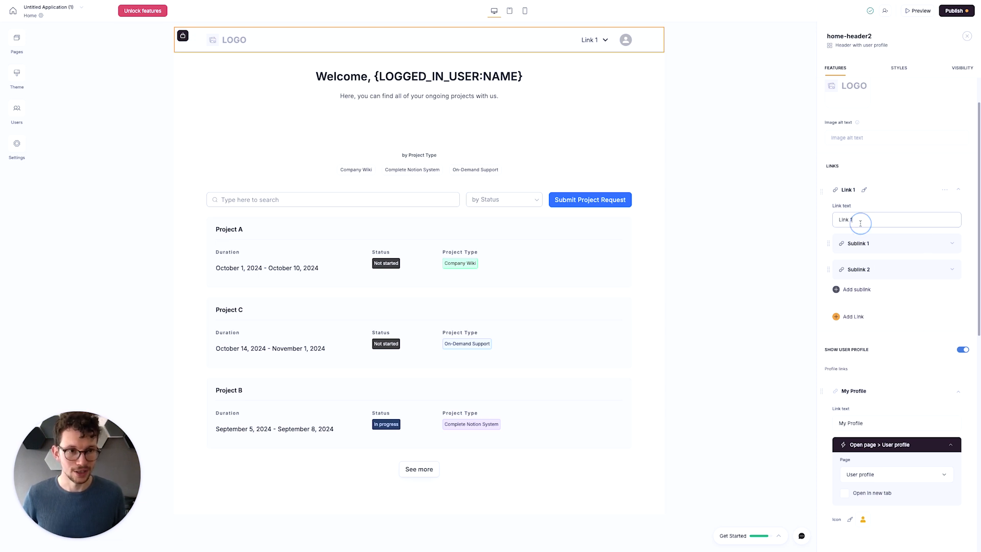
{"action": "left_click", "coordinate": [940, 243]}
{"action": "left_click", "coordinate": [931, 260]}
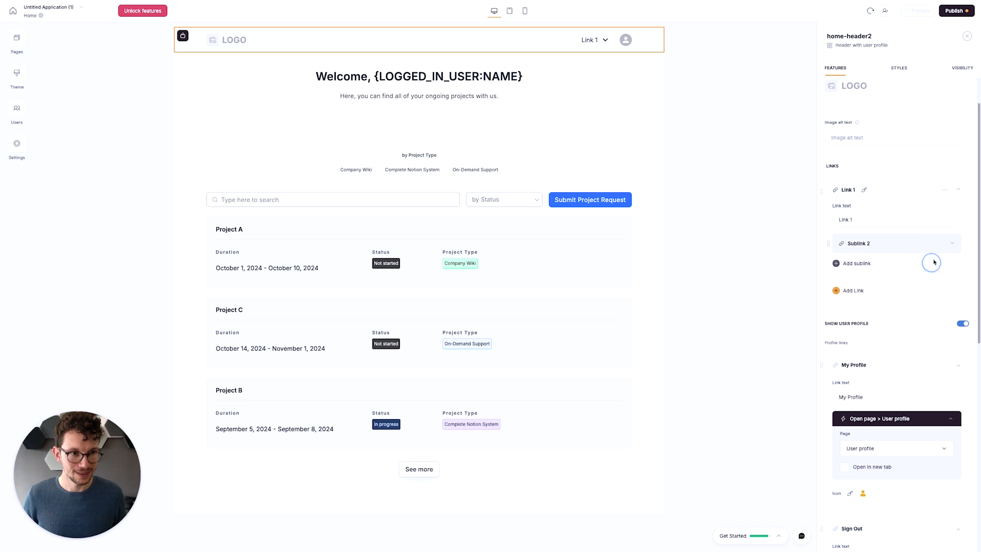
{"action": "left_click", "coordinate": [940, 243]}
{"action": "left_click", "coordinate": [916, 259]}
- Rename the header's remaining link "Home" and give it an action that opens the Home page
{"action": "left_click", "coordinate": [862, 220]}
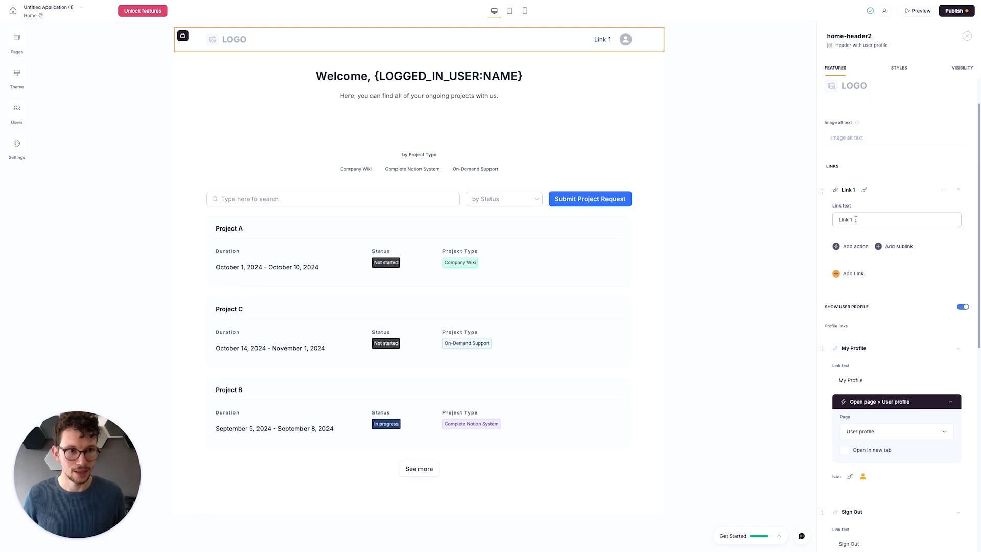
{"action": "key", "text": "super+a"}
{"action": "type", "text": "Home"}
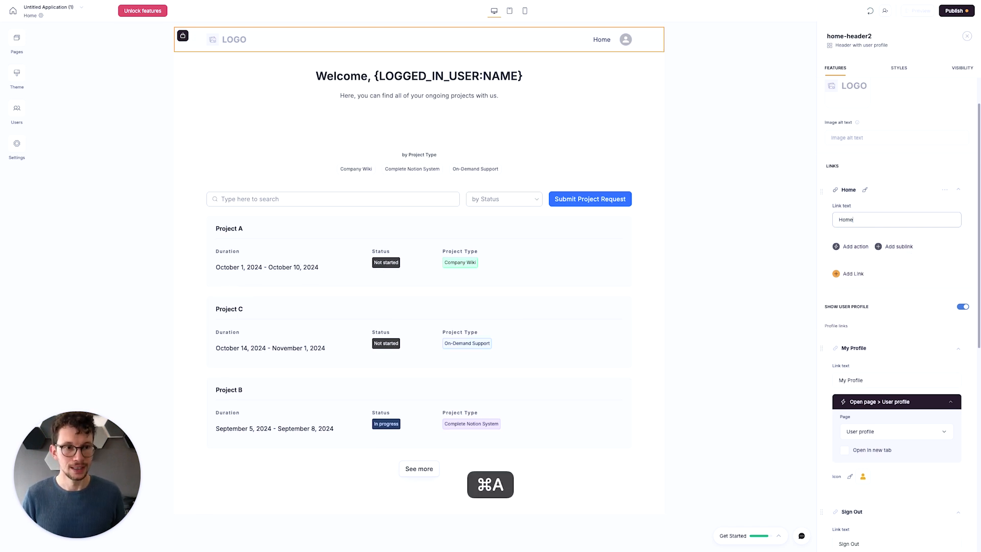
{"action": "left_click", "coordinate": [857, 247]}
{"action": "left_click", "coordinate": [862, 263]}
{"action": "left_click", "coordinate": [867, 278]}
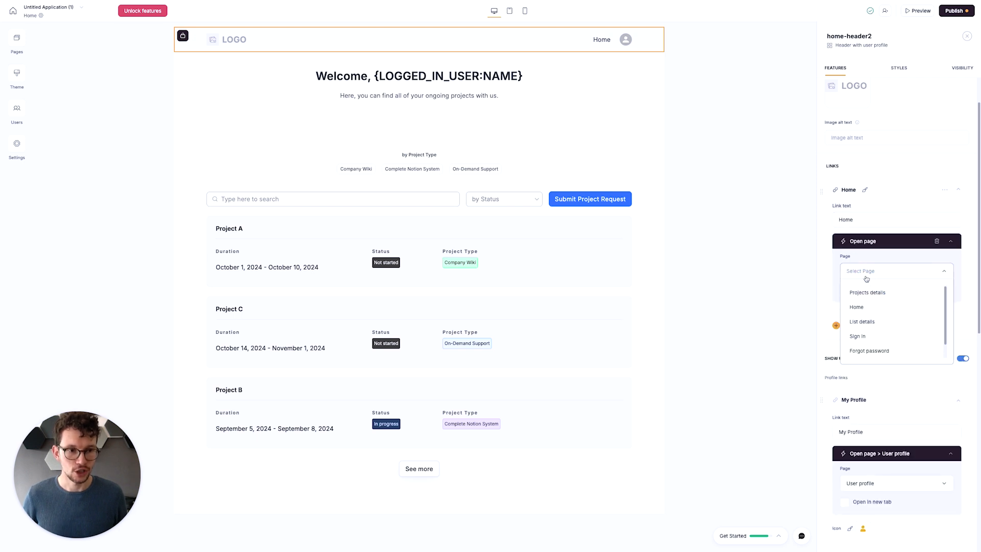
{"action": "left_click", "coordinate": [863, 307]}
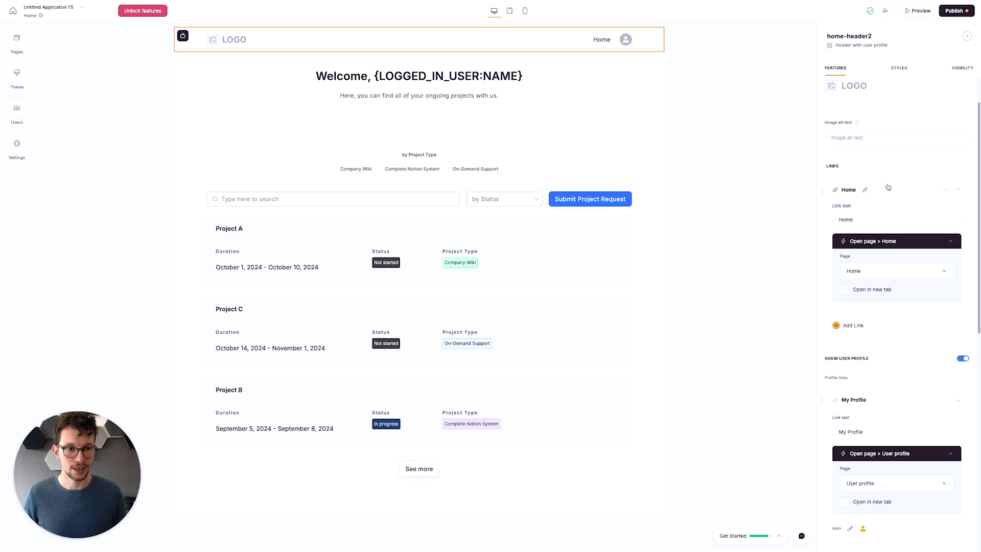
- Delete the "Sign Out" entry from the header's user profile links
{"action": "scroll", "coordinate": [889, 307], "scroll_direction": "down", "scroll_amount": 3}
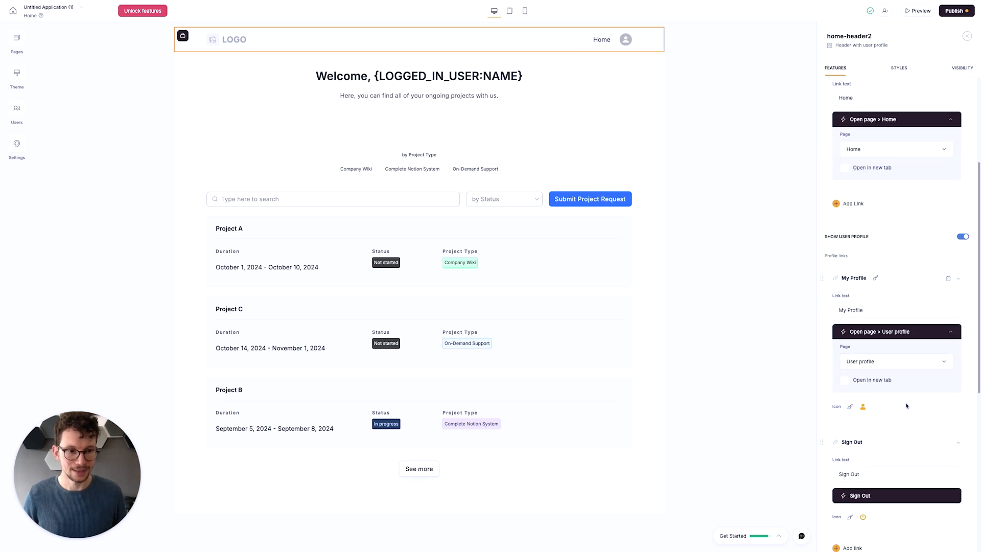
{"action": "scroll", "coordinate": [904, 396], "scroll_direction": "down", "scroll_amount": 2}
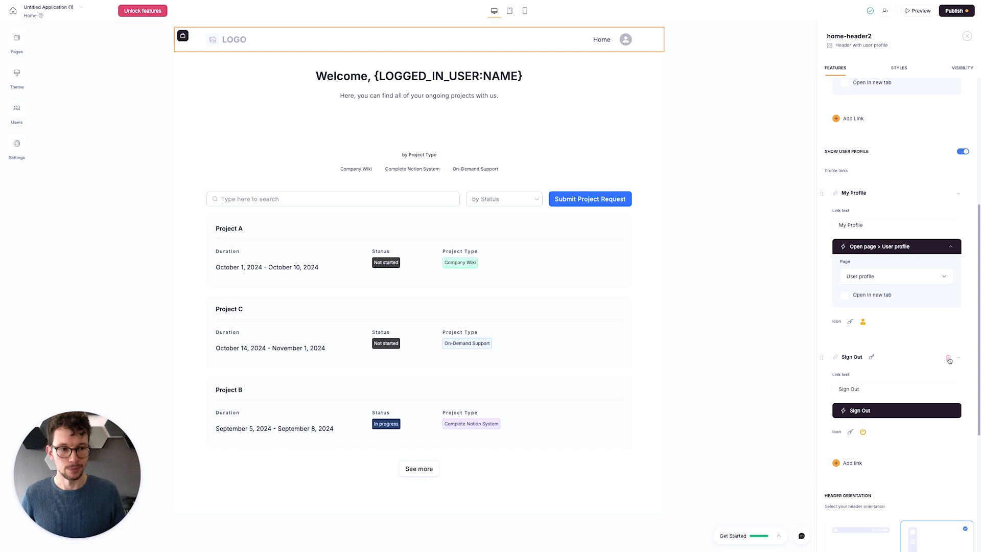
{"action": "left_click", "coordinate": [948, 358]}
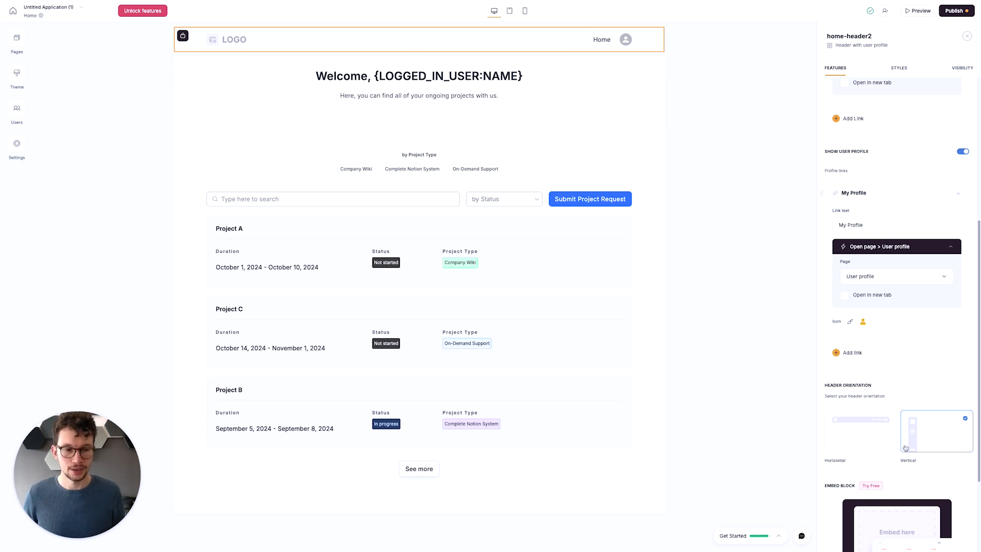
- Set the header orientation to Horizontal and turn on the fixed header, then close the header's settings
{"action": "left_click", "coordinate": [871, 434]}
{"action": "scroll", "coordinate": [856, 445], "scroll_direction": "down", "scroll_amount": 3}
{"action": "left_click", "coordinate": [964, 419]}
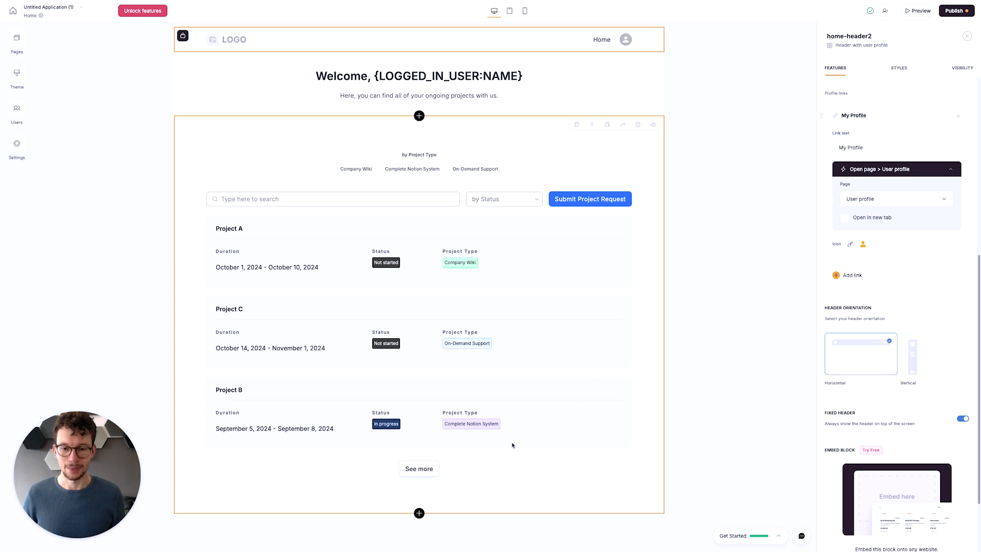
{"action": "left_click", "coordinate": [170, 309]}
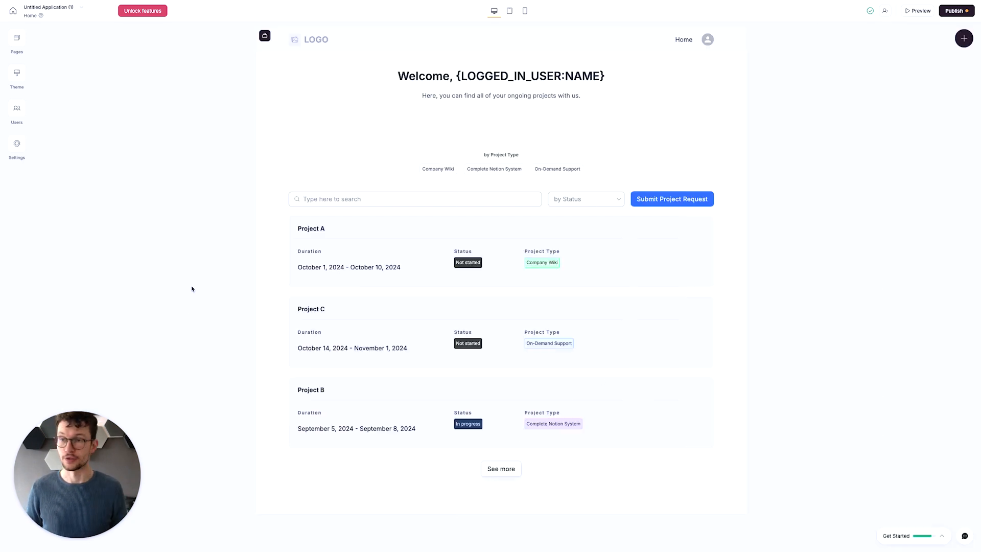
- Reorder the app's pages so that Home comes before Projects details
{"action": "left_click", "coordinate": [18, 40]}
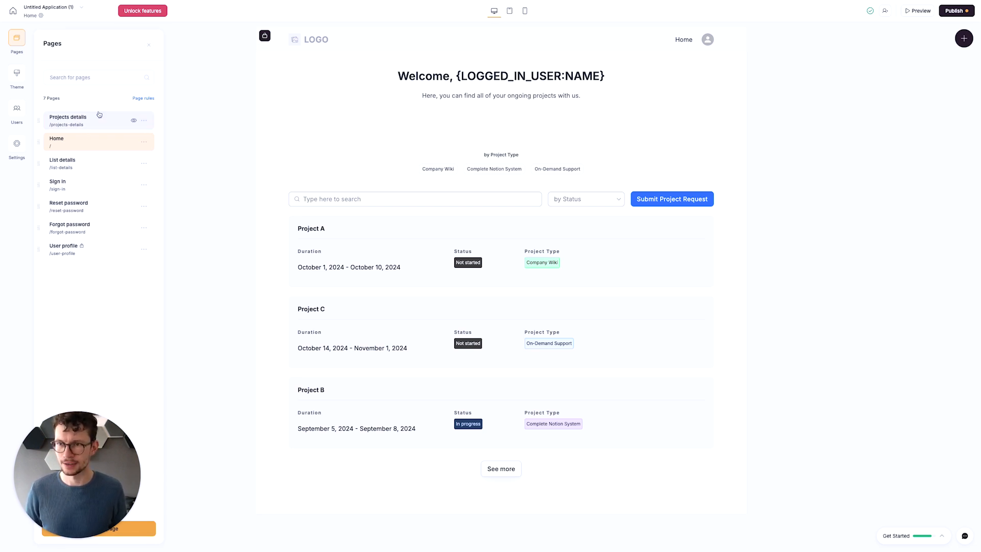
{"action": "left_click_drag", "start_coordinate": [37, 121], "coordinate": [38, 141]}
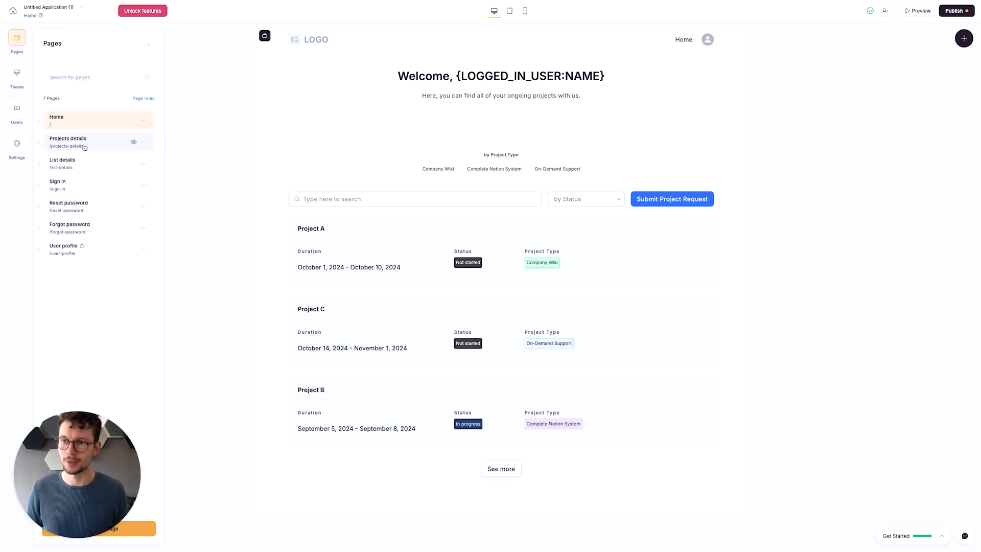
- Open the Projects details page and duplicate its "To be reviewed" task list block
{"action": "left_click", "coordinate": [106, 146]}
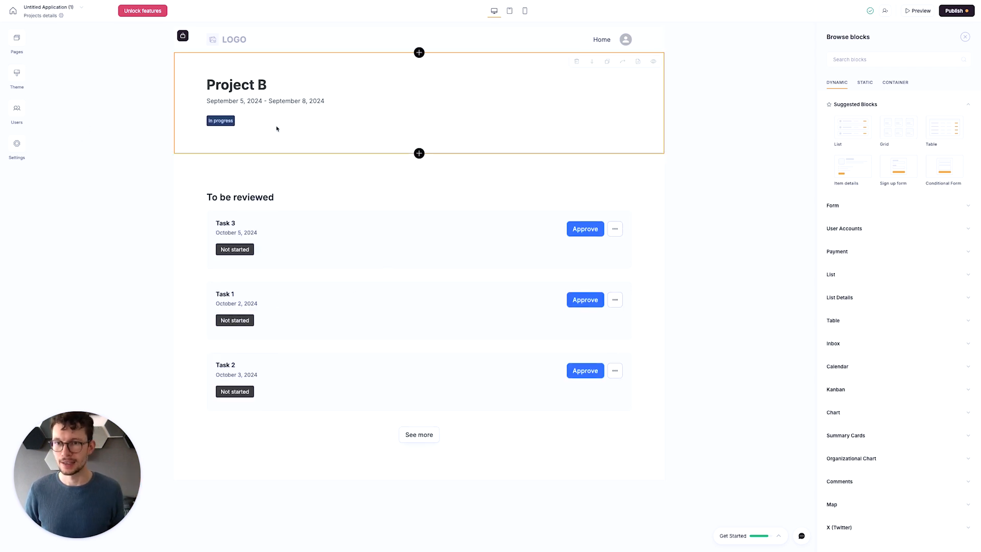
{"action": "left_click", "coordinate": [374, 191]}
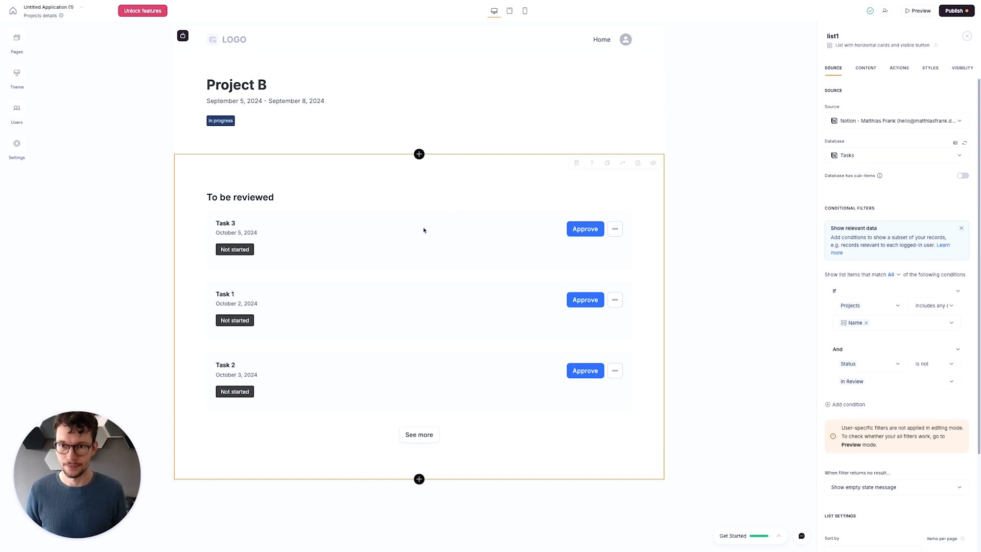
{"action": "left_click", "coordinate": [606, 162]}
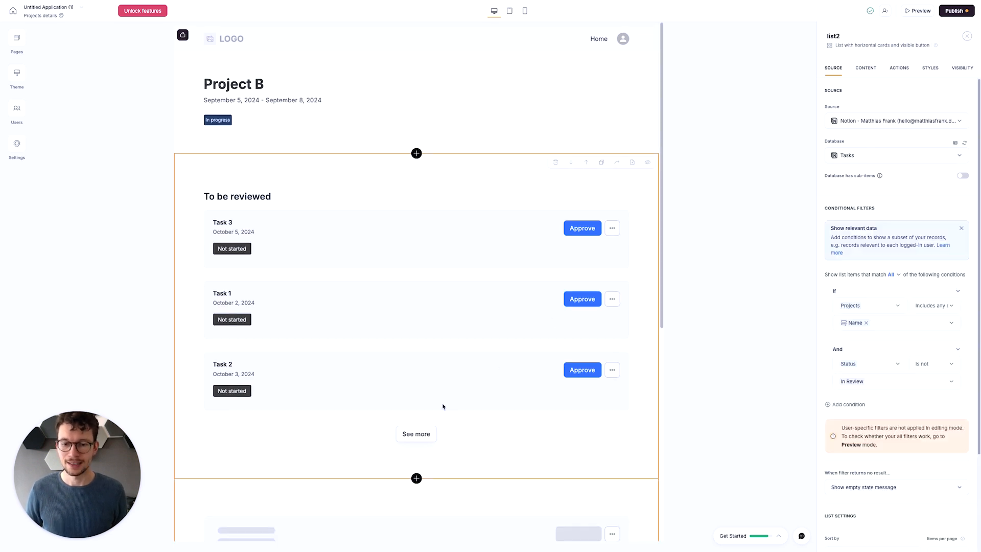
{"action": "scroll", "coordinate": [443, 406], "scroll_direction": "down", "scroll_amount": 5}
{"action": "left_click", "coordinate": [374, 275]}
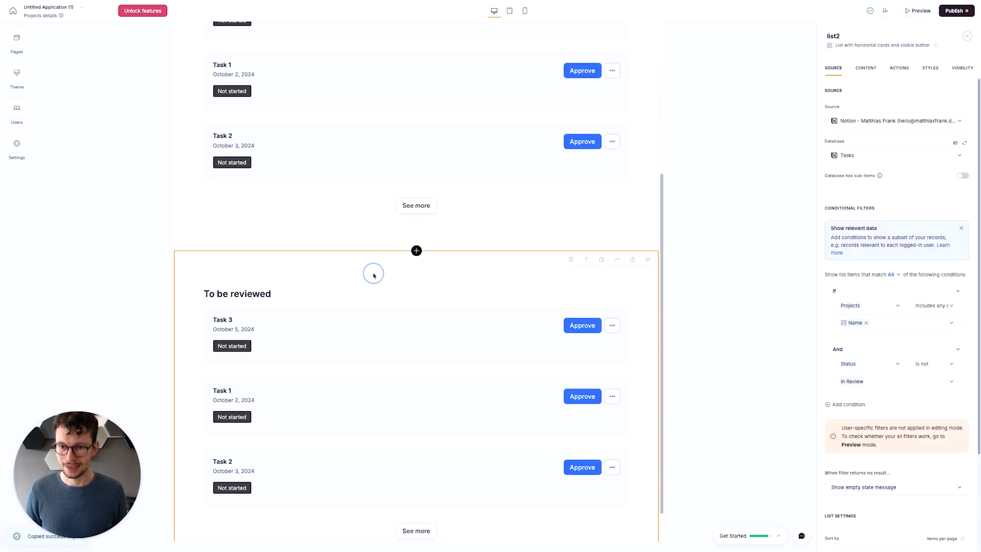
{"action": "scroll", "coordinate": [374, 275], "scroll_direction": "down", "scroll_amount": 1}
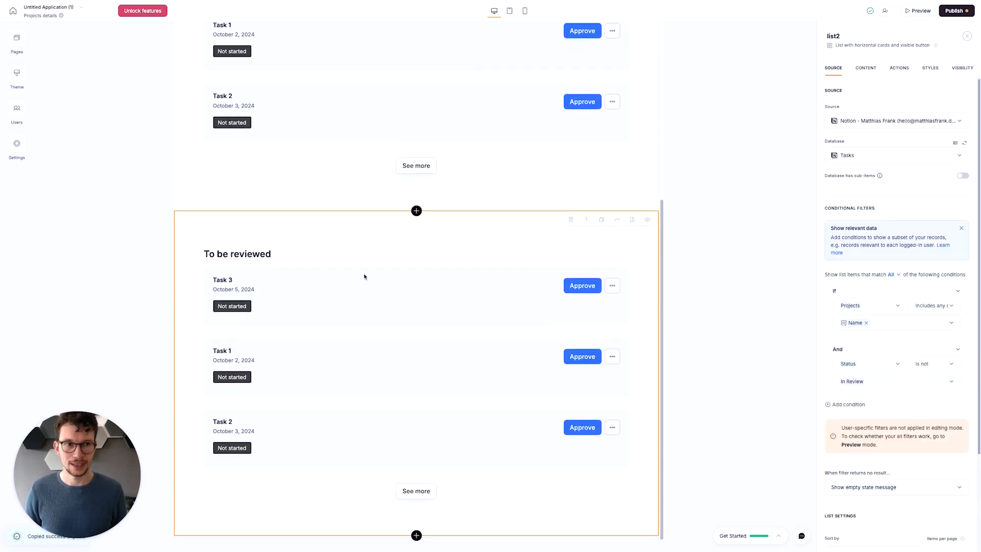
- Title the duplicated task list "In Progress" and enter the subtitle "We are currently working on these tasks for you"
{"action": "left_click", "coordinate": [865, 68]}
{"action": "left_click", "coordinate": [878, 153]}
{"action": "key", "text": "super+a"}
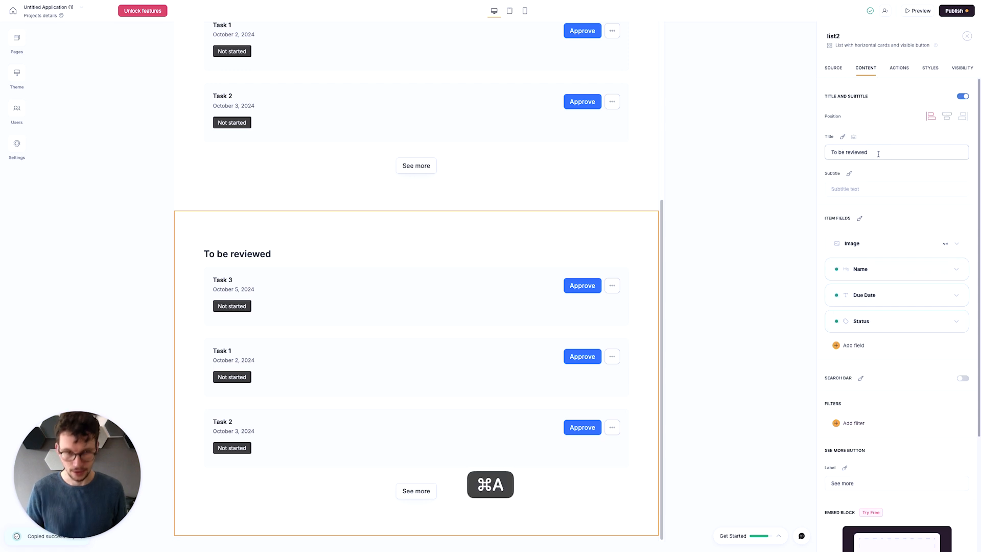
{"action": "type", "text": "In Progress"}
{"action": "left_click", "coordinate": [869, 187]}
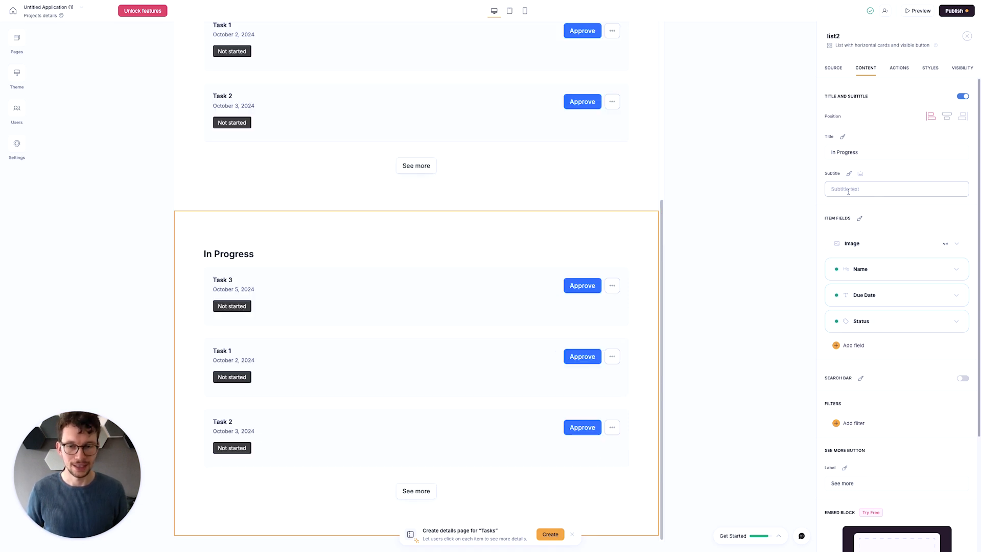
{"action": "type", "text": "We are c"}
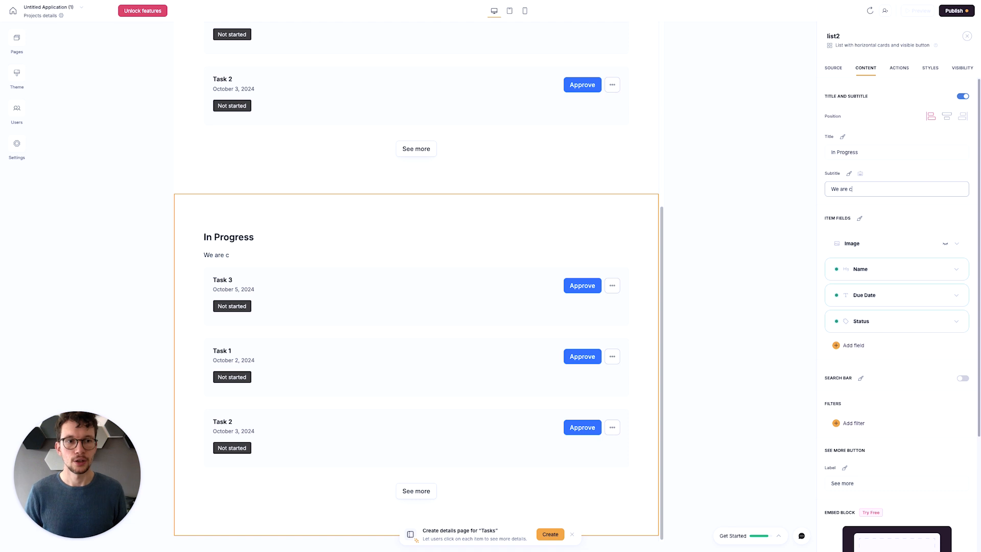
{"action": "type", "text": "urrently working on th"}
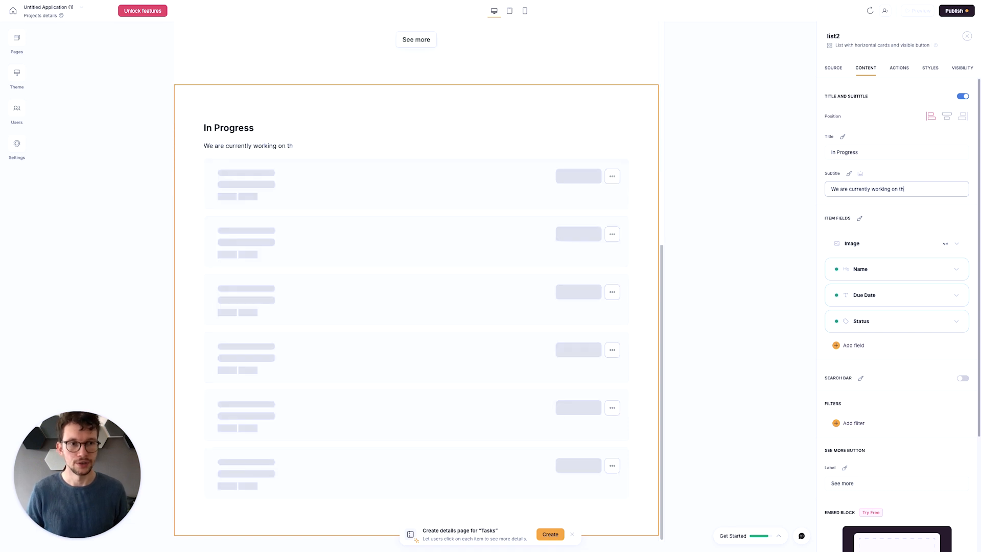
{"action": "type", "text": "ese tasks for yo"}
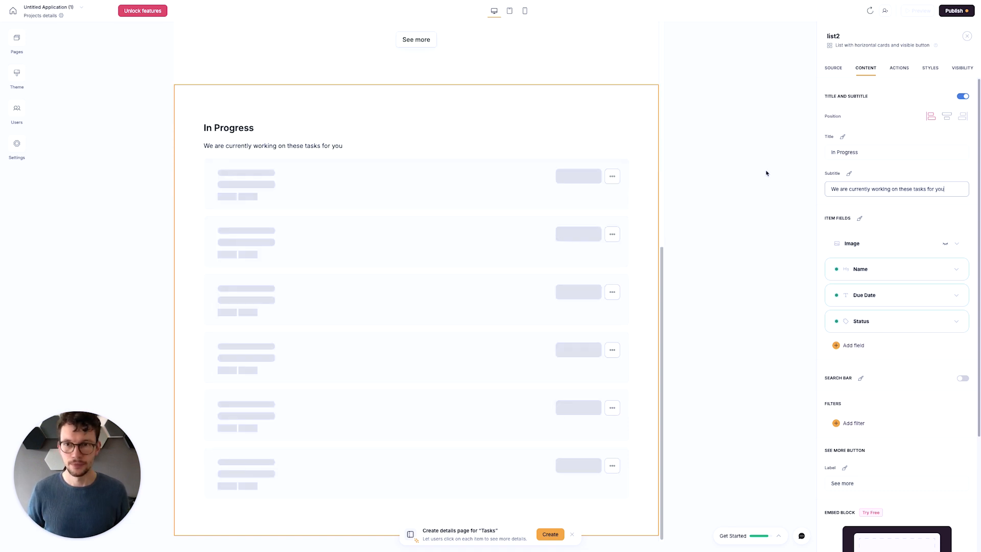
{"action": "type", "text": "u"}
- Give the "To be reviewed" list the subtitle "Please review these tasks and approve them to add them to our backlog"
{"action": "scroll", "coordinate": [446, 208], "scroll_direction": "up", "scroll_amount": 6}
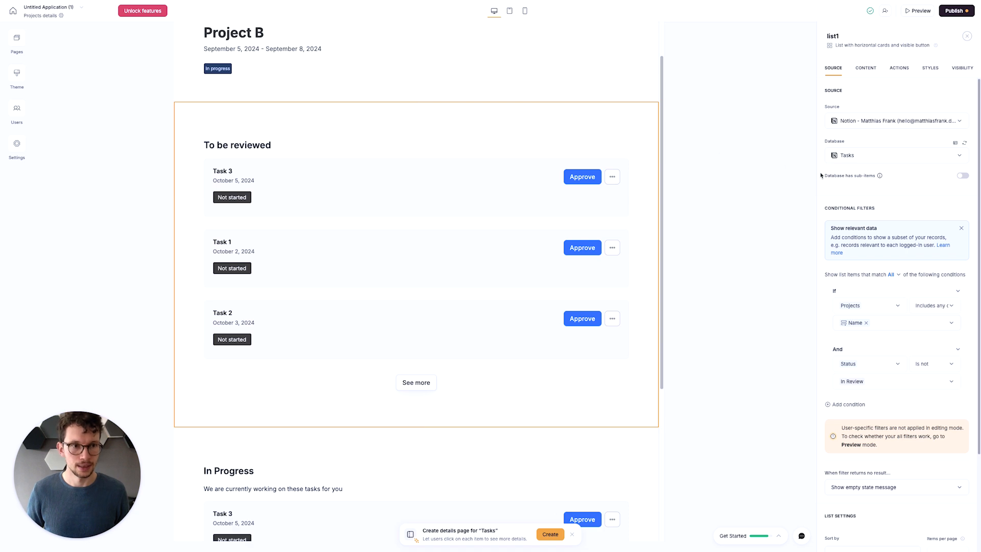
{"action": "left_click", "coordinate": [863, 68]}
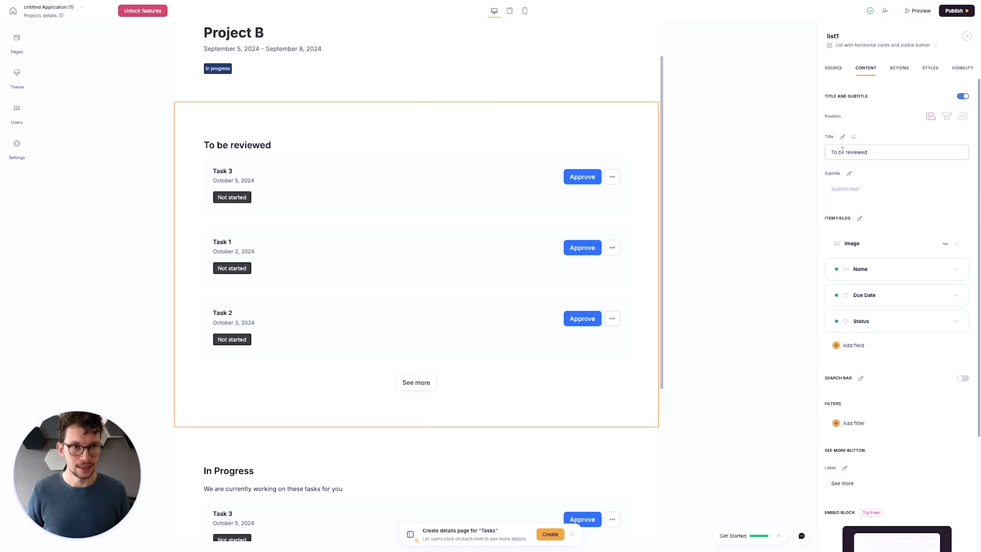
{"action": "left_click", "coordinate": [843, 188]}
{"action": "type", "text": "Please "}
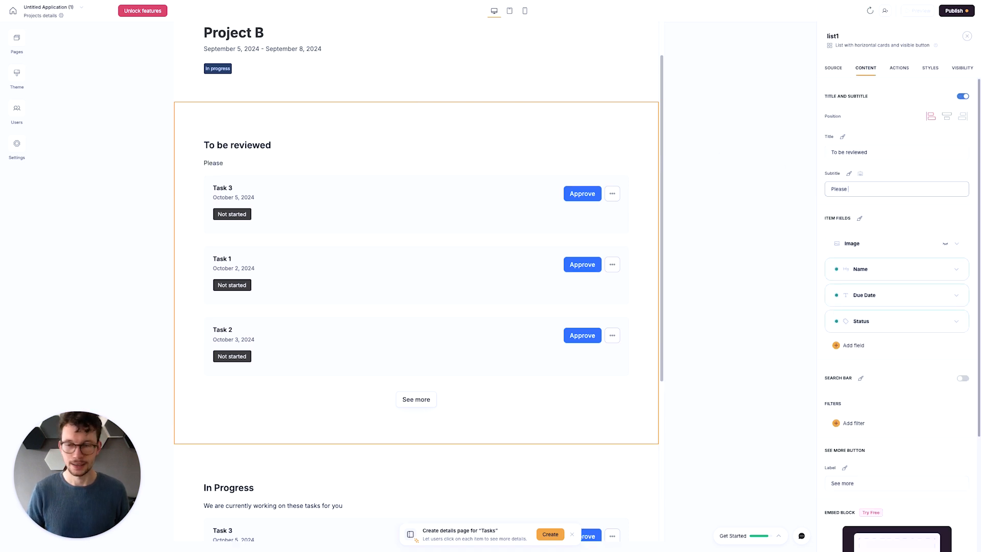
{"action": "type", "text": "review the"}
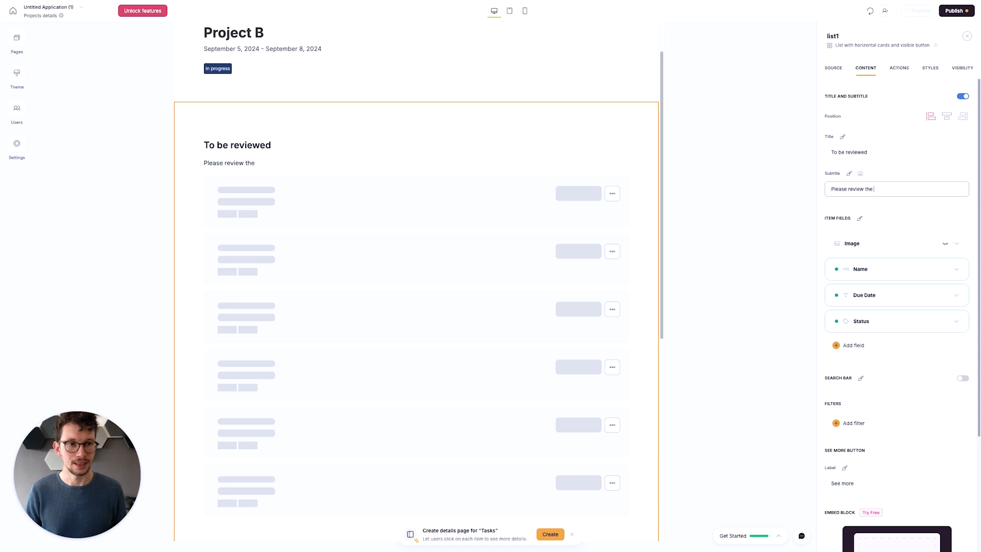
{"action": "type", "text": "se ase"}
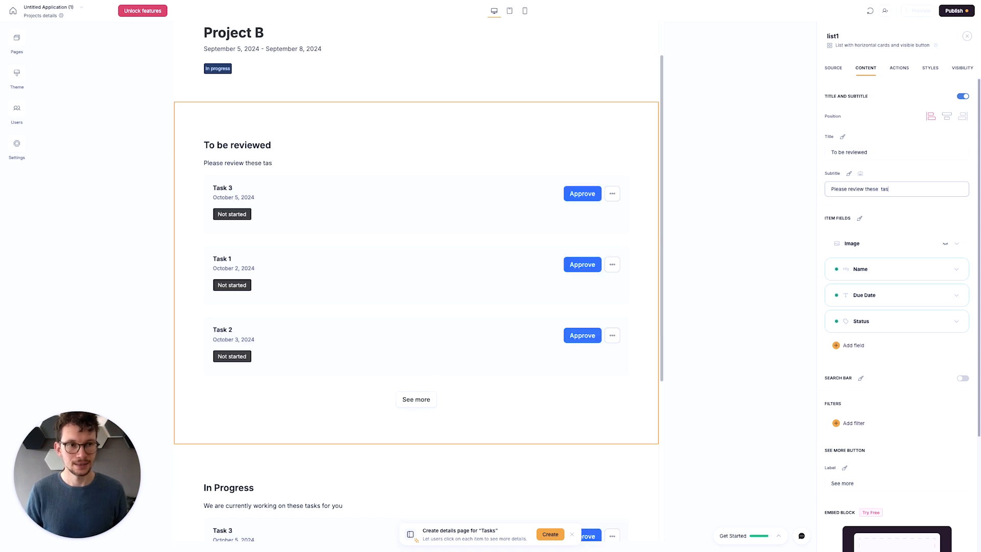
{"action": "type", "text": " tasks and a"}
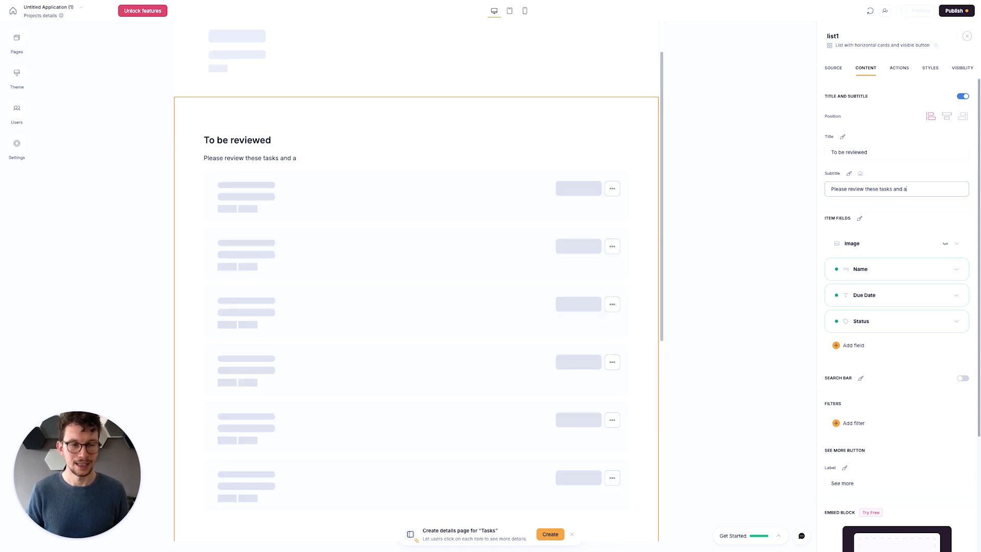
{"action": "type", "text": "pprove them to add"}
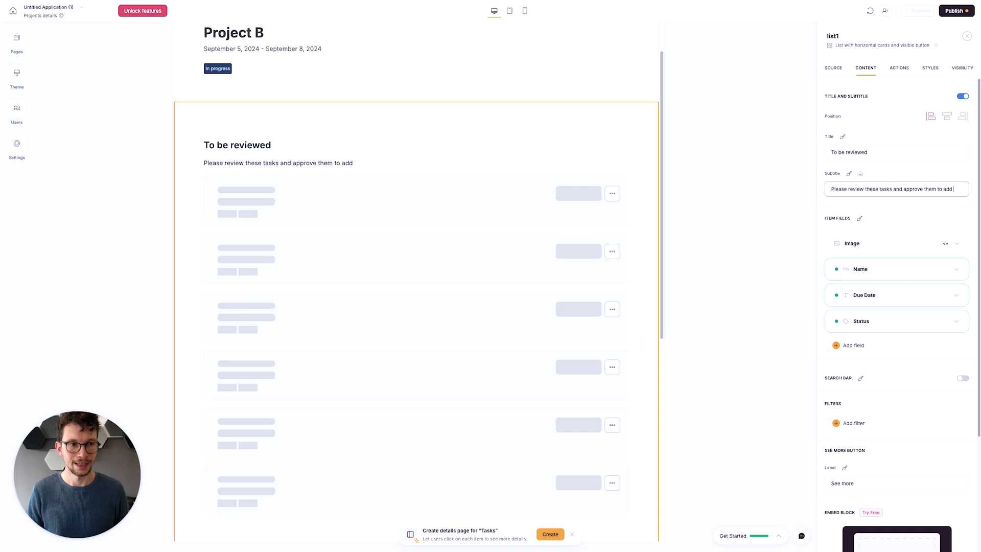
{"action": "type", "text": " them to our backlog"}
- Set the value of the In Progress list's Status filter condition to "In progress"
{"action": "scroll", "coordinate": [535, 254], "scroll_direction": "down", "scroll_amount": 5}
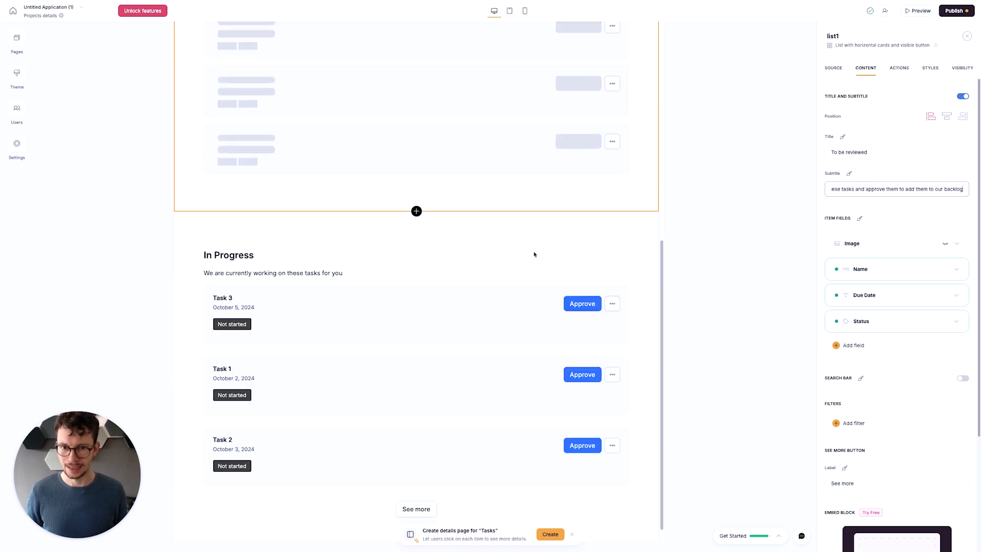
{"action": "left_click", "coordinate": [505, 254]}
{"action": "left_click", "coordinate": [895, 381]}
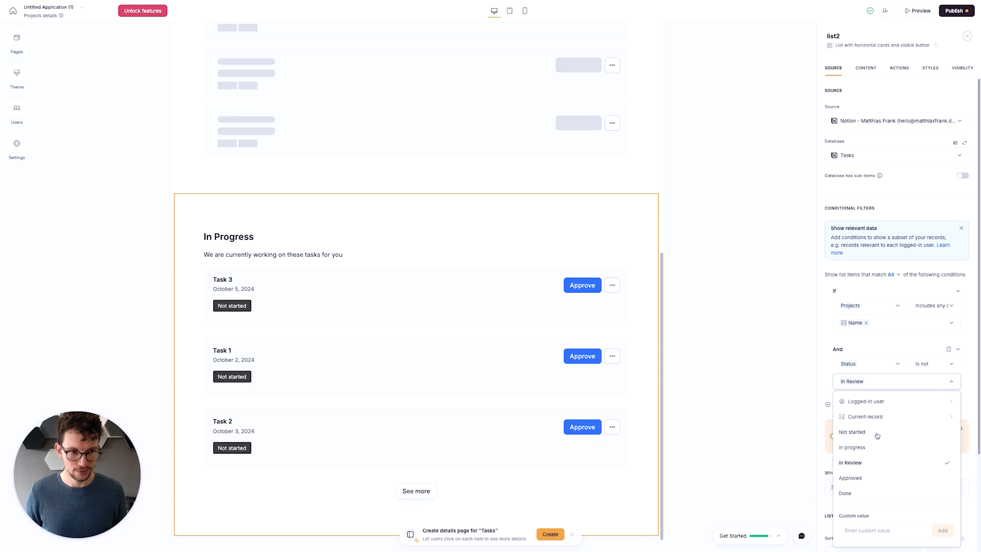
{"action": "left_click", "coordinate": [877, 448]}
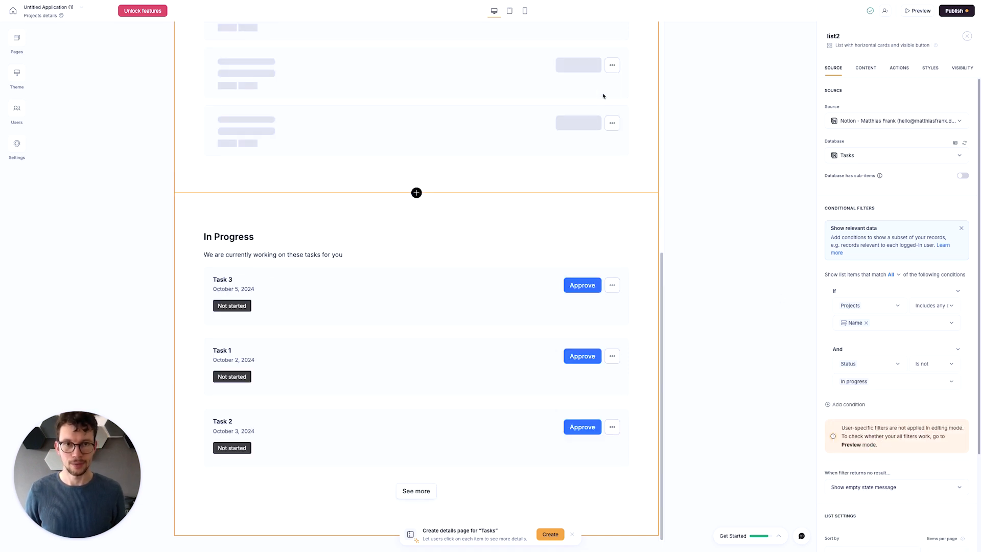
- Duplicate the In Progress list, titling the copy "Completed Tasks" with the subtitle "Here's a quick overview of everything we've done for you so far"
{"action": "left_click", "coordinate": [601, 202]}
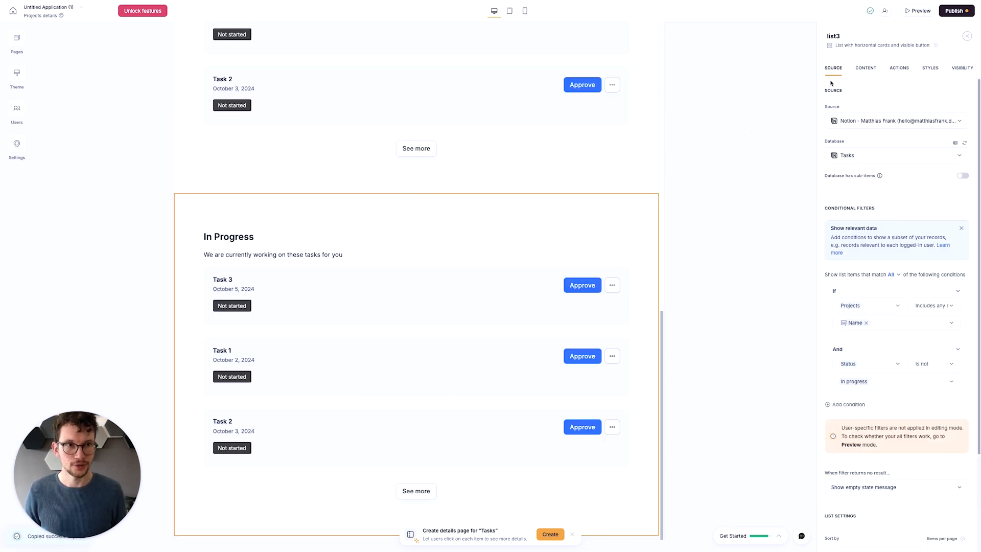
{"action": "left_click", "coordinate": [865, 67]}
{"action": "left_click", "coordinate": [858, 153]}
{"action": "key", "text": "super+a"}
{"action": "type", "text": "Completed Tasks"}
{"action": "key", "text": "Tab"}
{"action": "type", "text": "Here's a quick overv"}
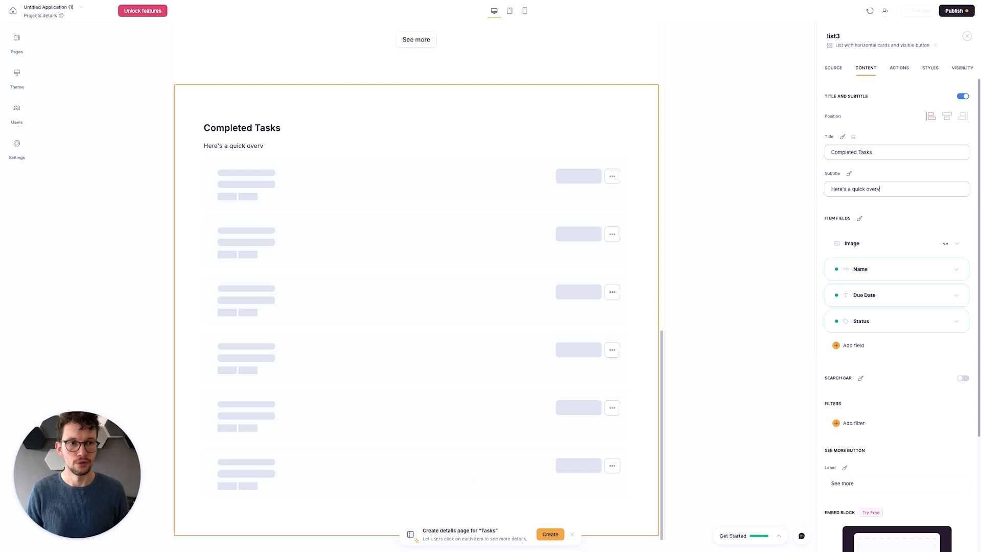
{"action": "type", "text": "iew of everything "}
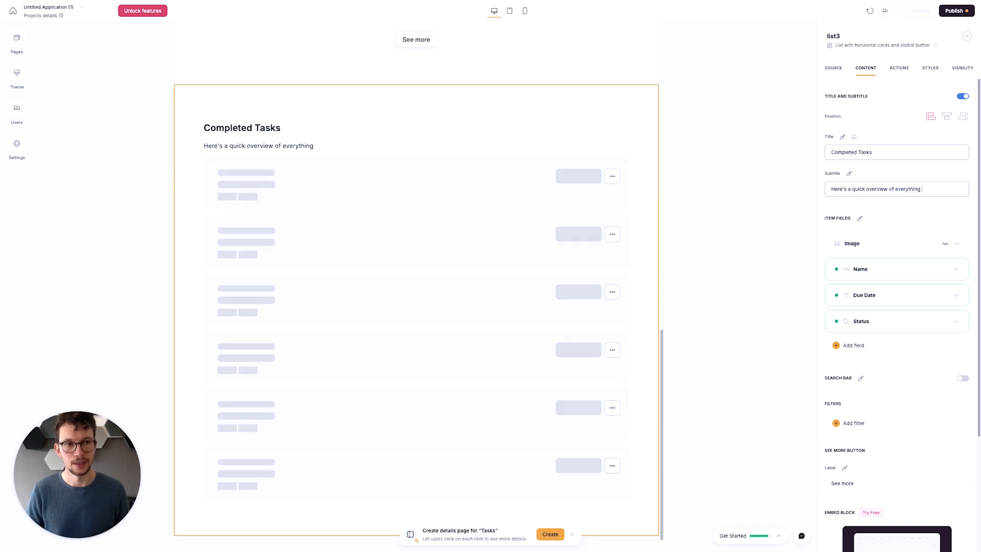
{"action": "type", "text": "we've done for you so far"}
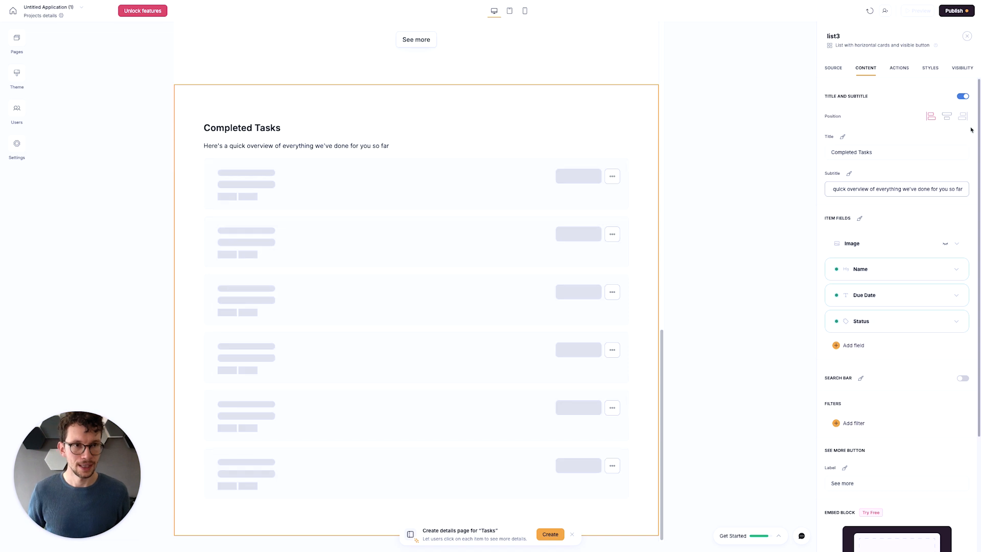
- Set the value of the Completed Tasks list's Status filter condition to "Done"
{"action": "left_click", "coordinate": [837, 66]}
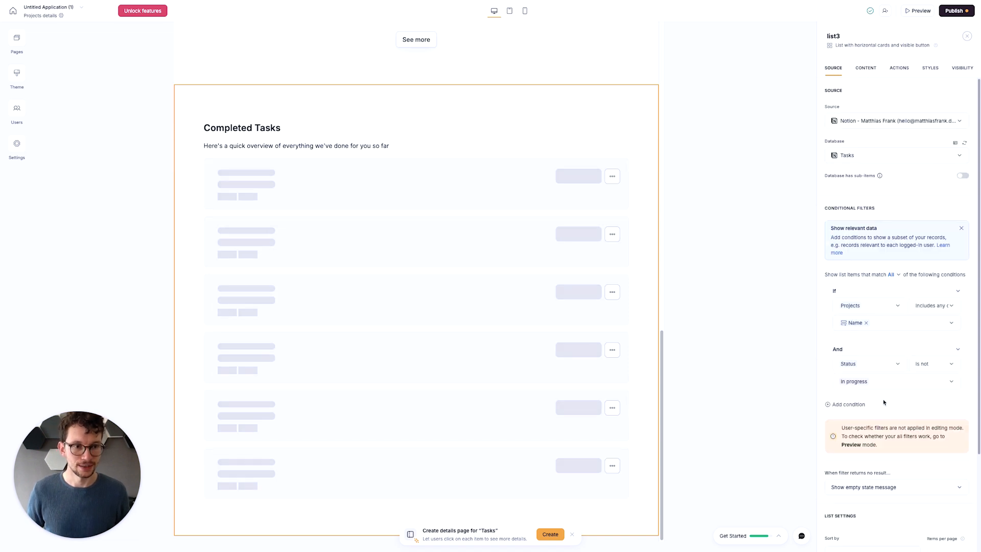
{"action": "left_click", "coordinate": [898, 381]}
{"action": "left_click", "coordinate": [865, 477]}
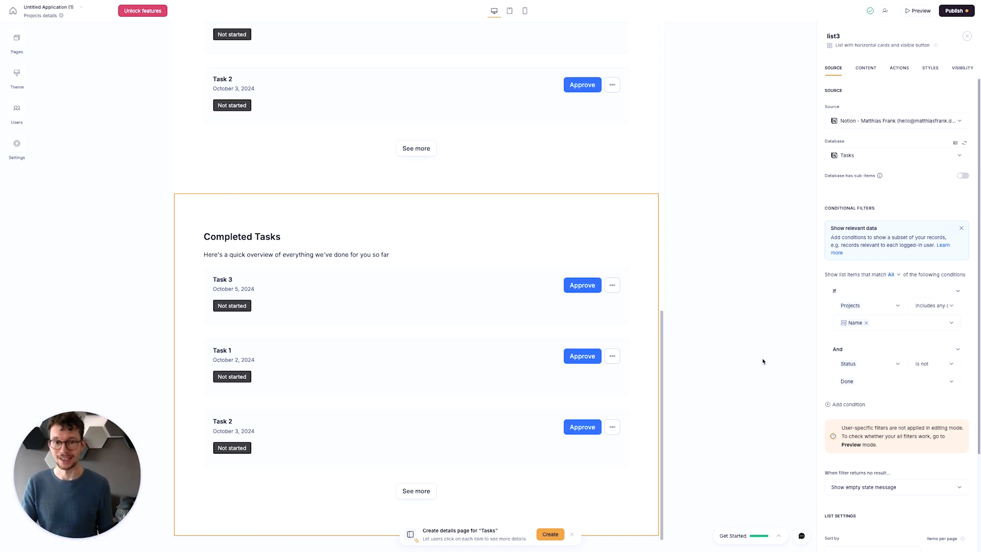
- Delete the Approve and Edit item buttons from the In Progress list
{"action": "scroll", "coordinate": [609, 377], "scroll_direction": "up", "scroll_amount": 6}
{"action": "left_click", "coordinate": [481, 214]}
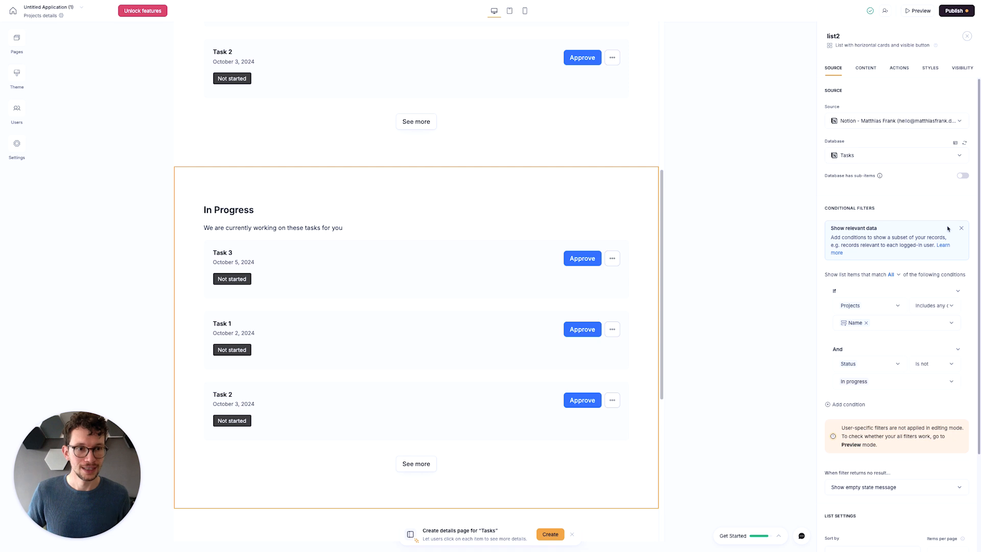
{"action": "left_click", "coordinate": [898, 68]}
{"action": "left_click", "coordinate": [938, 165]}
{"action": "left_click", "coordinate": [909, 195]}
{"action": "left_click", "coordinate": [939, 165]}
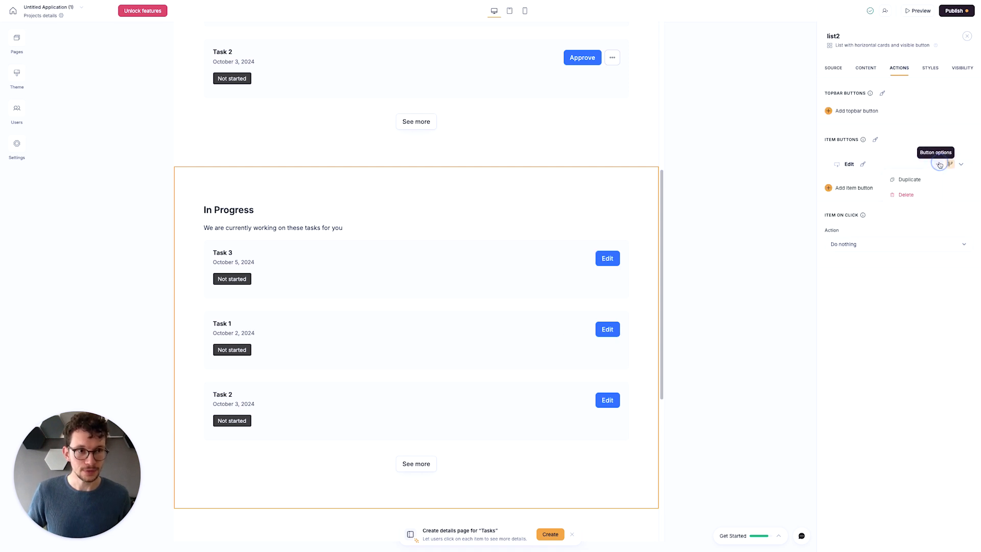
- Delete the Approve and Edit item buttons from the Completed Tasks list
{"action": "scroll", "coordinate": [704, 265], "scroll_direction": "down", "scroll_amount": 6}
{"action": "left_click", "coordinate": [545, 218]}
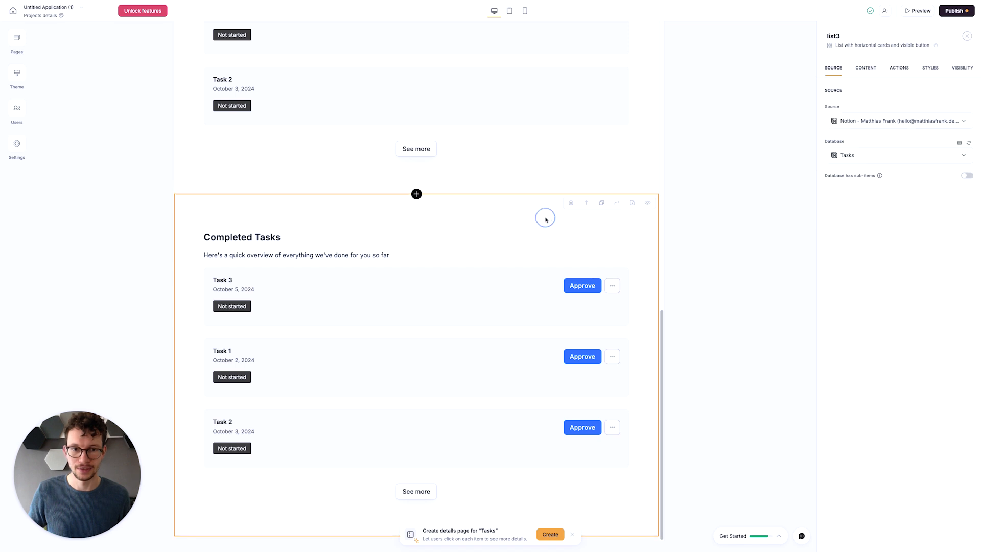
{"action": "left_click", "coordinate": [899, 68]}
{"action": "left_click", "coordinate": [937, 165]}
{"action": "left_click", "coordinate": [907, 195]}
{"action": "left_click", "coordinate": [938, 165]}
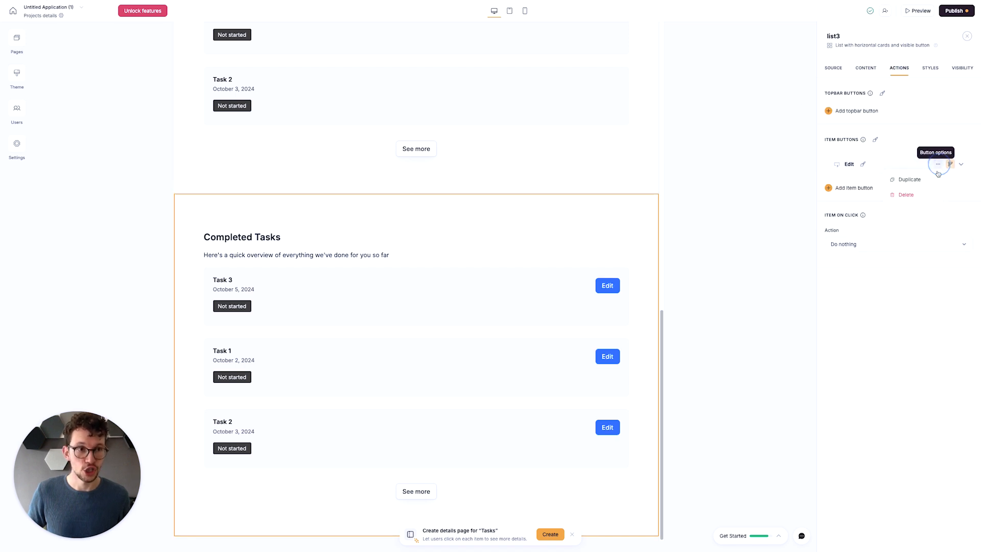
{"action": "left_click", "coordinate": [905, 194]}
{"action": "scroll", "coordinate": [492, 250], "scroll_direction": "up", "scroll_amount": 3}
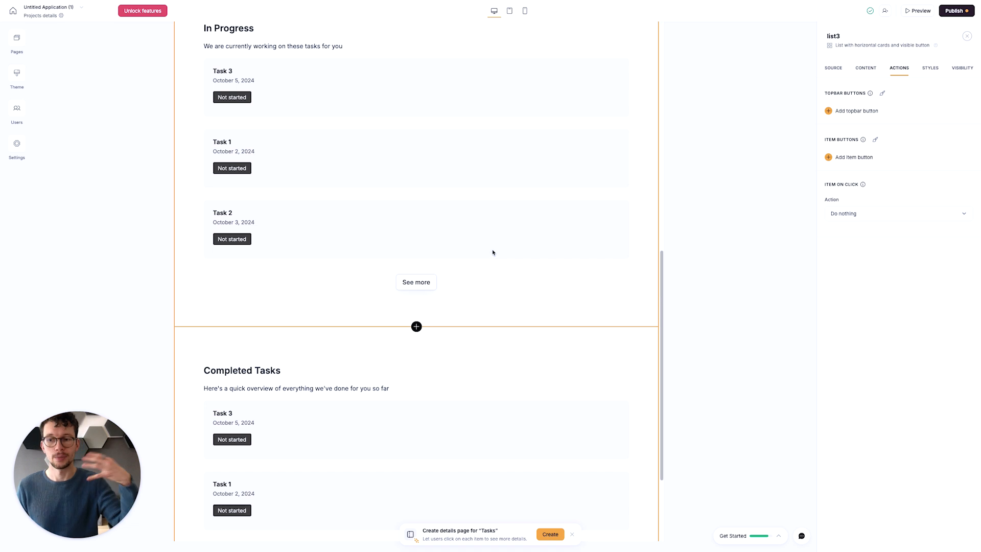
{"action": "scroll", "coordinate": [492, 253], "scroll_direction": "up", "scroll_amount": 7}
{"action": "scroll", "coordinate": [491, 263], "scroll_direction": "up", "scroll_amount": 3}
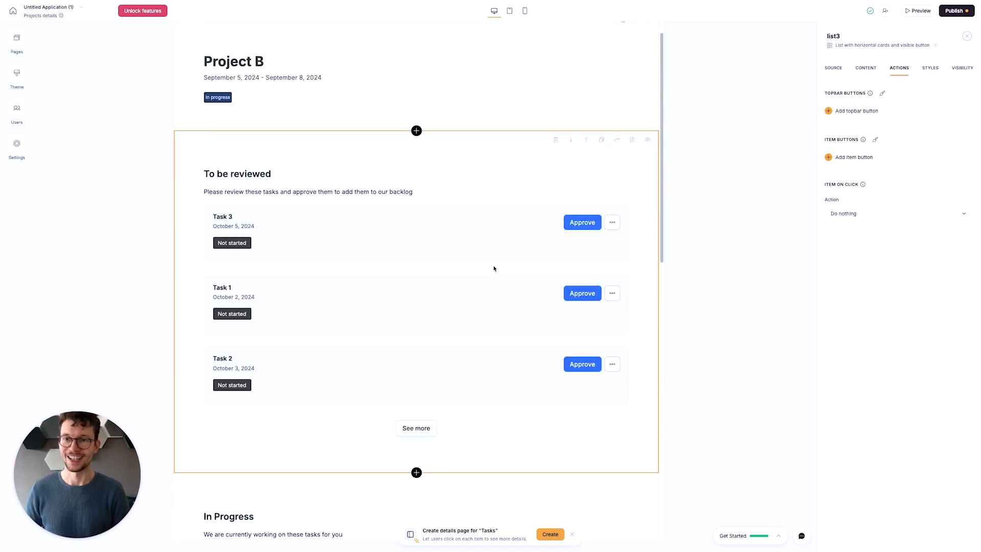
{"action": "scroll", "coordinate": [509, 260], "scroll_direction": "up", "scroll_amount": 1}
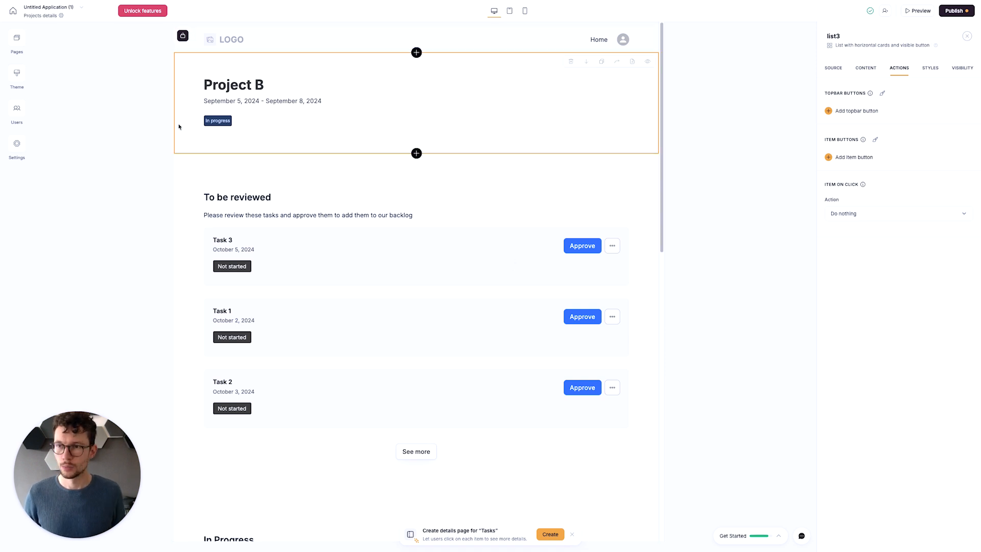
- Duplicate the List details page
{"action": "left_click", "coordinate": [16, 42]}
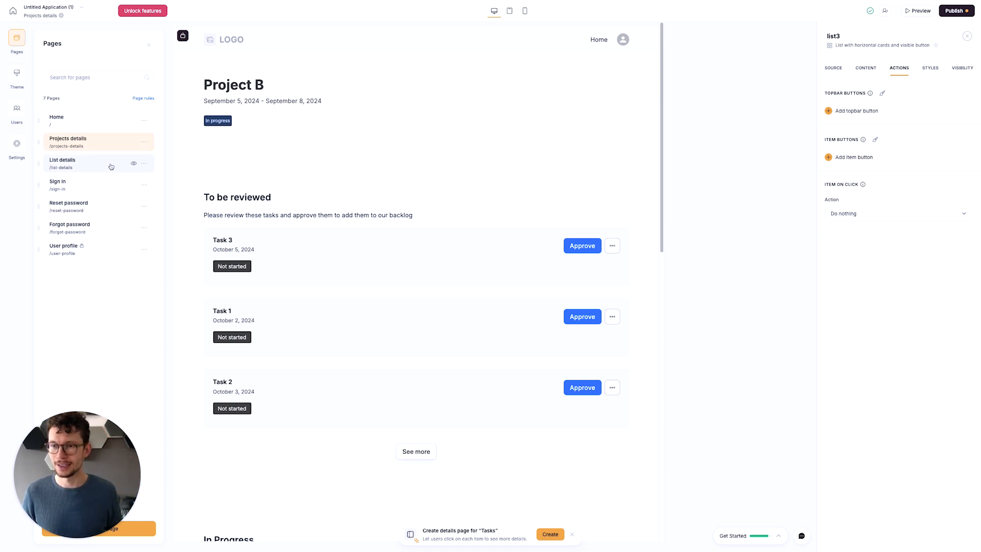
{"action": "left_click", "coordinate": [145, 163]}
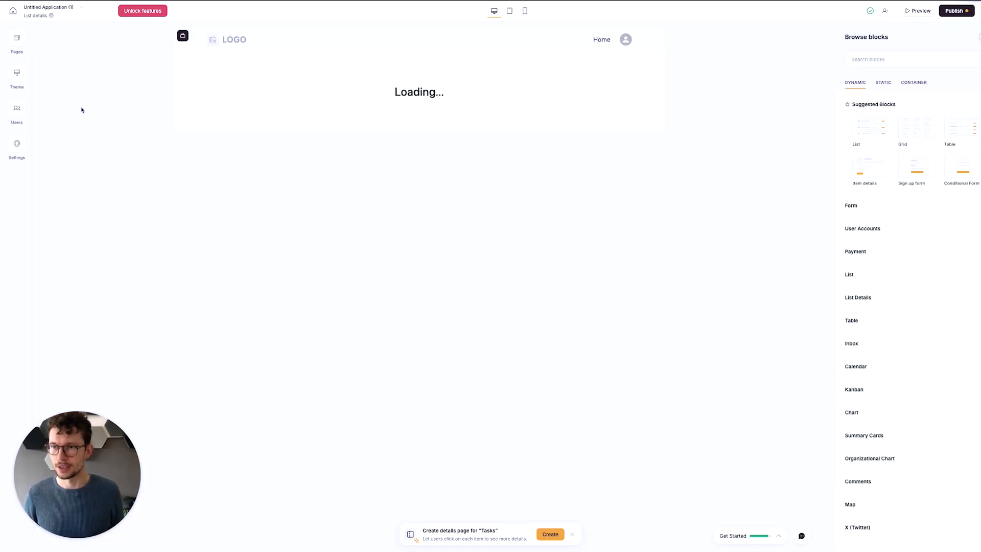
{"action": "left_click", "coordinate": [17, 39]}
{"action": "left_click", "coordinate": [145, 164]}
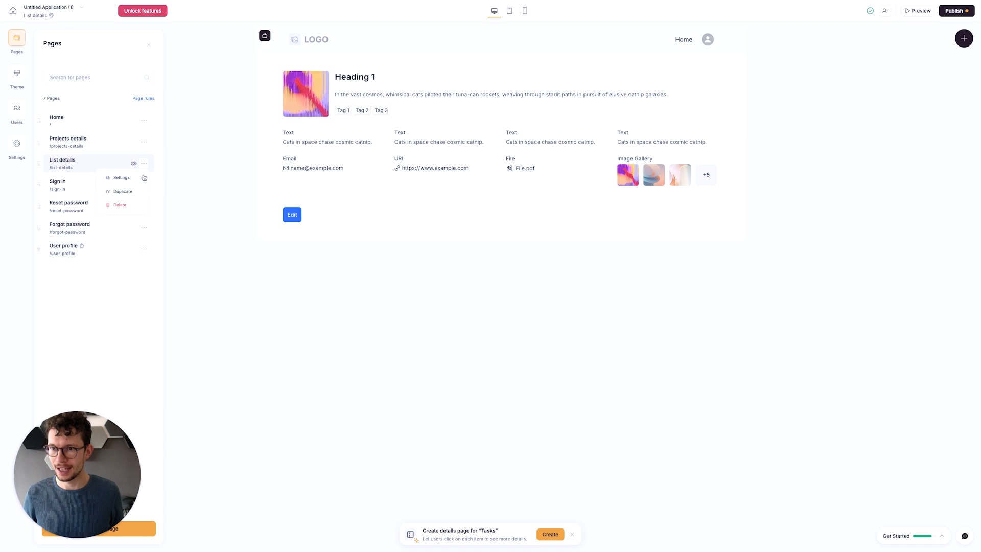
{"action": "left_click", "coordinate": [125, 191]}
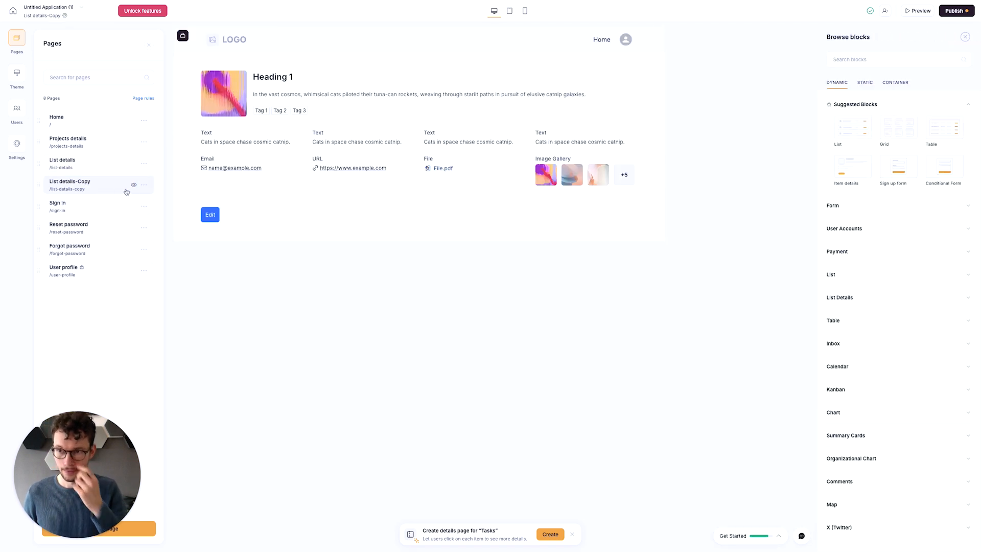
- Delete the List details page and its copy from the app
{"action": "left_click", "coordinate": [145, 165]}
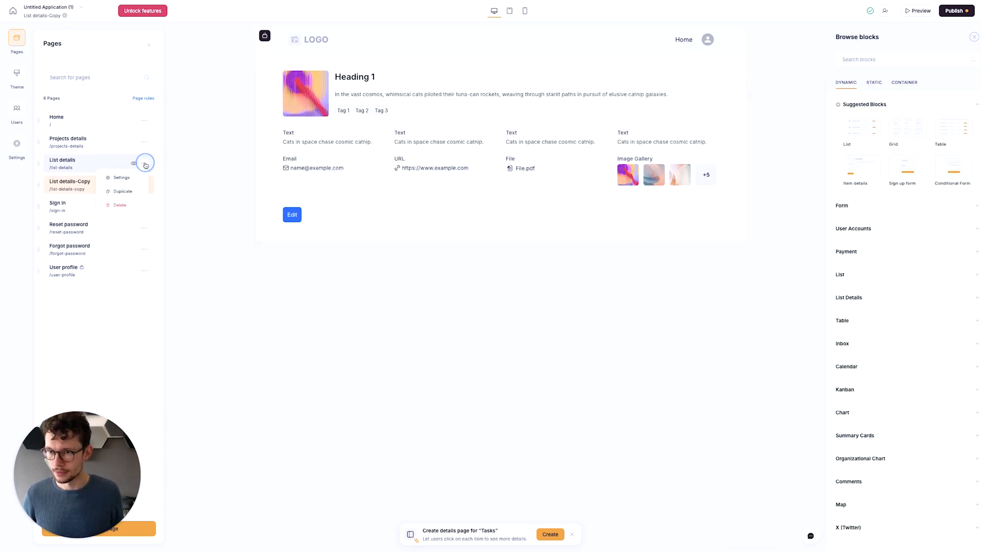
{"action": "left_click", "coordinate": [120, 206]}
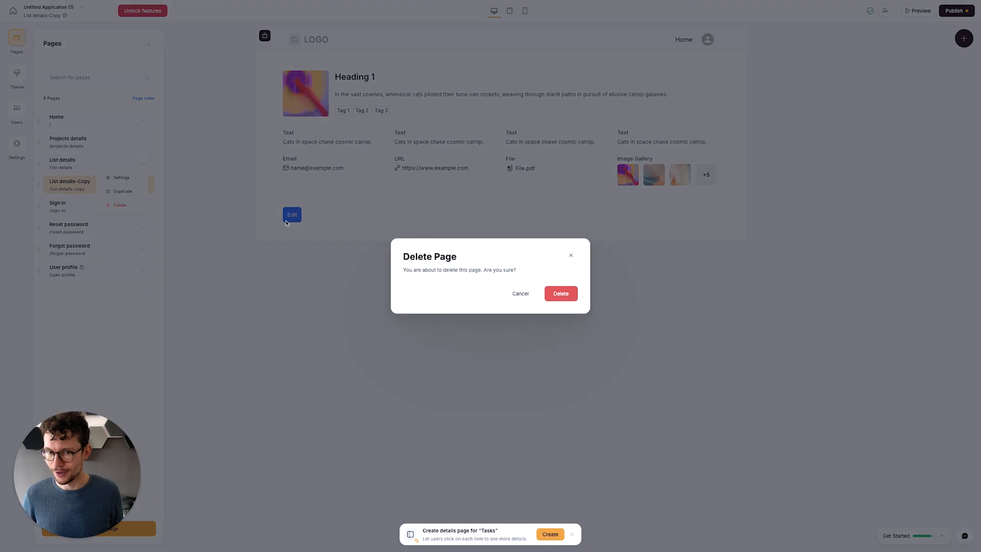
{"action": "left_click", "coordinate": [559, 294]}
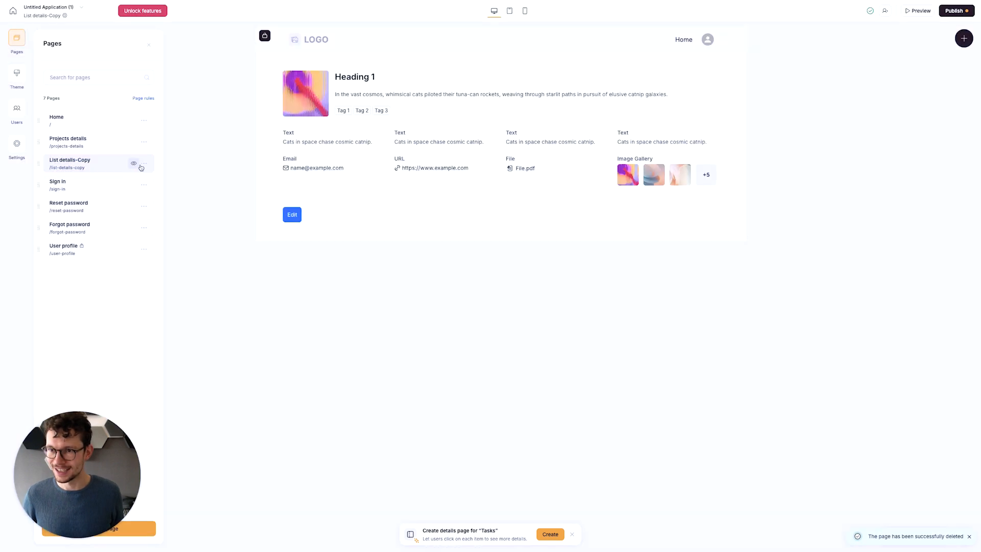
{"action": "left_click", "coordinate": [132, 205]}
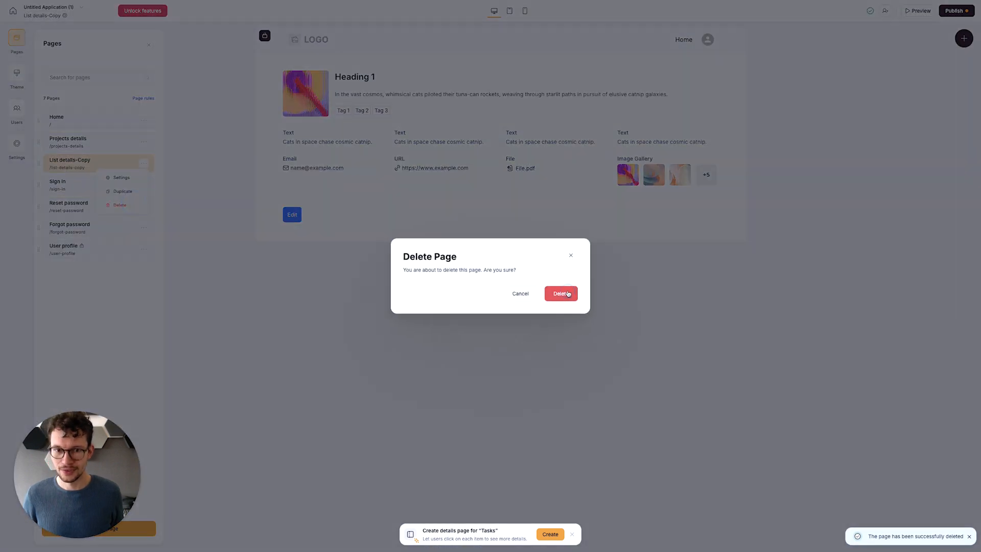
{"action": "left_click", "coordinate": [561, 294]}
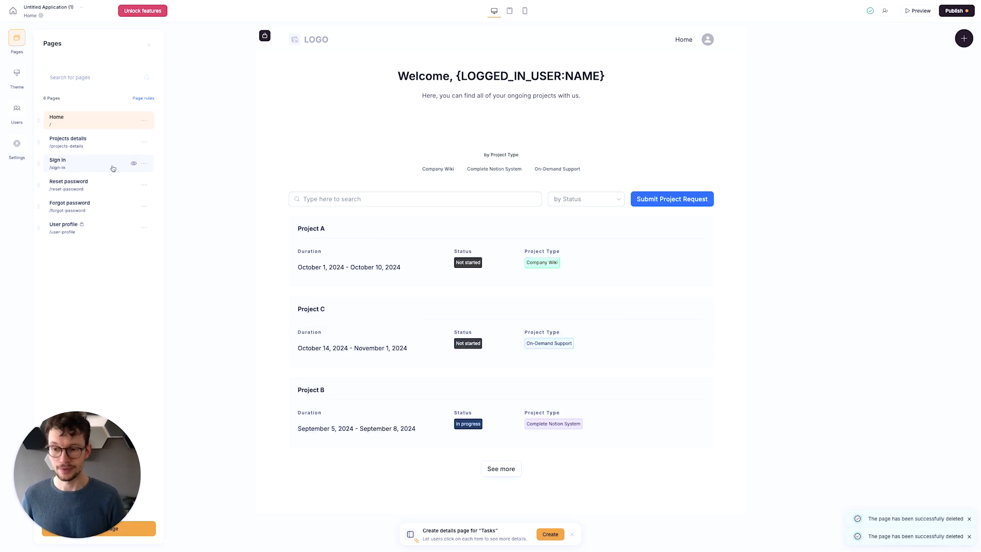
- Open the Sign in page, then hide the Sign in and Reset password pages in the page list
{"action": "left_click", "coordinate": [116, 167]}
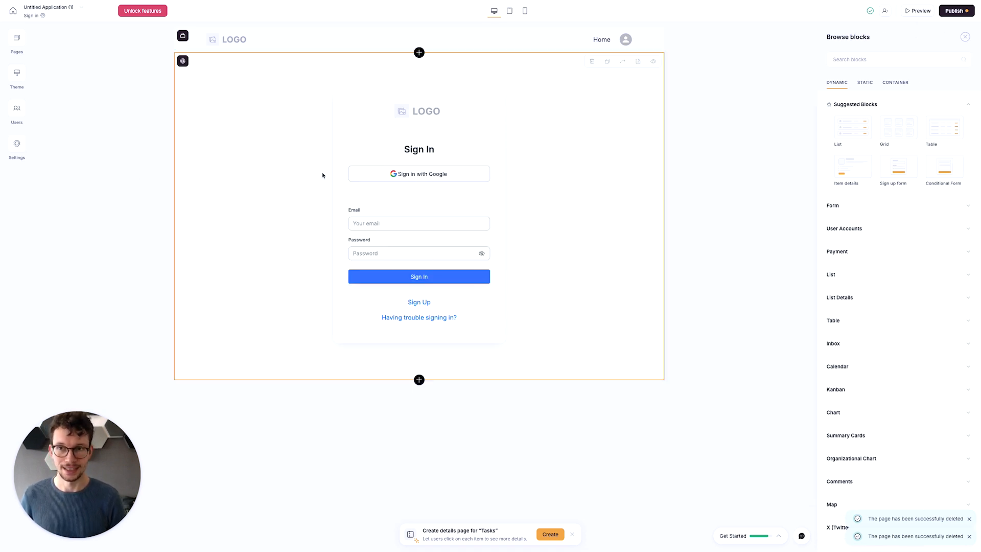
{"action": "left_click", "coordinate": [21, 51]}
{"action": "left_click", "coordinate": [133, 164]}
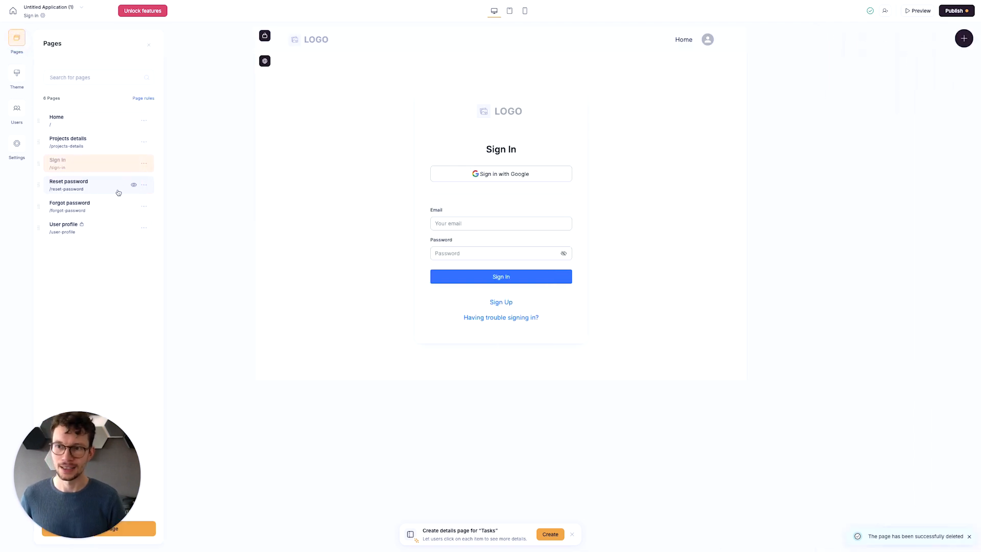
{"action": "left_click", "coordinate": [133, 186]}
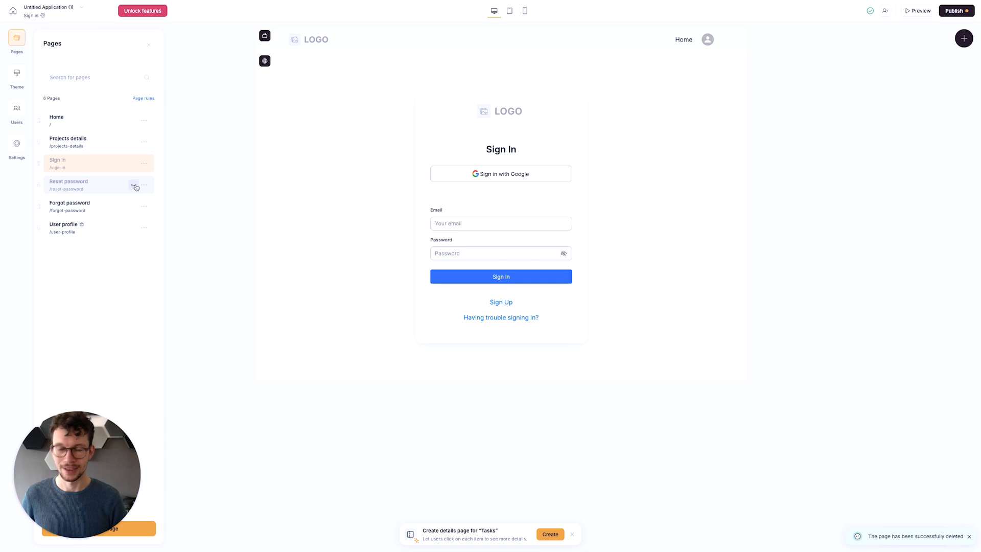
- Hide the Forgot password page, then switch off the Change password section in the User profile page's account block
{"action": "left_click", "coordinate": [134, 207]}
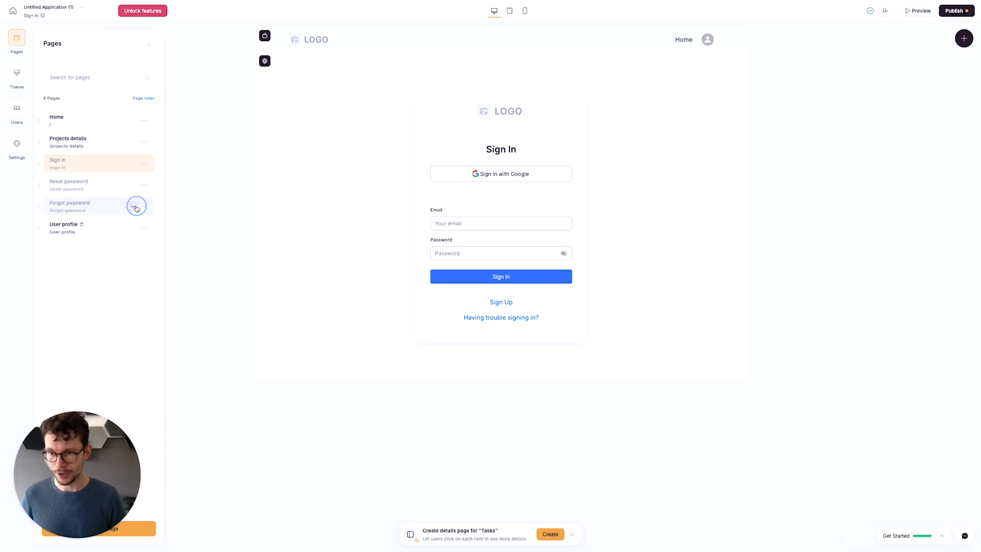
{"action": "left_click", "coordinate": [100, 223]}
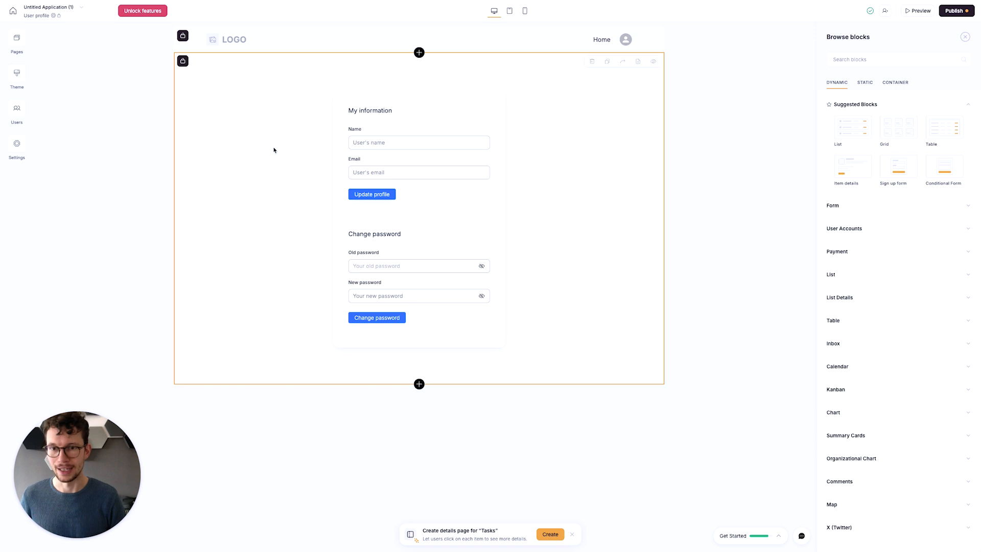
{"action": "left_click", "coordinate": [463, 148]}
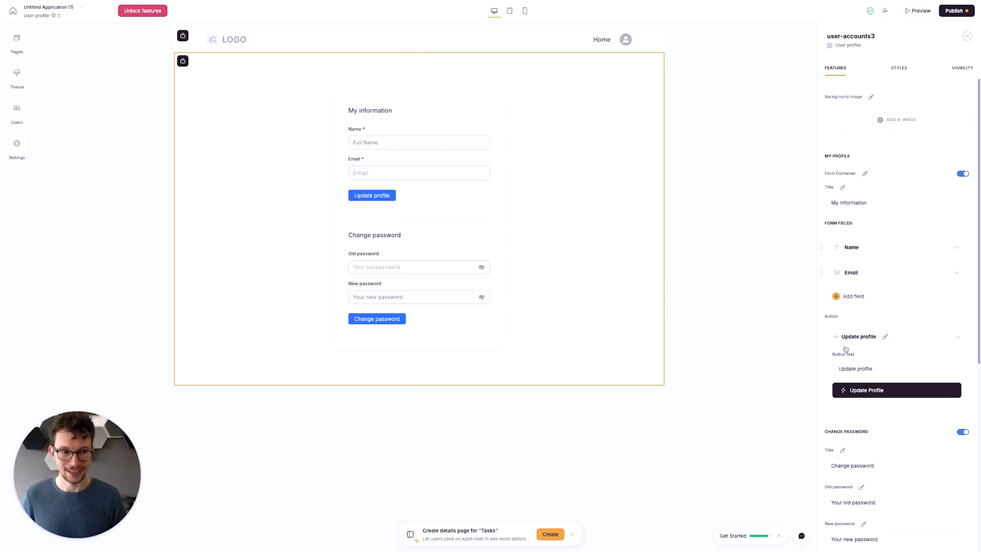
{"action": "scroll", "coordinate": [867, 327], "scroll_direction": "down", "scroll_amount": 3}
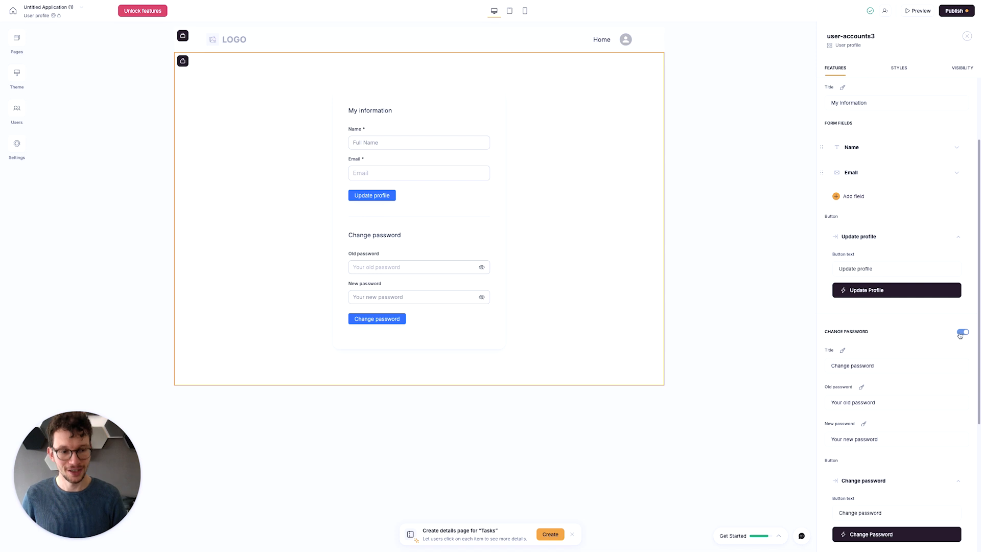
{"action": "scroll", "coordinate": [960, 255], "scroll_direction": "down", "scroll_amount": 4}
{"action": "left_click", "coordinate": [963, 188]}
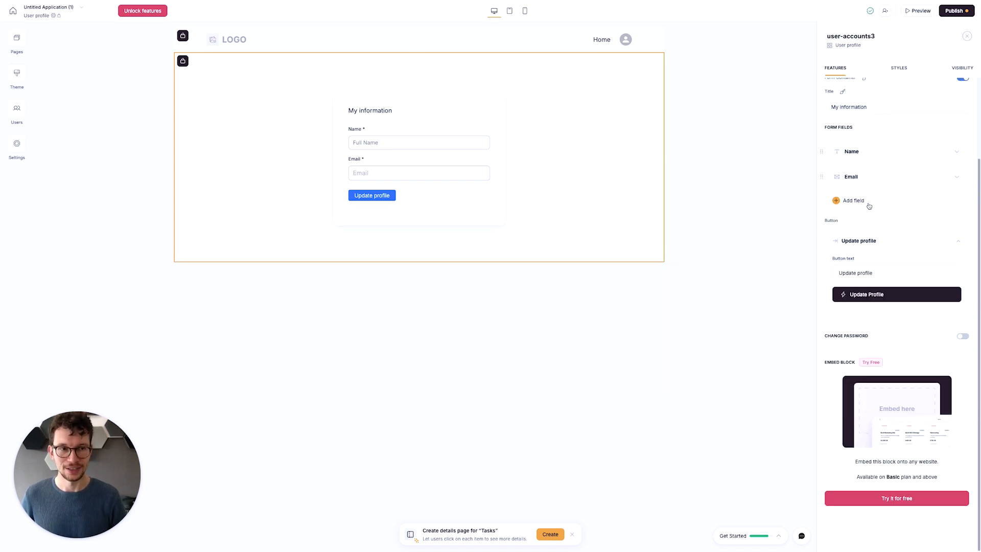
{"action": "scroll", "coordinate": [868, 205], "scroll_direction": "up", "scroll_amount": 3}
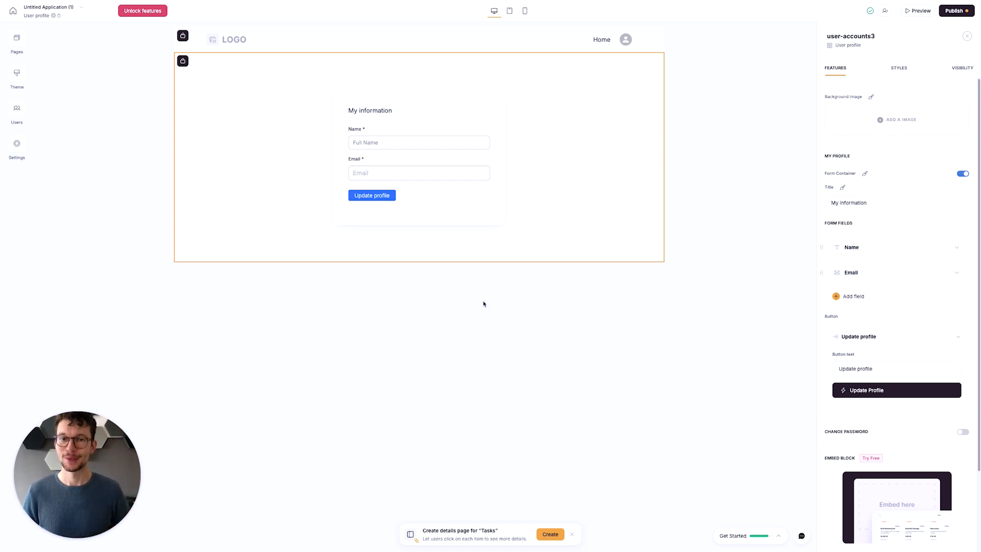
- Restrict the Home page's visibility to logged-in users and save the page settings
{"action": "left_click", "coordinate": [140, 90]}
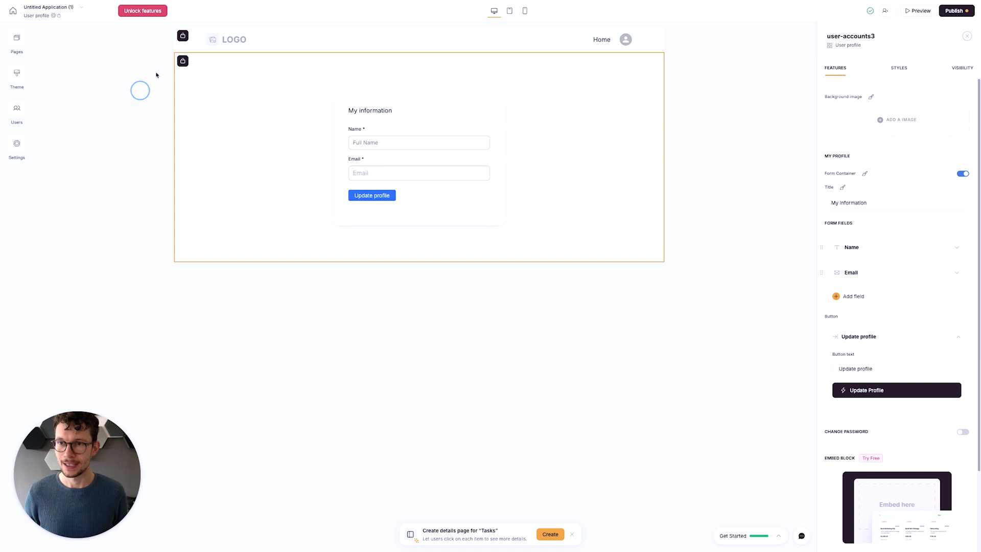
{"action": "mouse_move", "coordinate": [184, 66]}
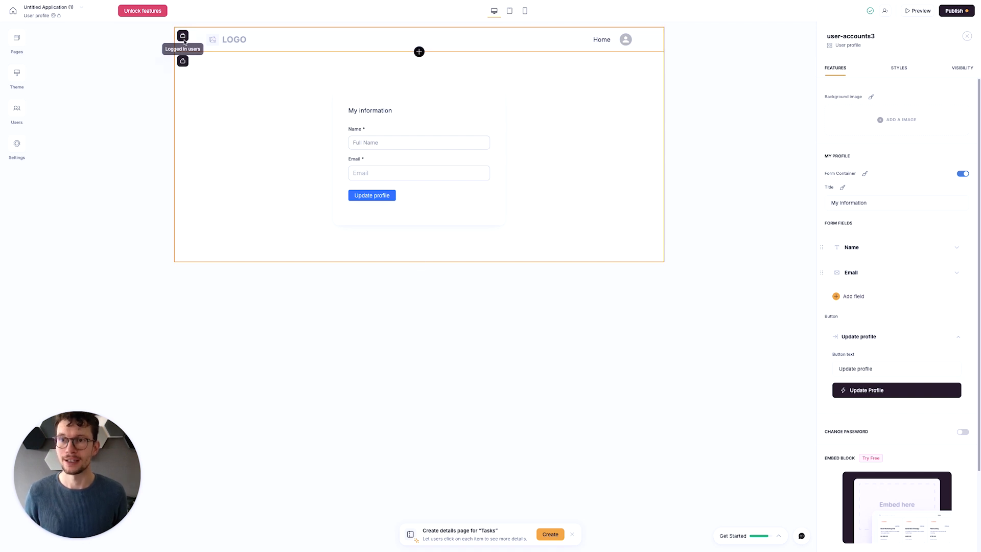
{"action": "left_click", "coordinate": [15, 42]}
{"action": "left_click", "coordinate": [72, 119]}
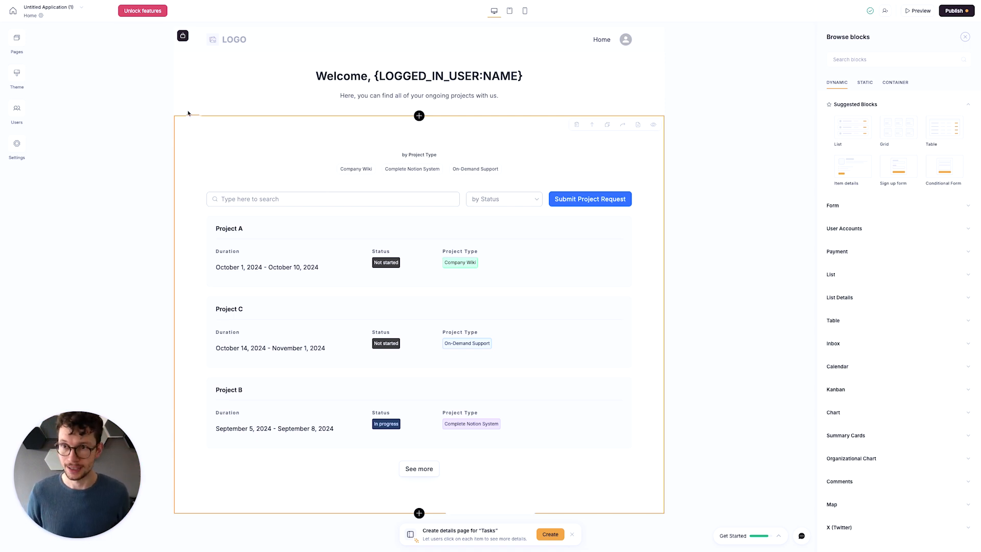
{"action": "left_click", "coordinate": [17, 40]}
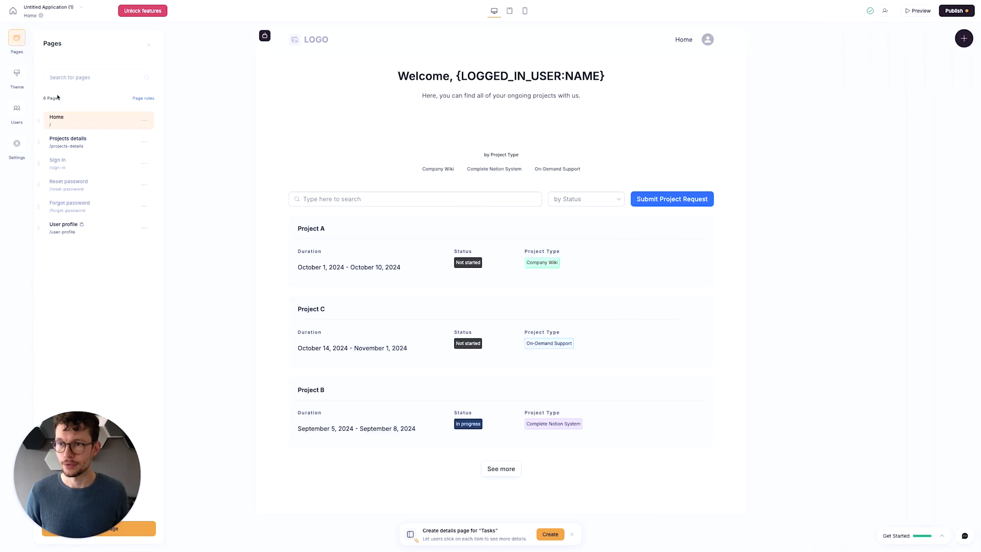
{"action": "left_click", "coordinate": [145, 123]}
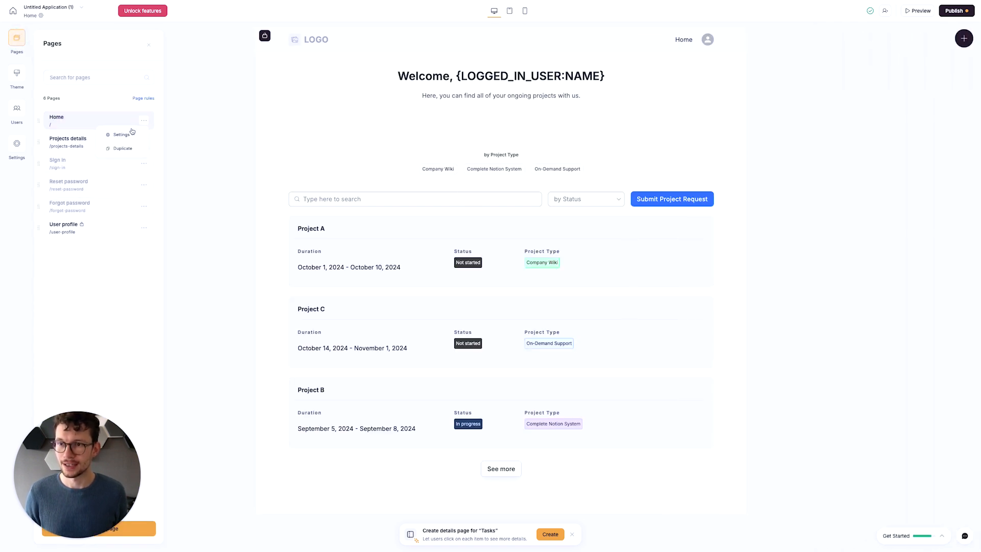
{"action": "left_click", "coordinate": [119, 139]}
{"action": "left_click", "coordinate": [128, 165]}
{"action": "left_click", "coordinate": [117, 206]}
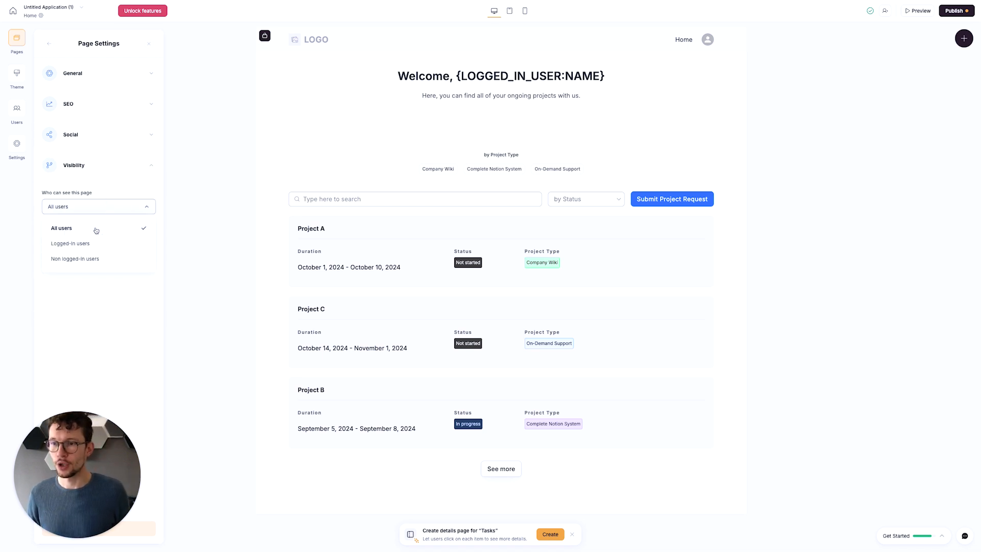
{"action": "left_click", "coordinate": [91, 241]}
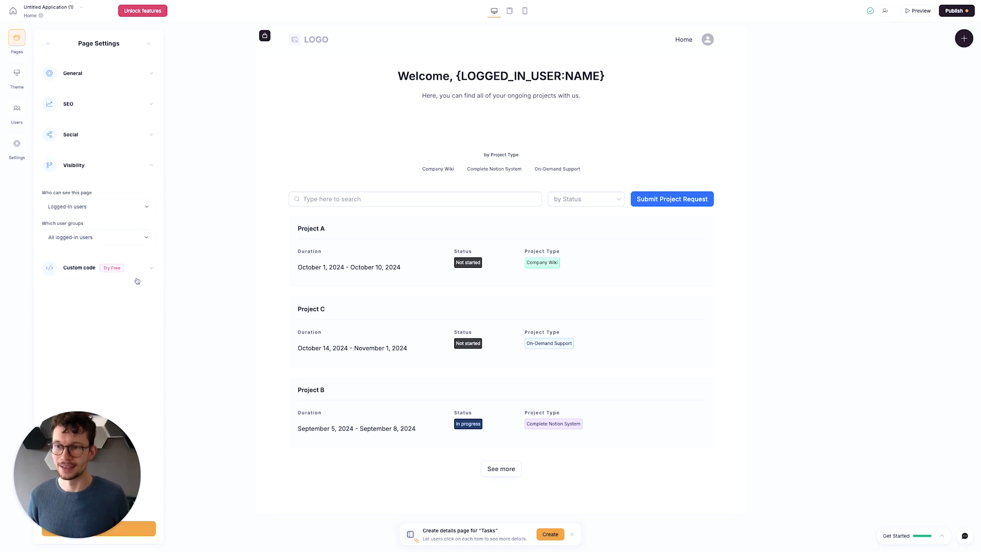
{"action": "left_click", "coordinate": [50, 45]}
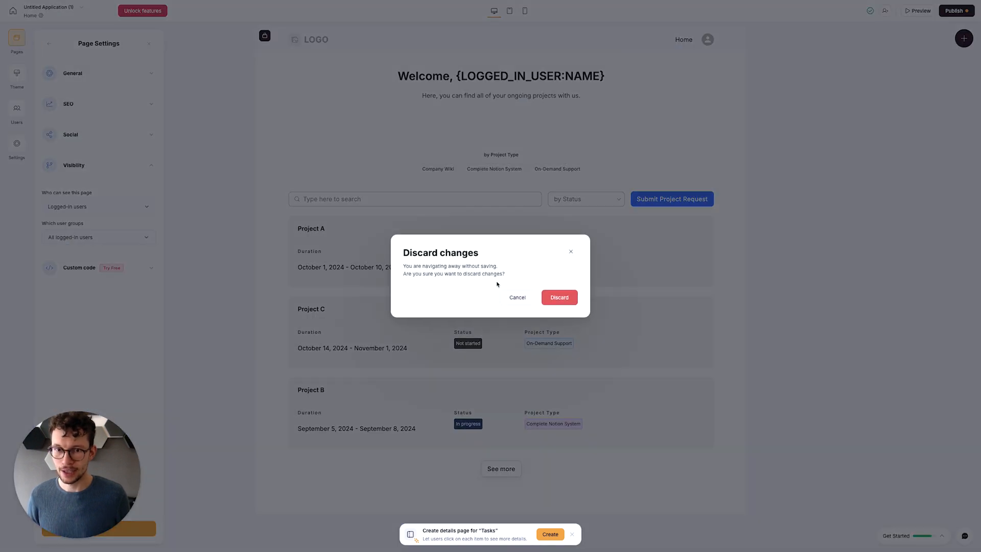
{"action": "left_click", "coordinate": [570, 251]}
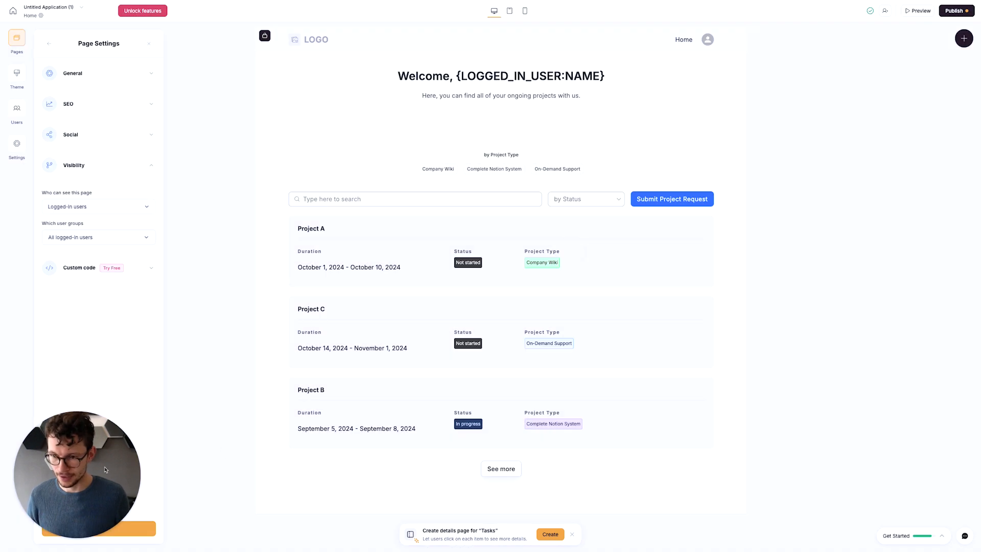
{"action": "left_click", "coordinate": [95, 528]}
- Restrict the Projects details page's visibility to logged-in users and save the page settings
{"action": "left_click", "coordinate": [143, 141]}
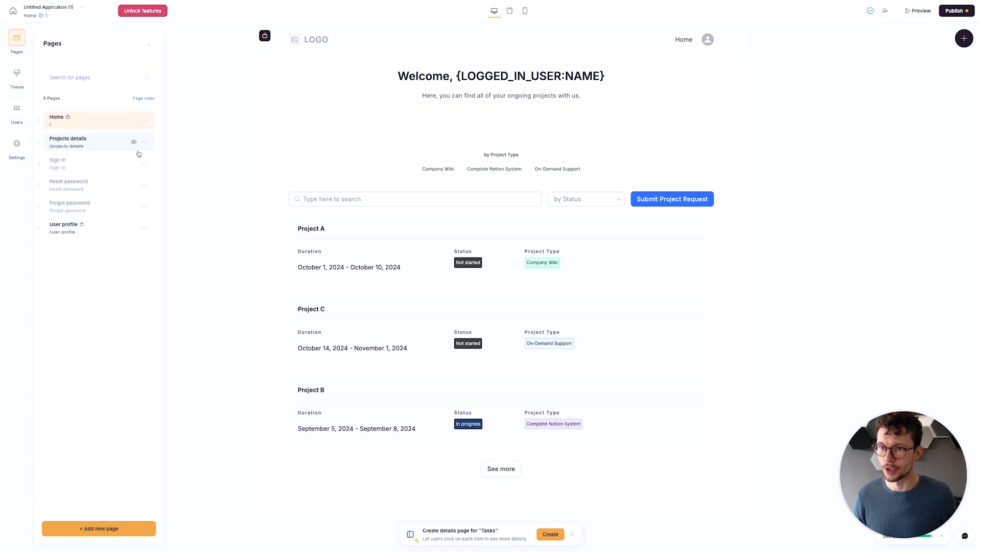
{"action": "left_click", "coordinate": [121, 156]}
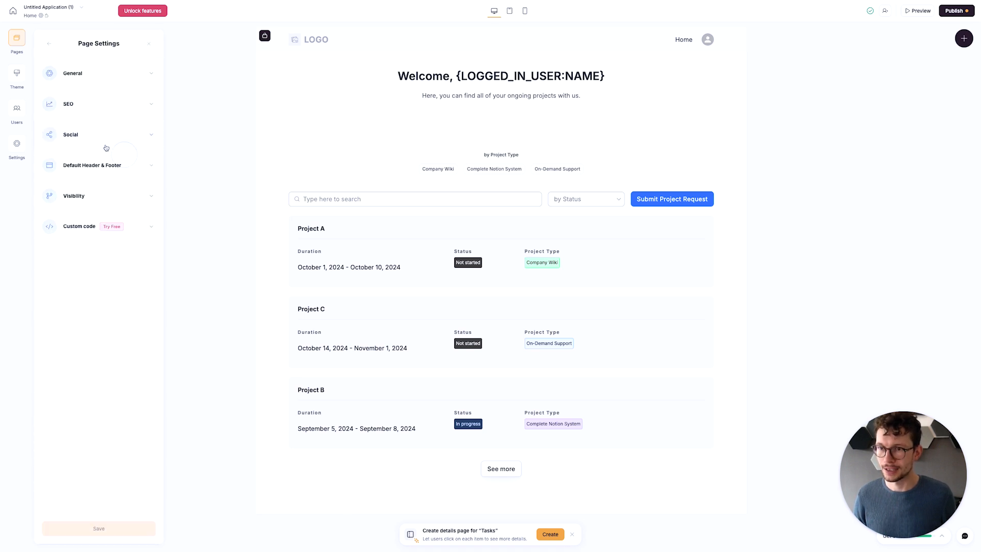
{"action": "left_click", "coordinate": [98, 196]}
{"action": "left_click", "coordinate": [113, 237]}
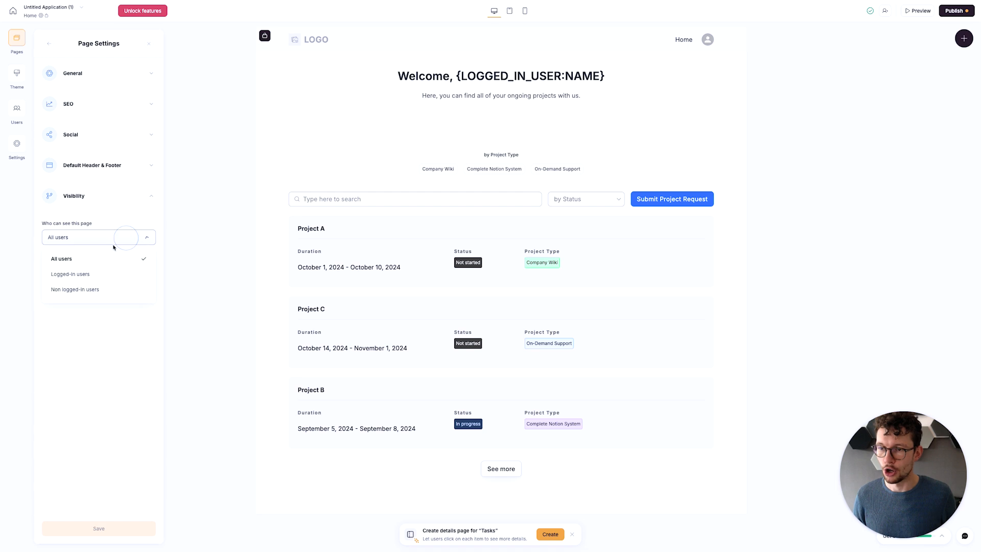
{"action": "left_click", "coordinate": [94, 273]}
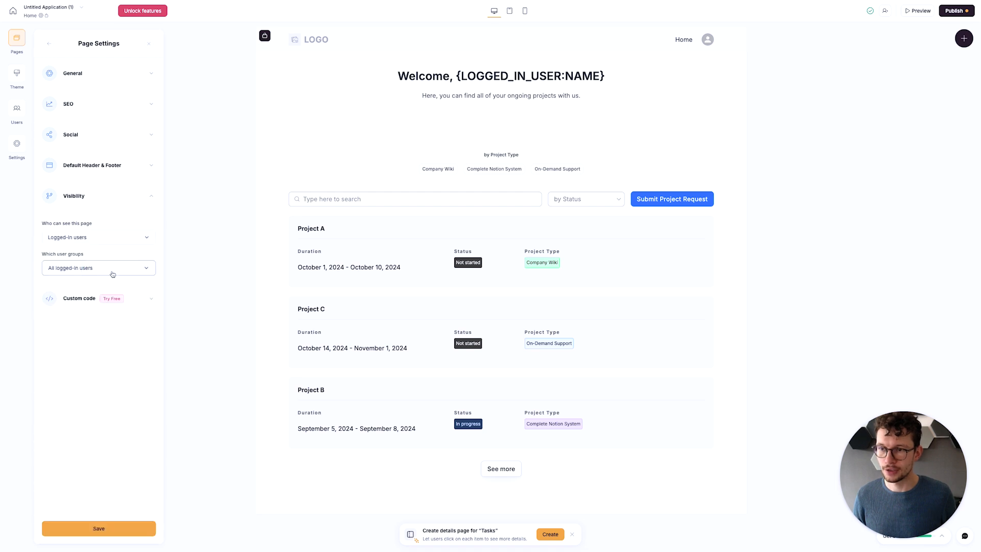
{"action": "left_click", "coordinate": [112, 527]}
- Check who can see the User profile page in its visibility settings
{"action": "left_click", "coordinate": [144, 227]}
{"action": "left_click", "coordinate": [122, 244]}
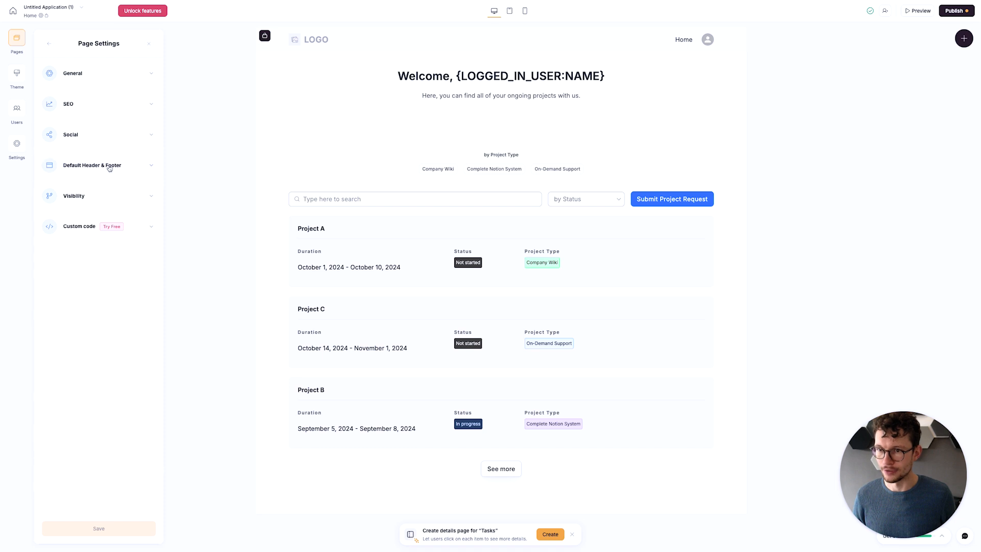
{"action": "left_click", "coordinate": [111, 207]}
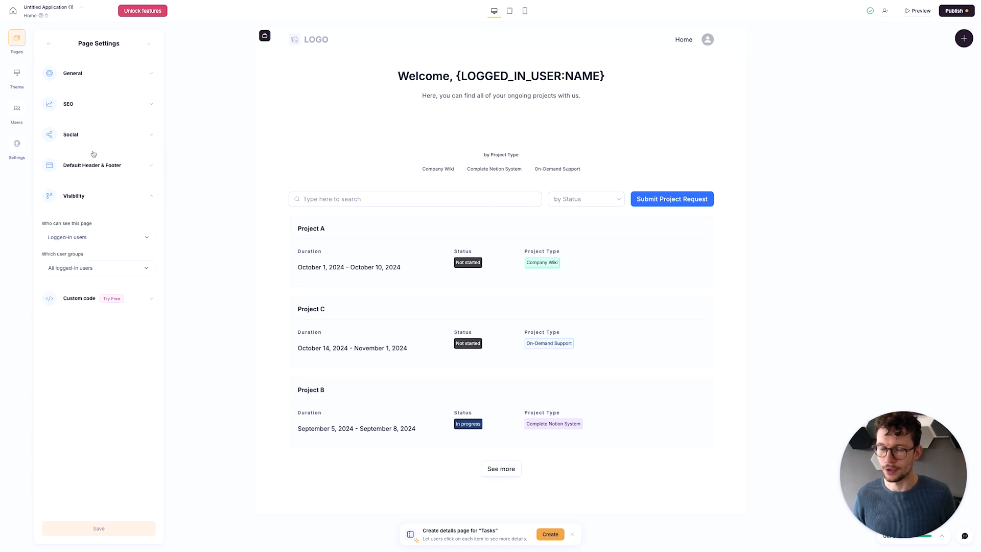
{"action": "left_click", "coordinate": [49, 44]}
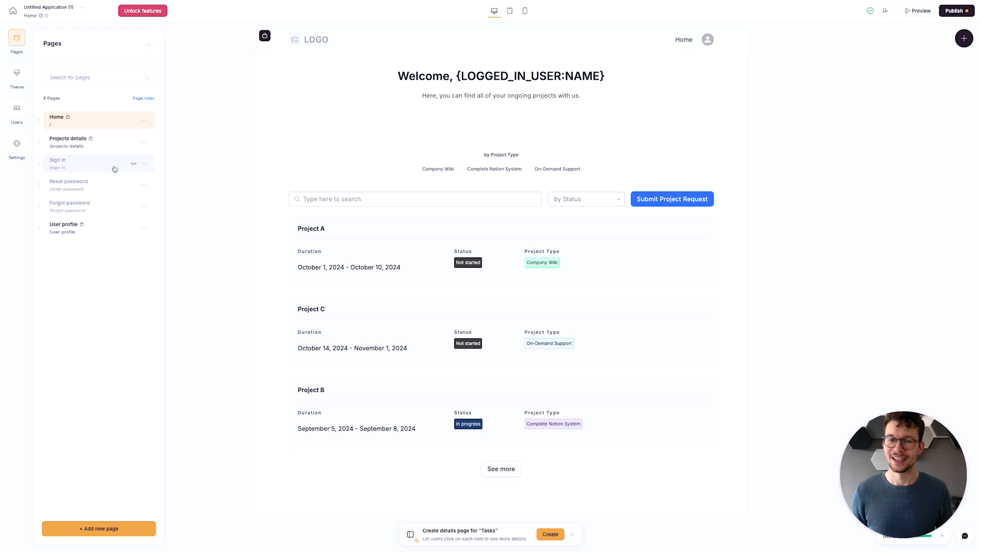
- Add a new page named "about" with the URL /about
{"action": "left_click", "coordinate": [115, 533]}
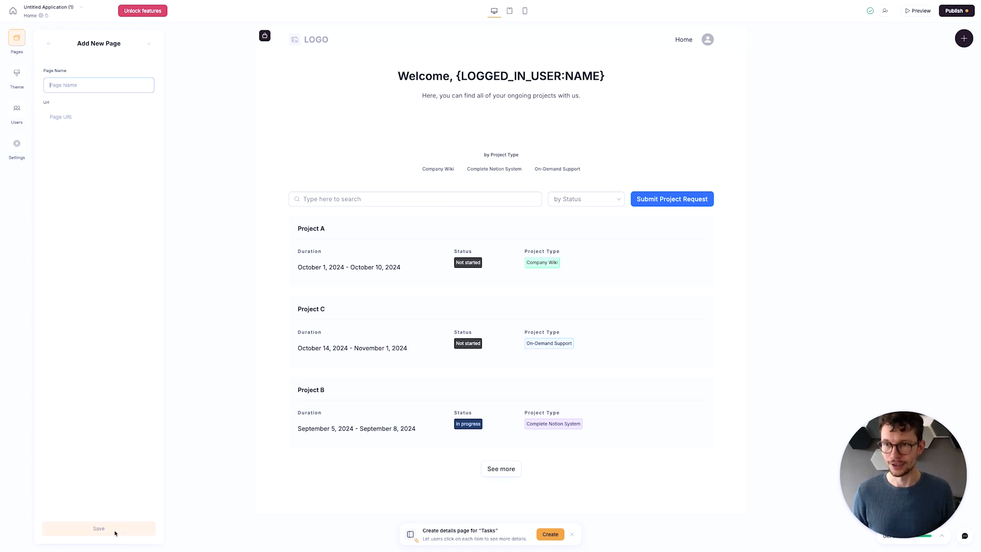
{"action": "type", "text": "Lan"}
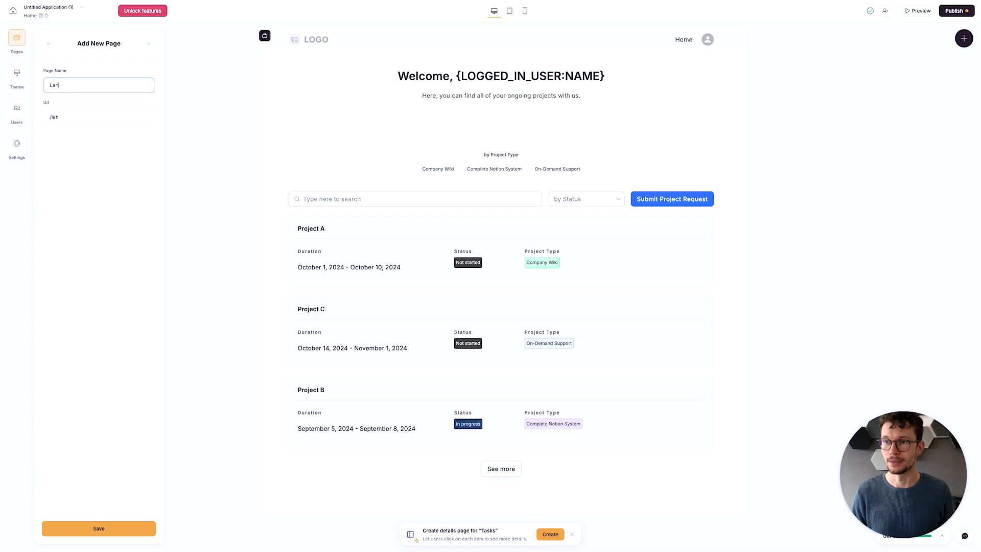
{"action": "key", "text": "BackSpace"}
{"action": "key", "text": "BackSpace"}
{"action": "type", "text": "landing"}
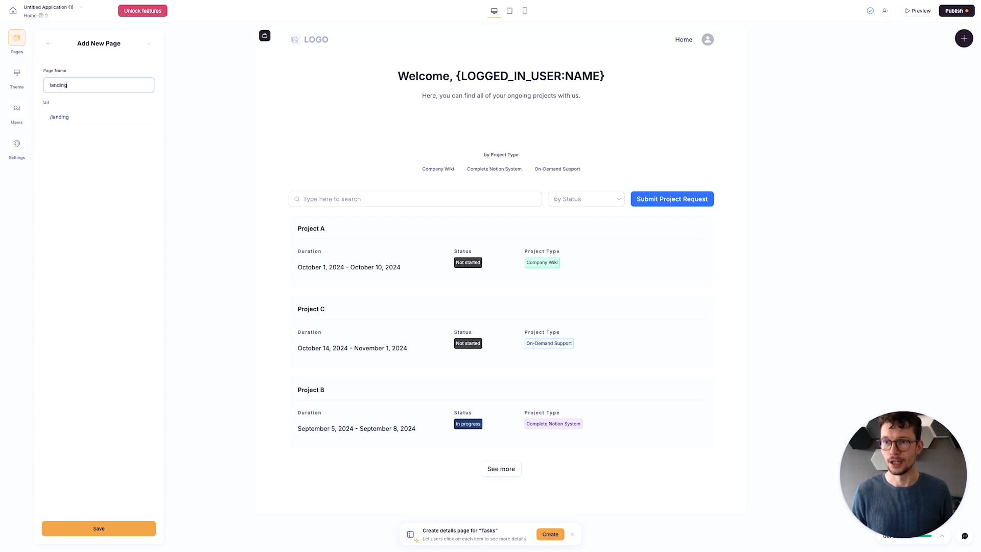
{"action": "key", "text": "super+a"}
{"action": "left_click", "coordinate": [85, 217]}
{"action": "double_click", "coordinate": [60, 83]}
{"action": "type", "text": "a"}
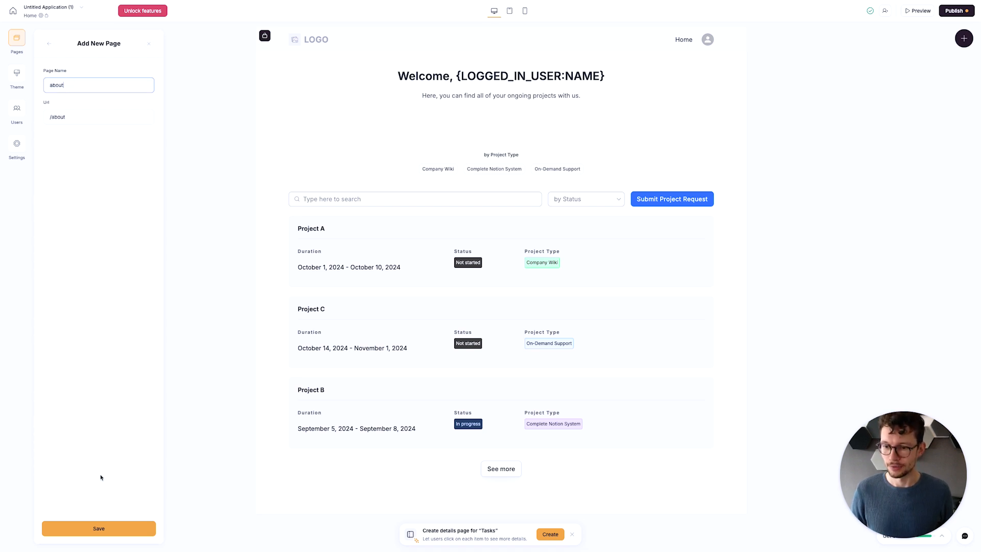
{"action": "left_click", "coordinate": [103, 534]}
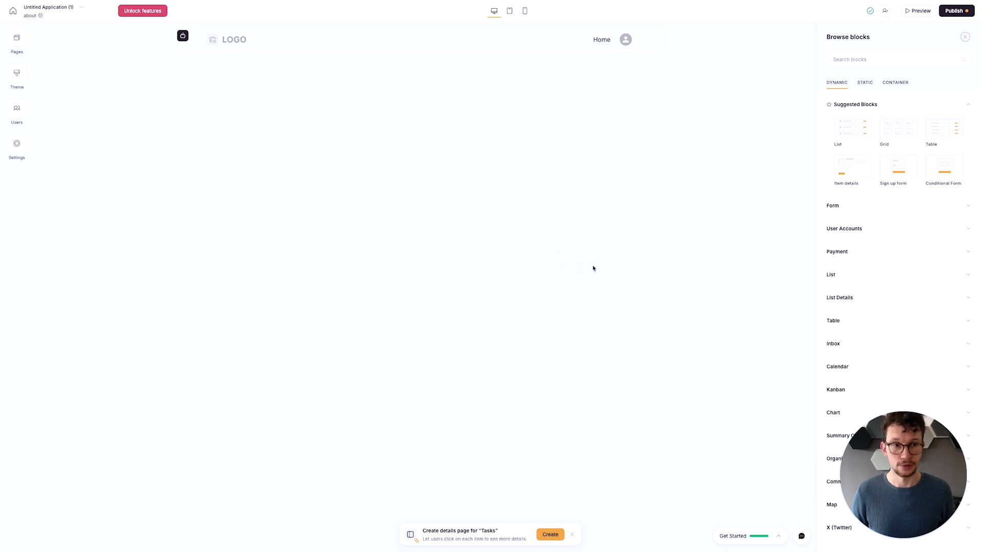
- Add the static "Hero with call to action" block to the about page and review its button settings
{"action": "left_click", "coordinate": [868, 83]}
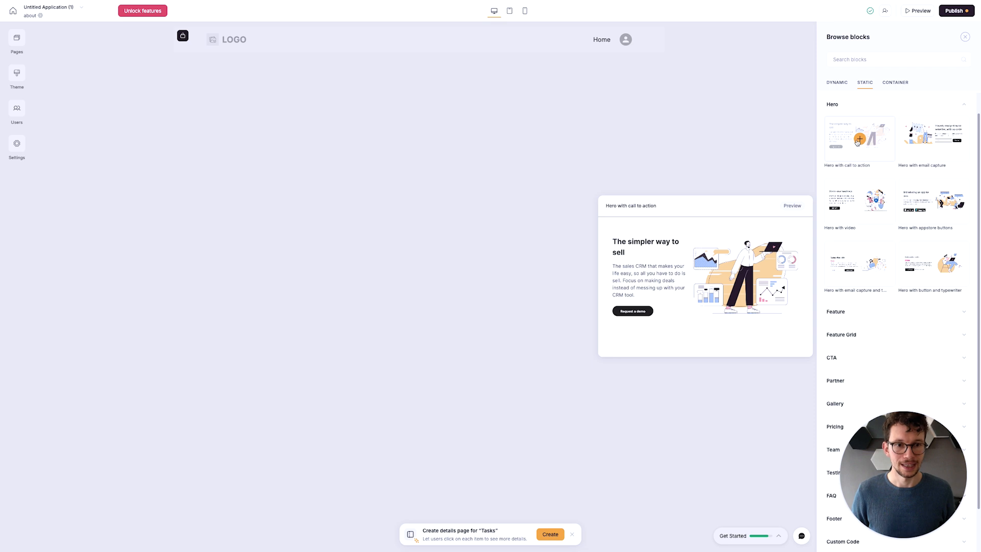
{"action": "left_click", "coordinate": [859, 140]}
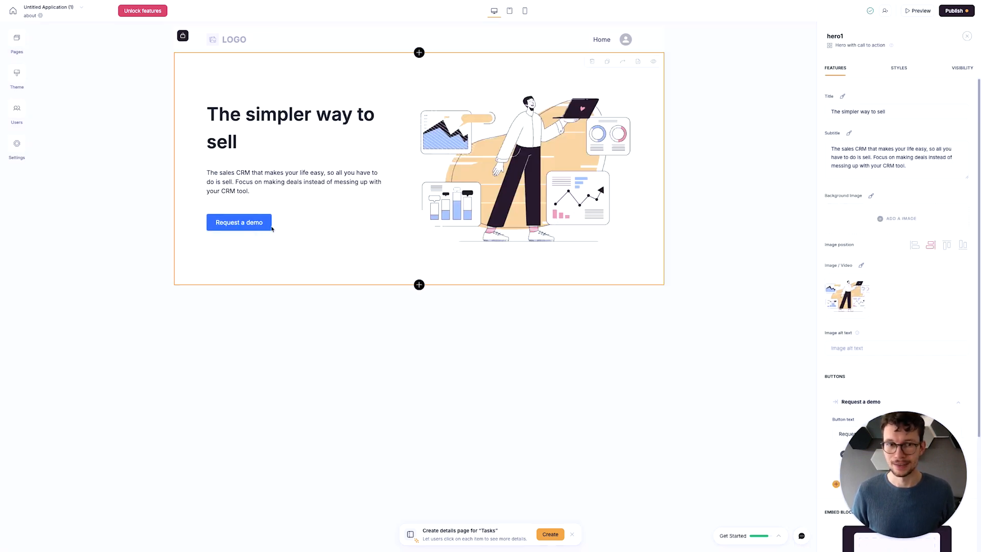
{"action": "scroll", "coordinate": [855, 328], "scroll_direction": "down", "scroll_amount": 3}
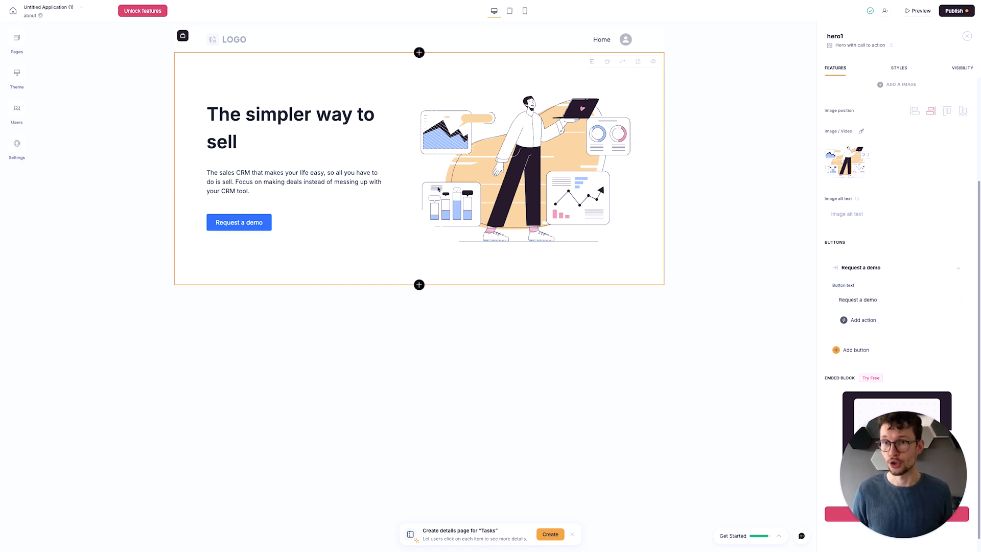
- Set the page rules to send non-logged-in users to about on unauthorized access and logged-in users to about after sign out
{"action": "left_click", "coordinate": [20, 46]}
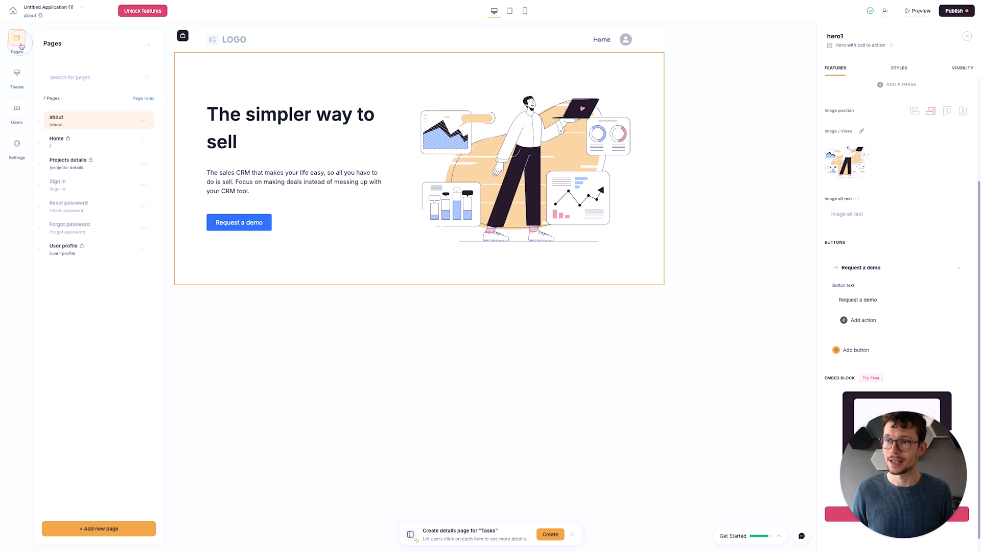
{"action": "left_click", "coordinate": [141, 99]}
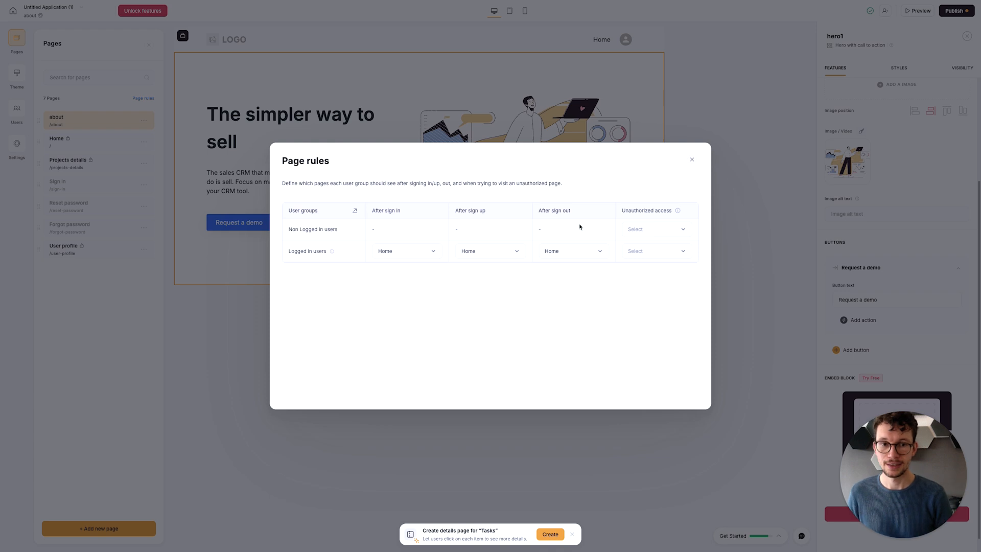
{"action": "left_click", "coordinate": [680, 229]}
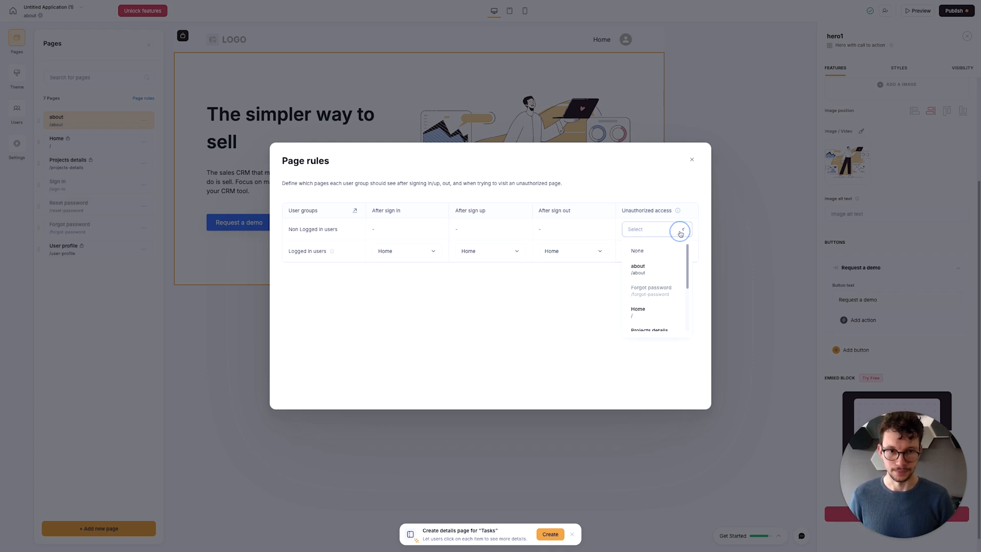
{"action": "left_click", "coordinate": [671, 275]}
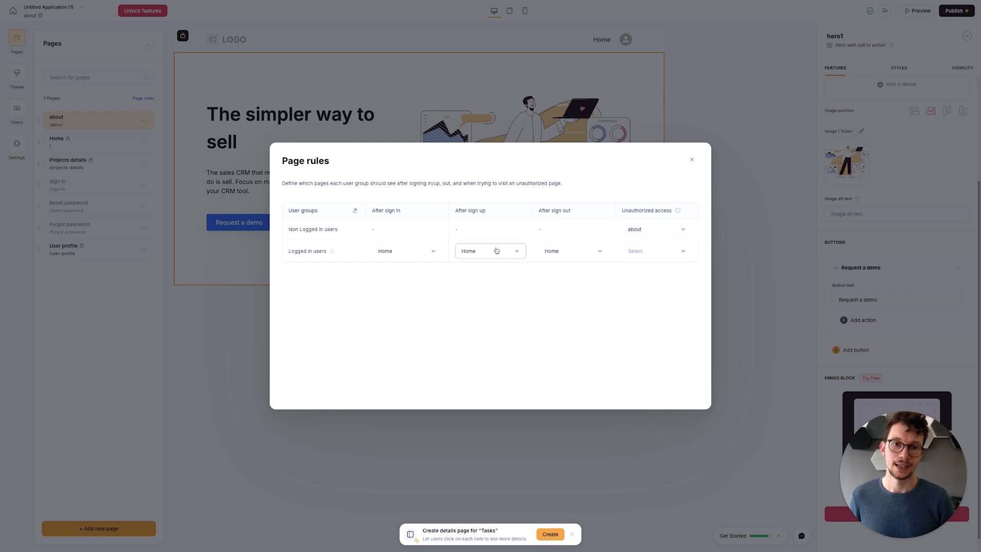
{"action": "left_click", "coordinate": [595, 249]}
{"action": "left_click", "coordinate": [574, 282]}
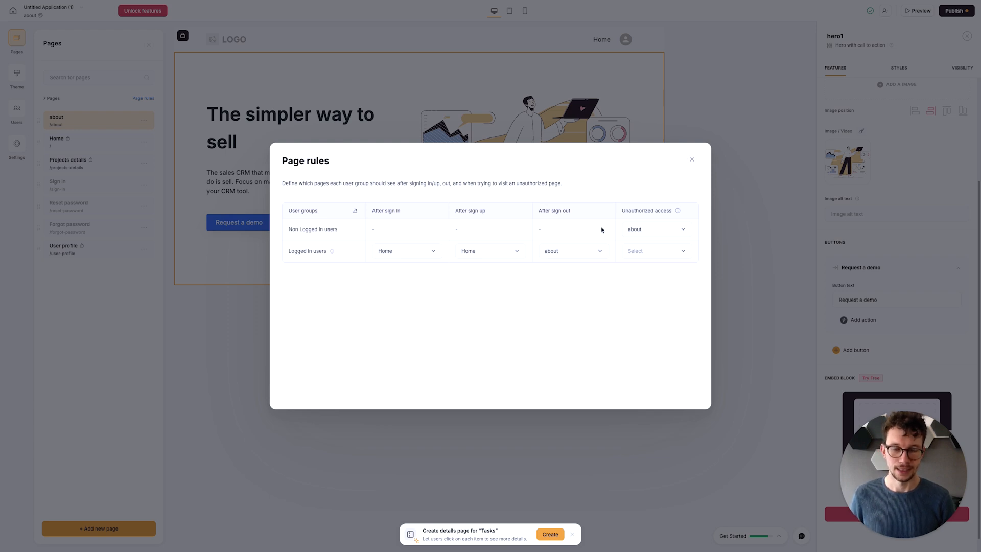
{"action": "left_click", "coordinate": [692, 161]}
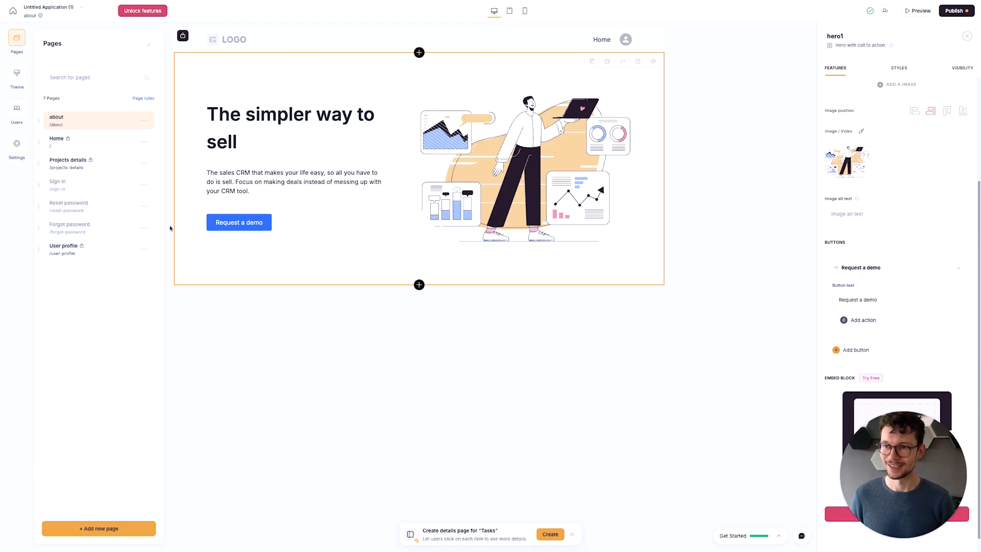
- Publish the pending updates of the application to its Softr subdomain
{"action": "left_click_drag", "start_coordinate": [38, 120], "coordinate": [43, 249]}
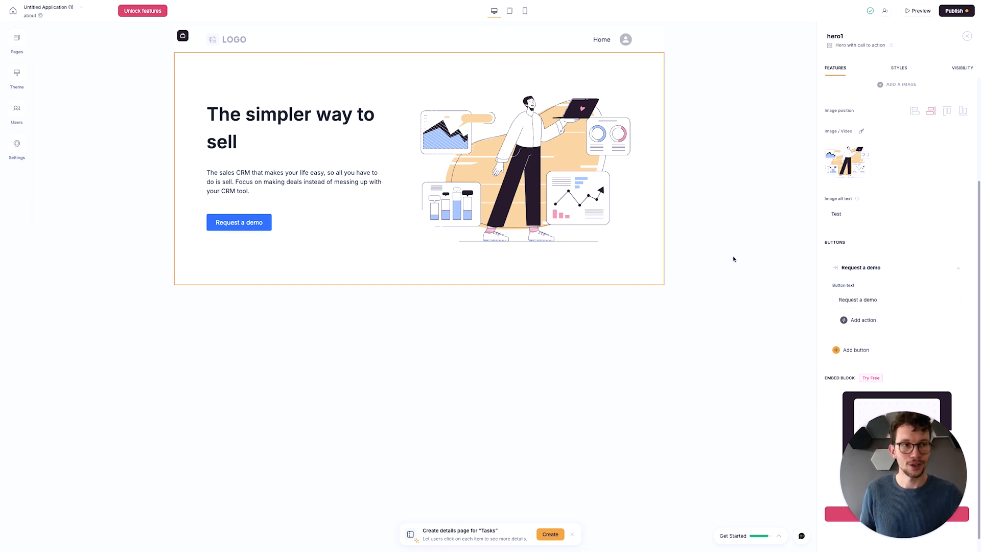
{"action": "left_click", "coordinate": [952, 11]}
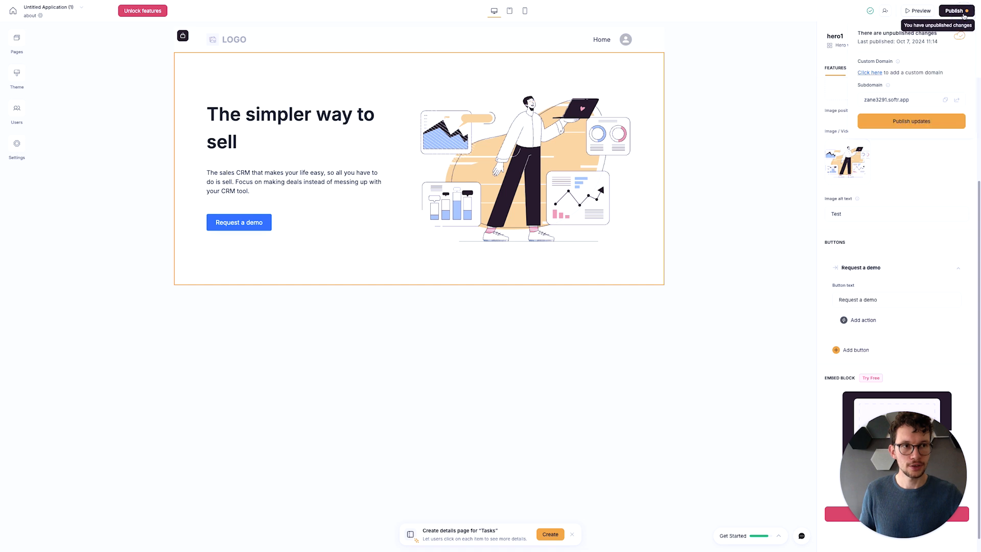
{"action": "left_click", "coordinate": [913, 121]}
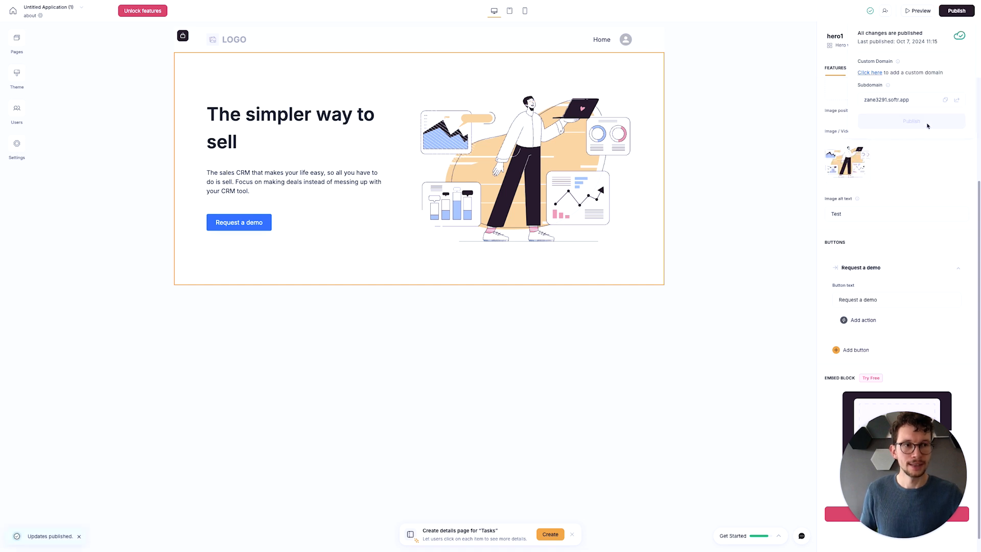
- Copy the published app's address and open it in the incognito browser window as a logged-out visitor
{"action": "left_click", "coordinate": [945, 99]}
{"action": "key", "text": "ctrl+Right"}
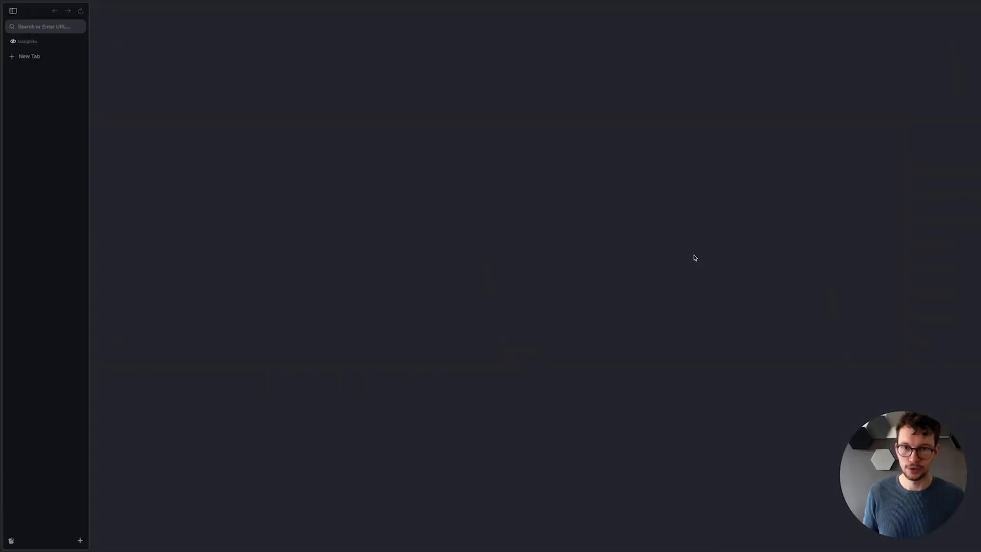
{"action": "key", "text": "super+l"}
{"action": "key", "text": "super+v"}
{"action": "key", "text": "Return"}
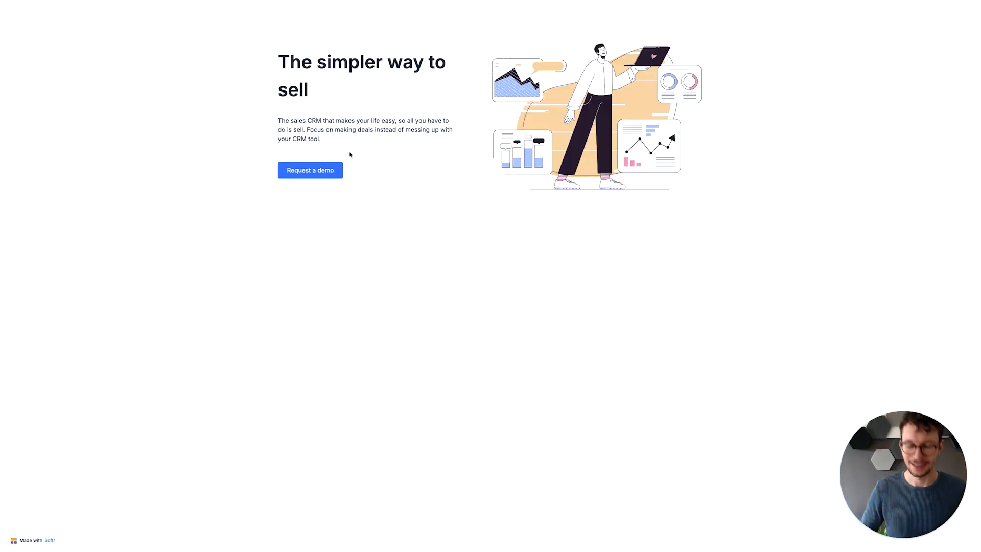
- Remove "about?next-page=/" from the address and reload the site's root URL to test the logged-out redirect
{"action": "key", "text": "super+l"}
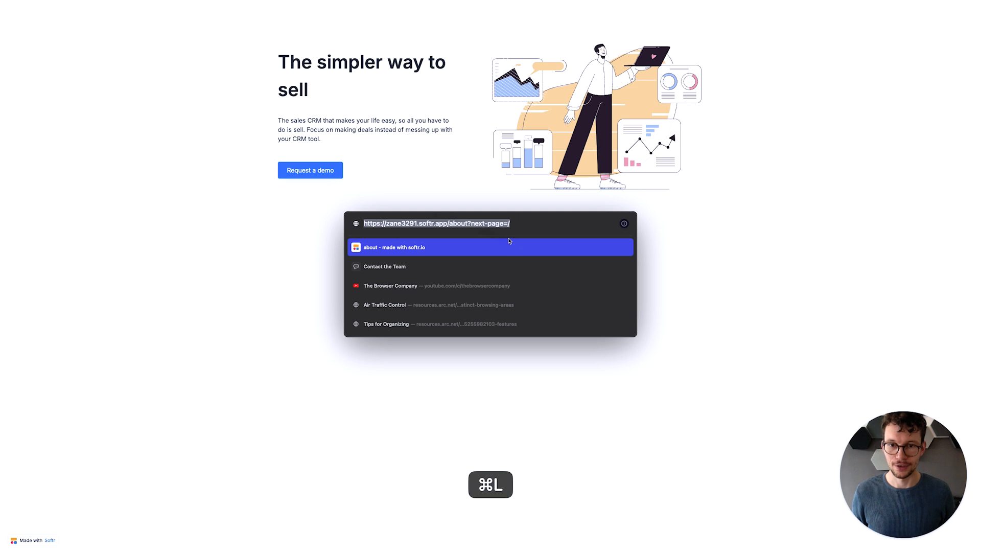
{"action": "left_click", "coordinate": [446, 227]}
{"action": "left_click_drag", "start_coordinate": [449, 225], "coordinate": [538, 225]}
{"action": "key", "text": "BackSpace"}
{"action": "key", "text": "Return"}
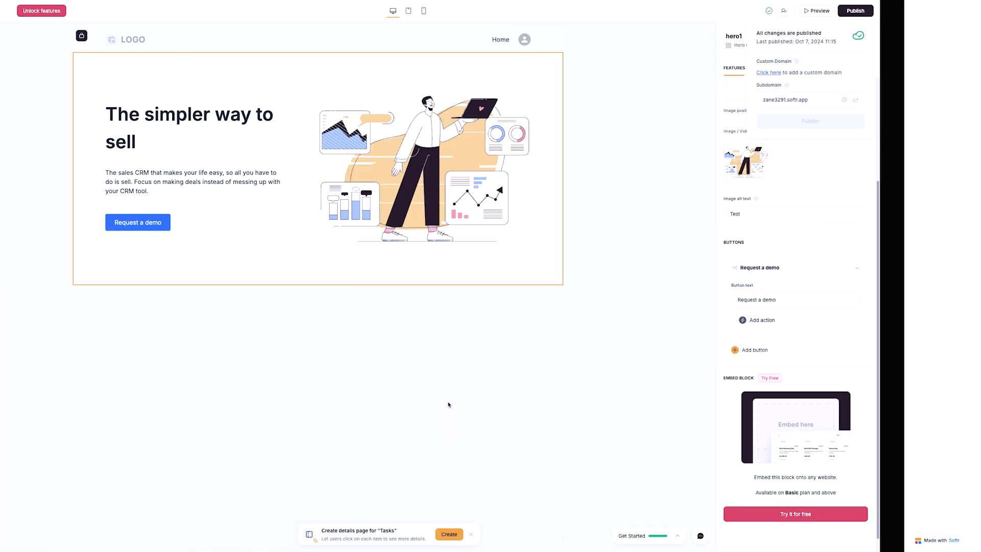
- Copy the Acme Inc user's magic link from the users list and open it in the incognito browser window
{"action": "left_click", "coordinate": [18, 109]}
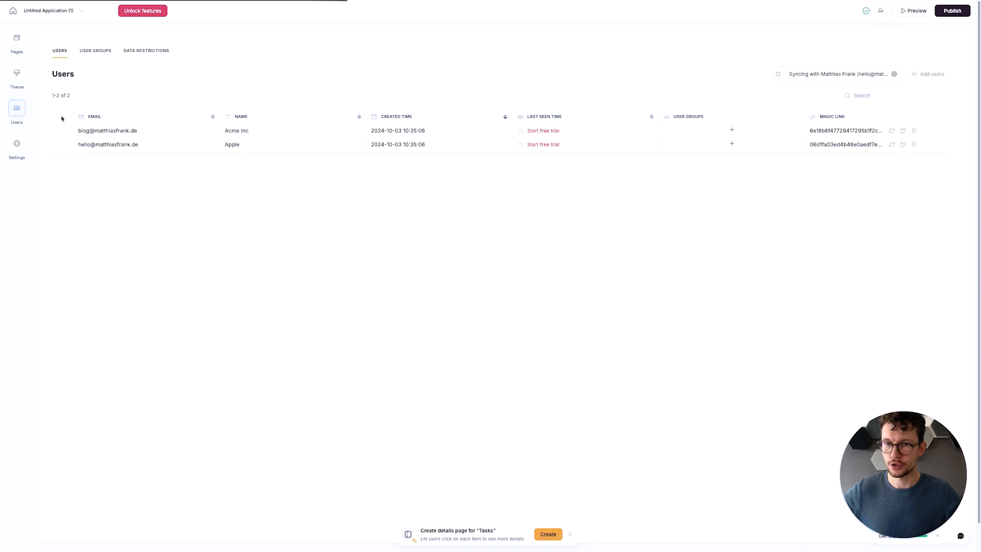
{"action": "left_click", "coordinate": [903, 144]}
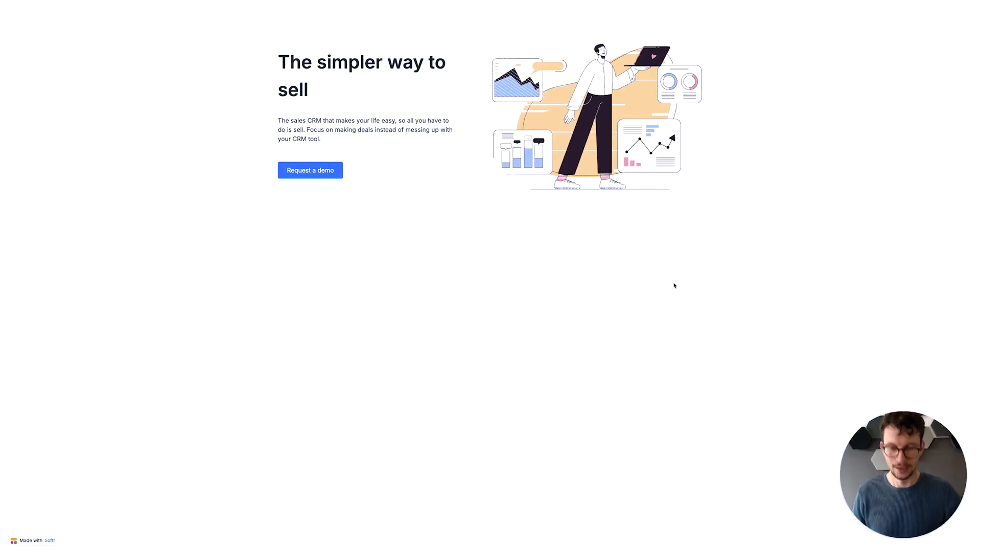
{"action": "key", "text": "super+l"}
{"action": "key", "text": "super+v"}
{"action": "key", "text": "Return"}
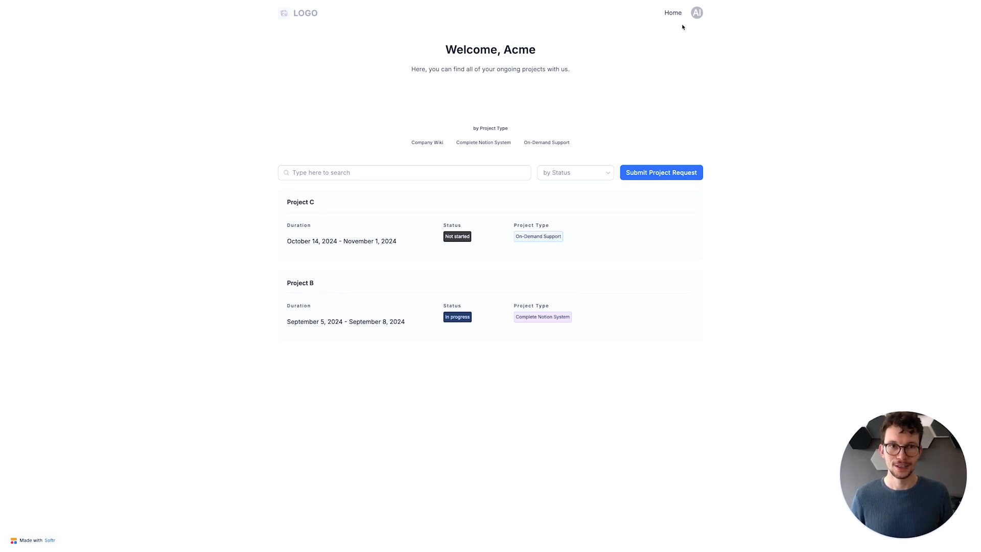
- Check the My Profile page from the portal's user menu and return to the Home page
{"action": "left_click", "coordinate": [697, 12]}
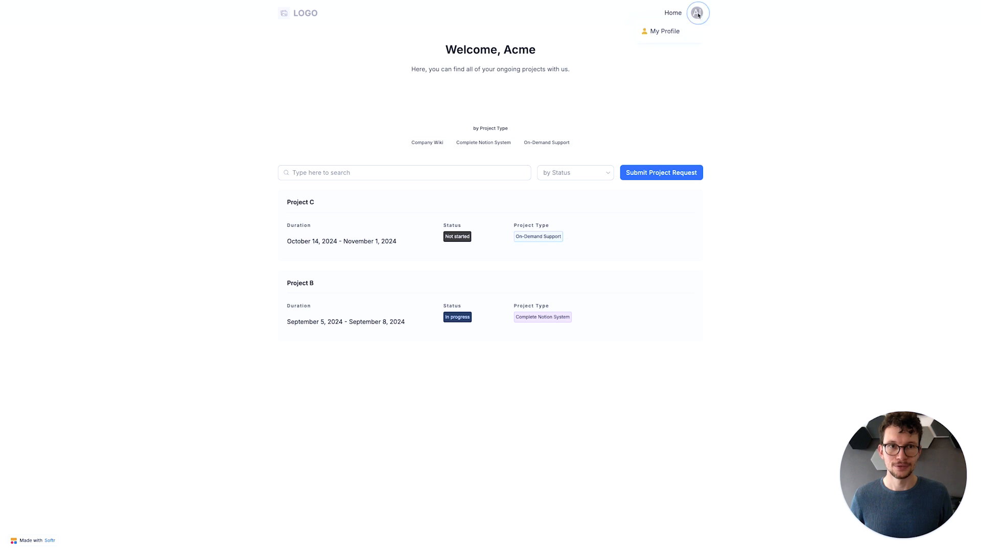
{"action": "left_click", "coordinate": [664, 31]}
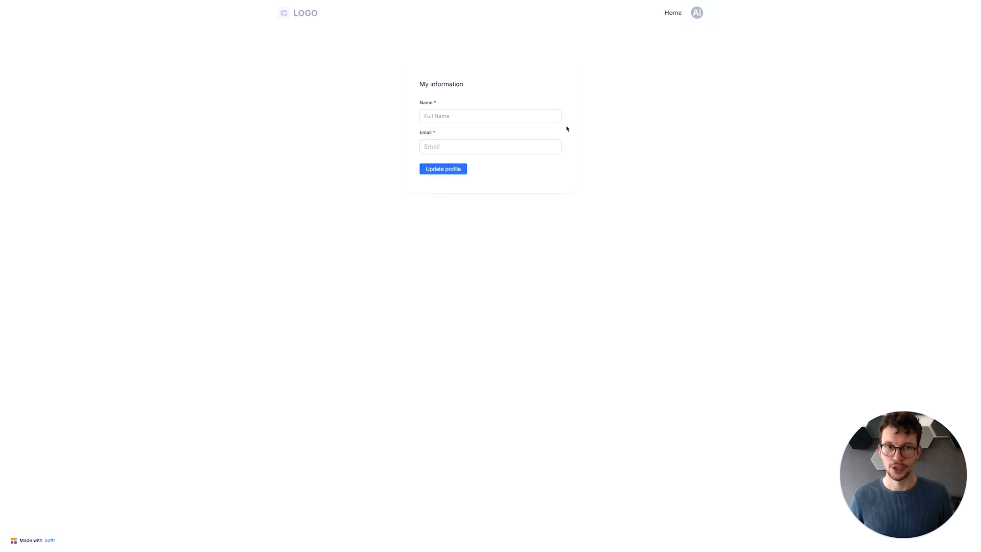
{"action": "left_click", "coordinate": [672, 12]}
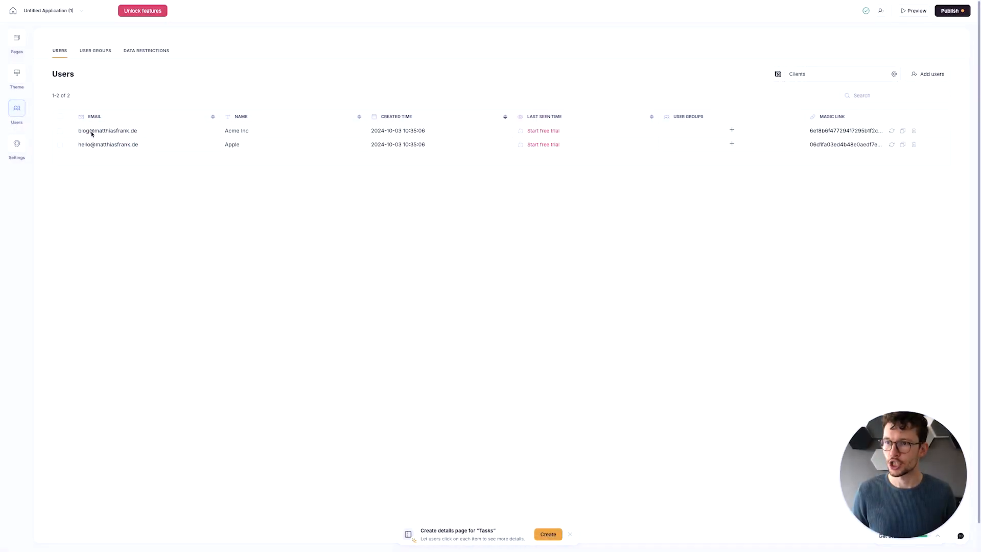
- Review the custom domain settings of the application in the Softr editor
{"action": "left_click", "coordinate": [17, 144]}
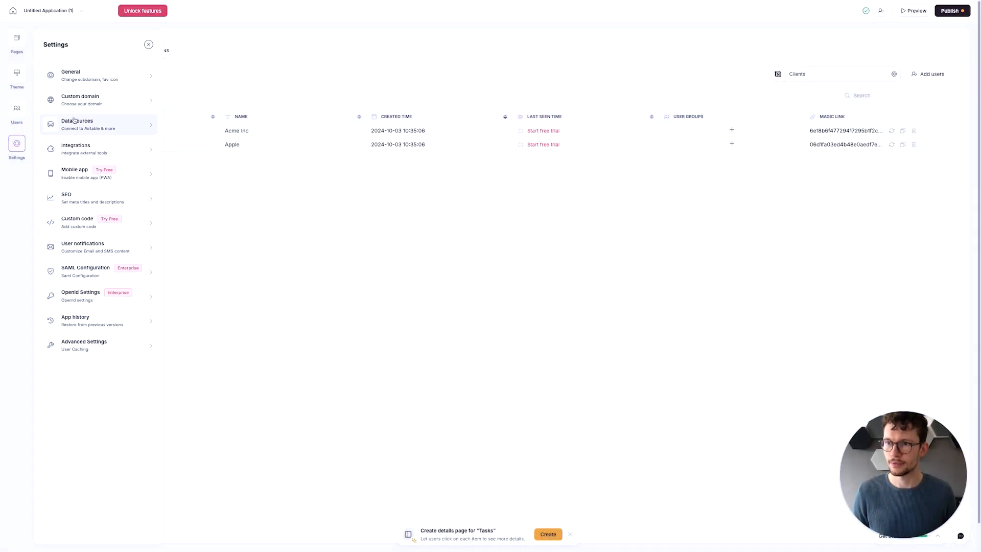
{"action": "left_click", "coordinate": [95, 102]}
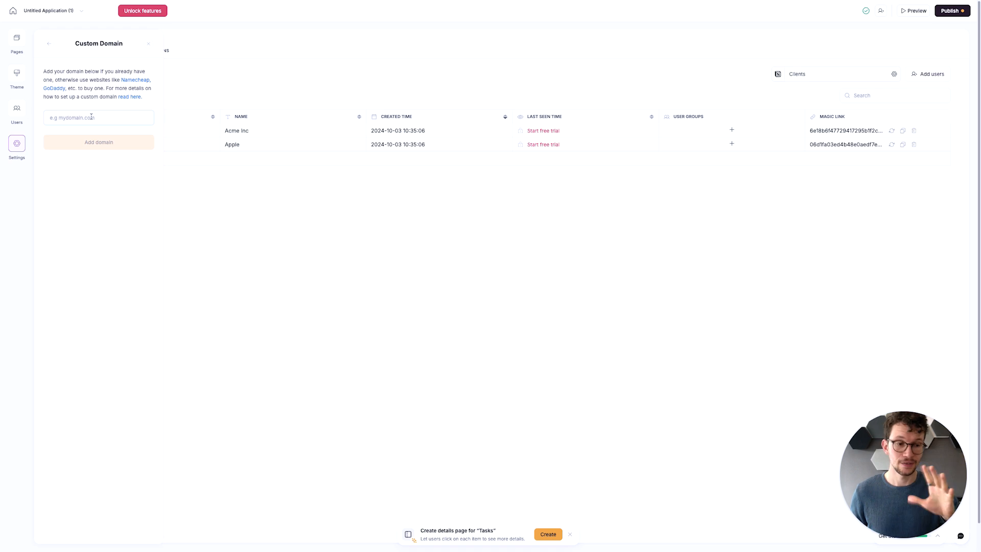
{"action": "left_click", "coordinate": [53, 45]}
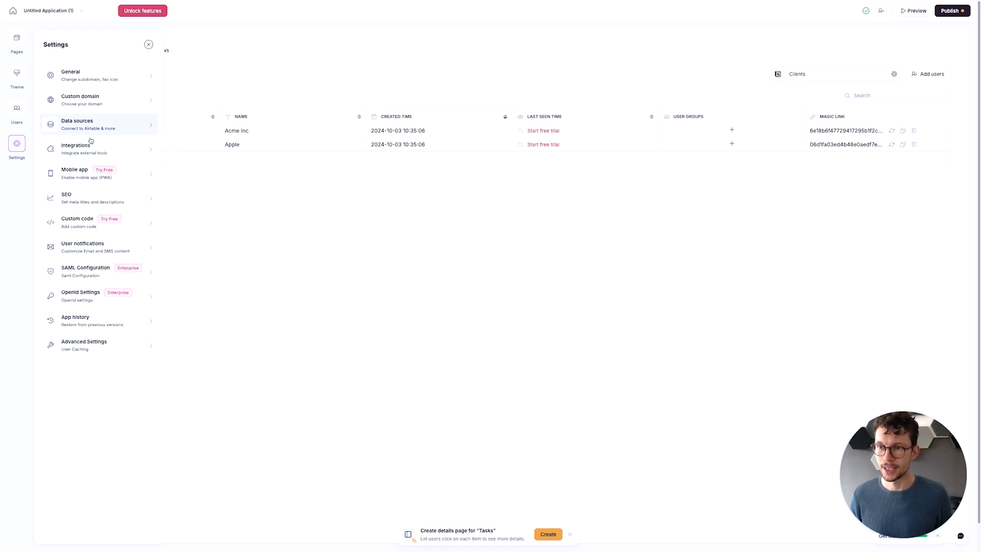
- Set the application name to "Client Portal" in the general settings and save it
{"action": "left_click", "coordinate": [99, 74]}
{"action": "left_click", "coordinate": [91, 84]}
{"action": "key", "text": "super+a"}
{"action": "type", "text": "Clie"}
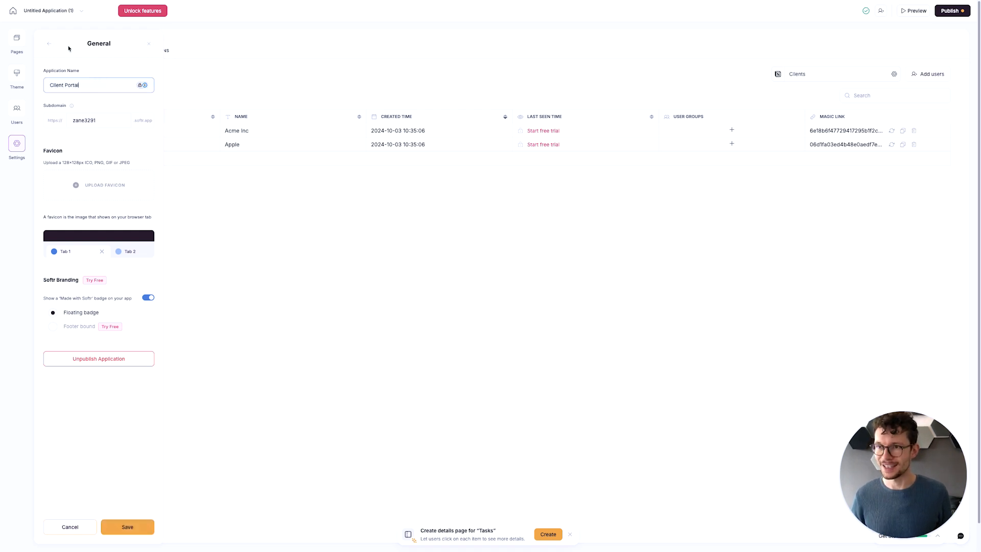
{"action": "left_click", "coordinate": [127, 531]}
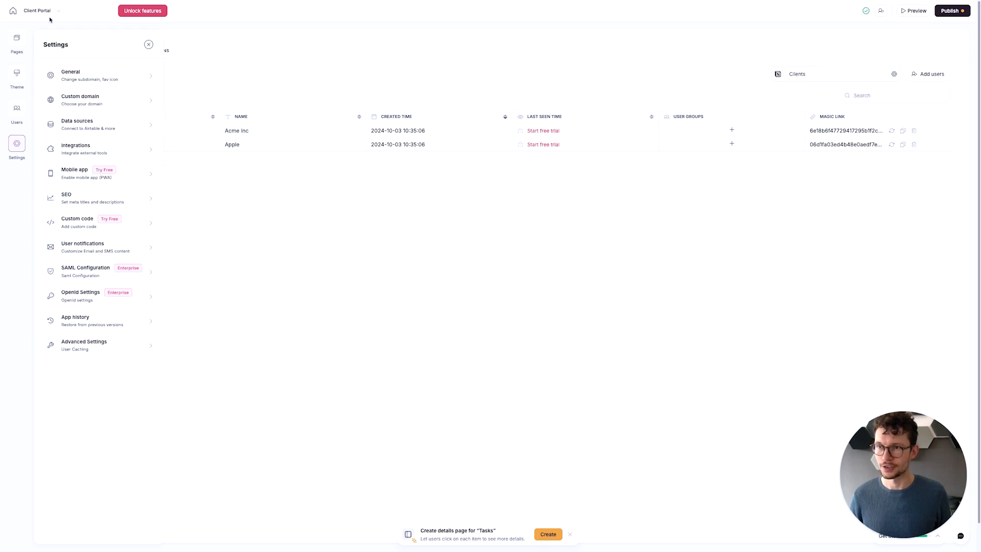
- Set the application's subdomain to "notion-consulting" in the general settings and save it
{"action": "left_click", "coordinate": [92, 121]}
{"action": "left_click", "coordinate": [105, 139]}
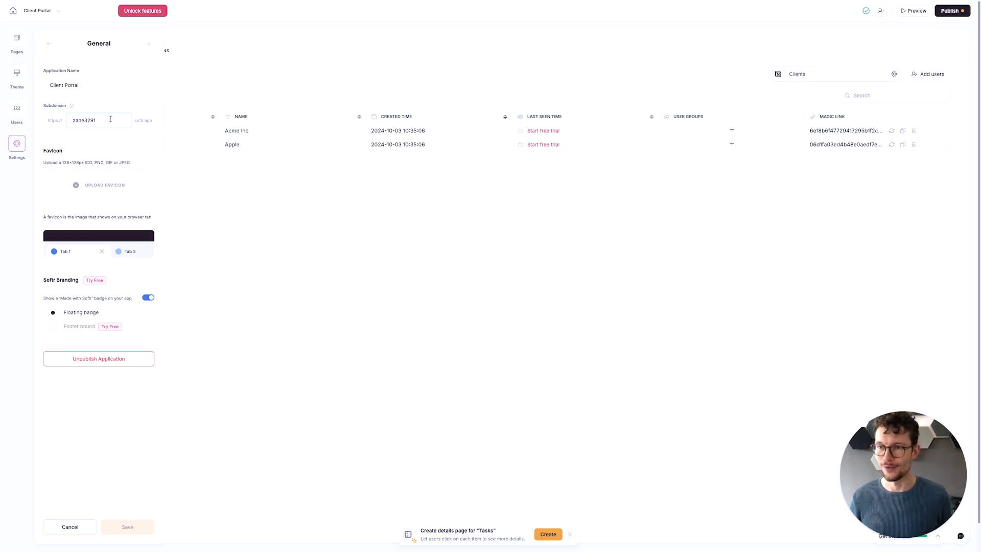
{"action": "left_click", "coordinate": [111, 119]}
{"action": "key", "text": "super+a"}
{"action": "type", "text": "n"}
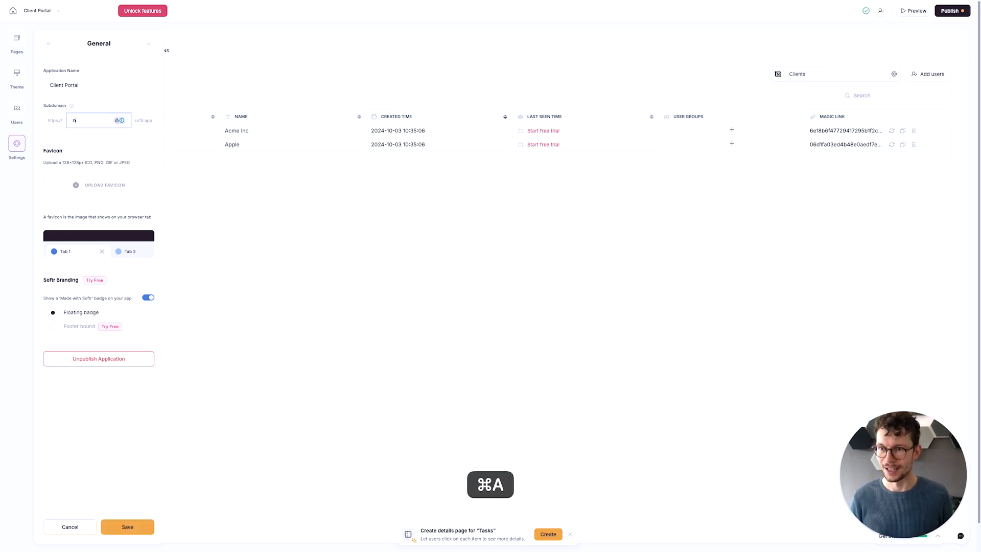
{"action": "type", "text": "otion-sonsulting"}
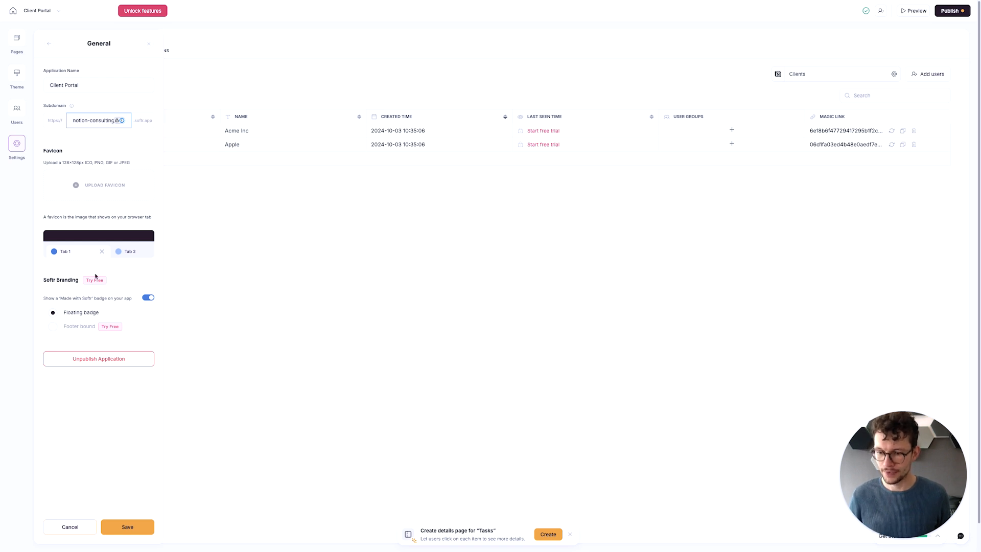
{"action": "left_click", "coordinate": [136, 528]}
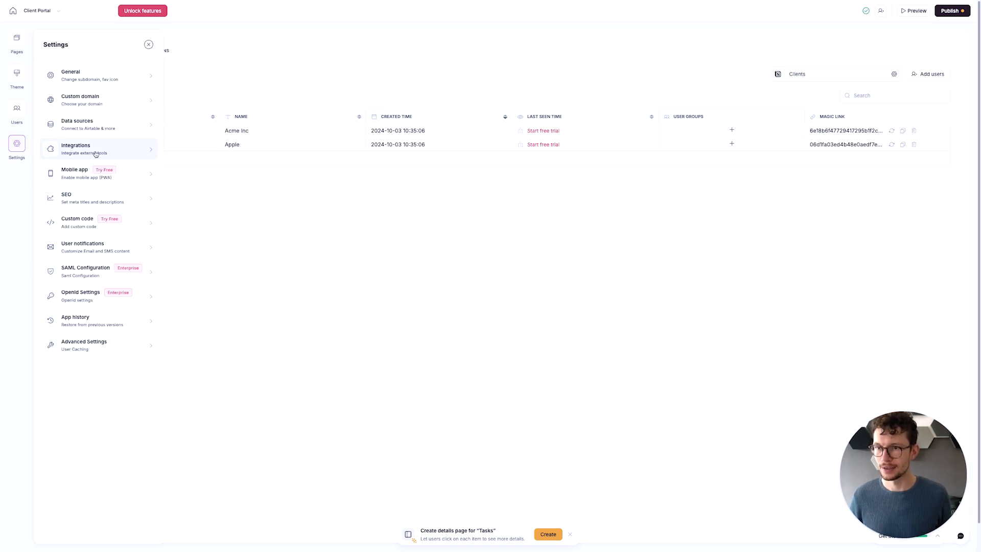
- Examine the Softr Branding badge options in the general settings and go back to the users list
{"action": "left_click", "coordinate": [83, 81]}
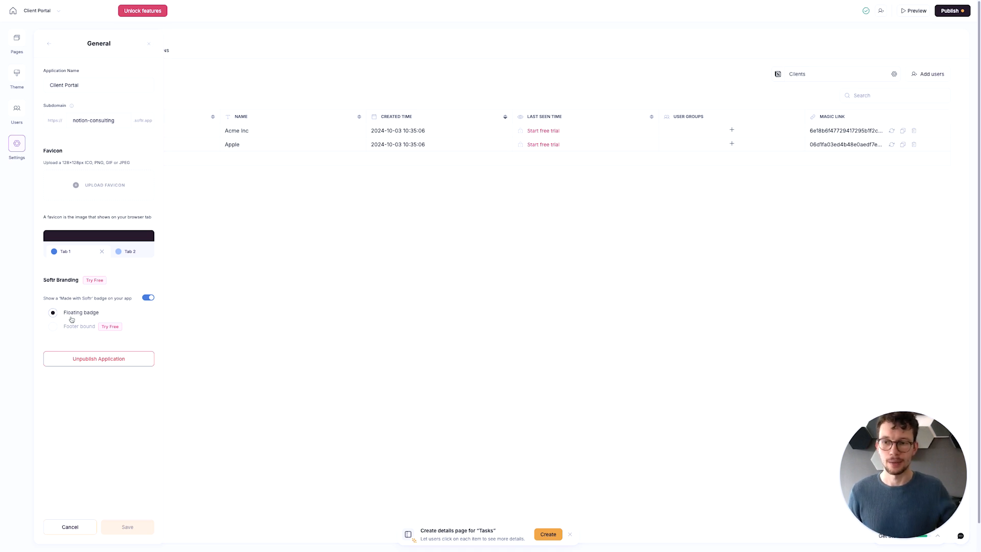
{"action": "mouse_move", "coordinate": [151, 297]}
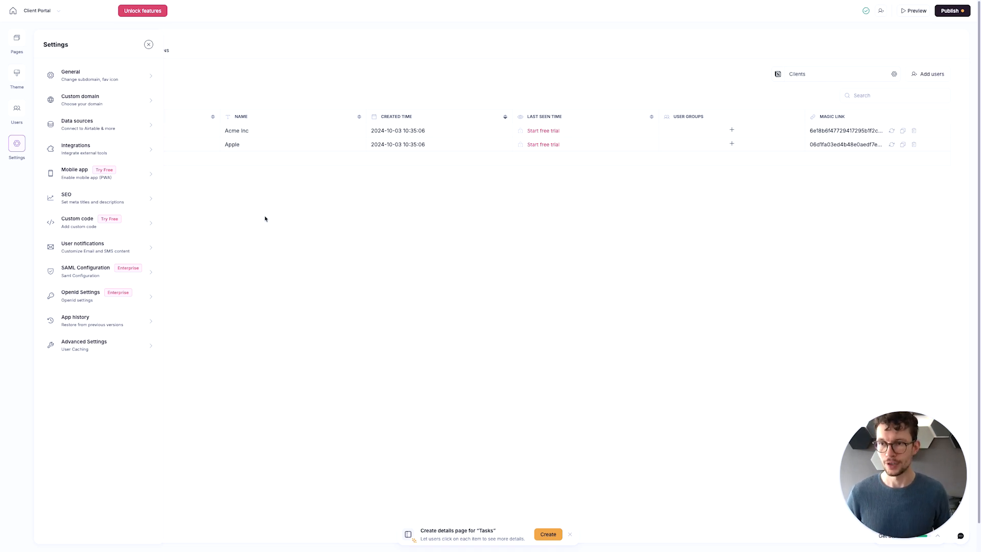
{"action": "left_click", "coordinate": [17, 110]}
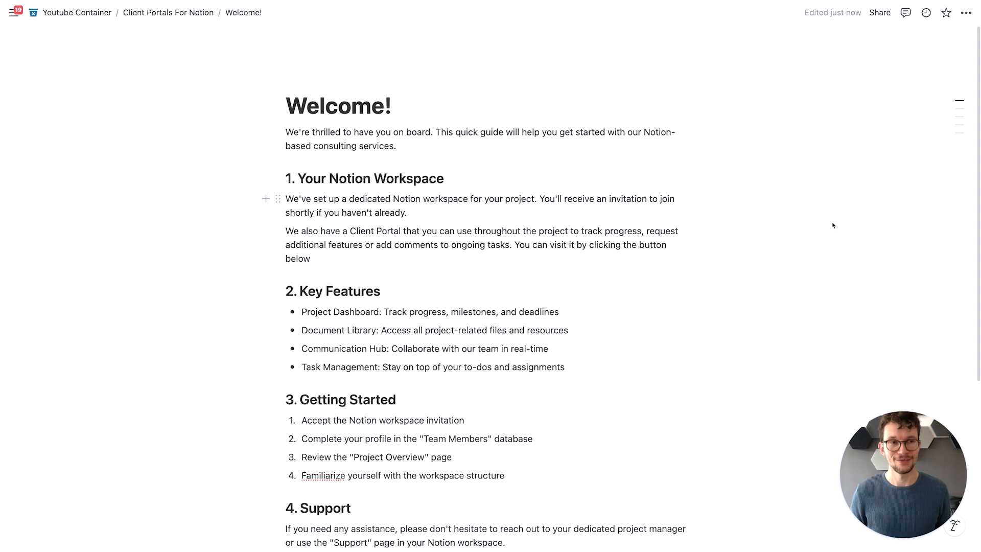
- Look at the sharing options of Notion's "Welcome!" page and insert a button block below the Client Portal paragraph
{"action": "left_click", "coordinate": [878, 13]}
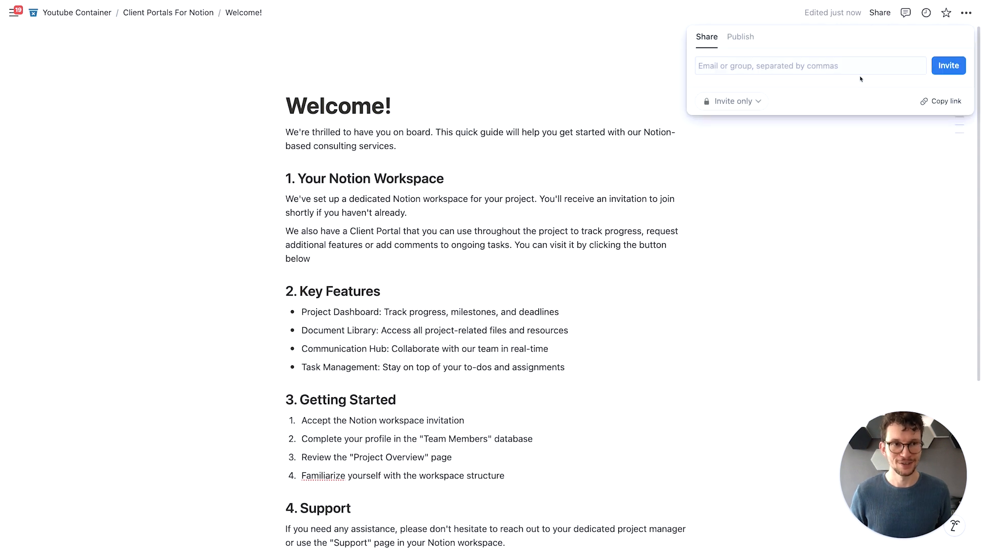
{"action": "left_click", "coordinate": [695, 268]}
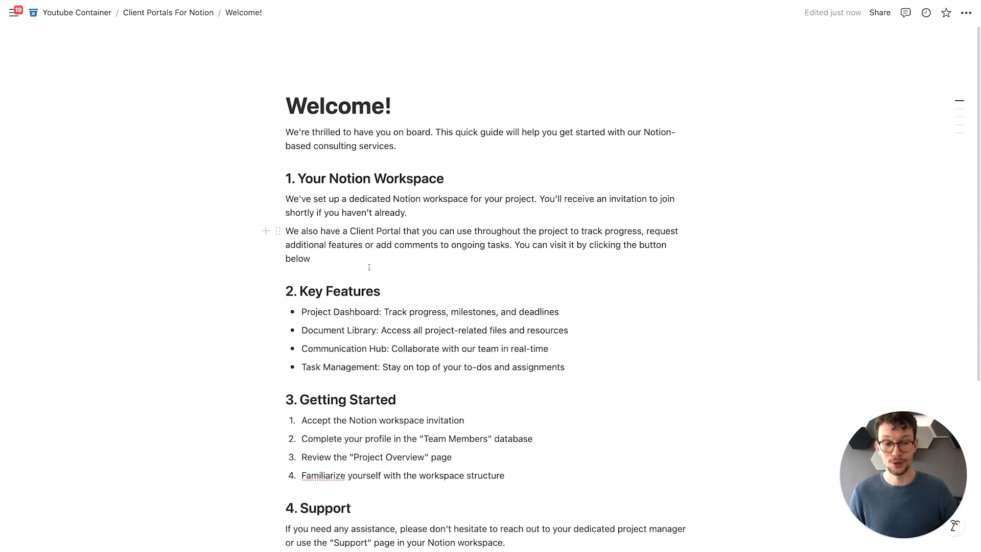
{"action": "left_click", "coordinate": [352, 262]}
{"action": "key", "text": "Return"}
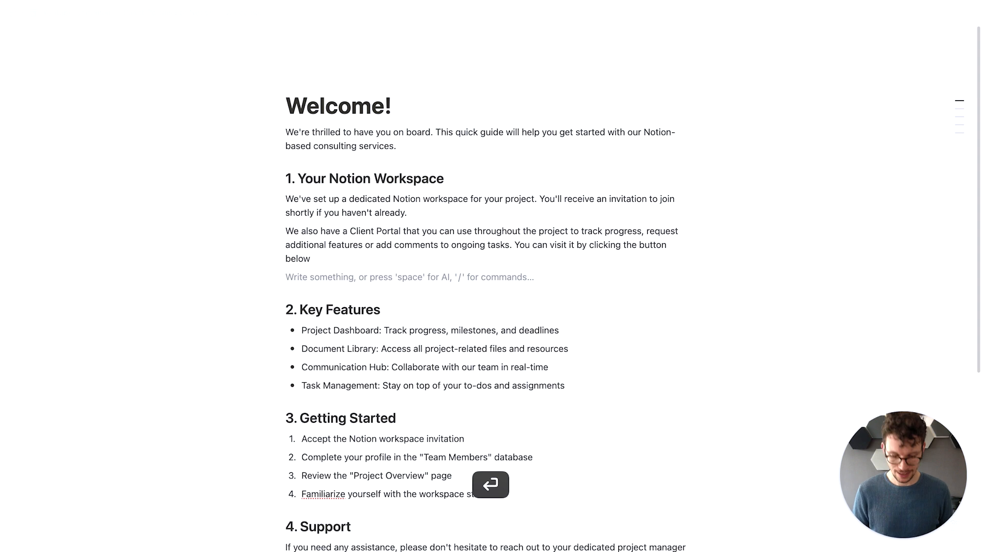
{"action": "type", "text": "/but"}
{"action": "key", "text": "Return"}
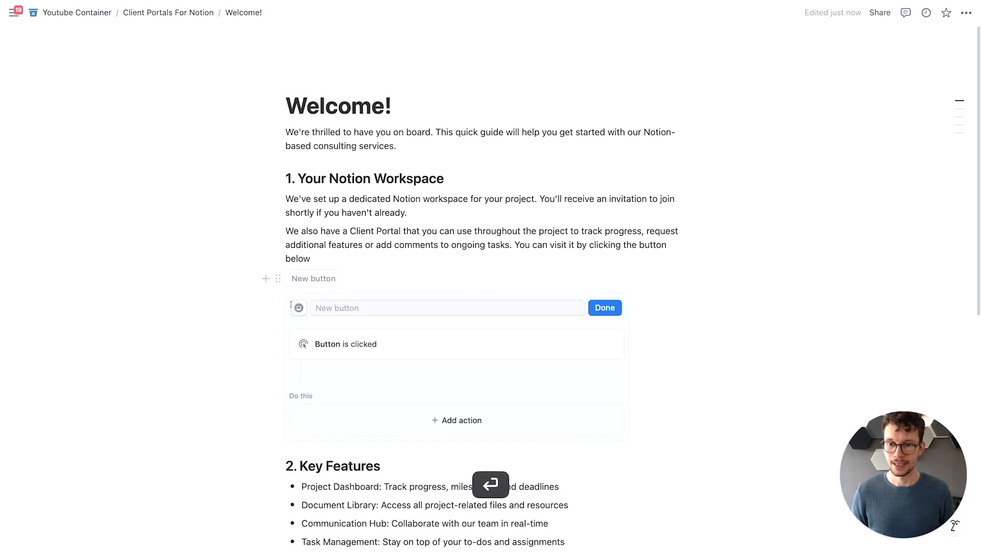
- Give the new button a rocket emoji and the label "Launch Client Portal"
{"action": "left_click", "coordinate": [299, 307]}
{"action": "left_click", "coordinate": [226, 329]}
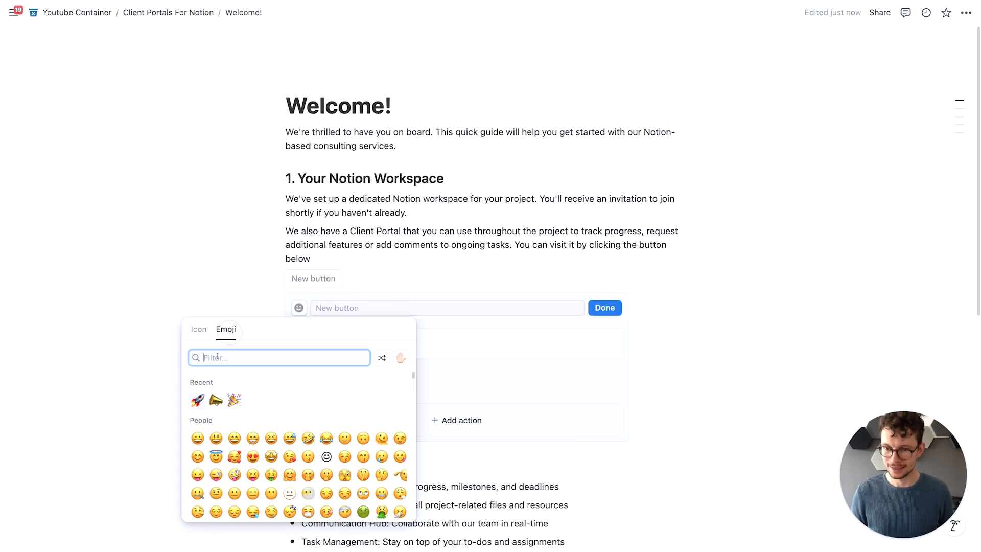
{"action": "left_click", "coordinate": [198, 400]}
{"action": "left_click", "coordinate": [317, 312]}
{"action": "type", "text": "L"}
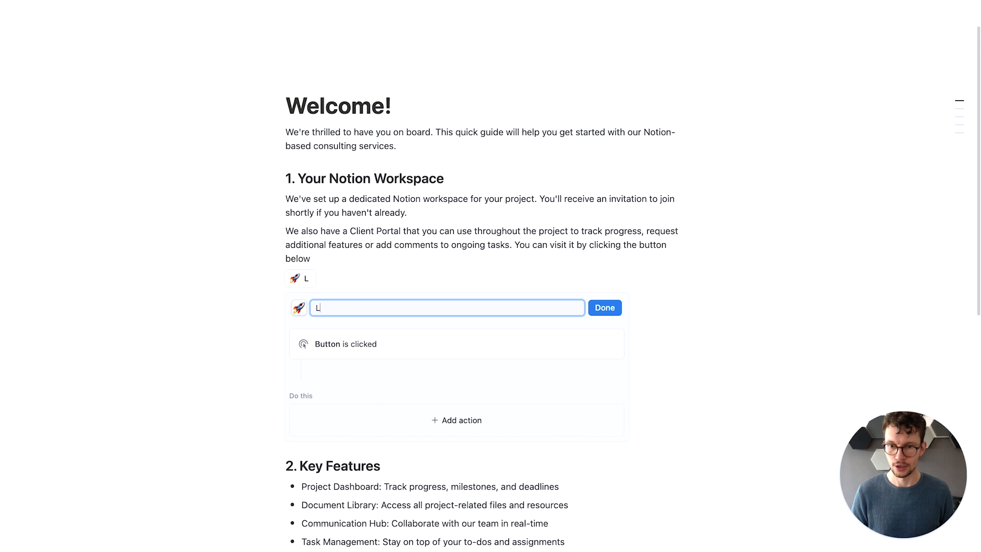
{"action": "type", "text": "aunch"}
{"action": "key", "text": "BackSpace"}
{"action": "key", "text": "BackSpace"}
{"action": "type", "text": "nch CLien"}
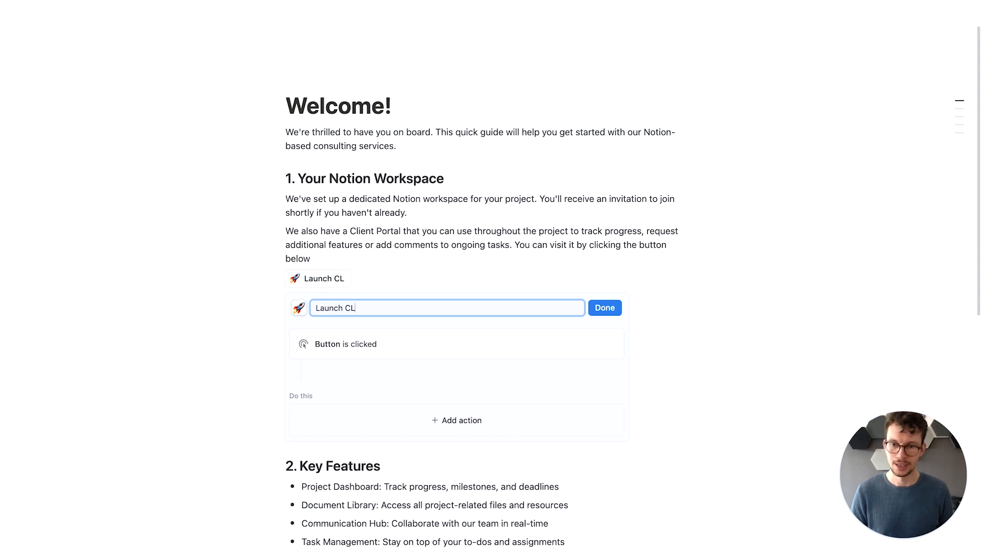
{"action": "key", "text": "BackSpace"}
{"action": "key", "text": "BackSpace"}
{"action": "key", "text": "BackSpace"}
{"action": "key", "text": "BackSpace"}
{"action": "type", "text": "lient Portal"}
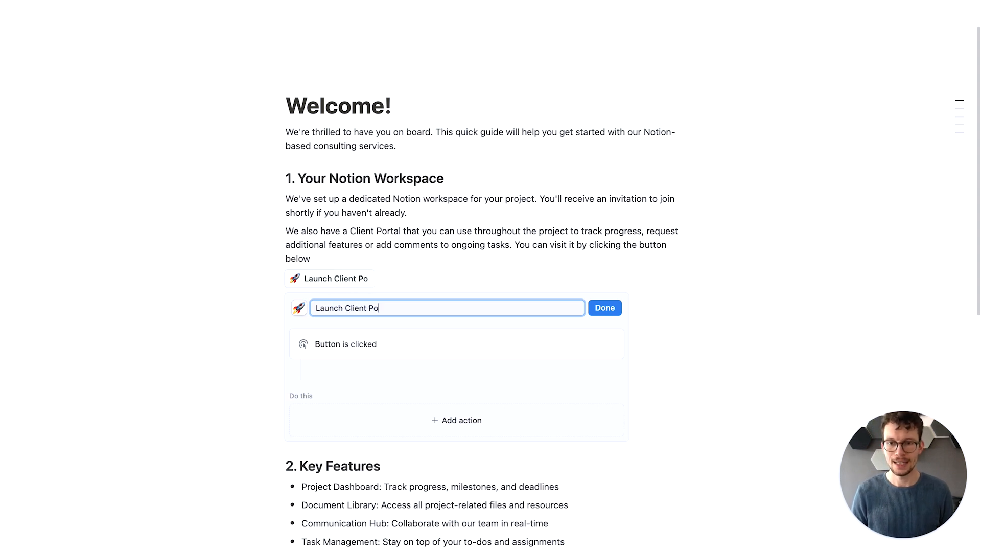
- Add an action to the button that opens the pasted client portal magic link, and finish editing the button
{"action": "left_click", "coordinate": [350, 420]}
{"action": "left_click", "coordinate": [343, 373]}
{"action": "left_click", "coordinate": [384, 426]}
{"action": "key", "text": "super+v"}
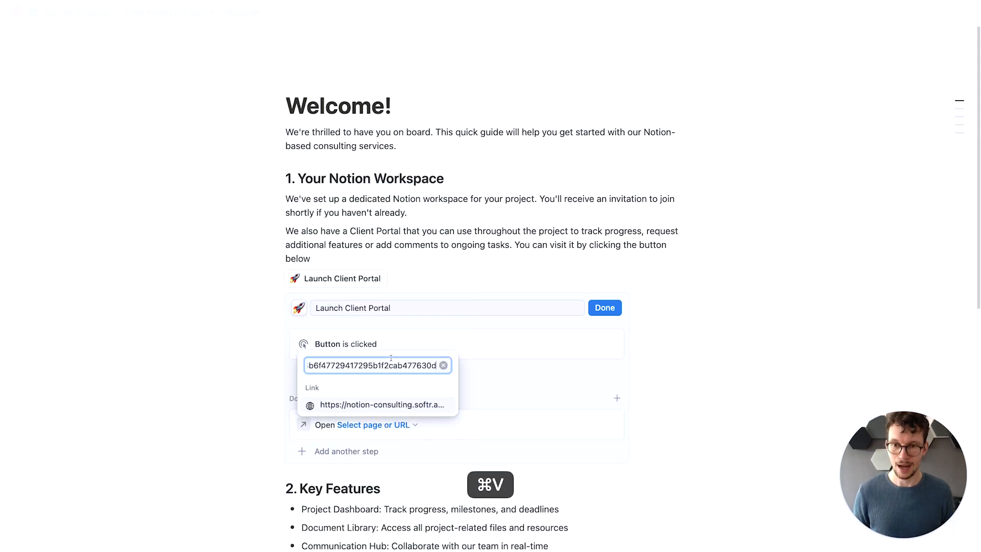
{"action": "key", "text": "Return"}
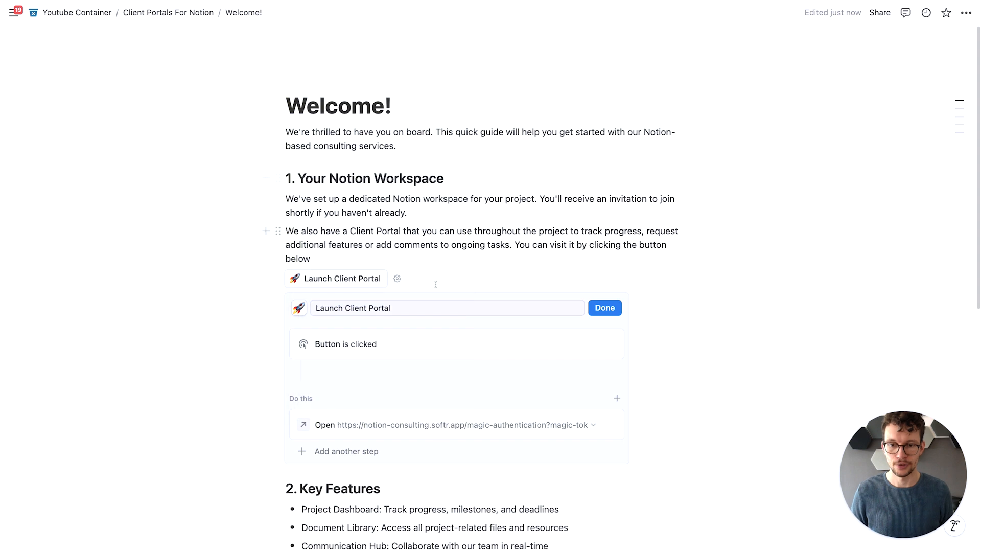
{"action": "left_click", "coordinate": [604, 307]}
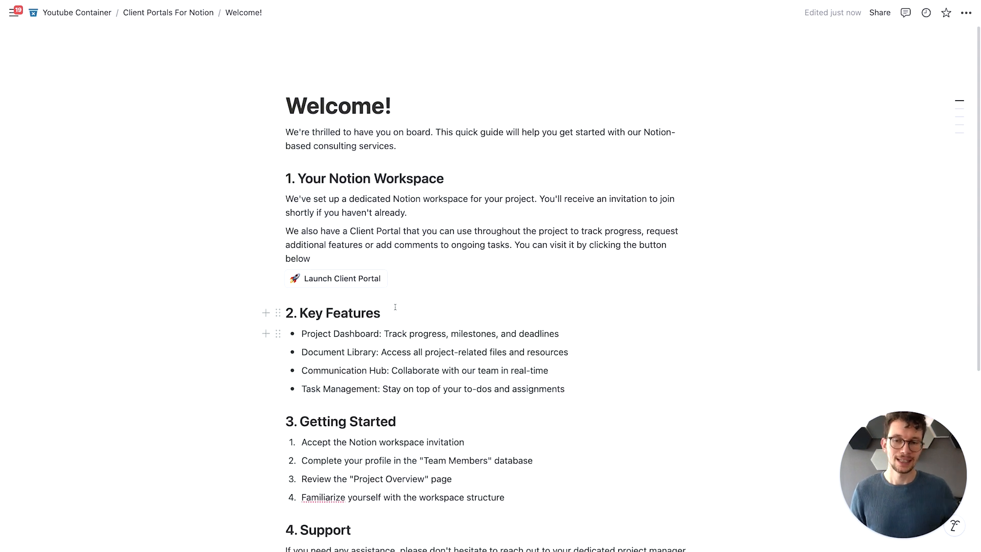
- Test the "Launch Client Portal" button and examine the personalised welcome heading on the portal's home page
{"action": "left_click", "coordinate": [317, 278]}
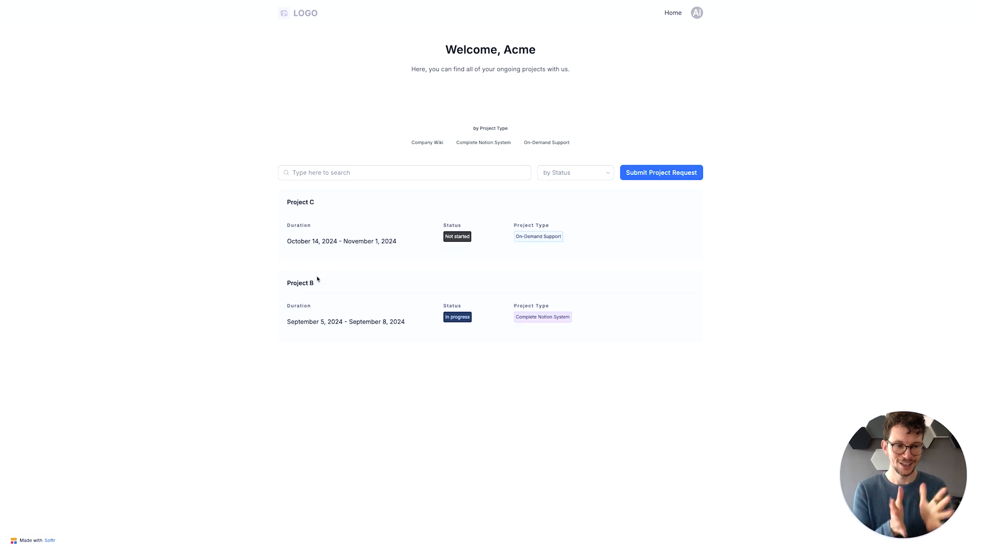
{"action": "left_click_drag", "start_coordinate": [498, 49], "coordinate": [529, 50]}
{"action": "left_click", "coordinate": [533, 56]}
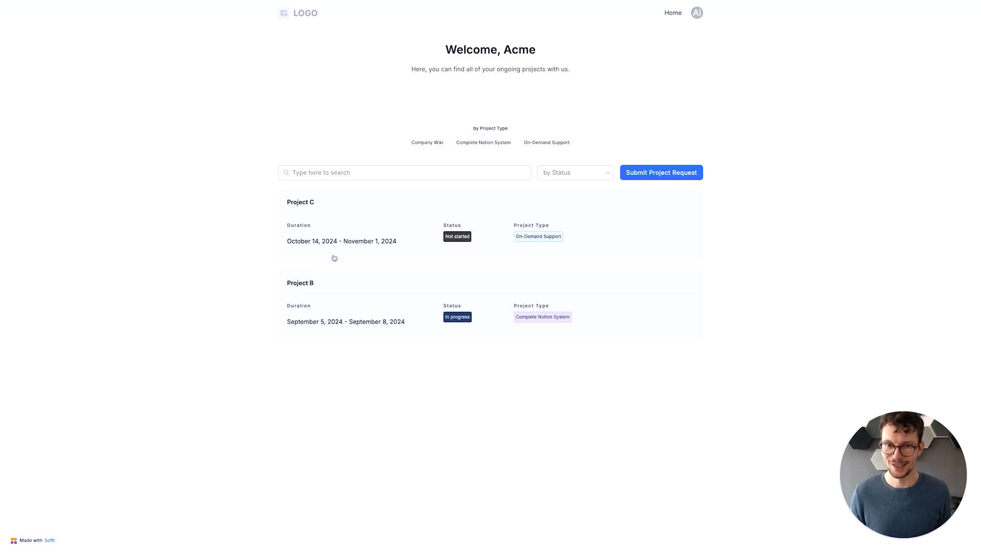